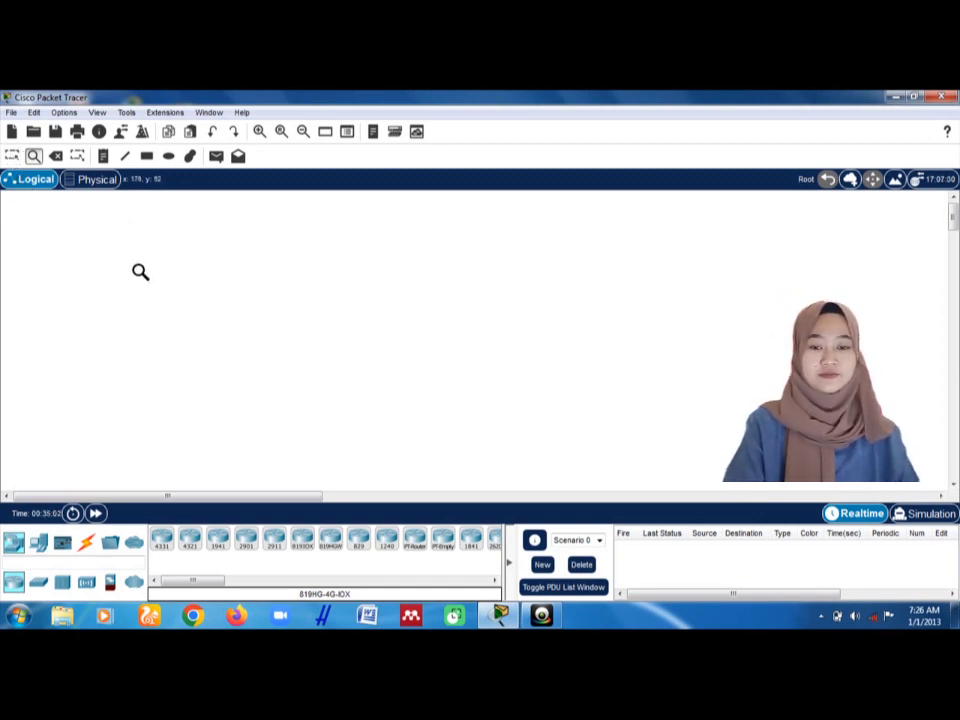
Step: Place three PCs as a cluster in the lower-left part of the logical workspace
click(11, 156)
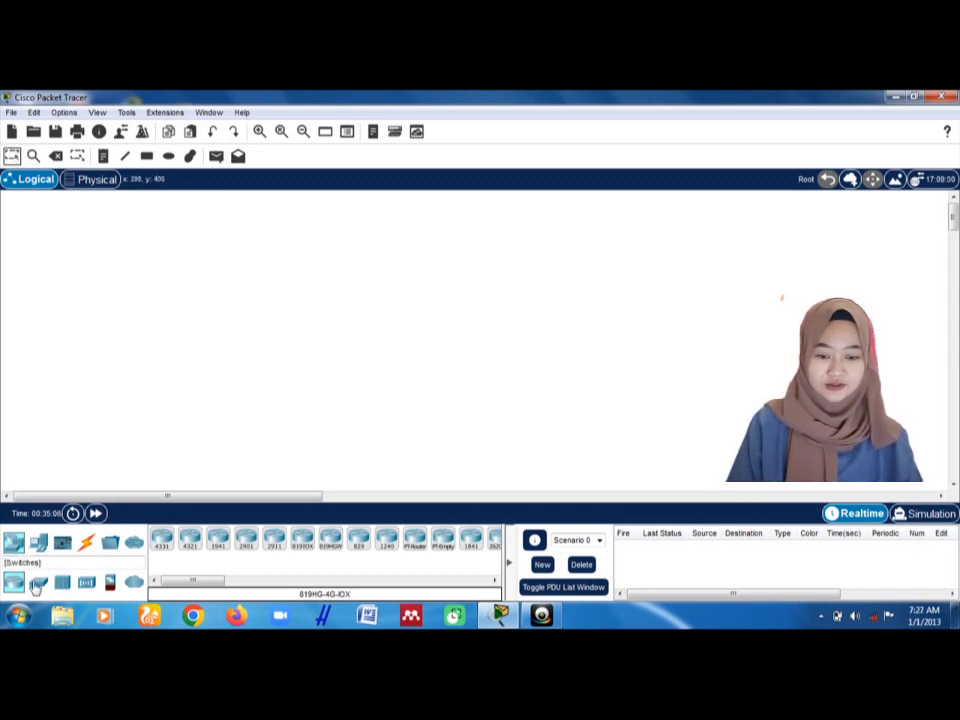
click(36, 544)
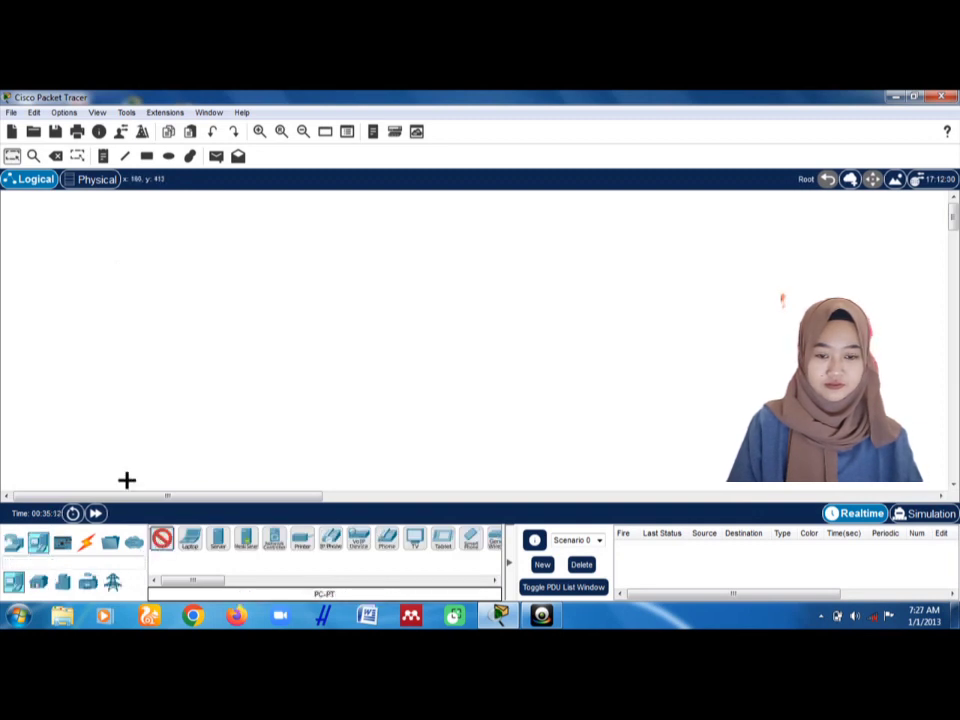
click(55, 393)
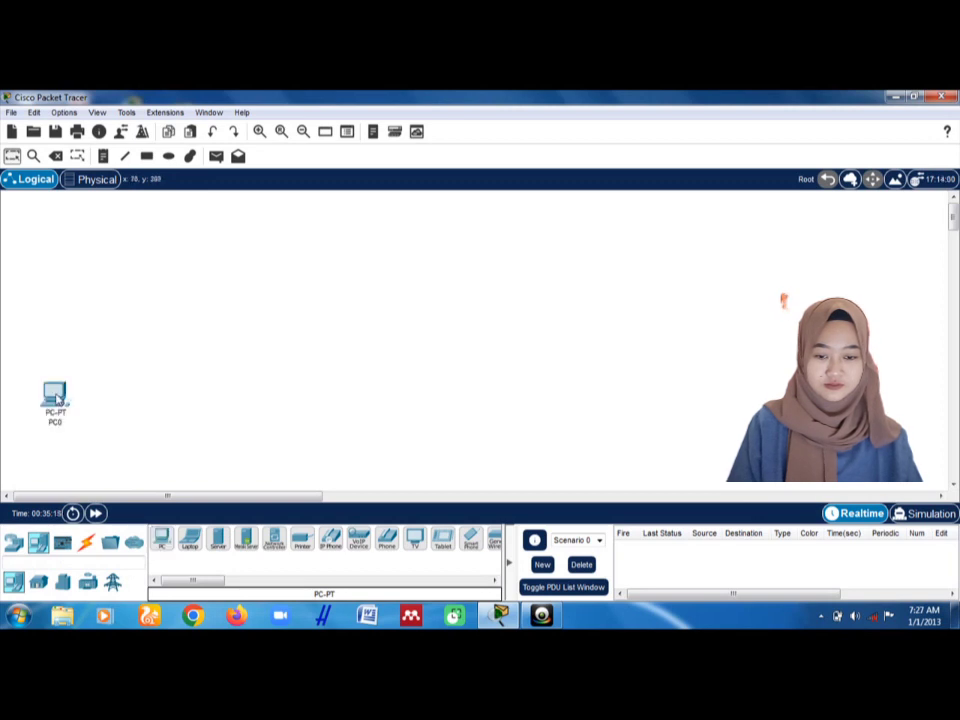
click(163, 545)
click(86, 409)
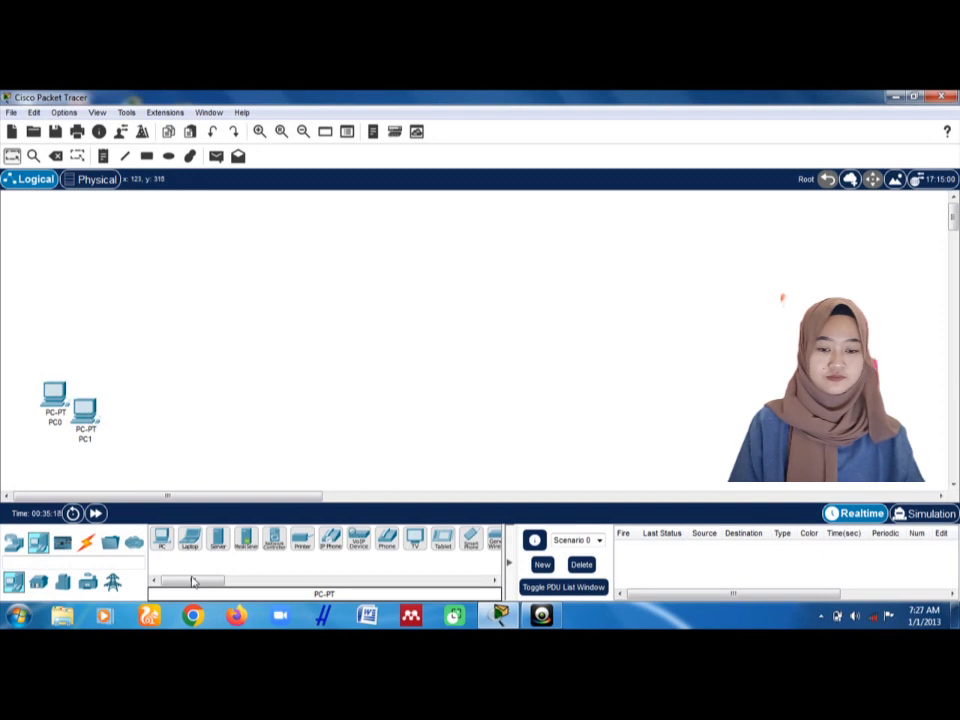
click(165, 546)
click(130, 401)
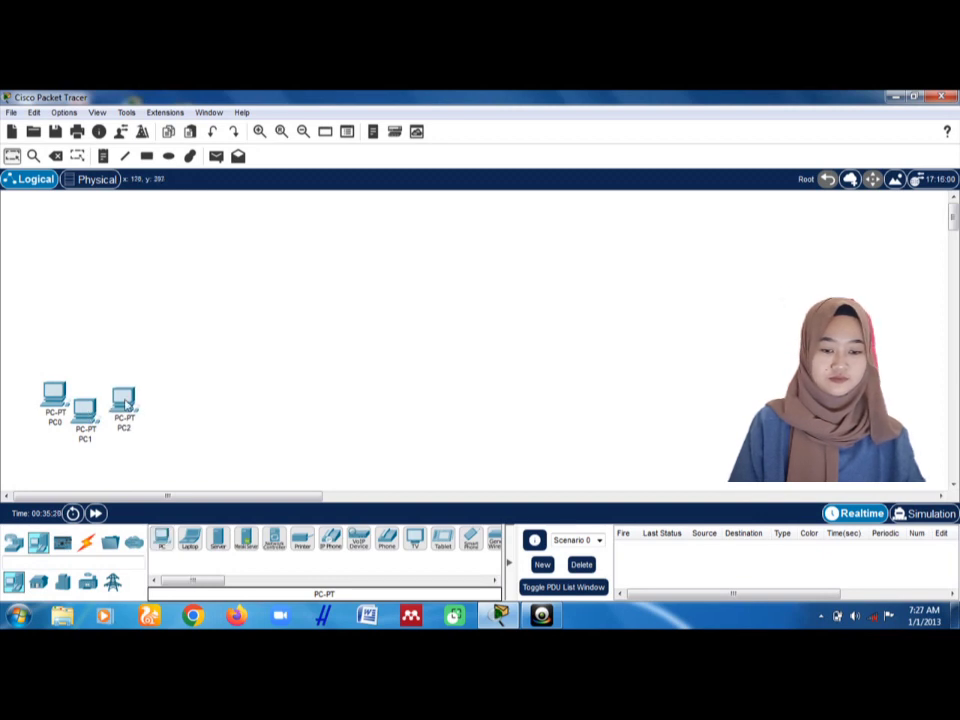
Step: Add a second cluster of three PCs to the right of the first one
click(237, 409)
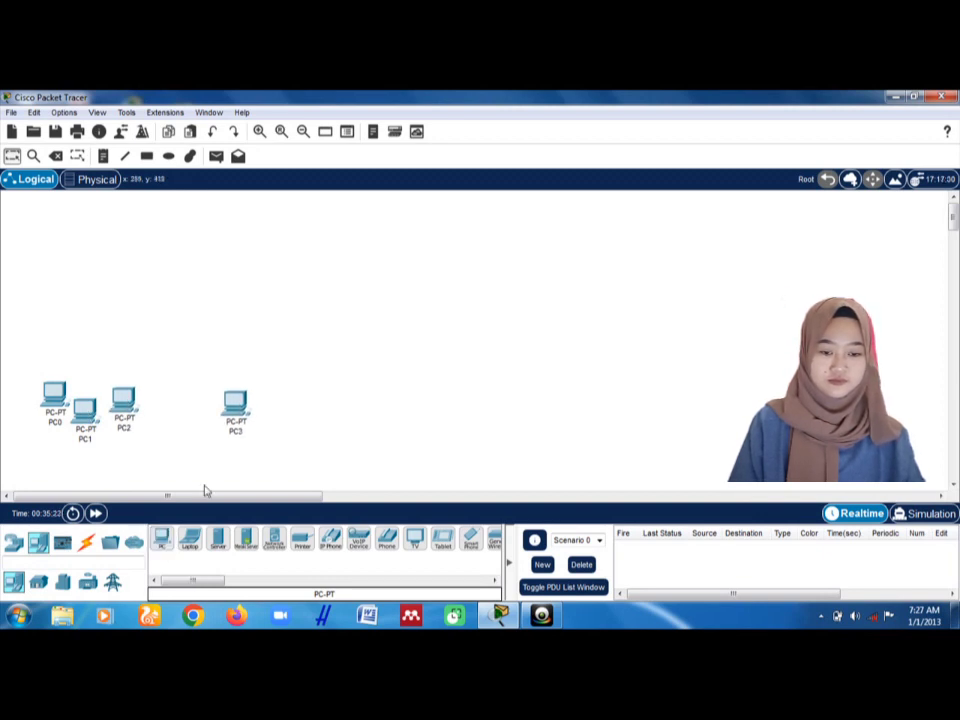
click(161, 543)
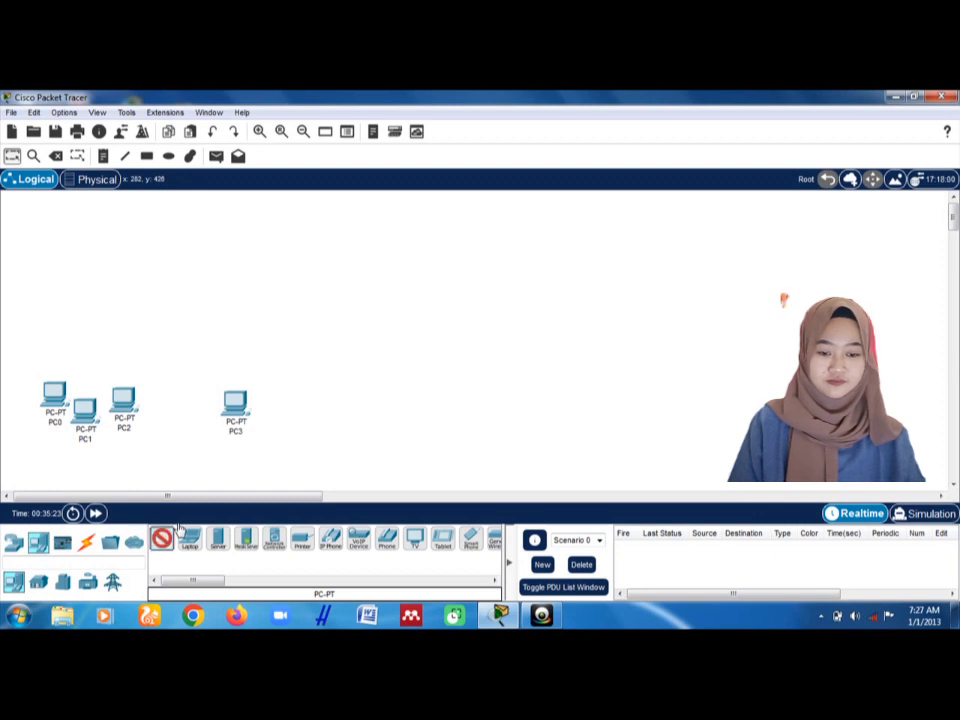
click(287, 420)
click(161, 552)
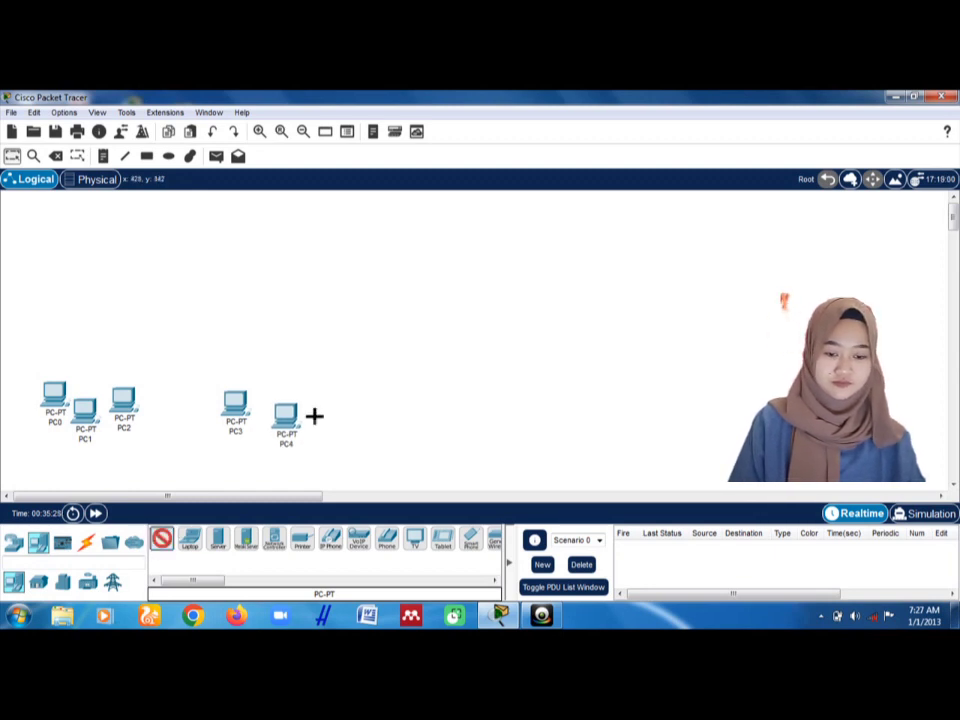
click(318, 414)
Step: Add a third cluster of three PCs to the right of the second one
click(161, 552)
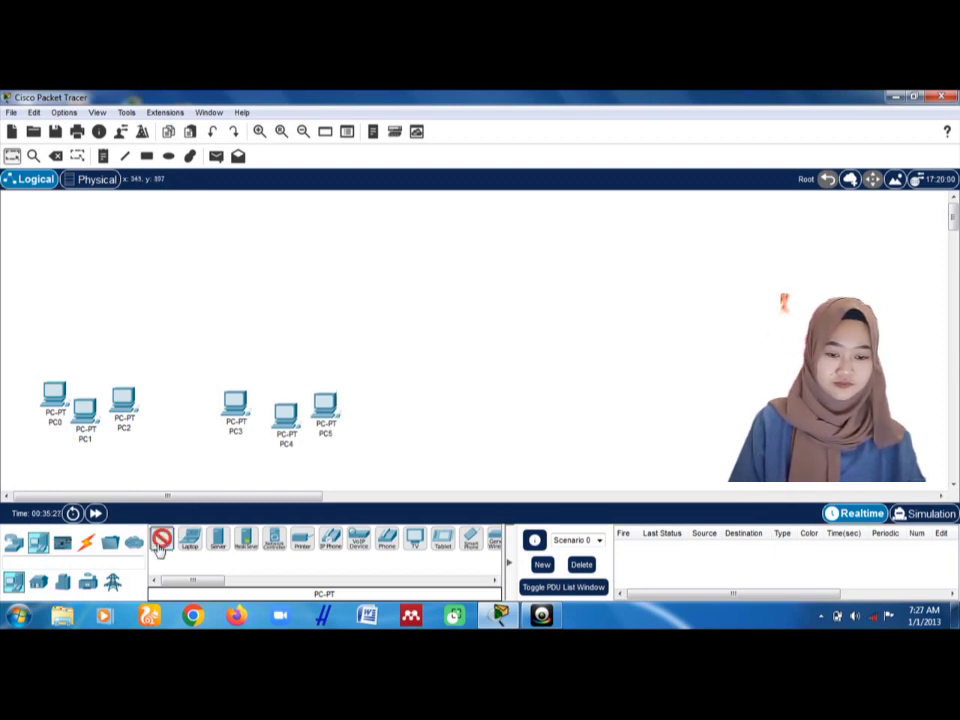
click(452, 398)
click(161, 552)
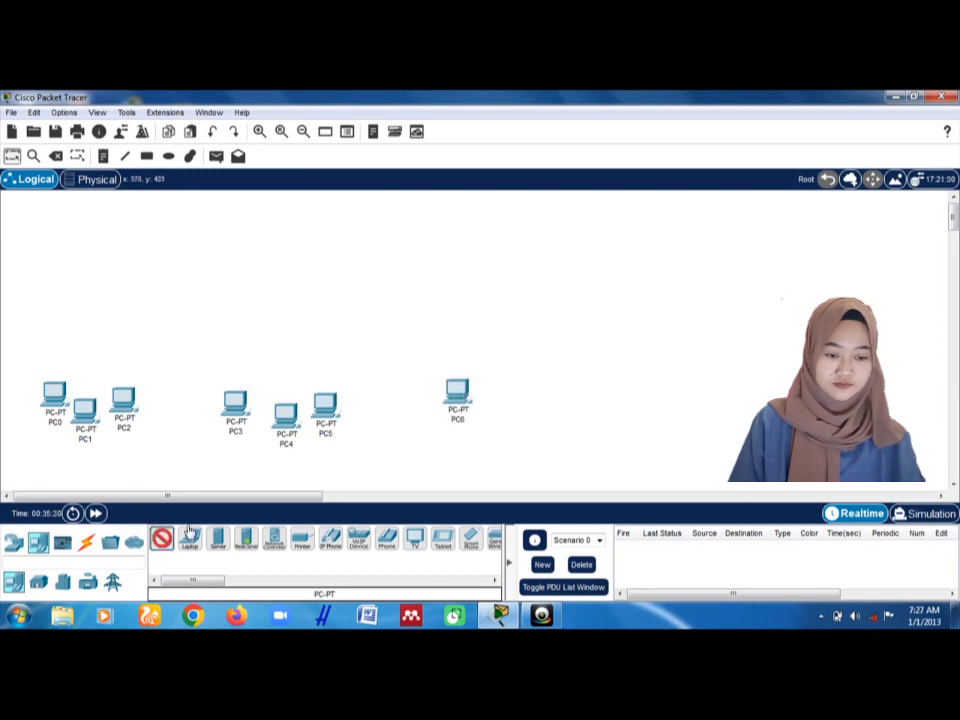
click(495, 403)
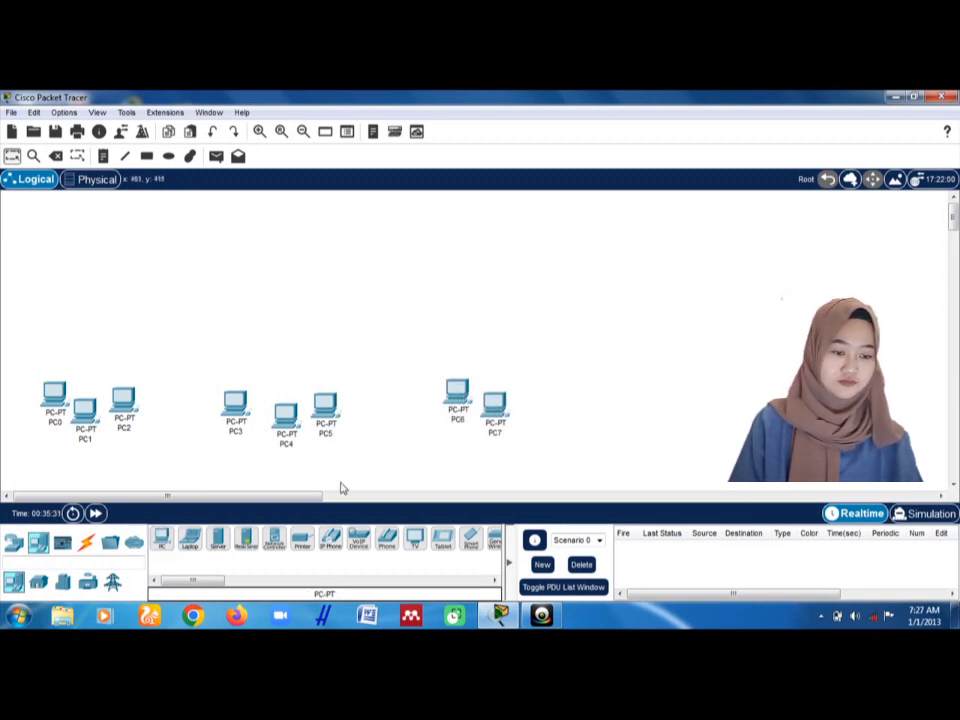
click(161, 540)
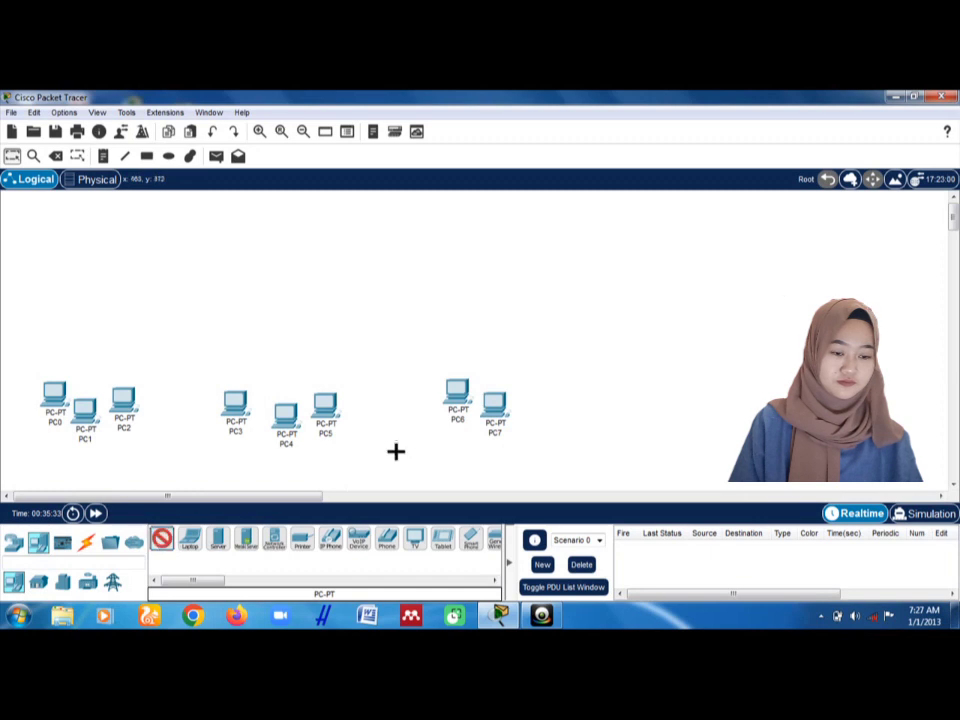
click(539, 395)
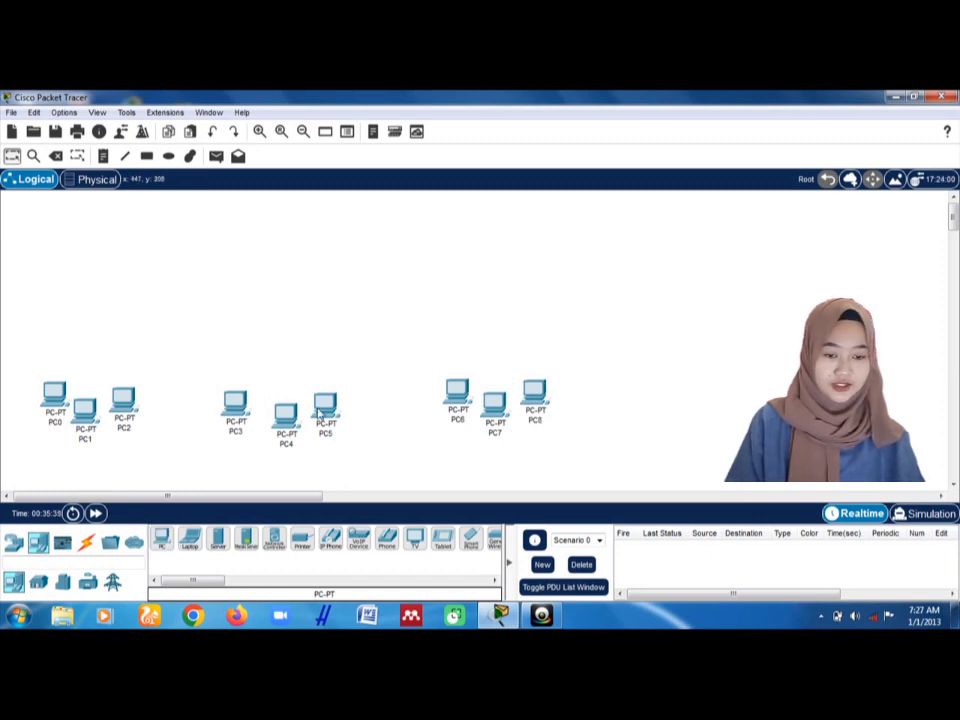
Step: Reposition the PCs in the first and second clusters so they are spread out more evenly
drag(326, 407, 343, 402)
drag(286, 414, 258, 388)
click(242, 397)
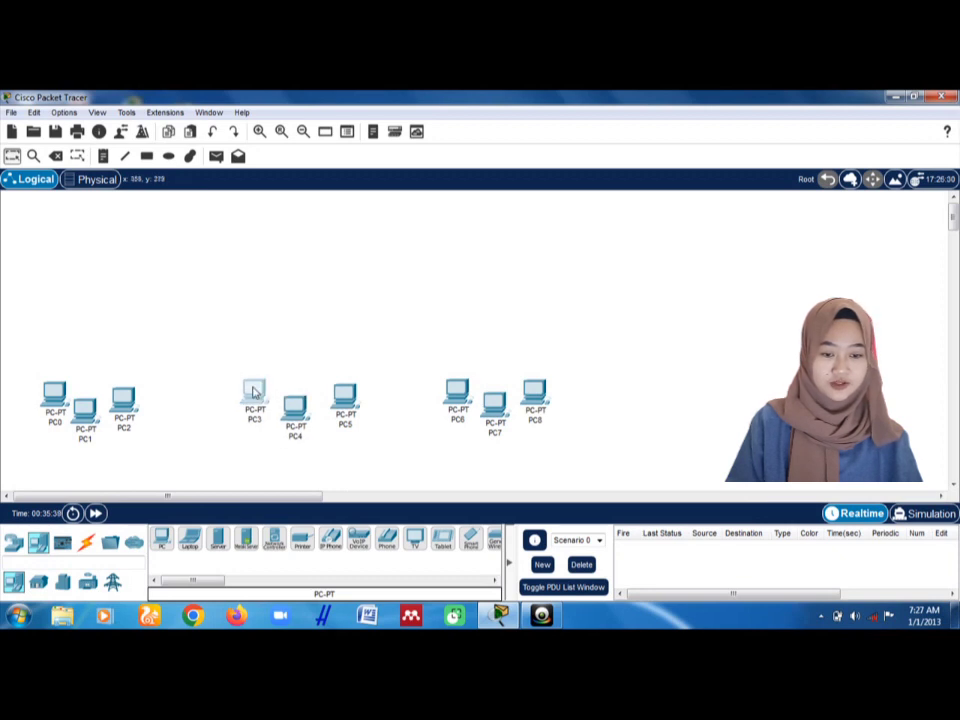
drag(129, 405, 153, 400)
drag(88, 414, 63, 391)
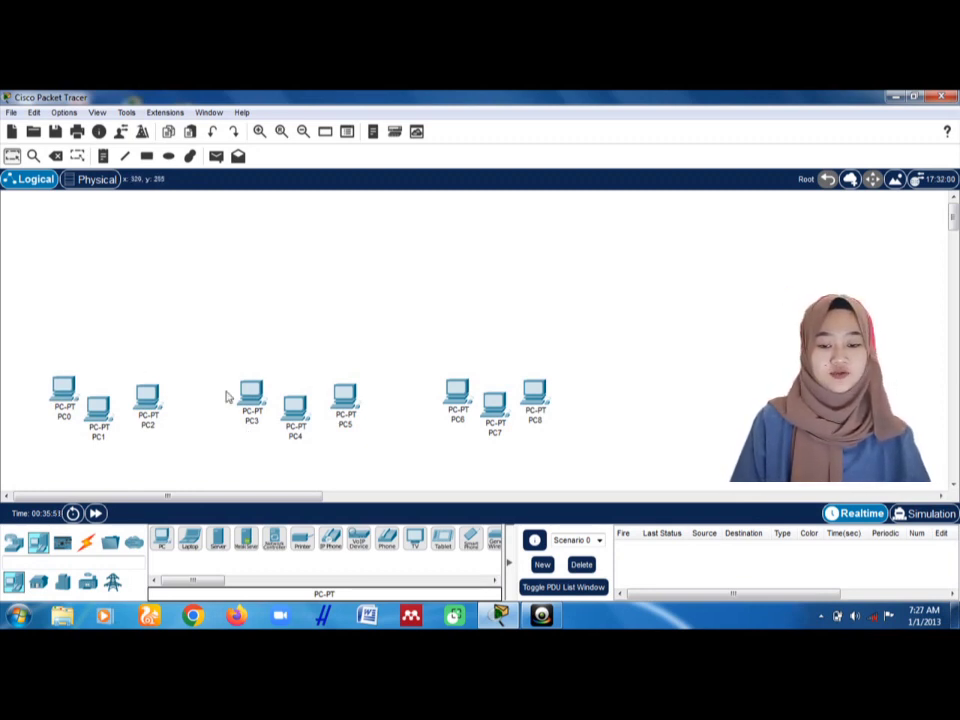
Step: Place three 2960 switches in a row, one above each PC cluster
click(14, 548)
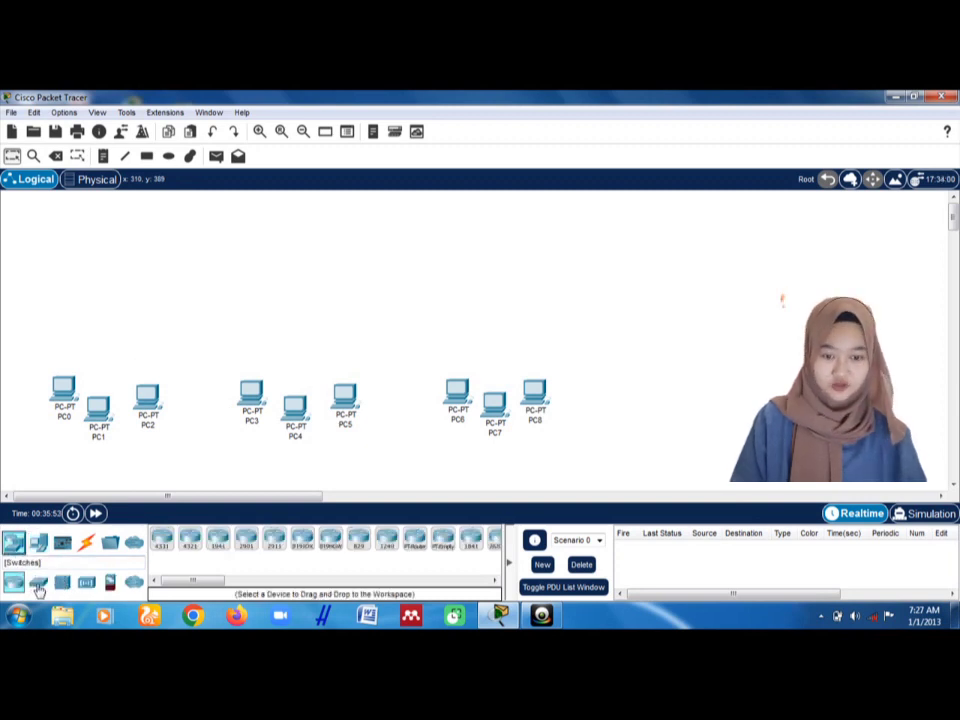
click(37, 584)
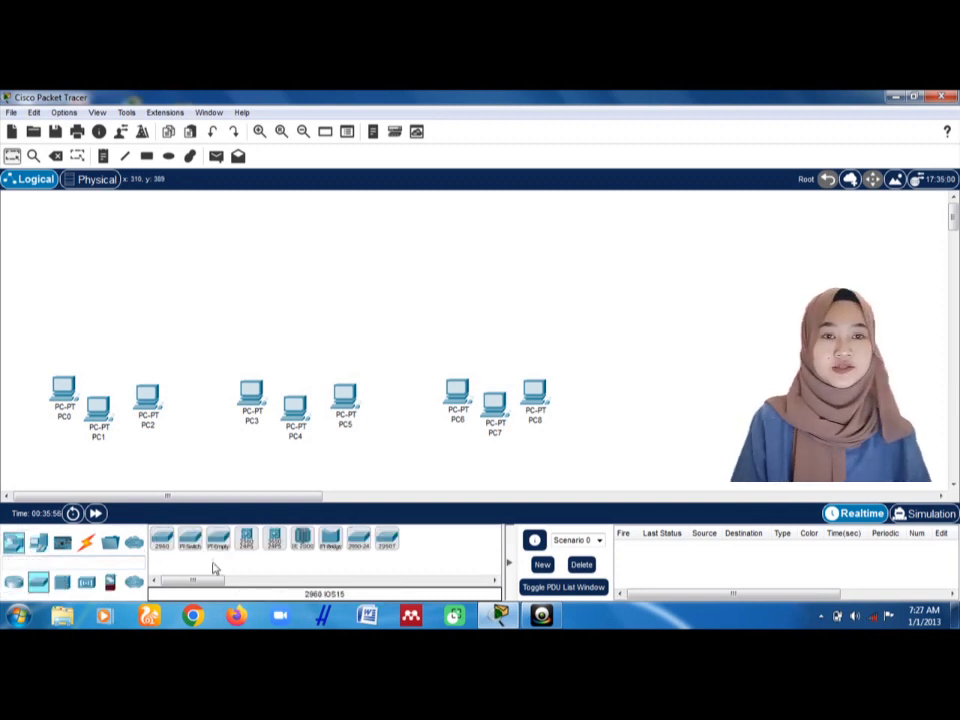
click(163, 543)
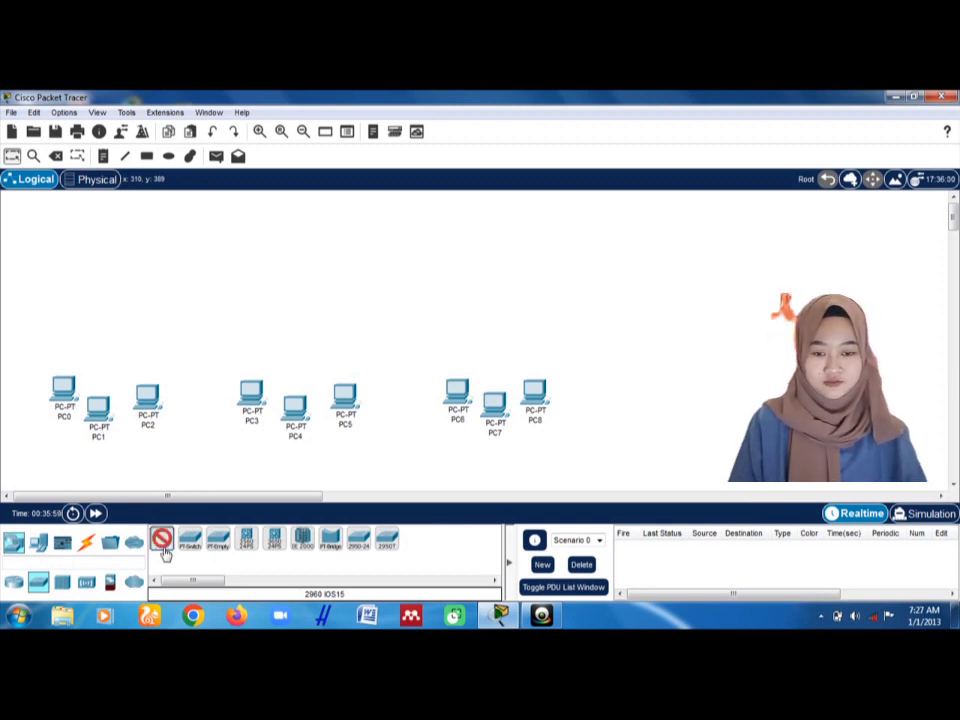
click(104, 296)
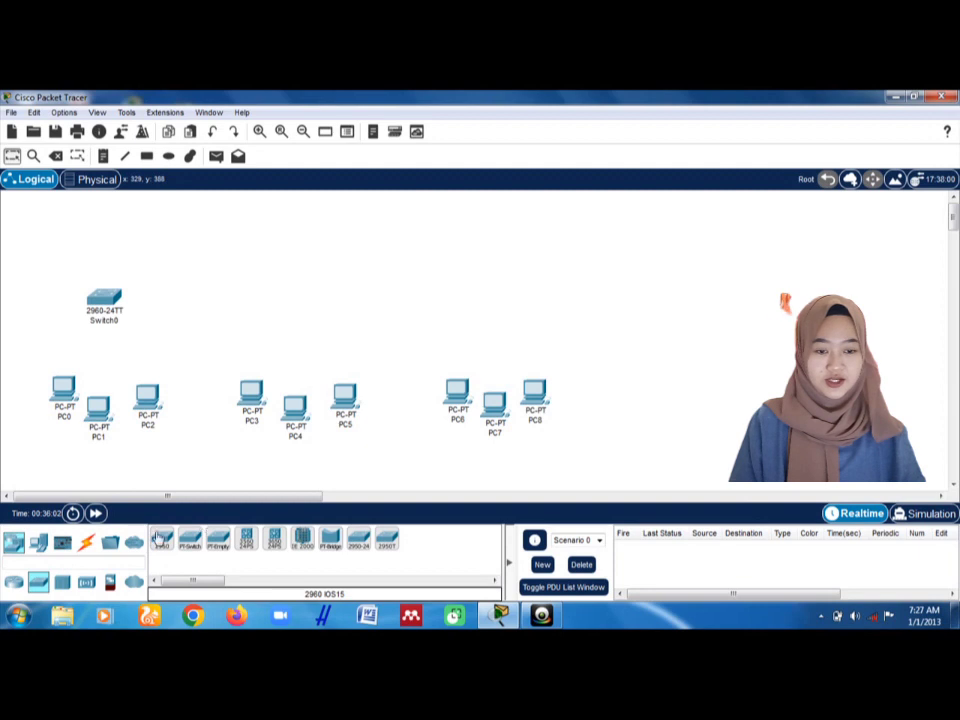
click(160, 540)
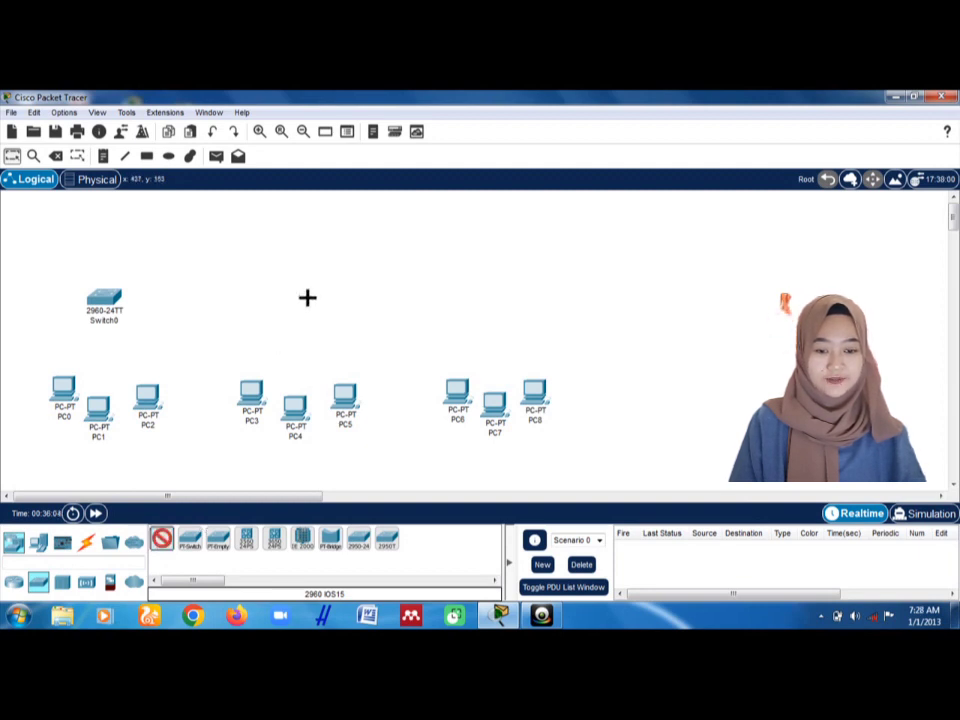
click(306, 298)
click(162, 538)
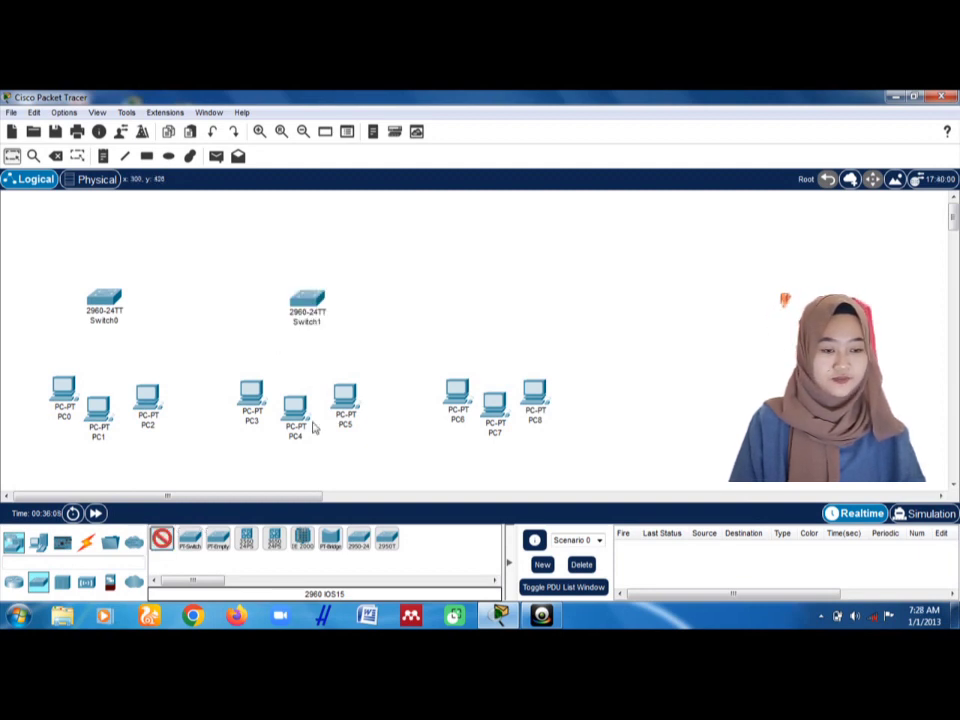
click(499, 302)
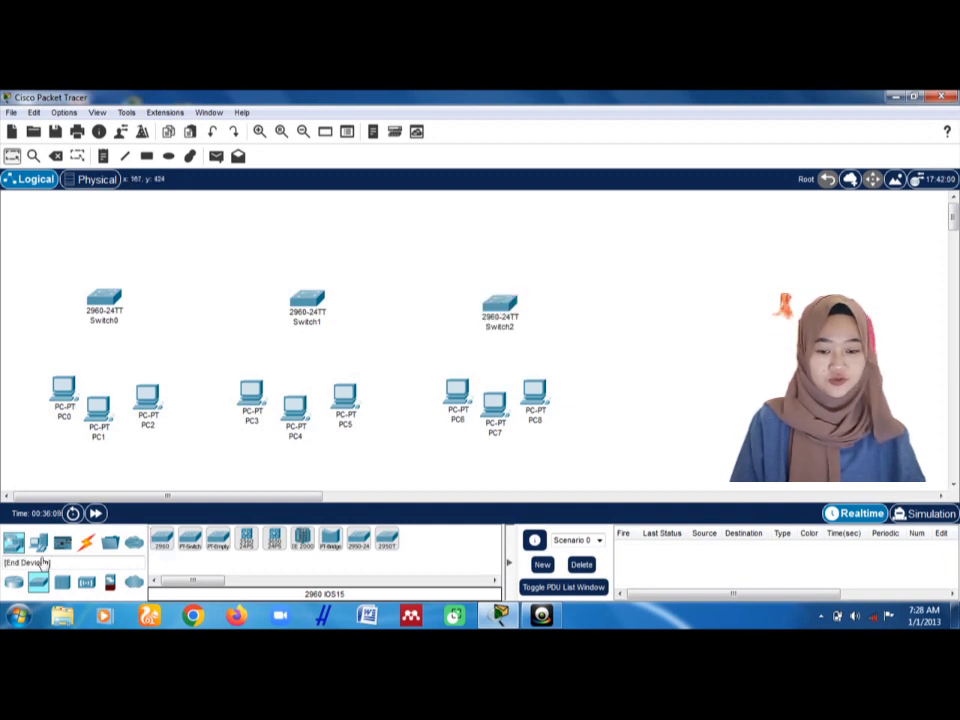
Step: Place one generic Router-PT above the middle switch
click(15, 581)
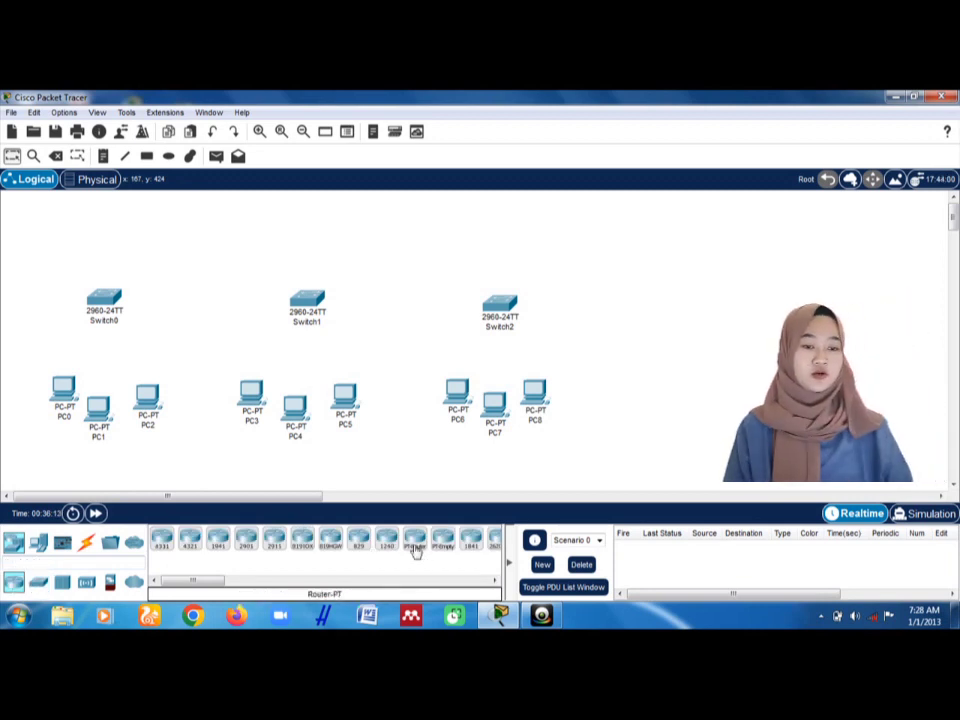
click(414, 545)
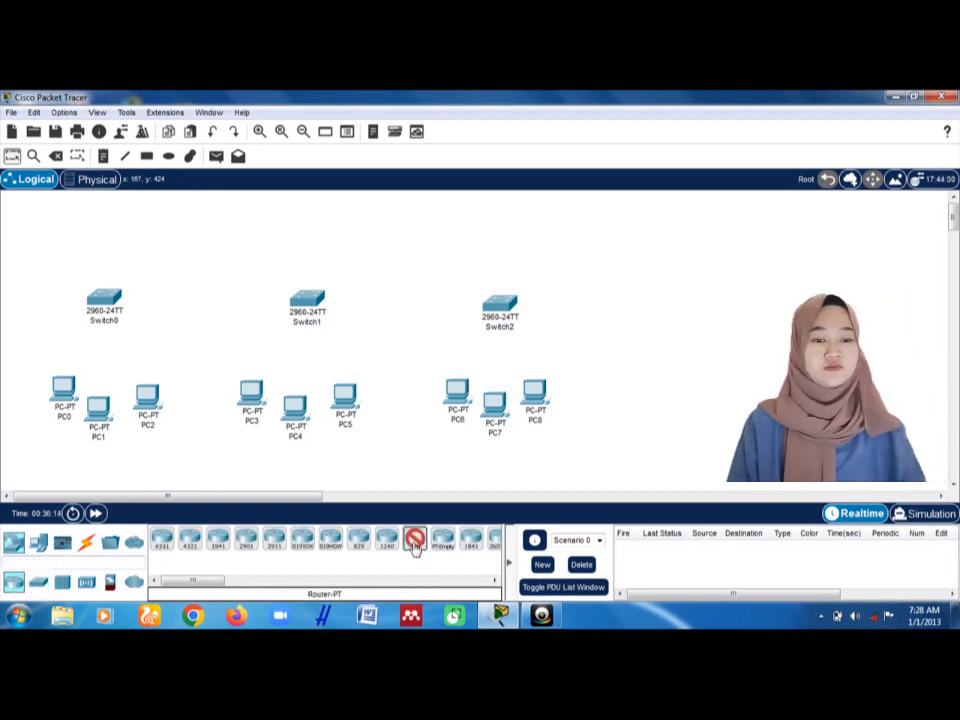
click(349, 222)
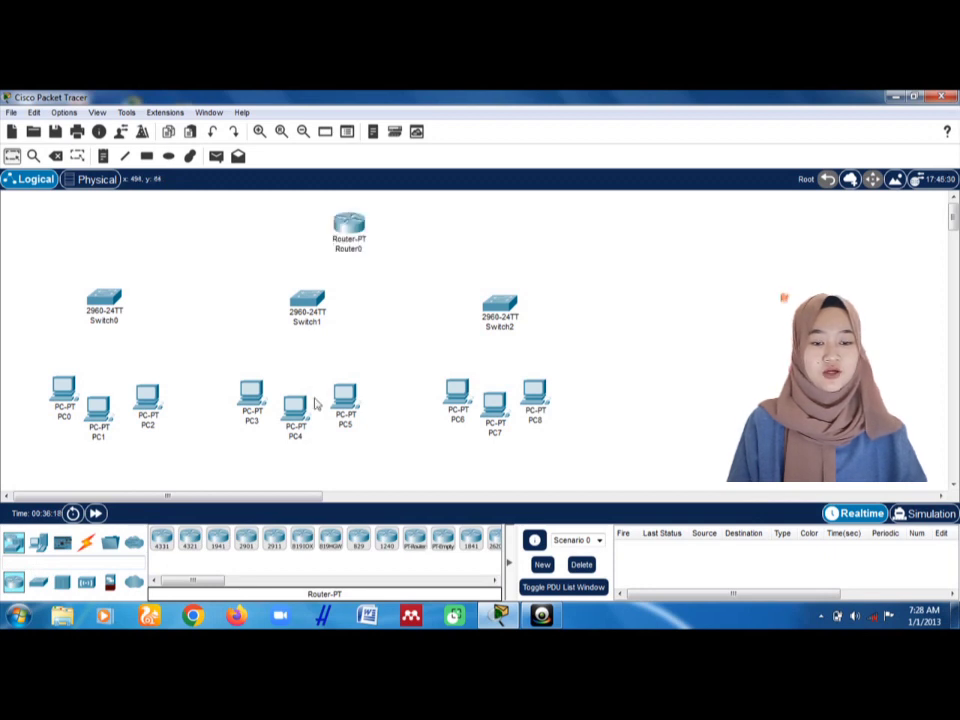
Step: Place a DSL modem to the right of the router and a Cloud-PT to the right of the modem
click(37, 543)
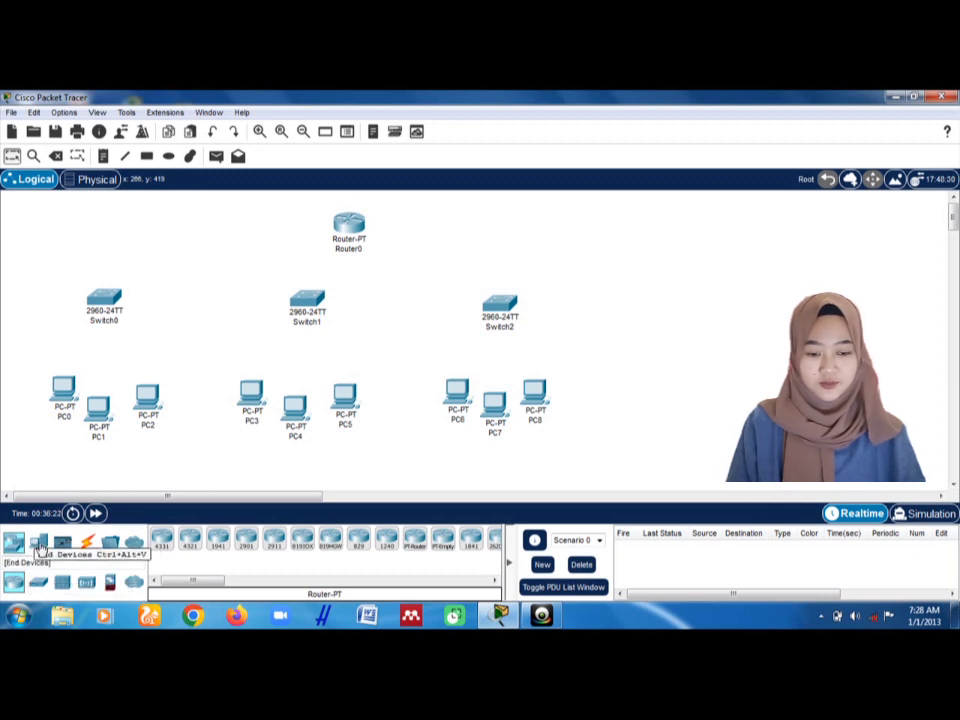
click(134, 581)
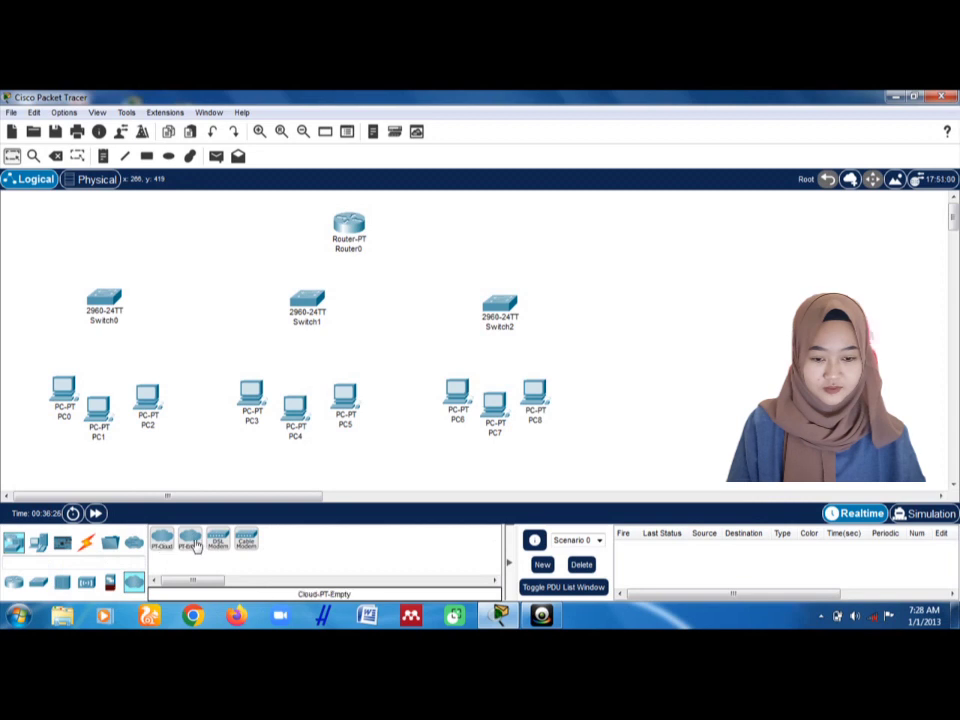
click(215, 541)
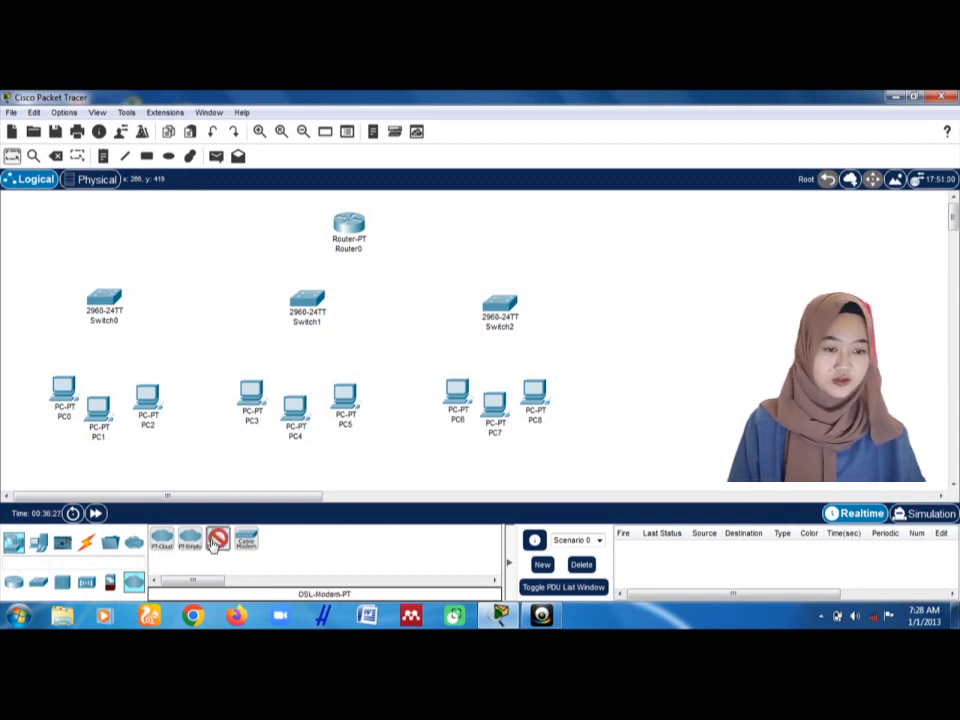
click(546, 222)
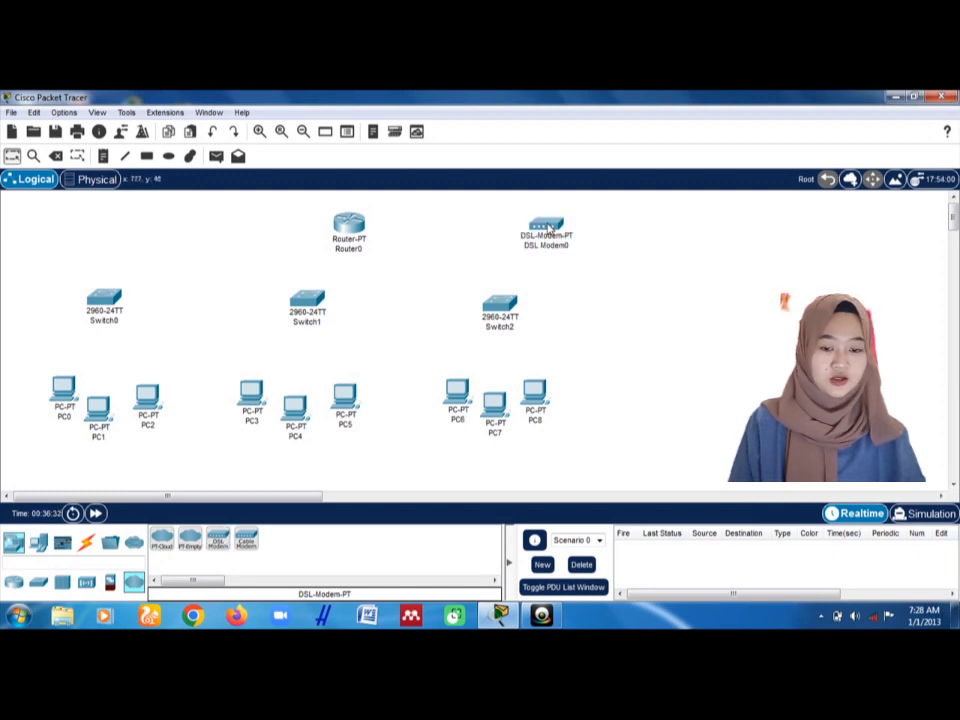
click(162, 545)
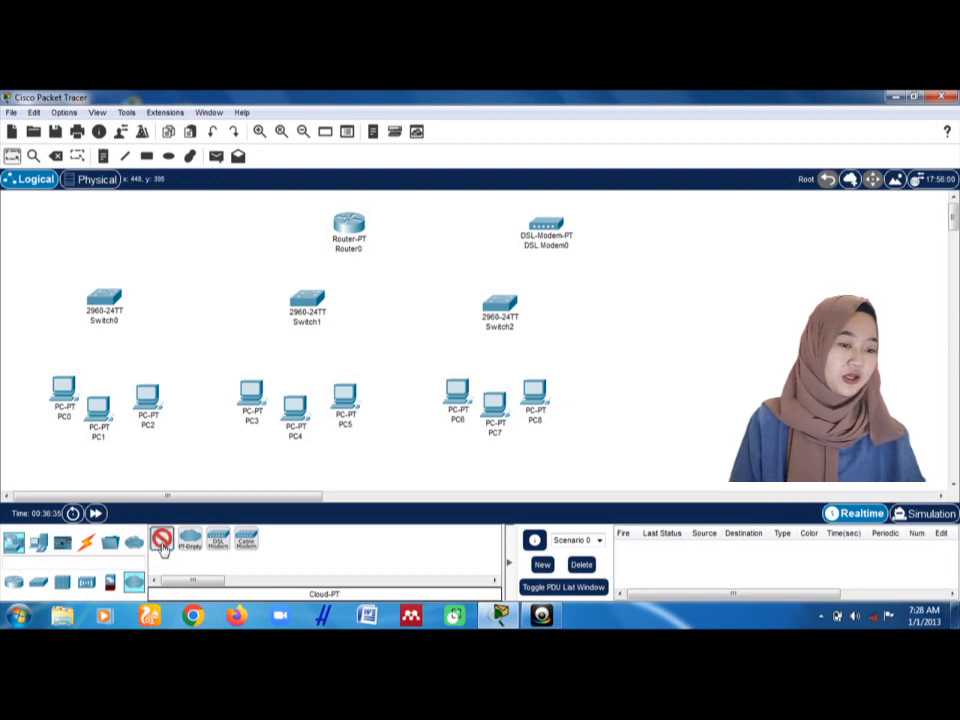
click(674, 231)
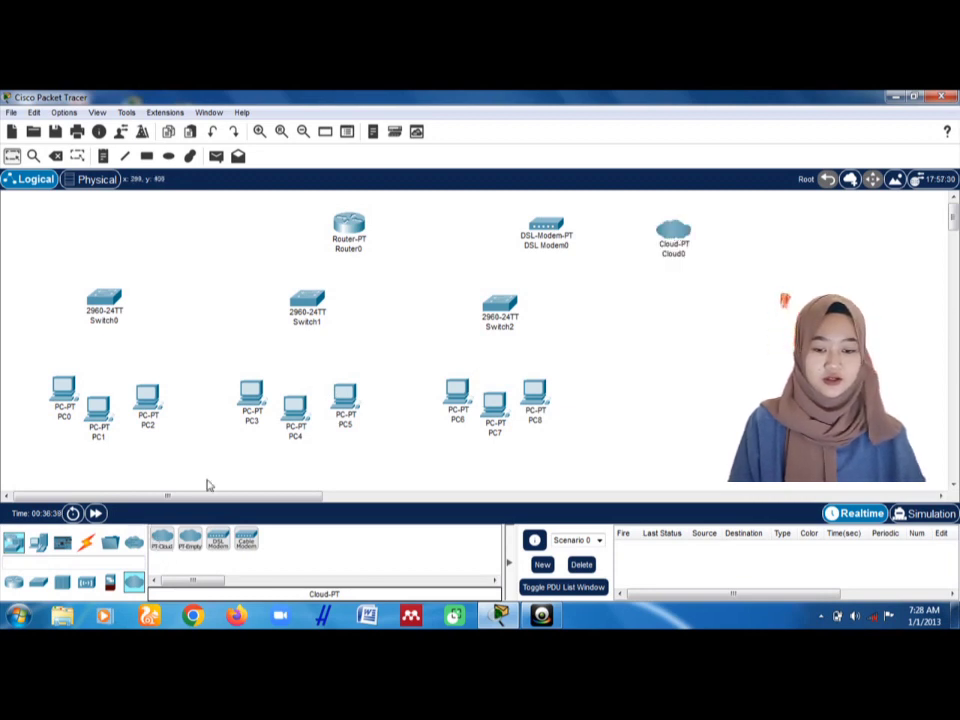
Step: Place a Server-PT to the right of the cloud
click(38, 542)
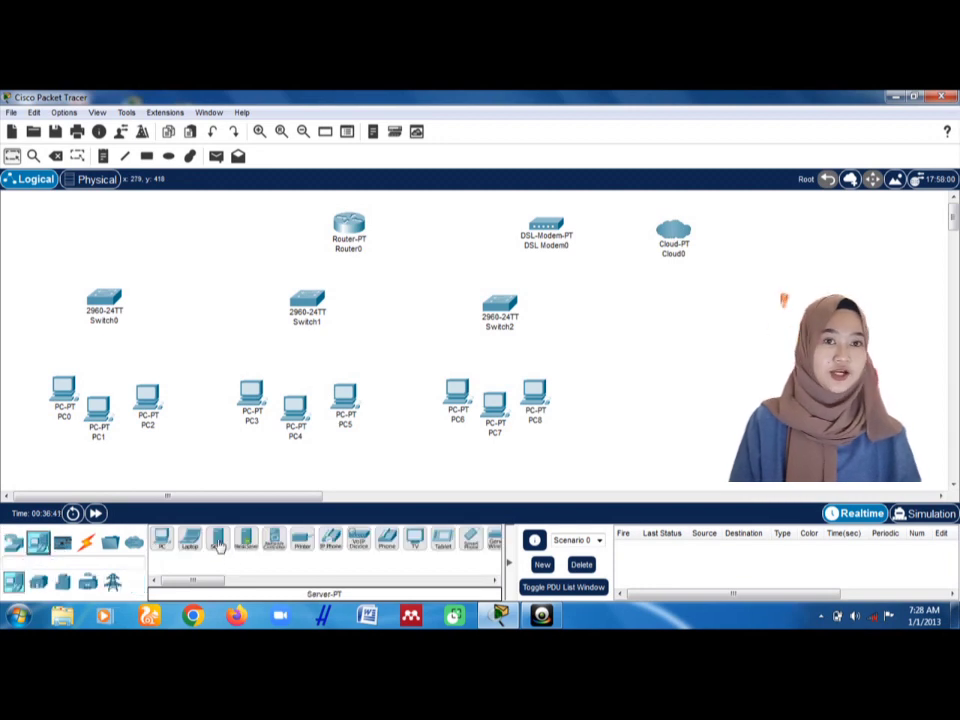
click(218, 541)
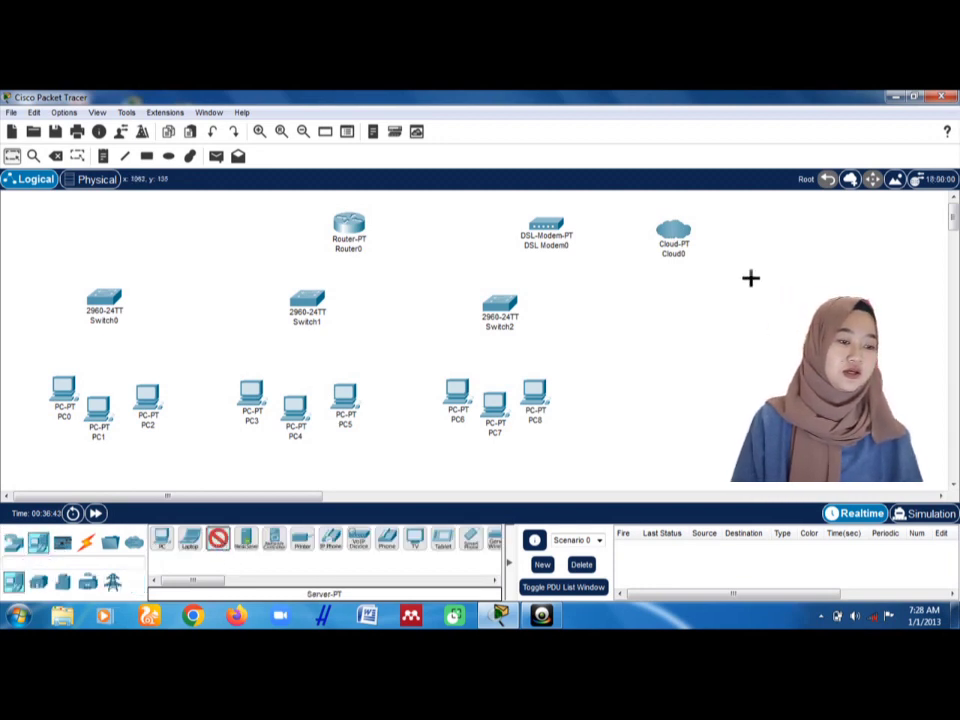
click(791, 245)
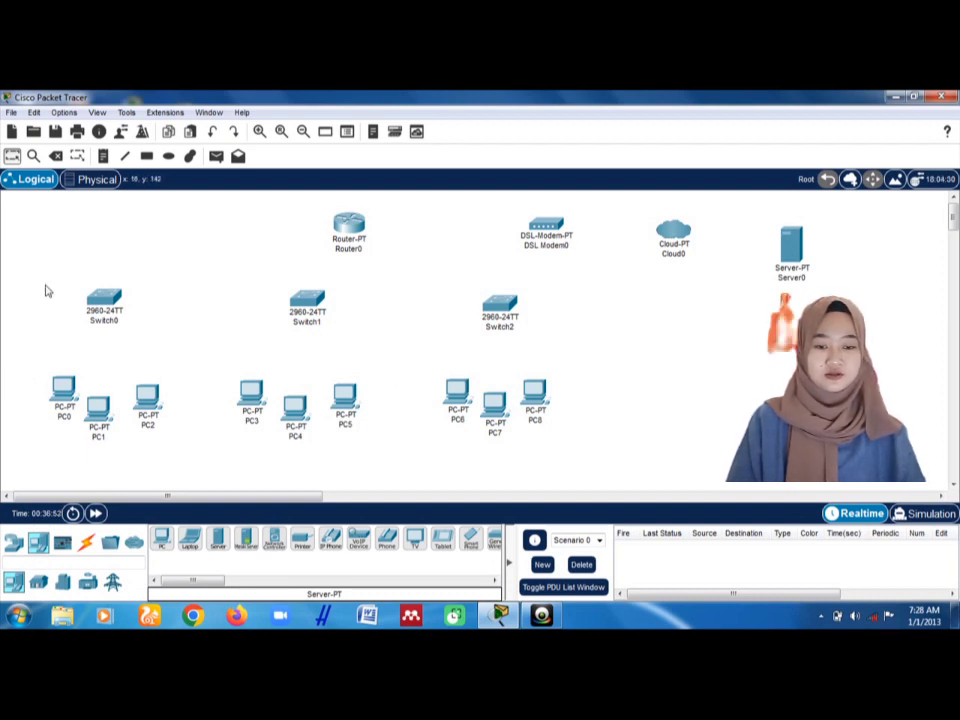
Step: Shift Switch0 slightly, and connect PC0's FastEthernet0 to Switch0's FastEthernet0/1 with a copper straight-through cable
drag(100, 297, 106, 303)
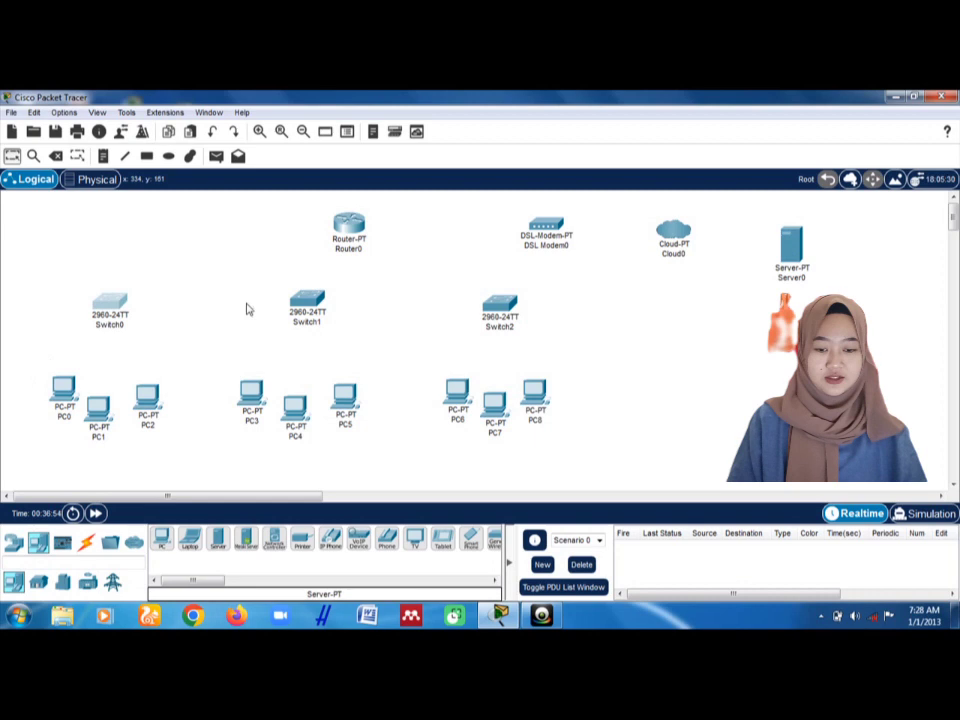
click(85, 541)
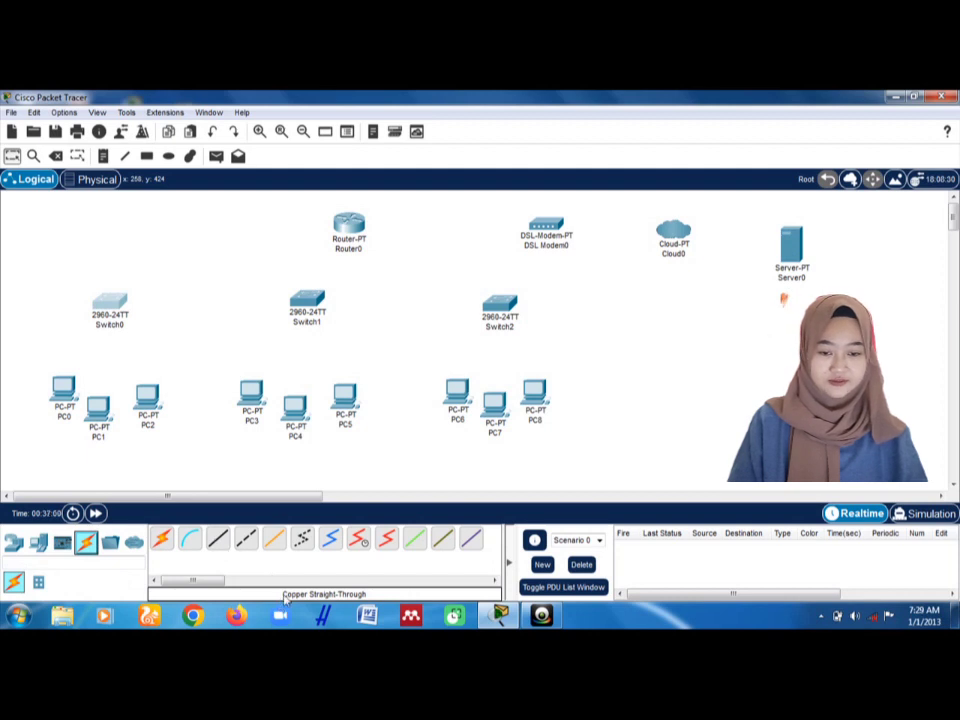
click(219, 542)
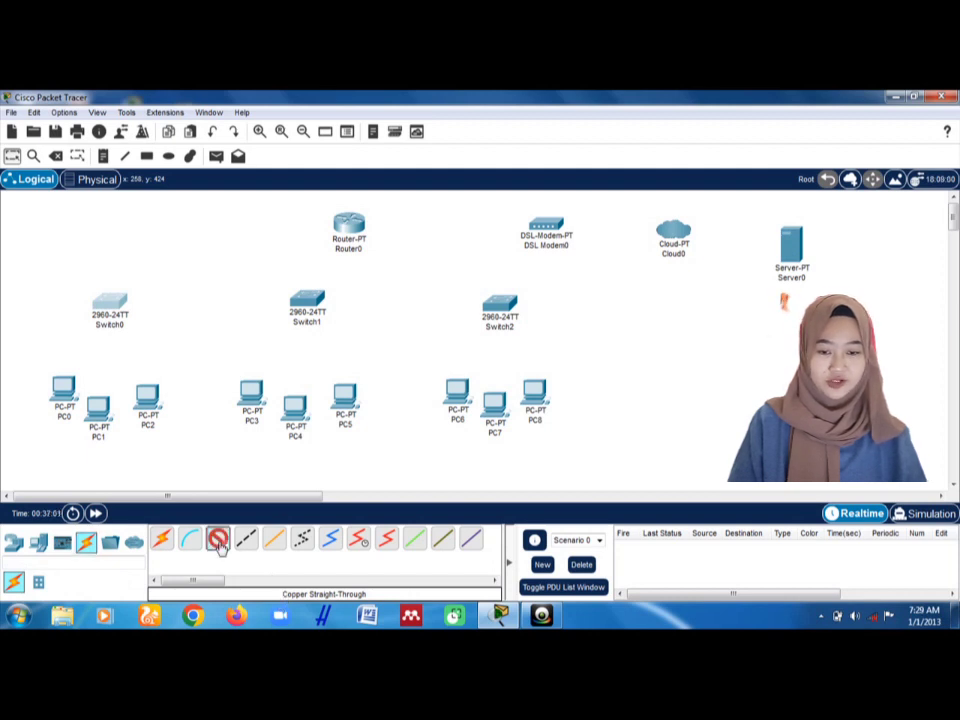
click(63, 390)
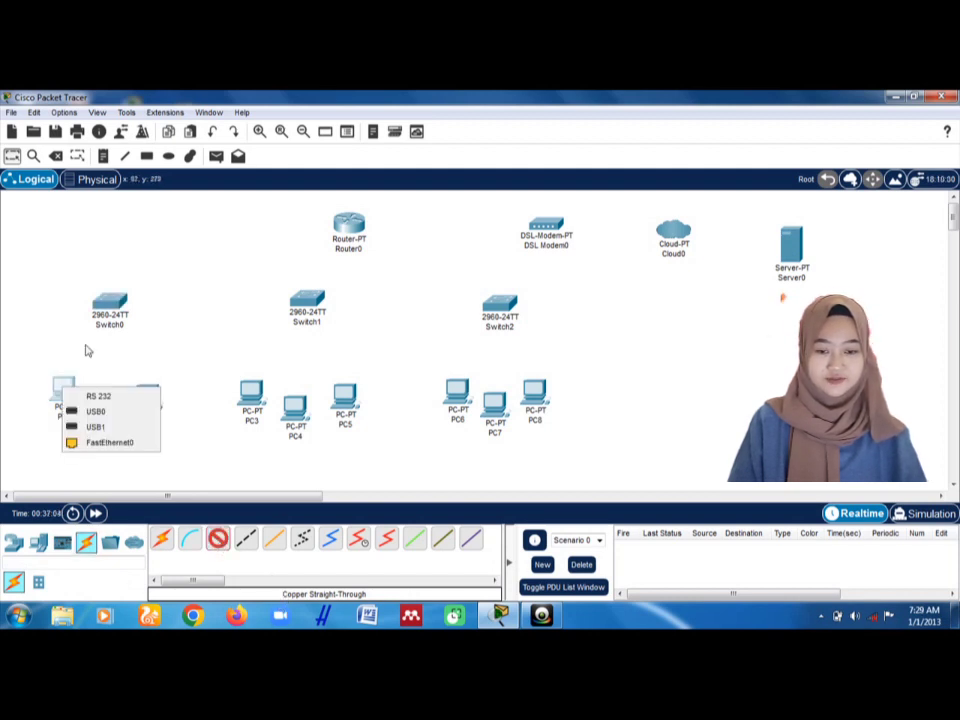
click(98, 442)
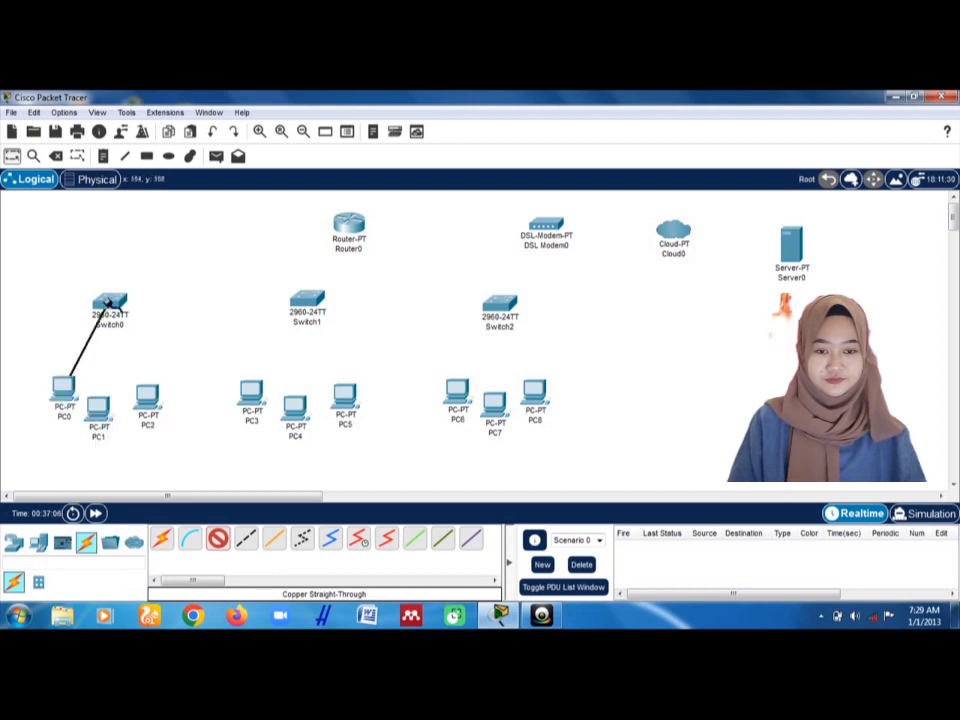
click(108, 307)
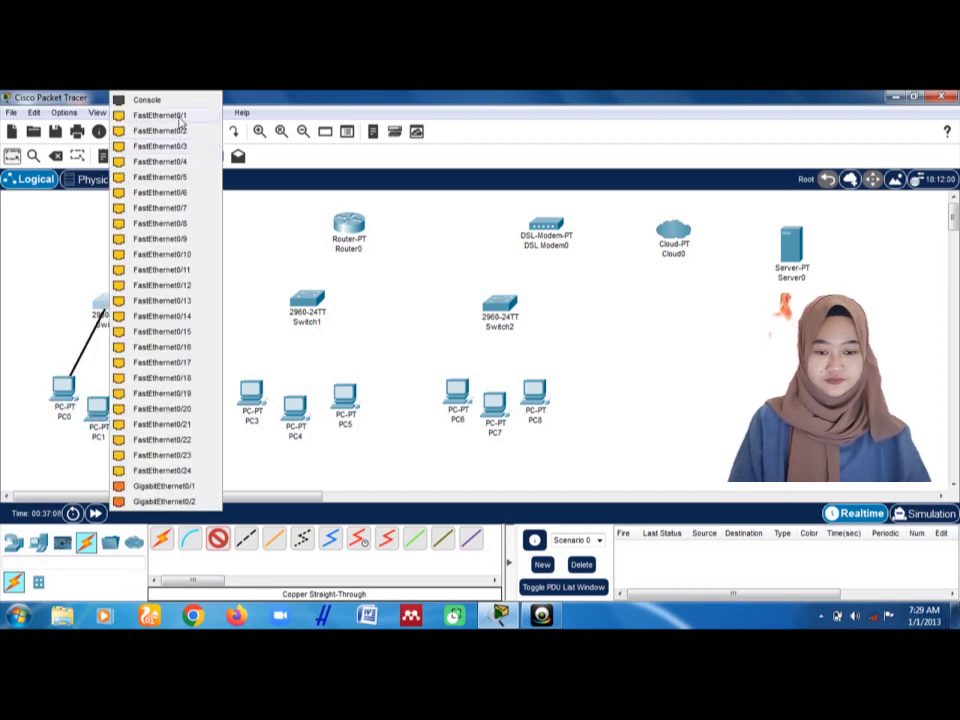
click(182, 117)
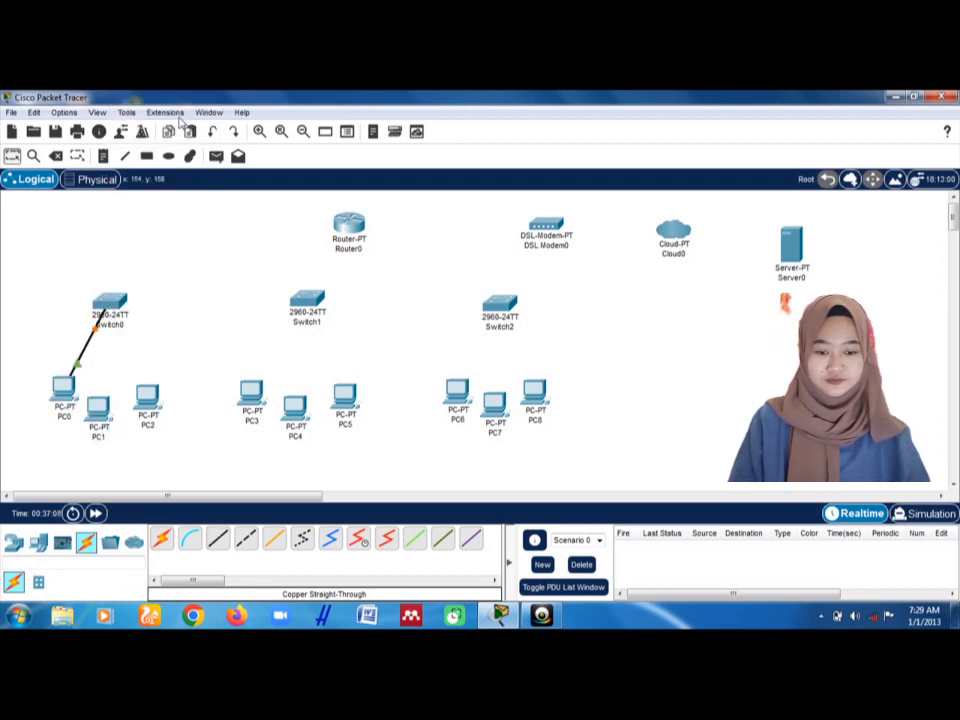
Step: Connect PC1's FastEthernet0 to Switch0's FastEthernet0/2 with a copper straight-through cable
click(98, 407)
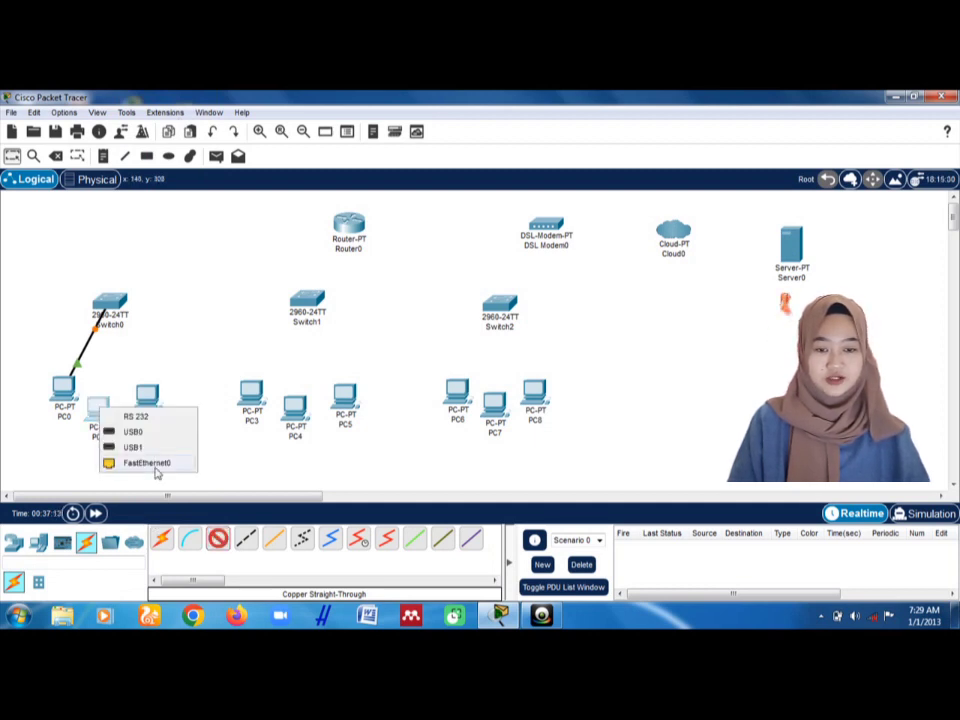
click(148, 462)
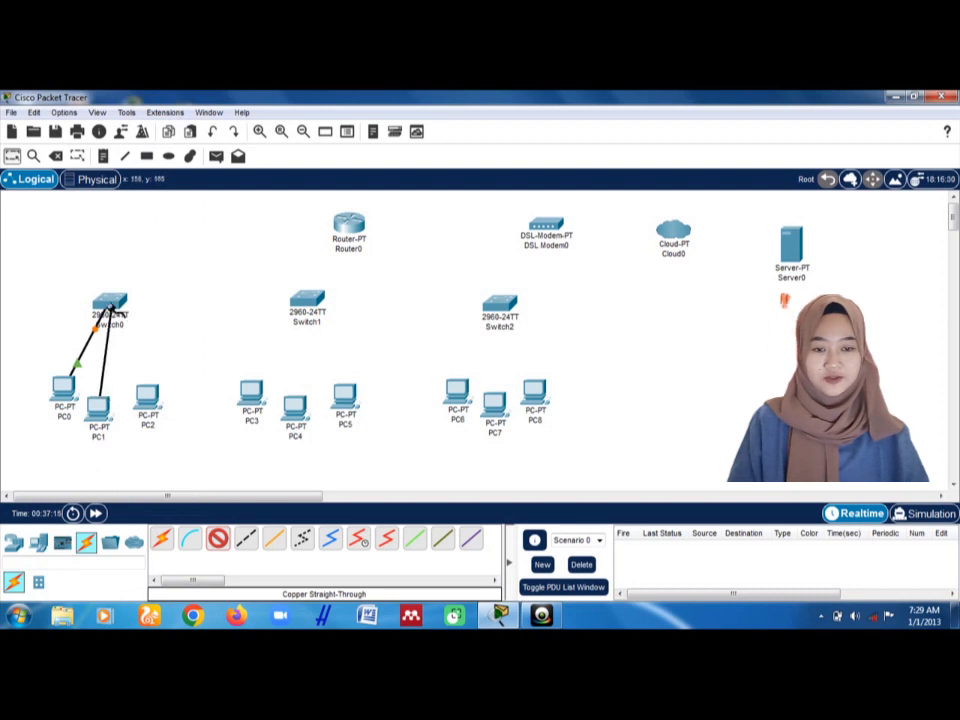
click(109, 305)
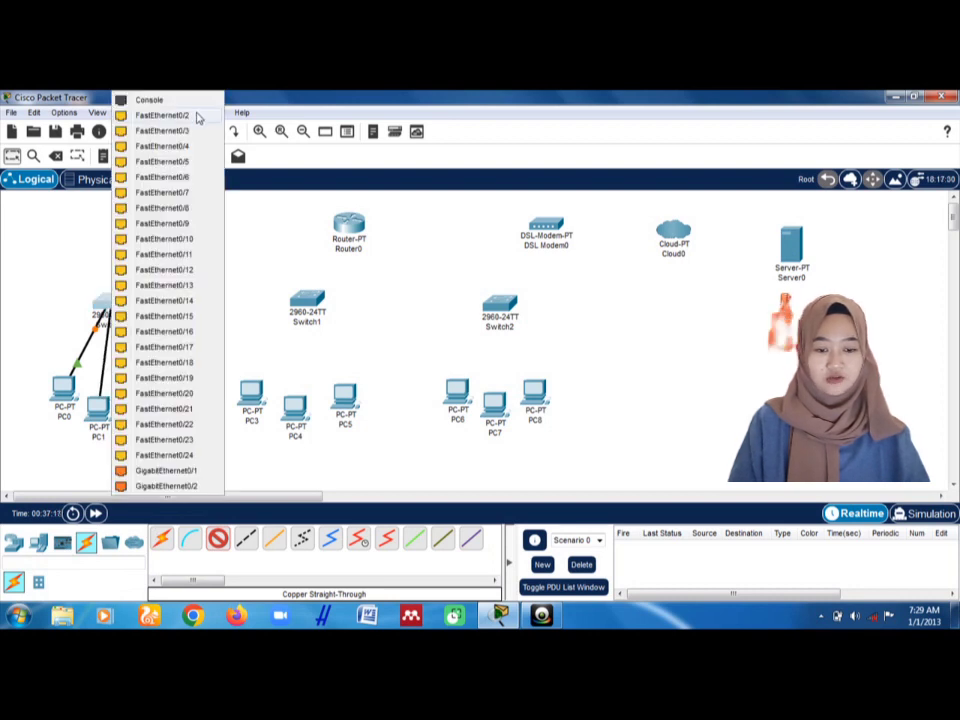
click(160, 114)
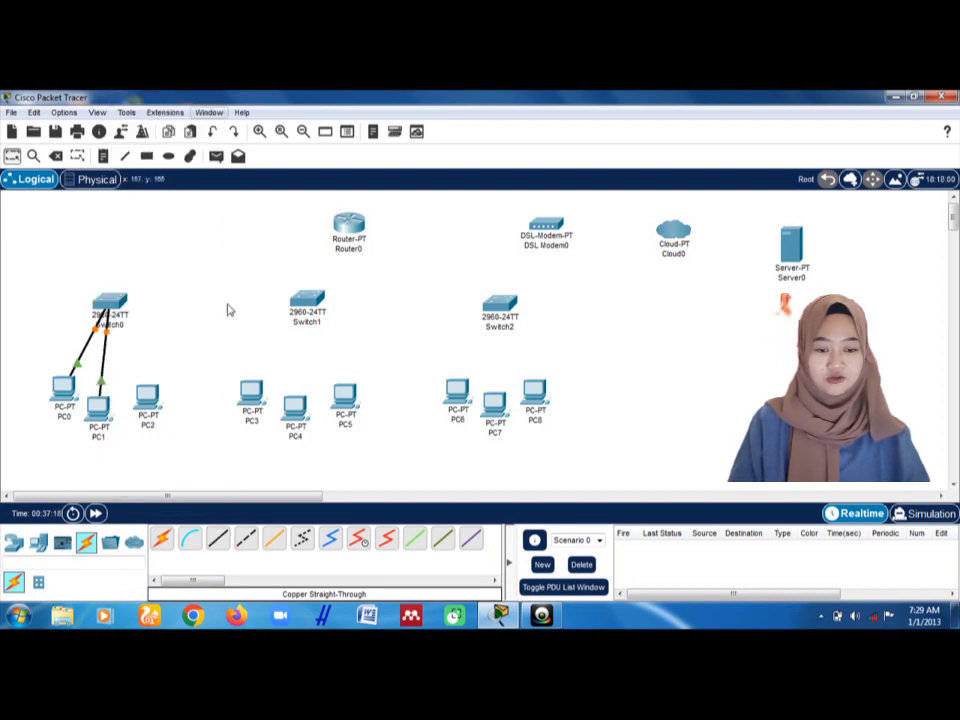
Step: Connect PC2's FastEthernet0 to a free FastEthernet port on Switch0 with a copper straight-through cable
click(220, 538)
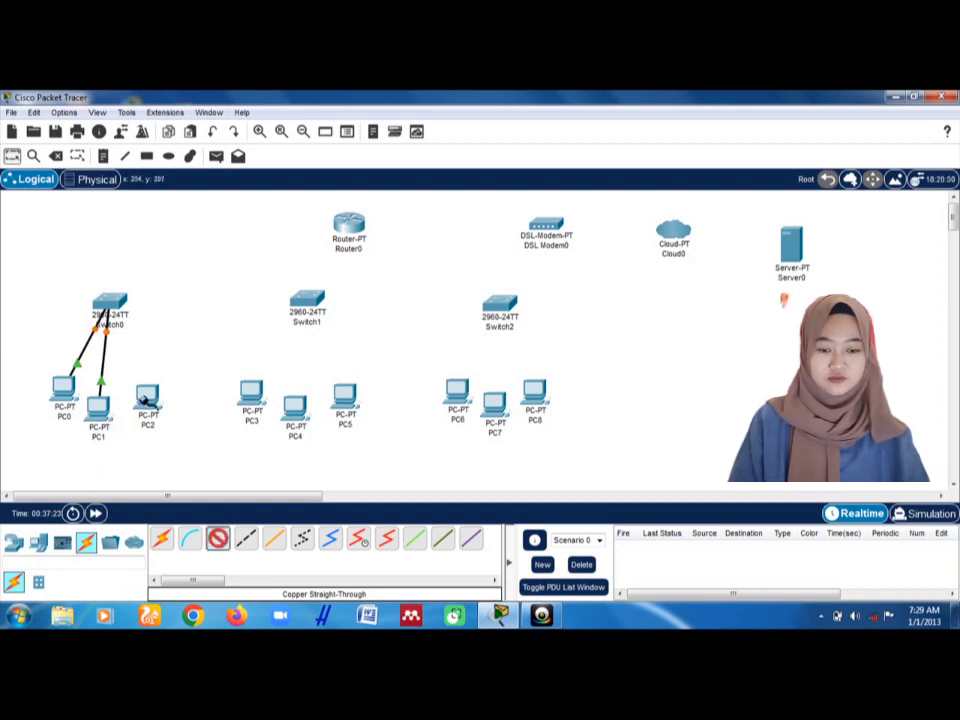
click(146, 404)
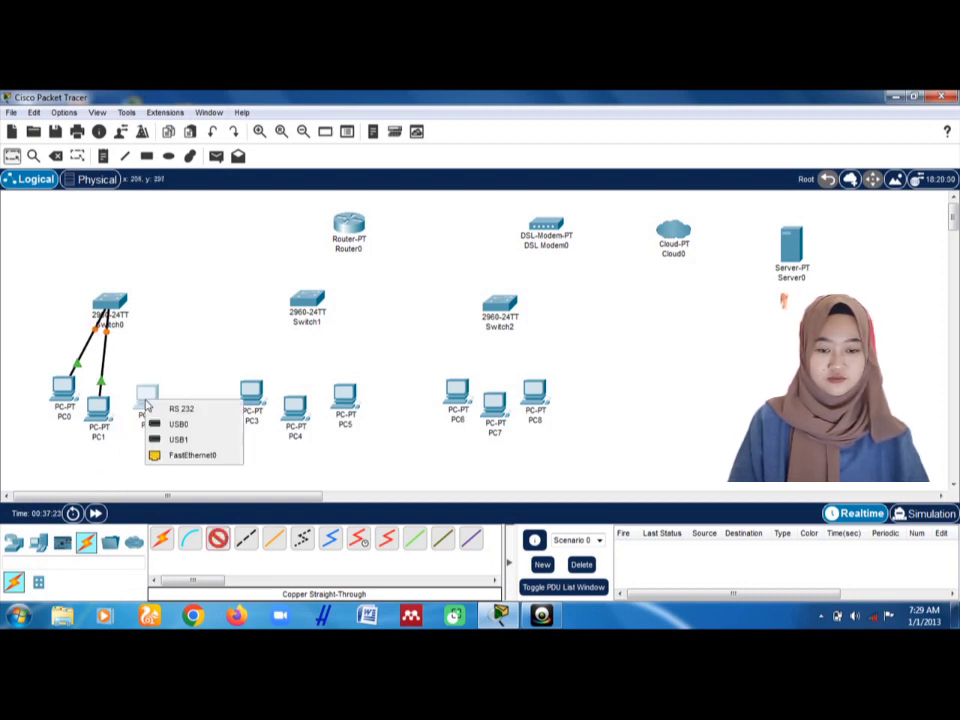
click(188, 455)
click(108, 314)
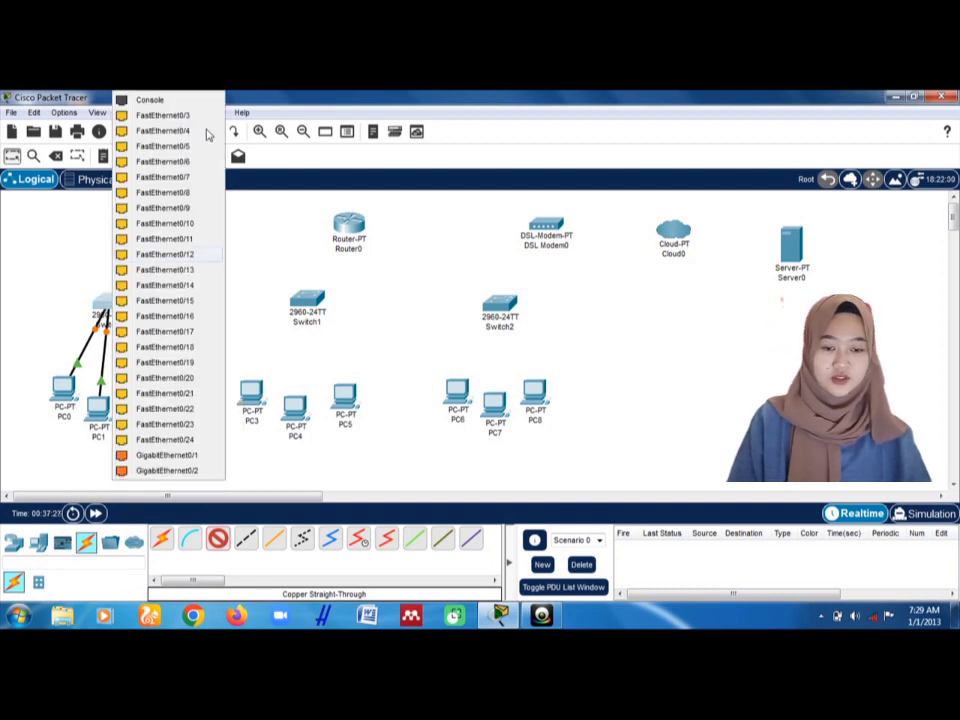
click(207, 130)
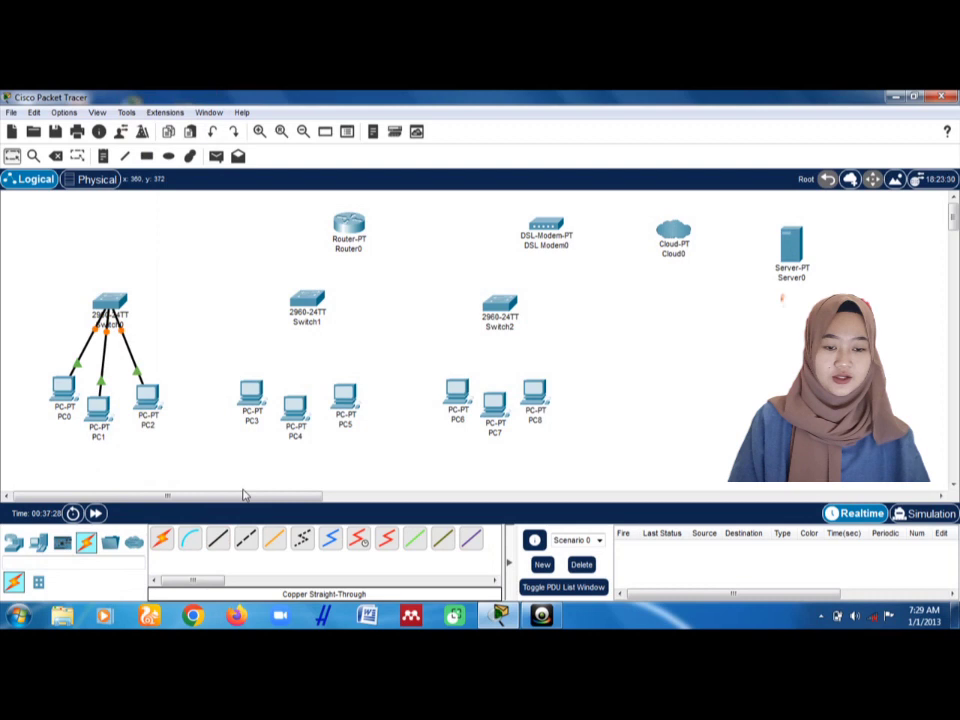
Step: Connect PC3's FastEthernet0 to Switch1's FastEthernet0/1 with a copper straight-through cable
click(221, 539)
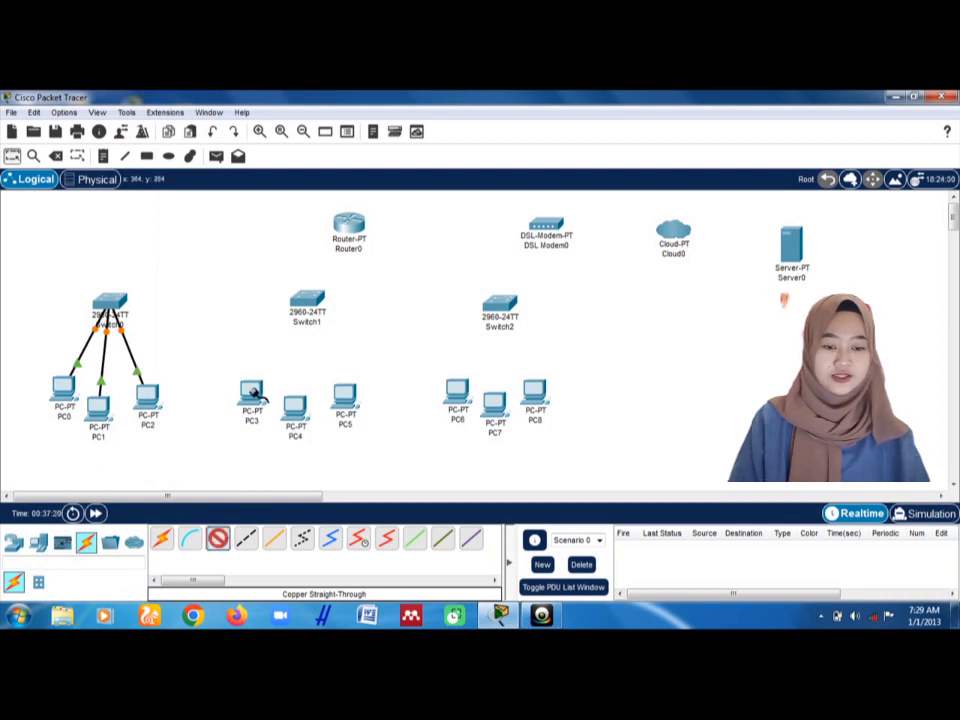
click(252, 395)
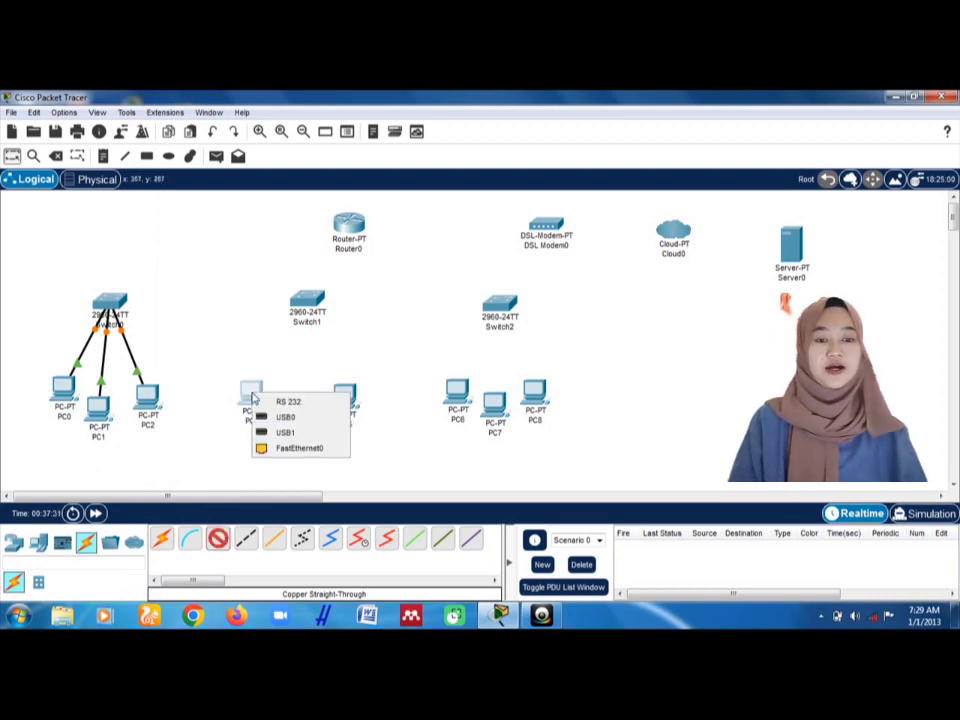
click(300, 449)
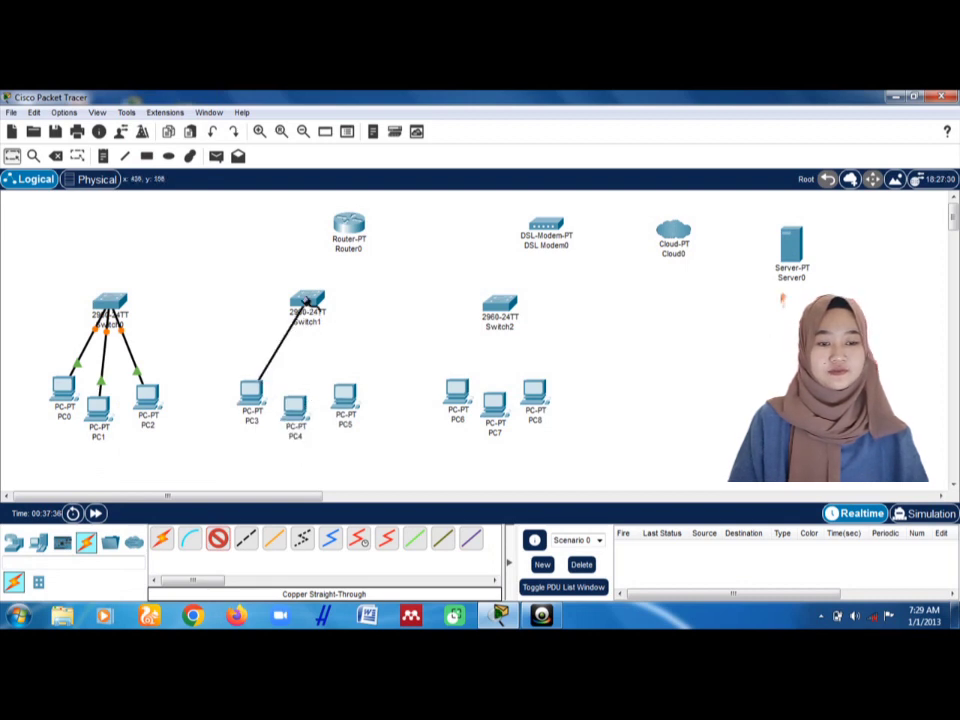
click(308, 308)
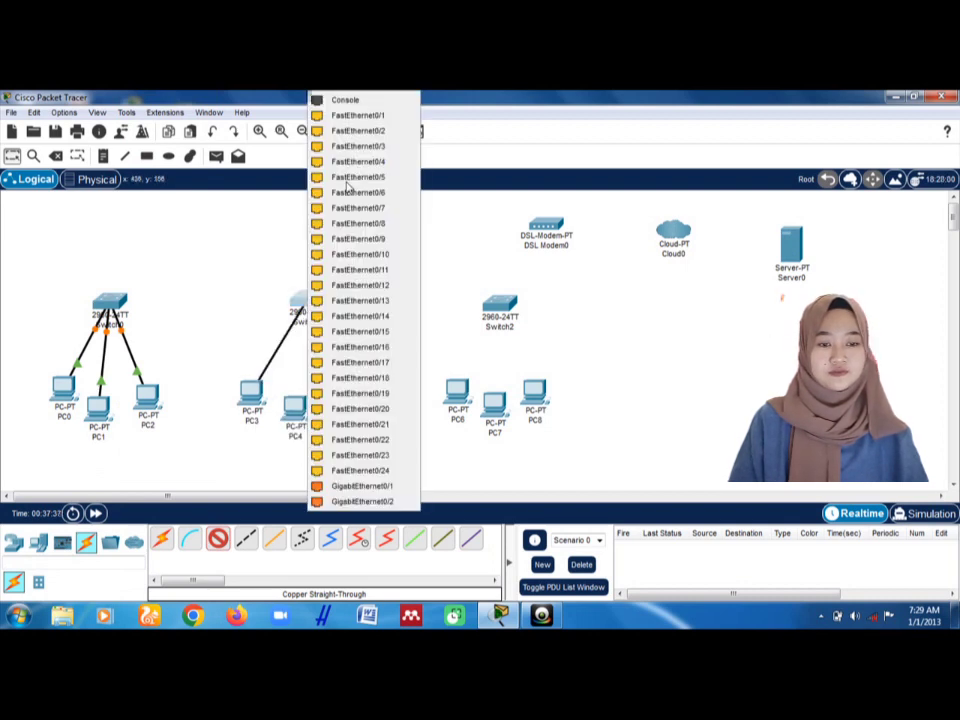
click(357, 132)
Step: Connect PC4 to Switch1's FastEthernet0/2 with a copper straight-through cable
click(219, 538)
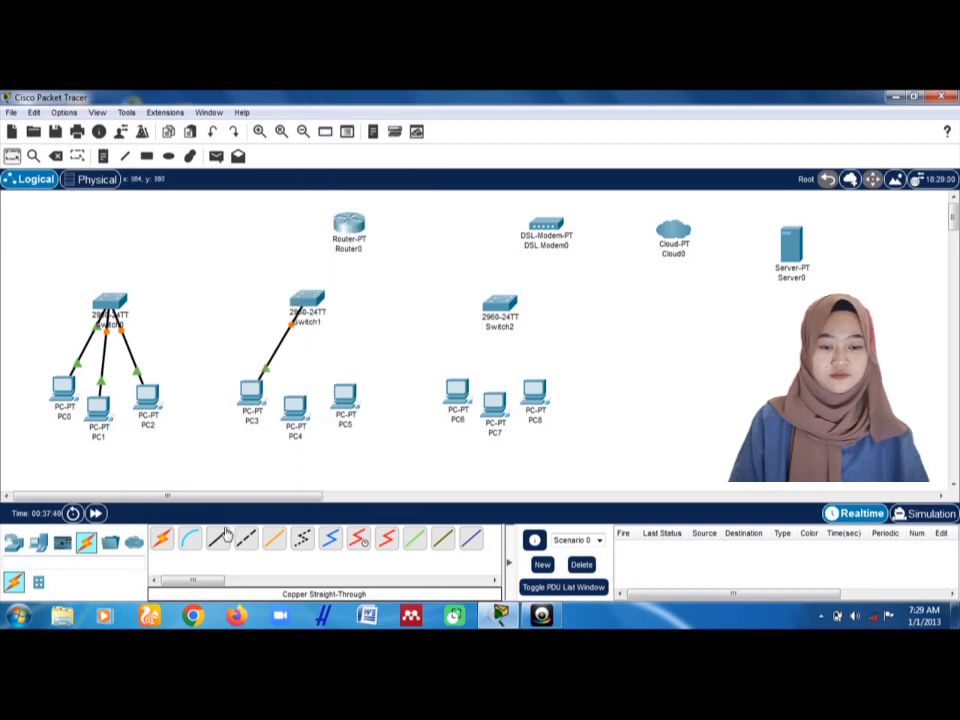
click(291, 405)
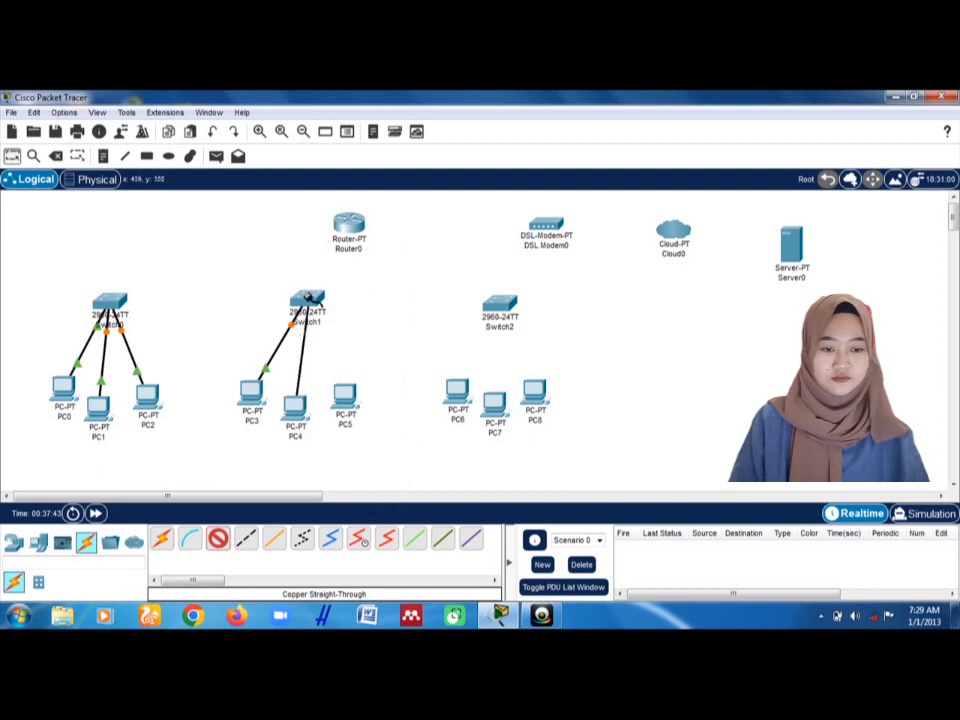
click(308, 297)
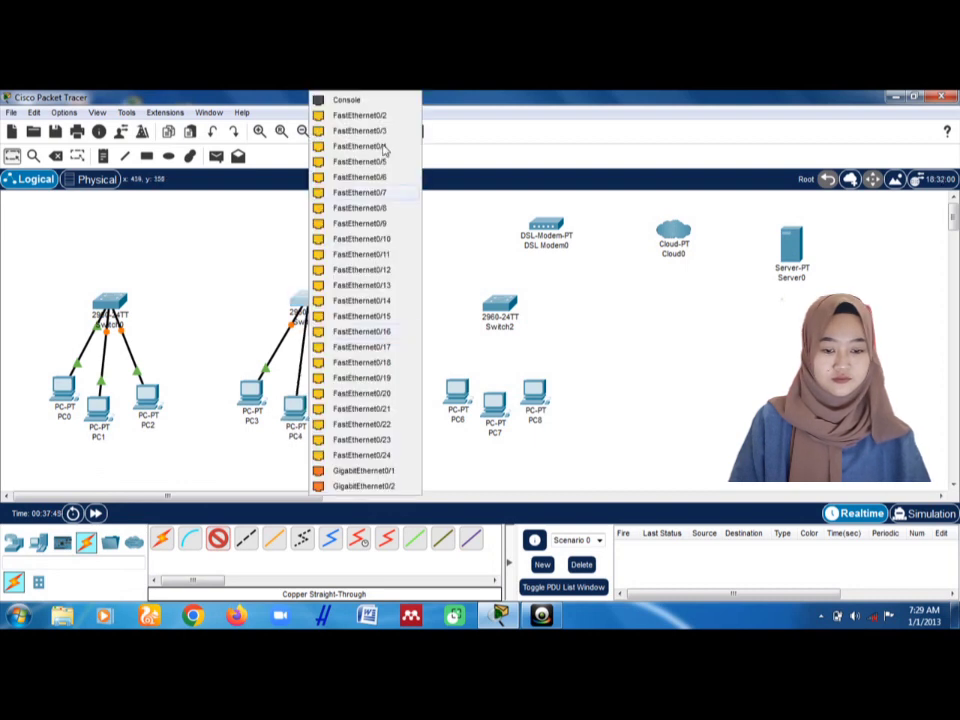
click(393, 120)
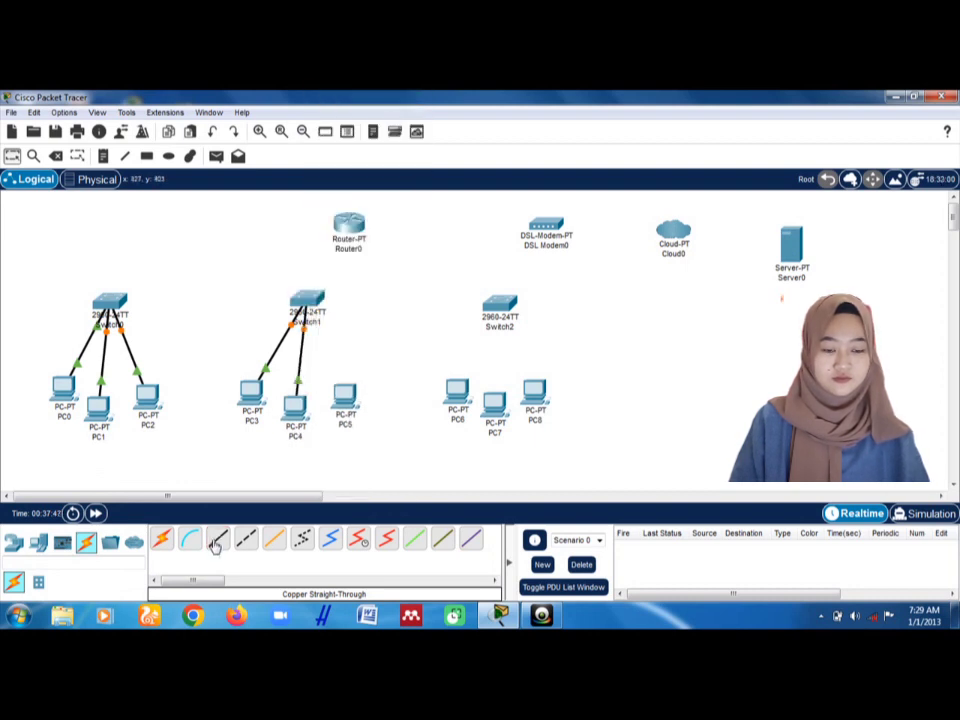
Step: Connect PC5's FastEthernet0 to Switch1's FastEthernet0/3 with a copper straight-through cable
click(214, 541)
click(340, 397)
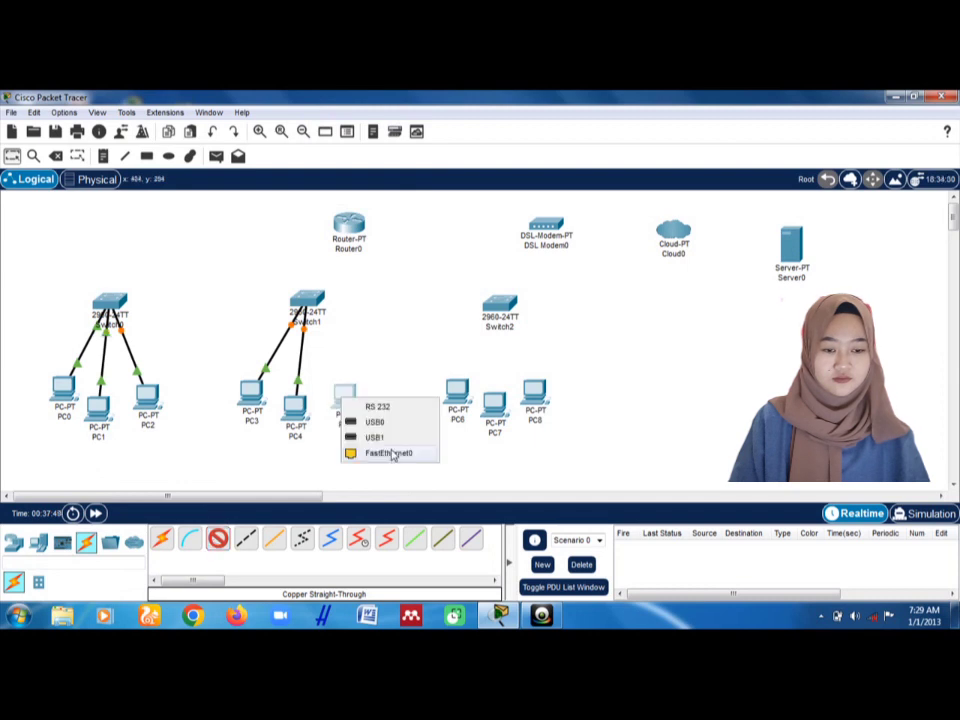
click(392, 454)
click(309, 300)
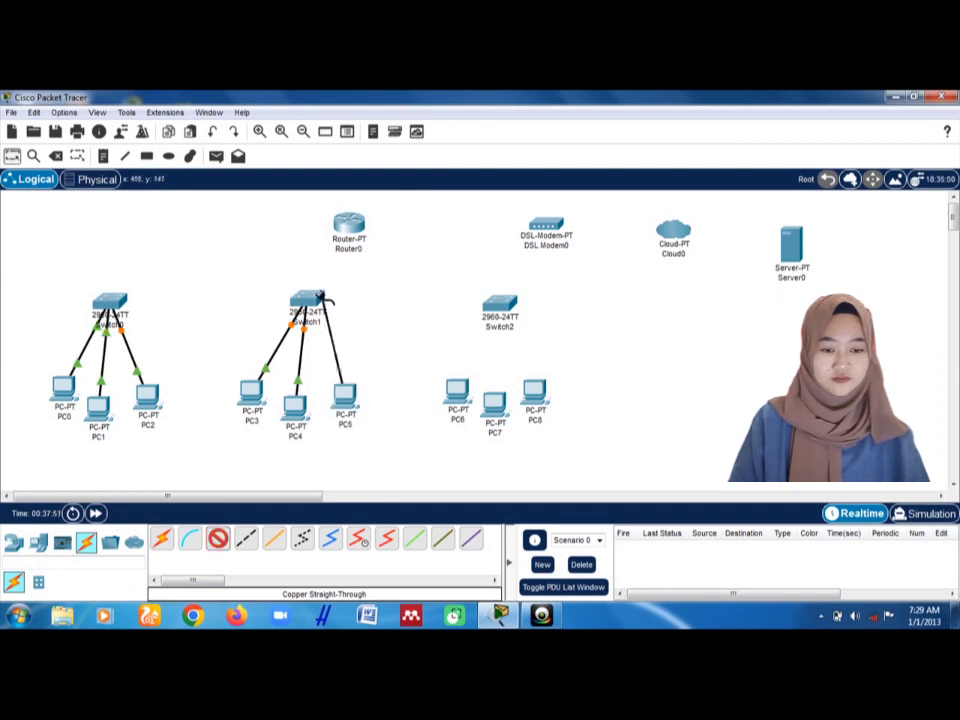
click(309, 303)
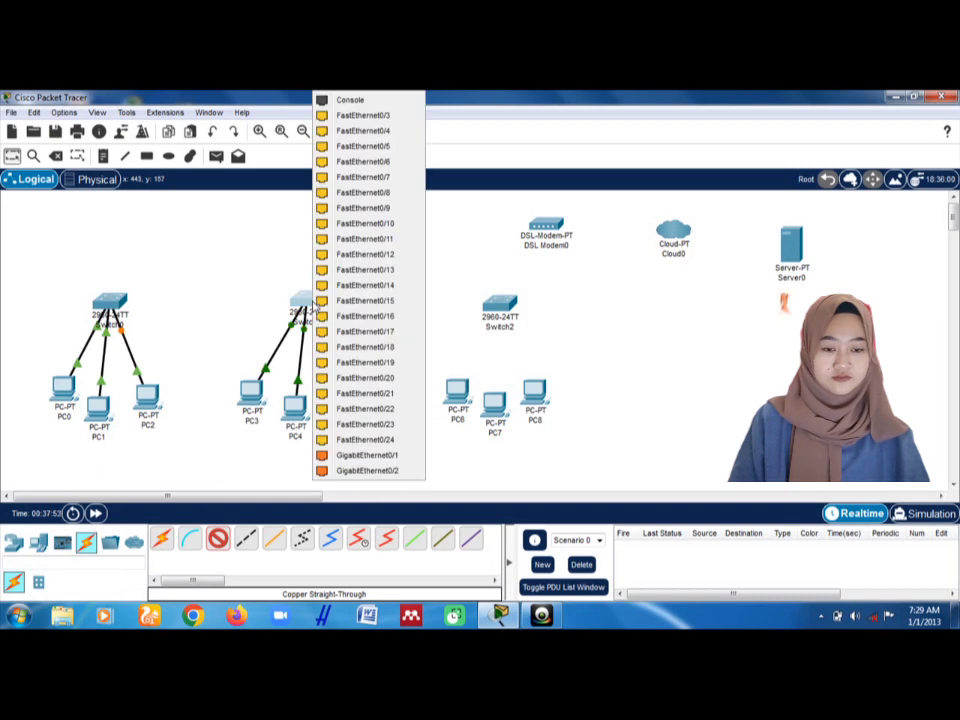
click(388, 115)
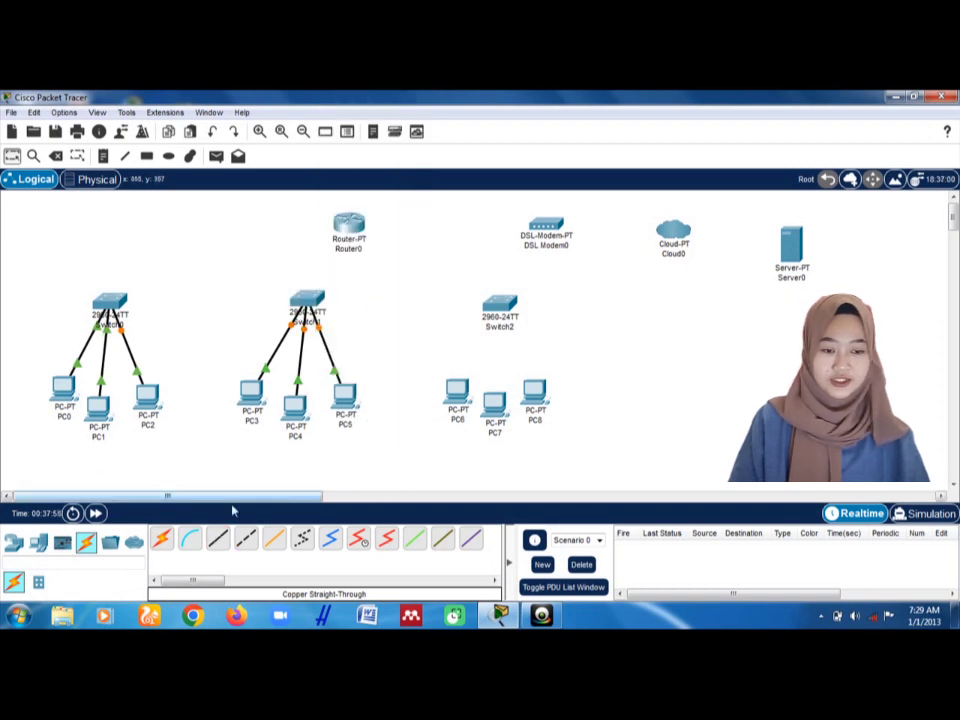
Step: Connect PC6's FastEthernet0 to Switch2's FastEthernet0/1 with a copper straight-through cable
click(456, 393)
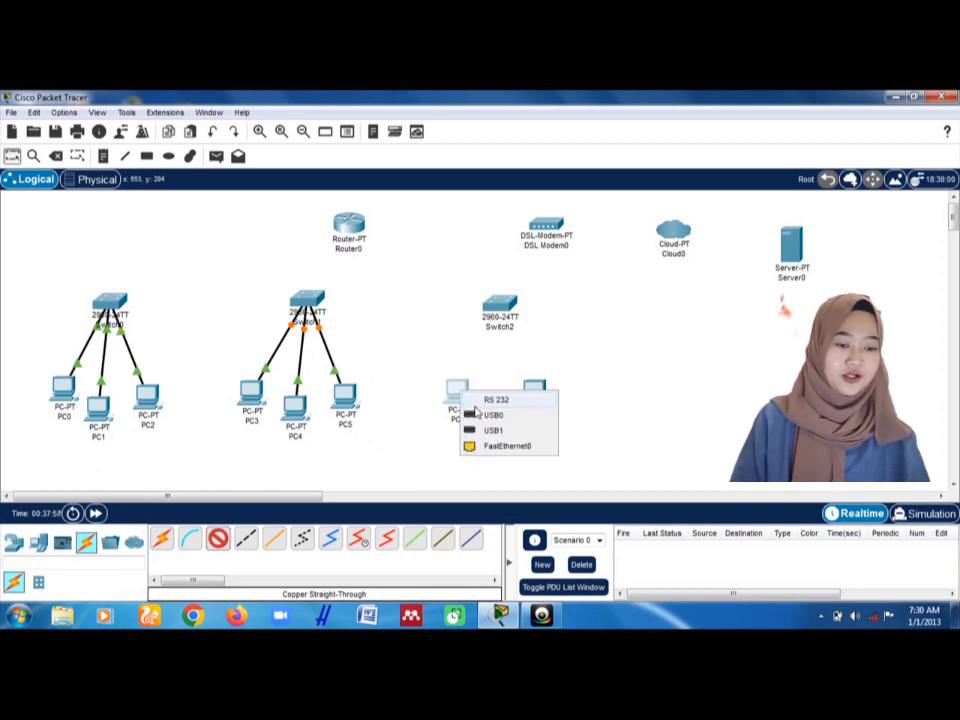
click(501, 447)
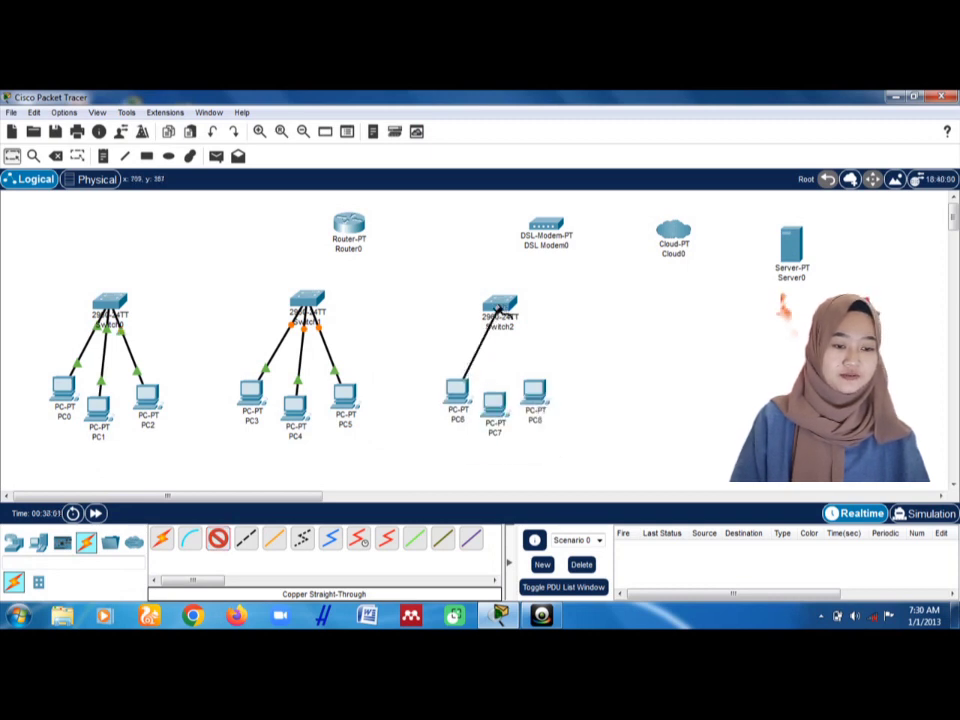
click(495, 308)
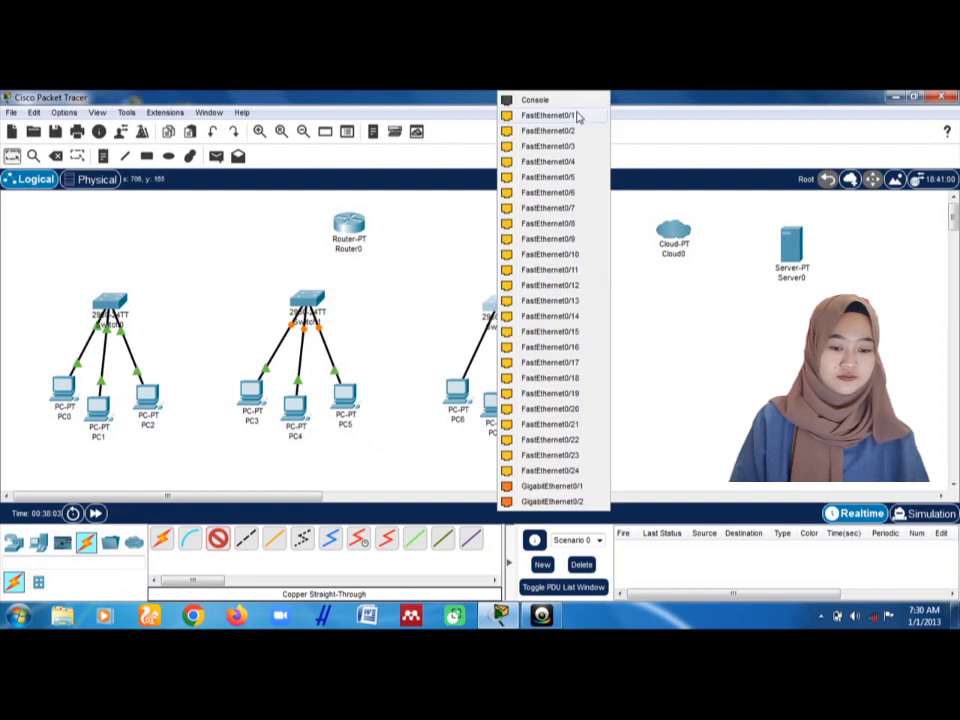
click(572, 117)
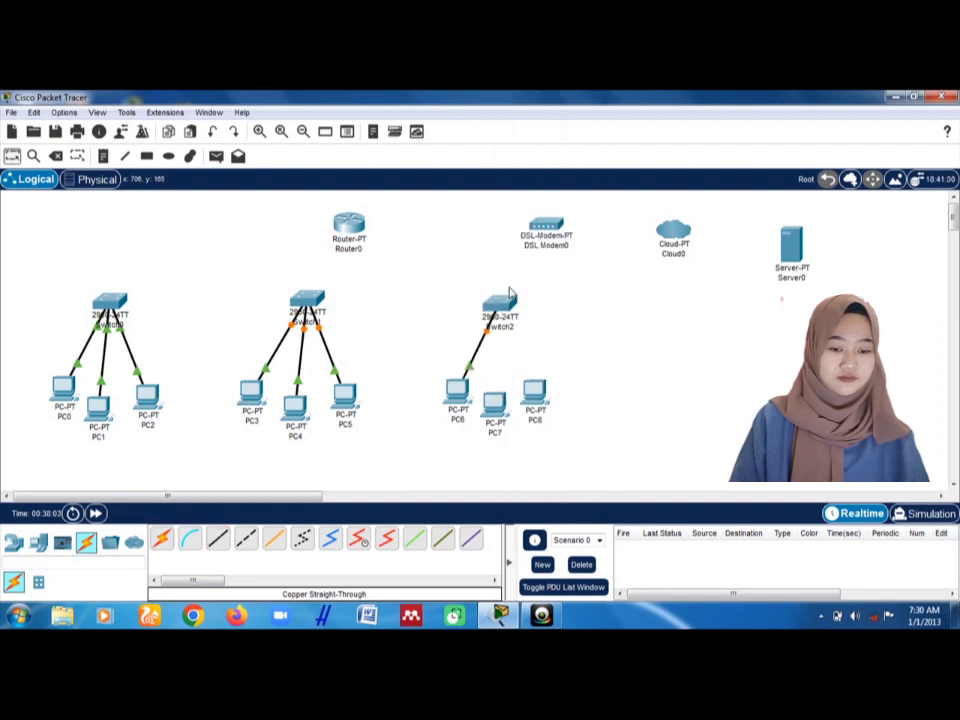
Step: Connect PC7's FastEthernet0 to a free port on Switch2 with a copper straight-through cable
click(218, 539)
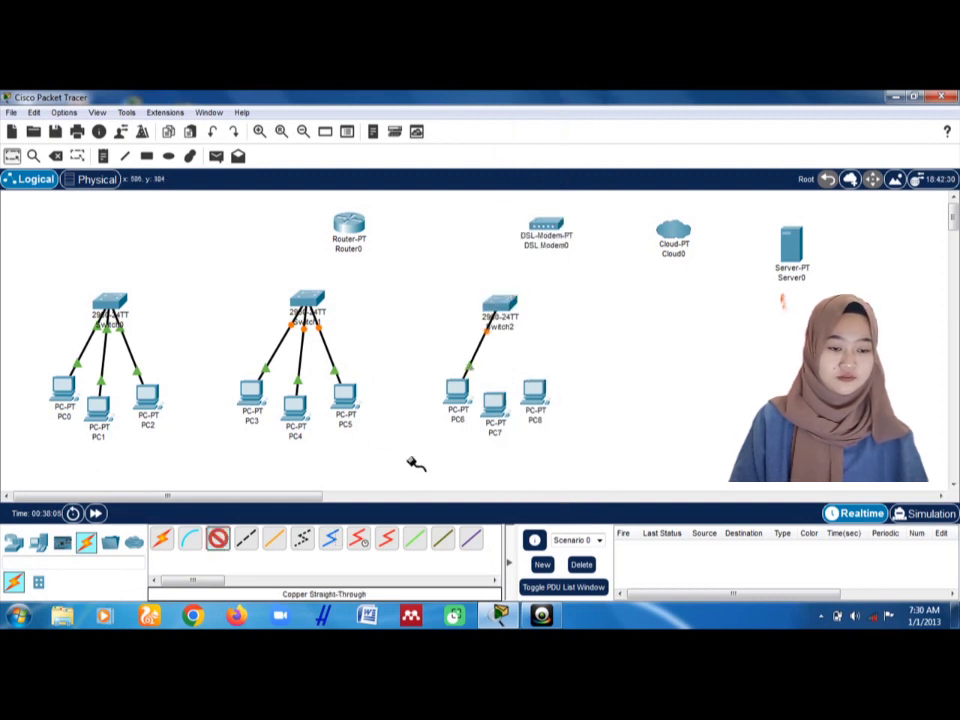
click(495, 399)
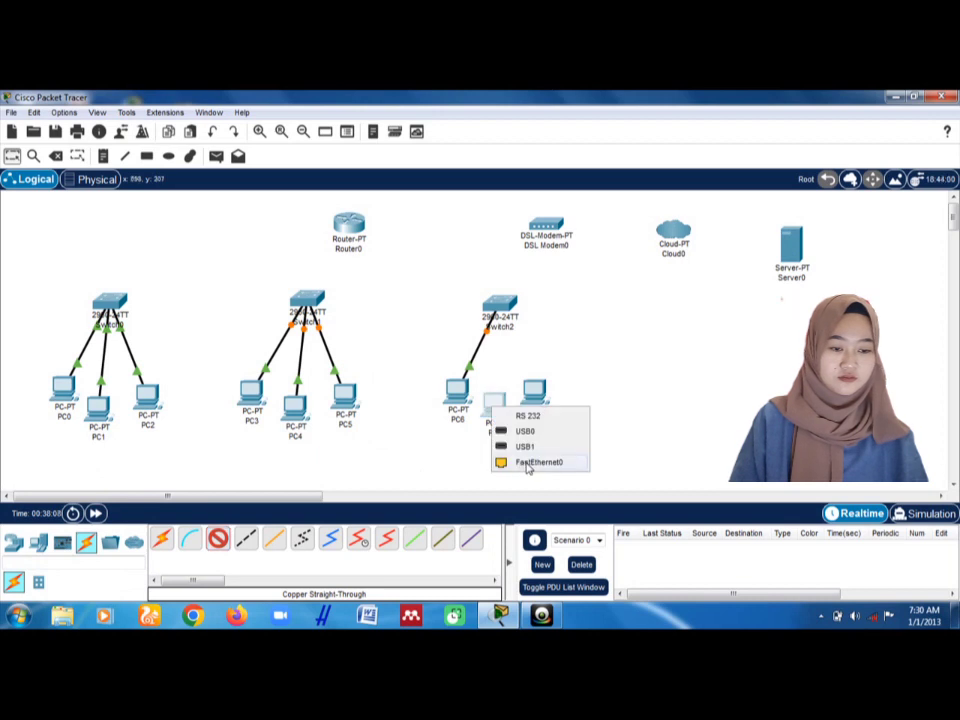
click(527, 463)
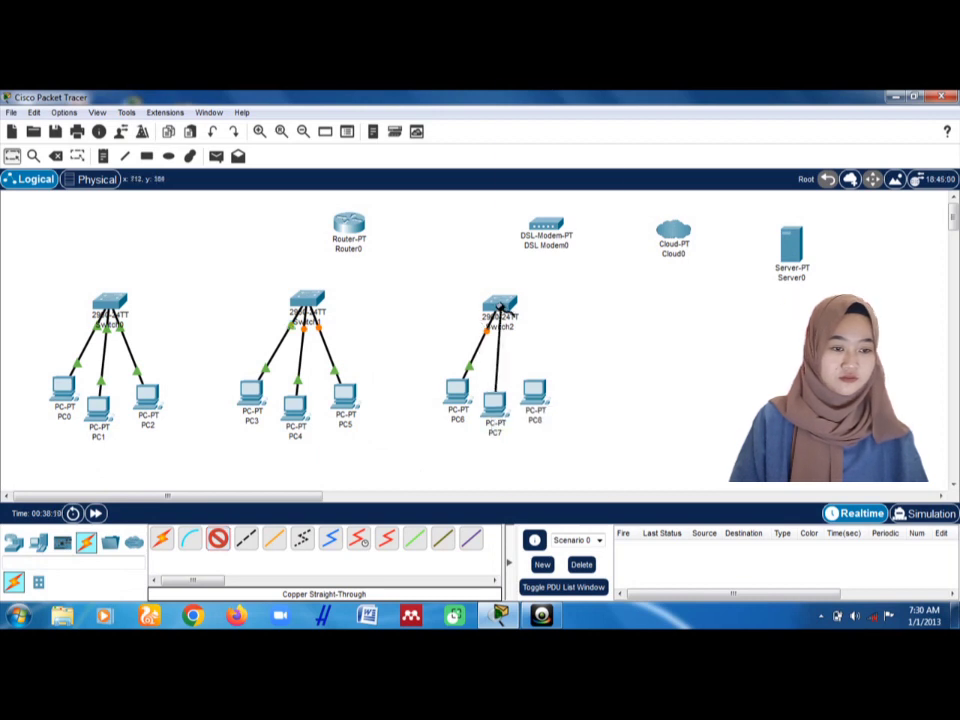
click(499, 306)
click(568, 253)
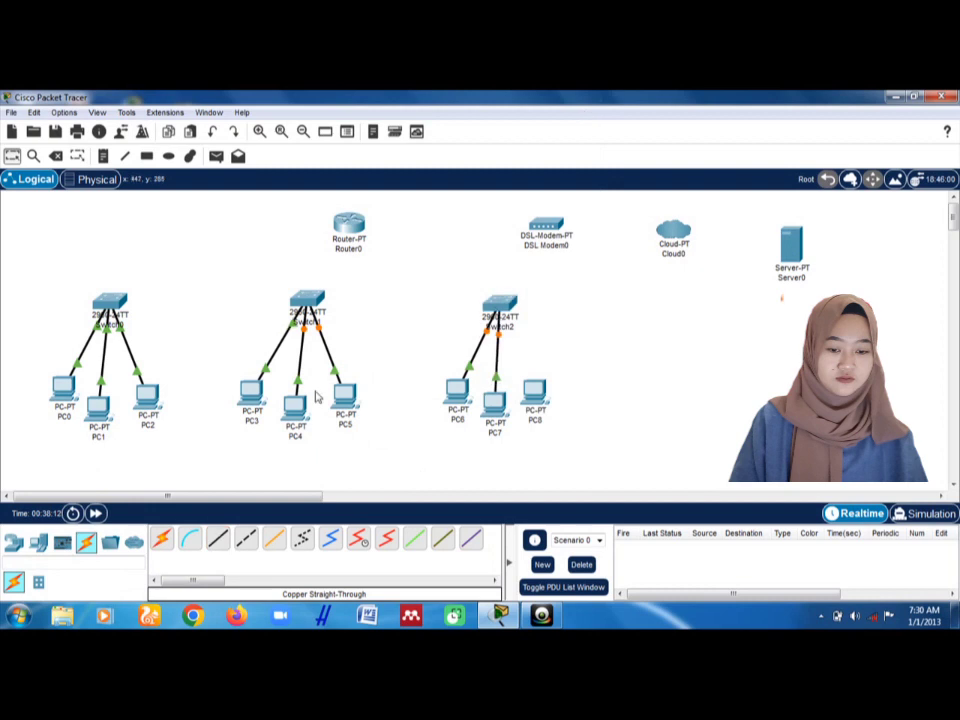
Step: Connect PC8's FastEthernet0 to Switch2's FastEthernet0/3 with a copper straight-through cable
click(220, 538)
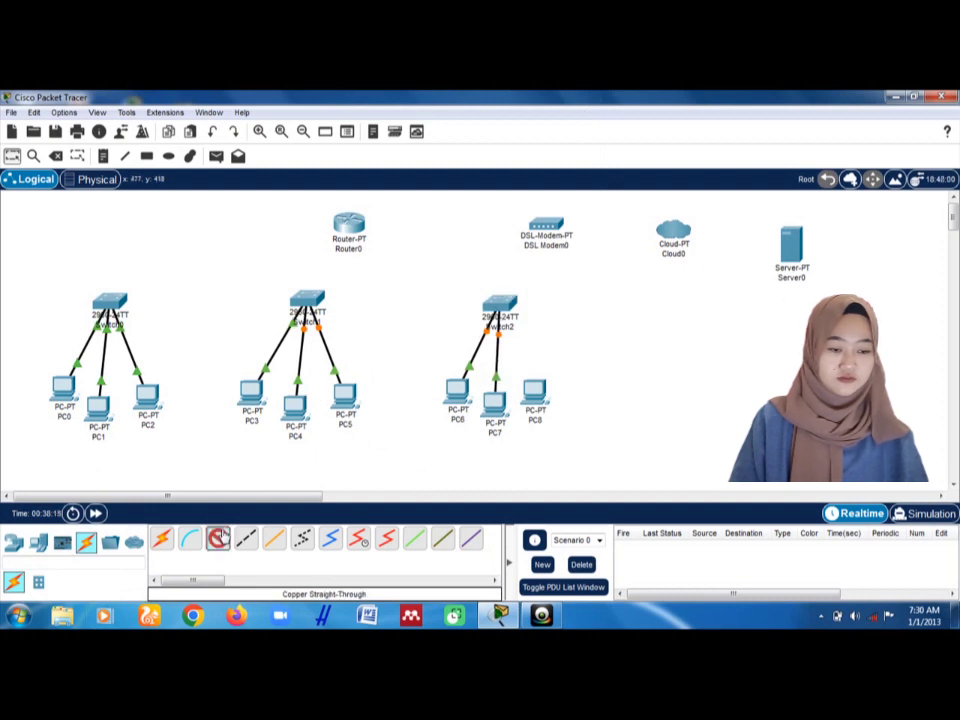
click(535, 388)
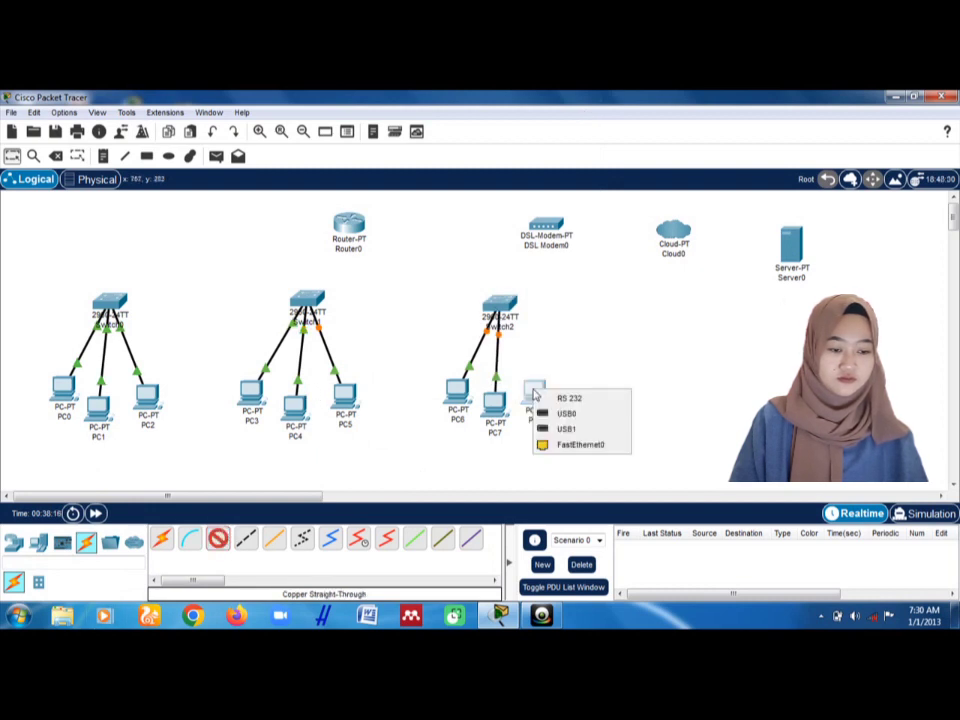
click(579, 444)
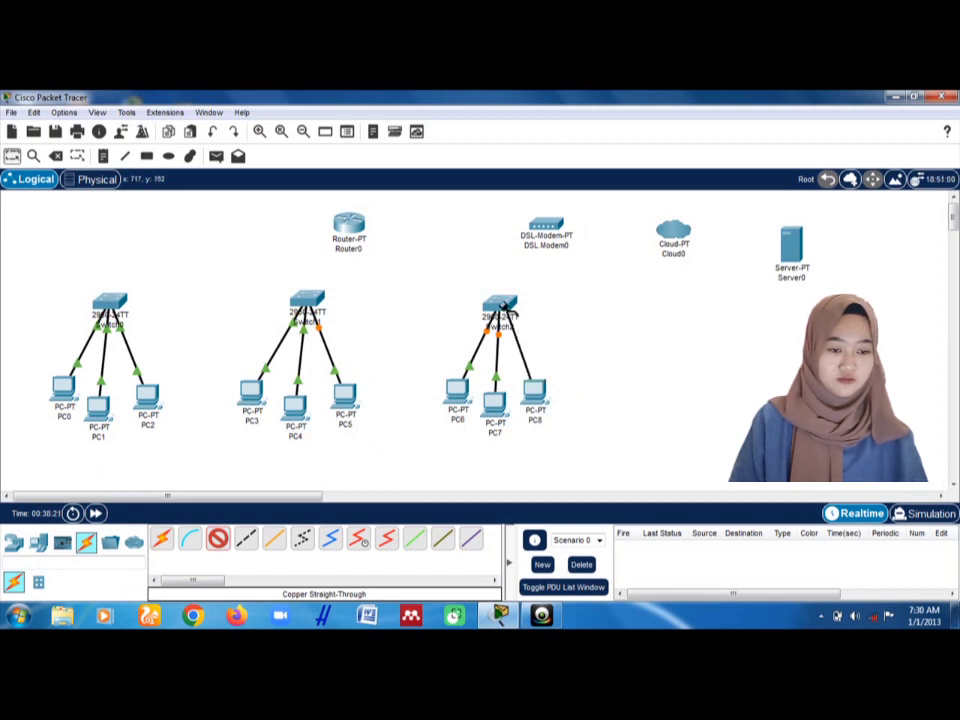
click(500, 305)
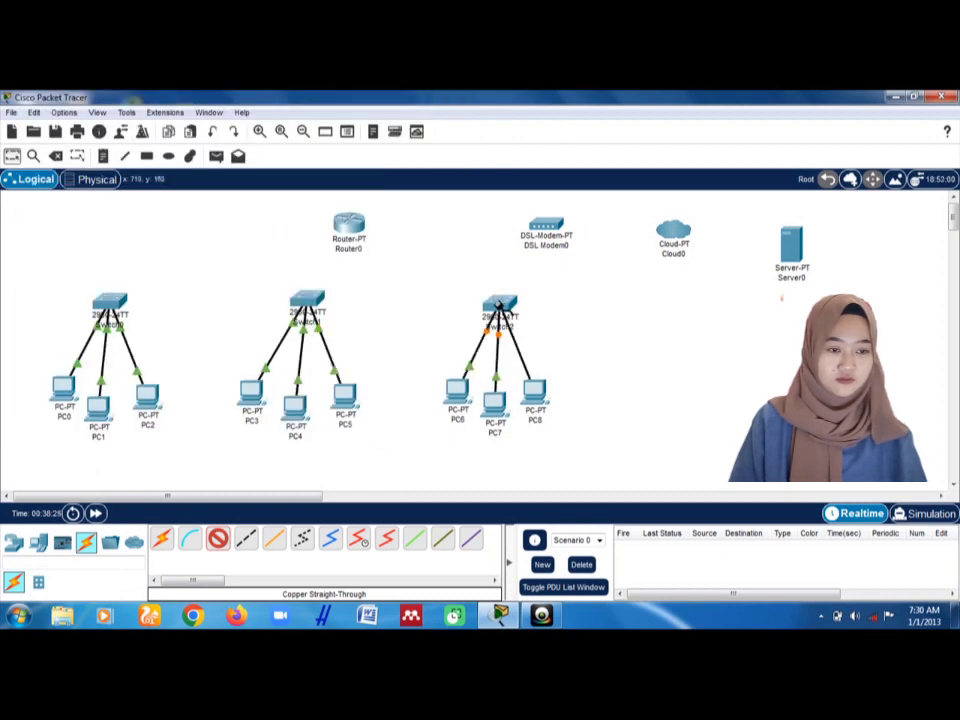
click(500, 305)
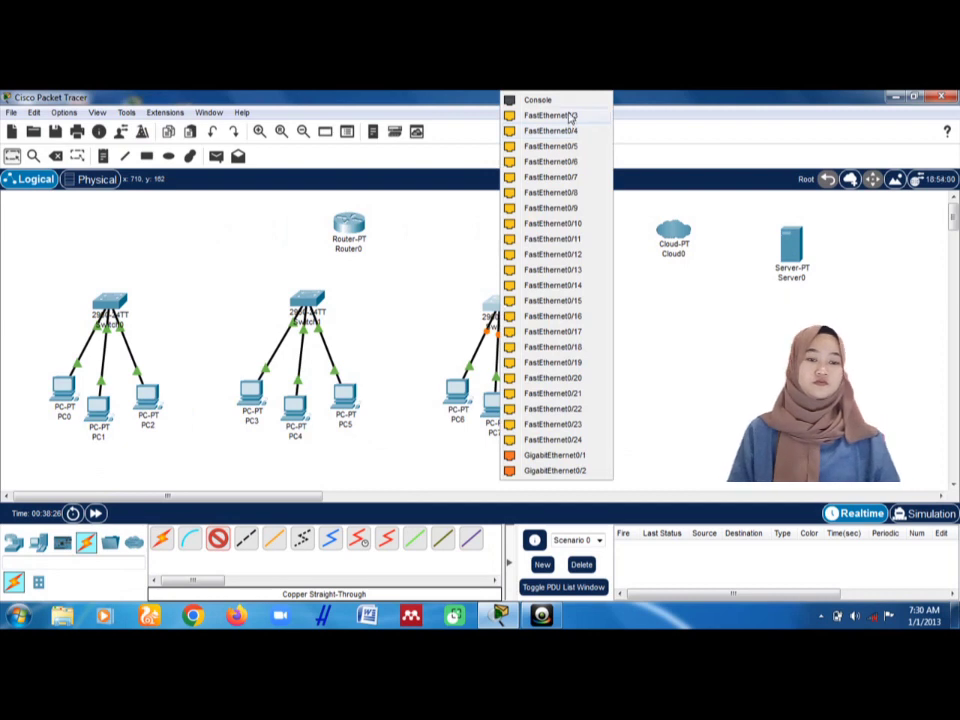
click(568, 118)
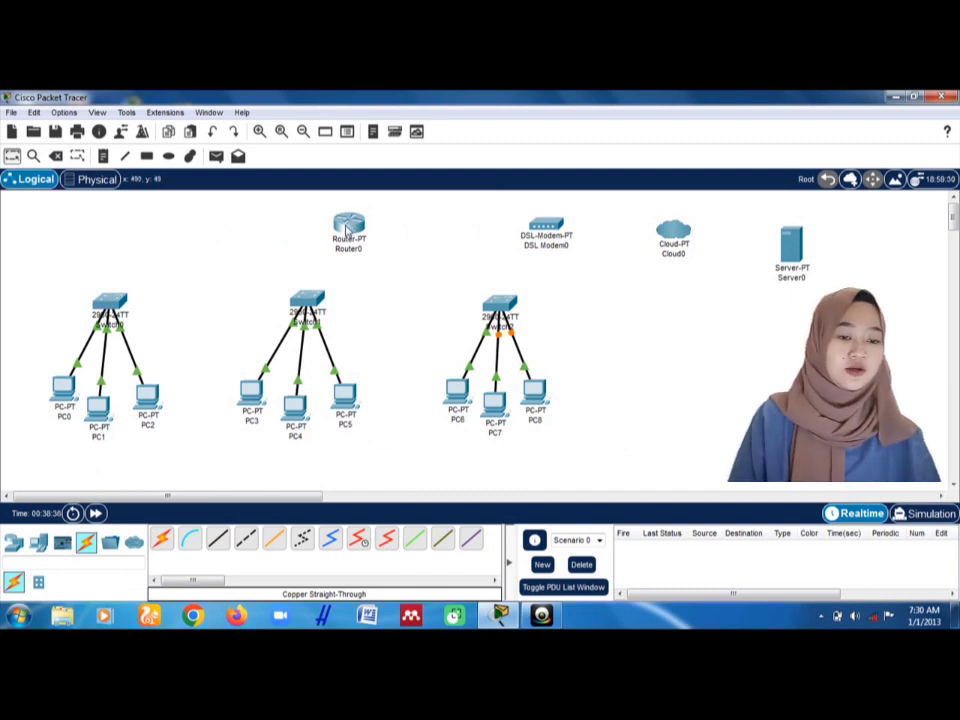
Step: With Router0 powered off, install two PT-ROUTER-NM-1CE Ethernet modules in its empty slots and power it back on
mouse_move(347, 230)
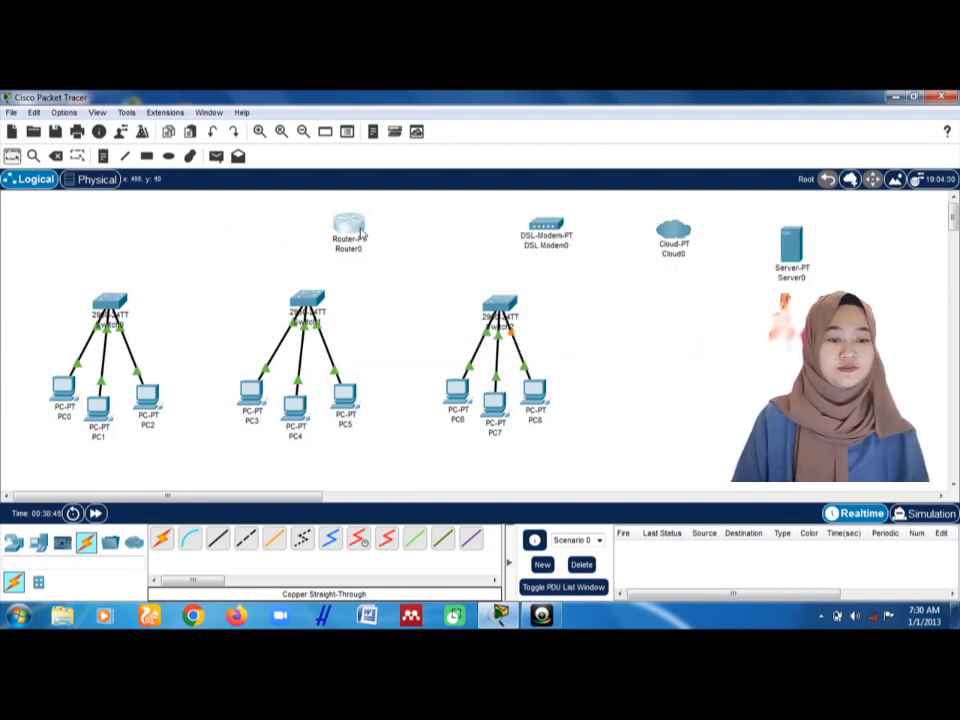
click(350, 230)
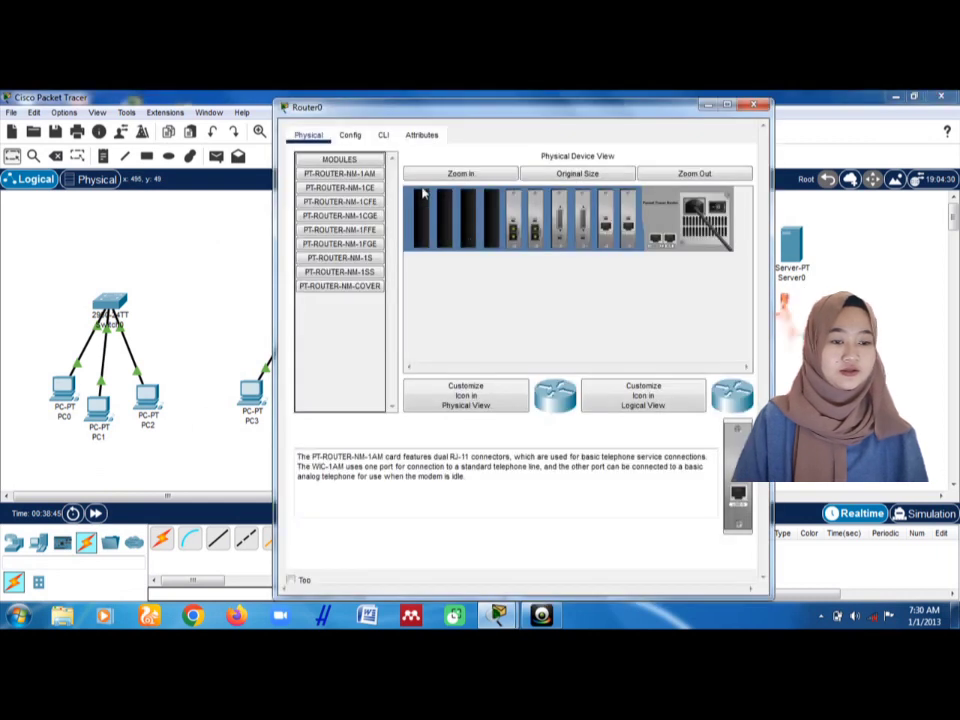
click(491, 177)
mouse_move(484, 370)
mouse_down()
mouse_move(690, 376)
mouse_move(496, 368)
mouse_up()
click(720, 230)
drag(737, 472, 578, 235)
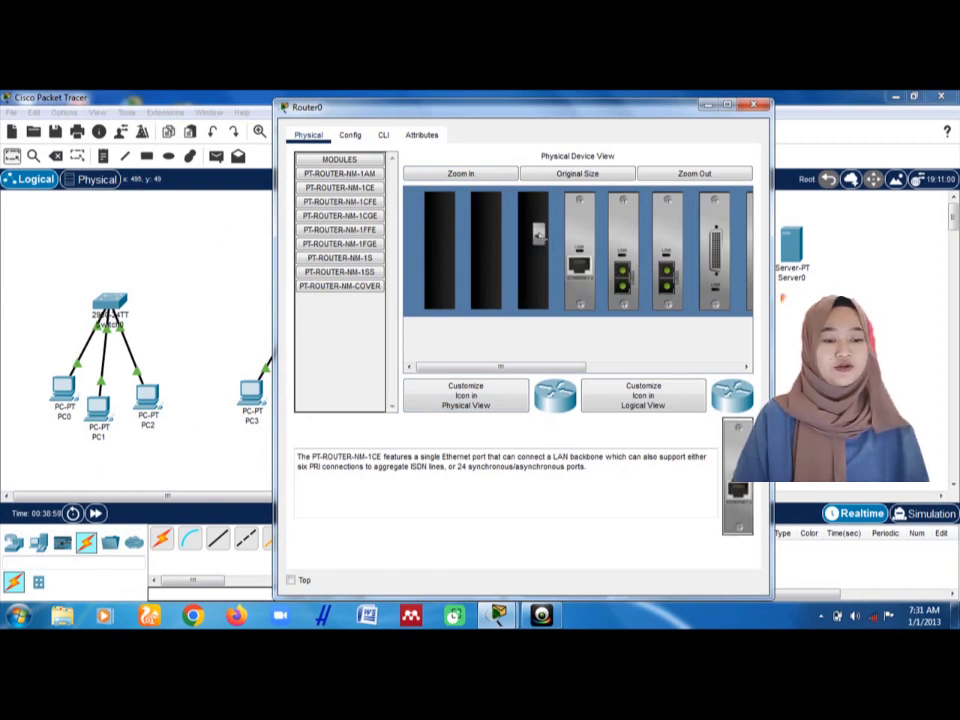
drag(484, 368, 660, 366)
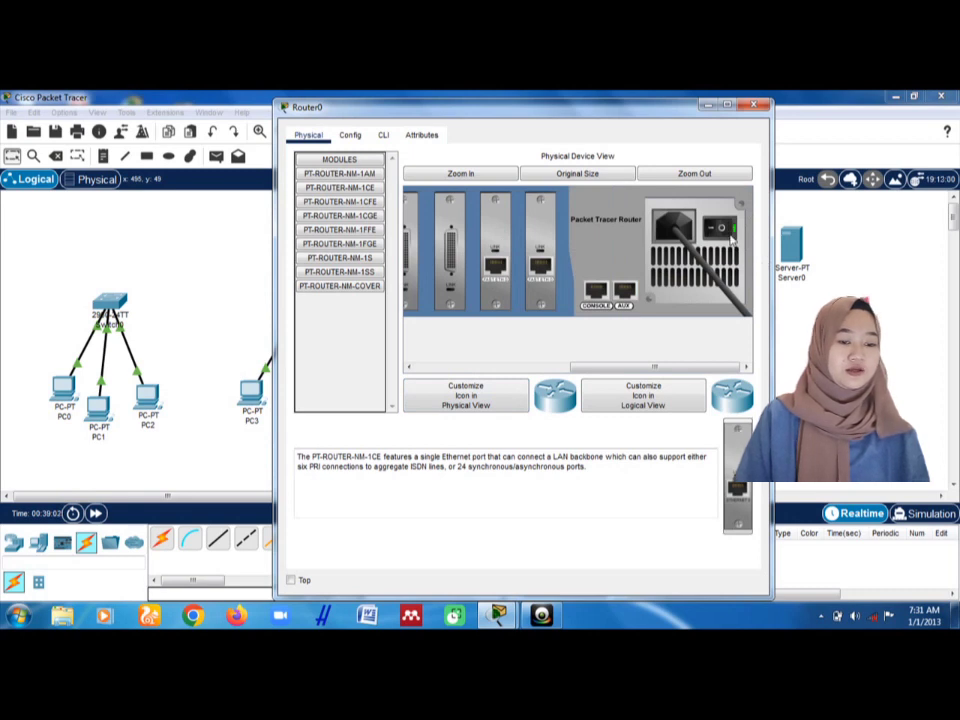
drag(617, 369, 450, 372)
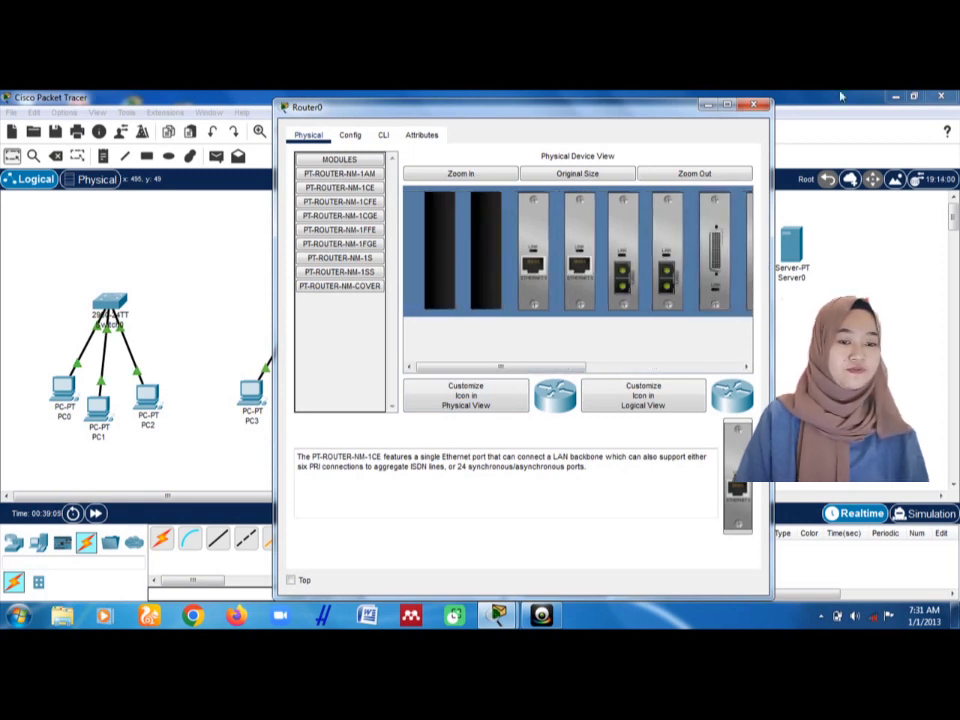
click(756, 106)
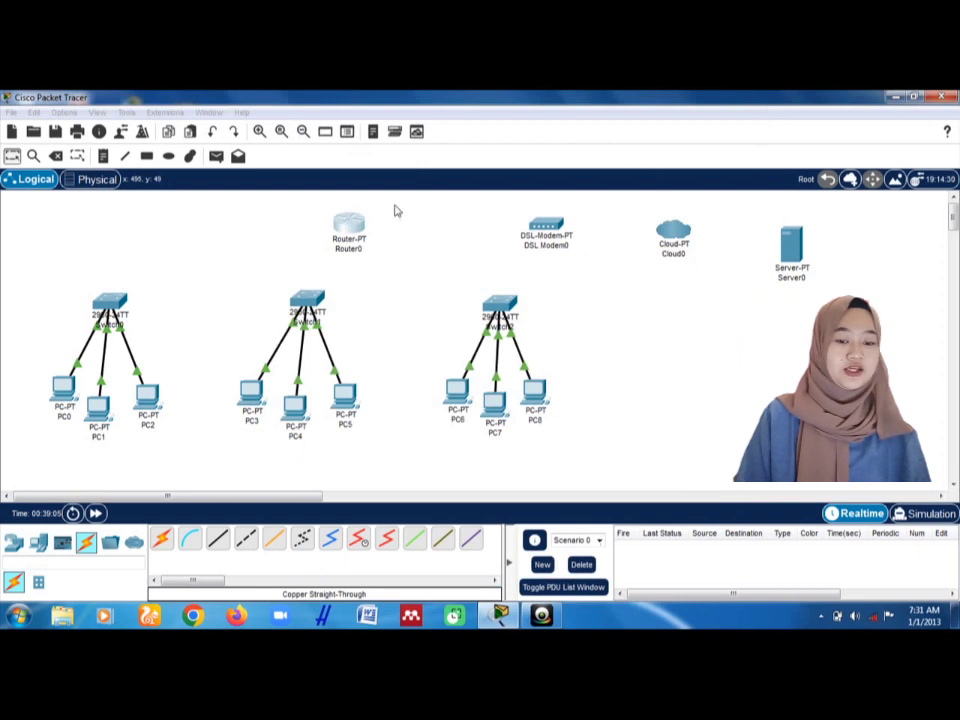
Step: Connect Switch0's FastEthernet0/4 to Router0's FastEthernet0/0 with a copper straight-through cable
click(217, 541)
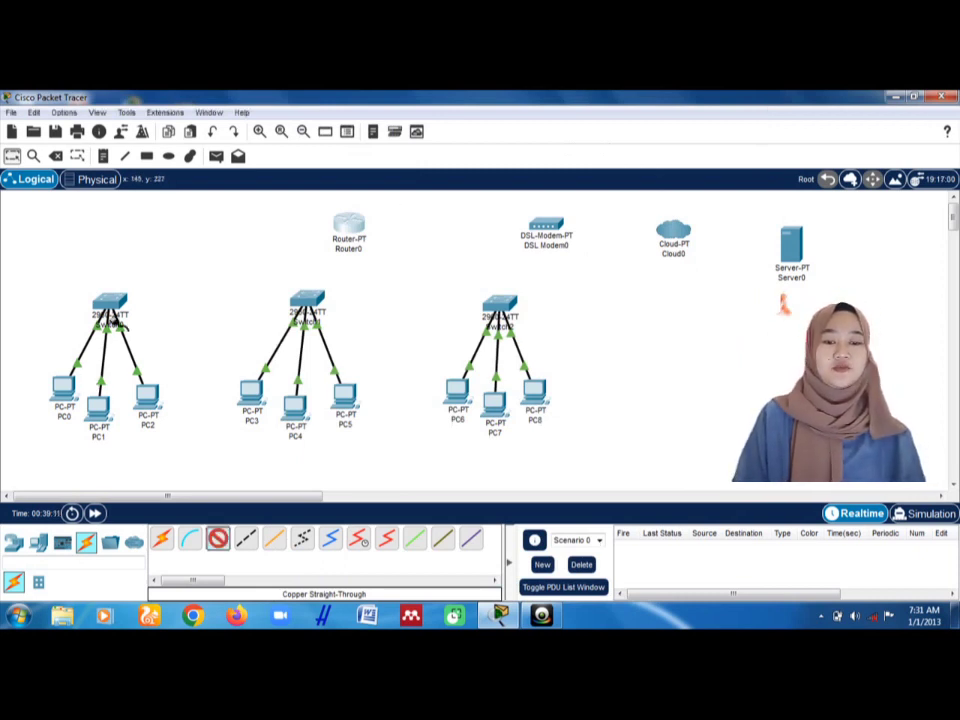
click(108, 308)
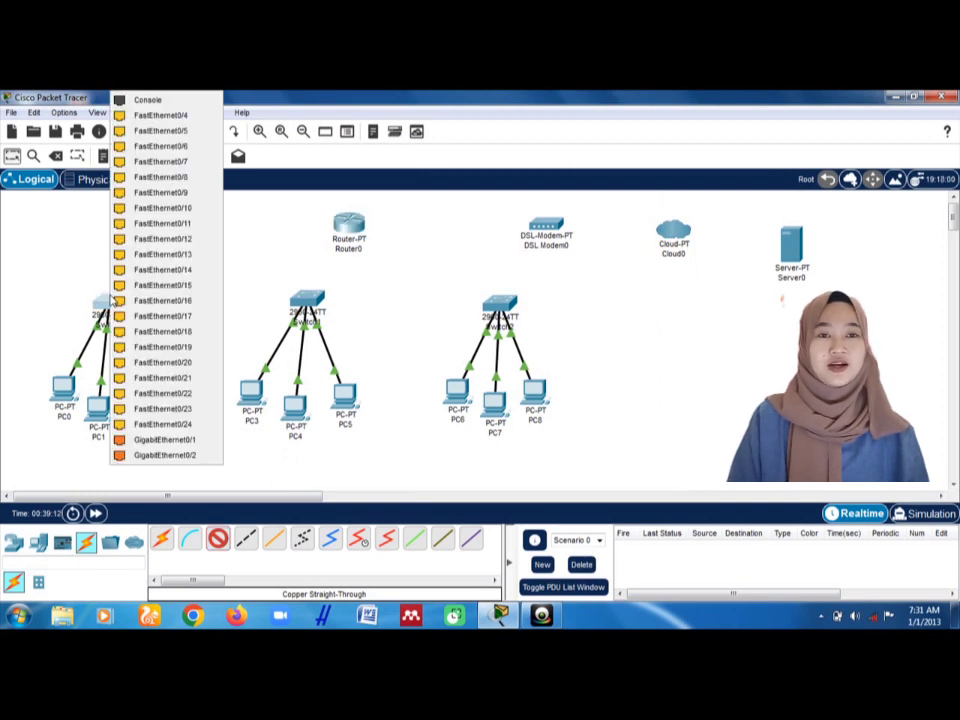
click(185, 123)
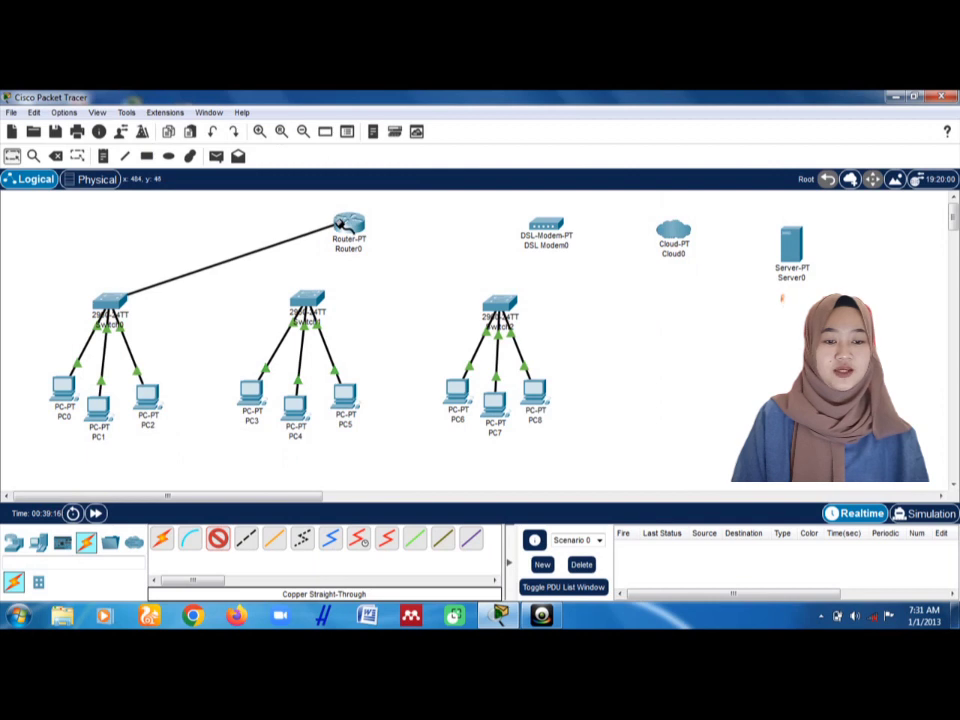
click(342, 221)
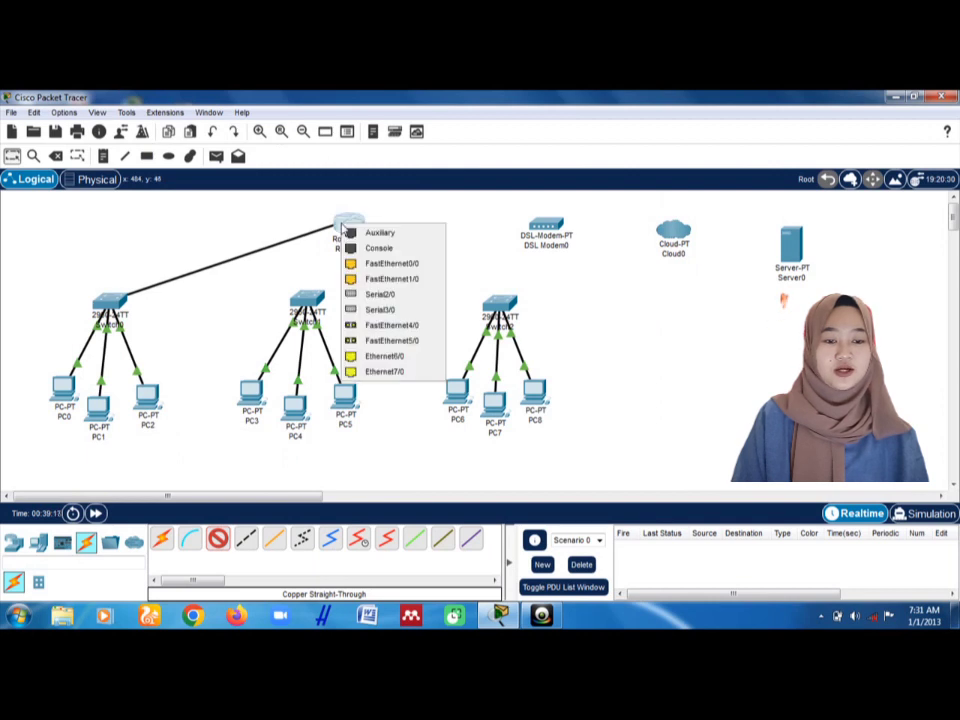
click(378, 268)
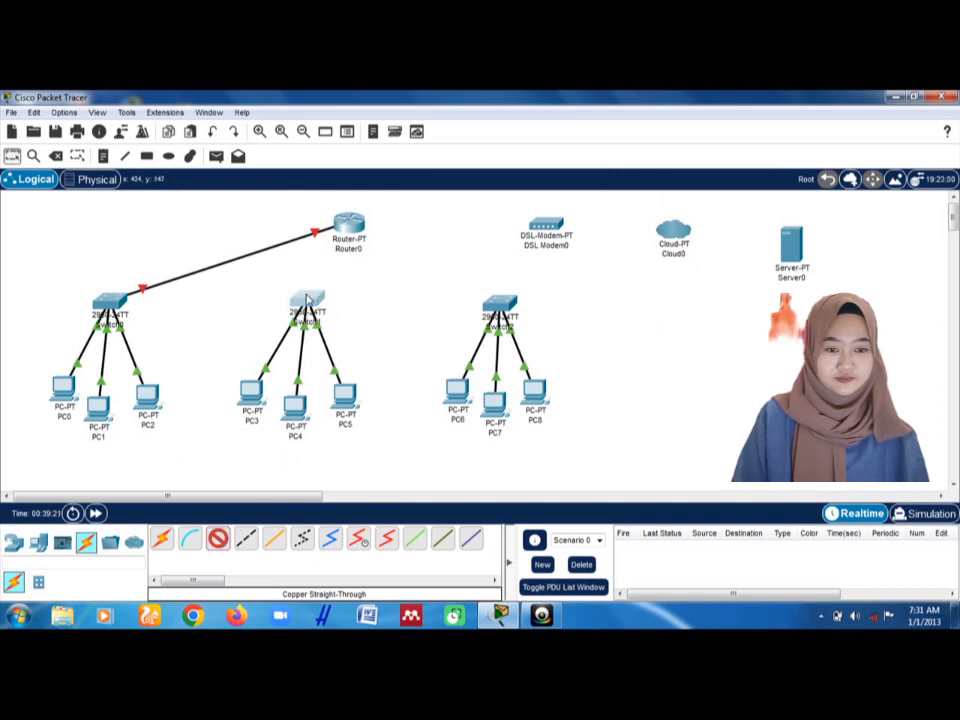
Step: Connect Switch1's FastEthernet0/4 to Router0's FastEthernet1/0 with a copper straight-through cable
click(307, 298)
click(377, 118)
click(349, 222)
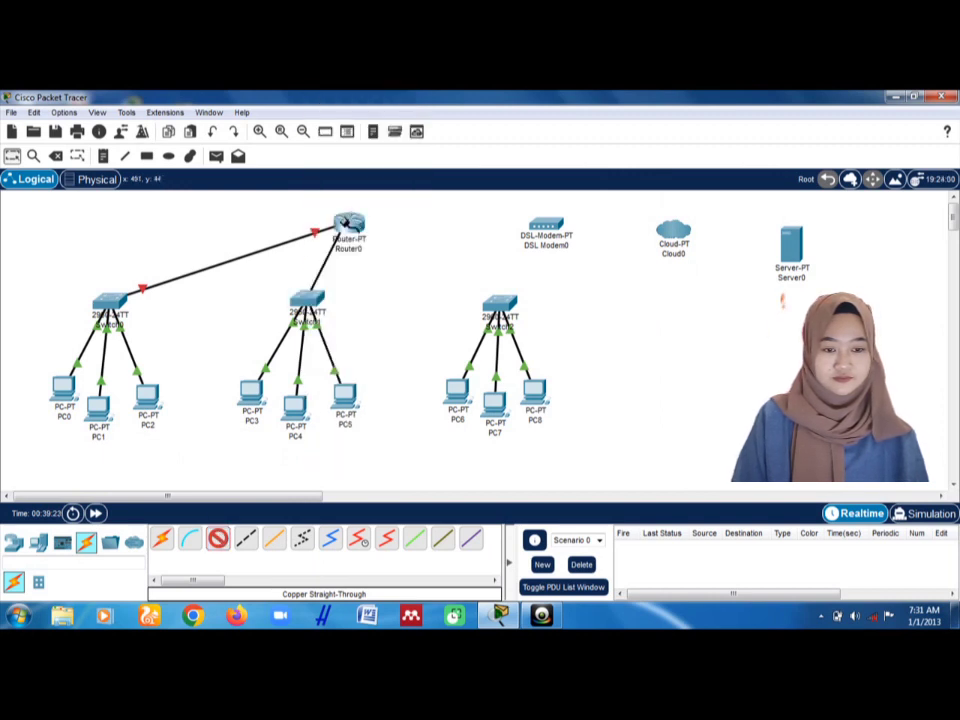
click(348, 230)
click(396, 267)
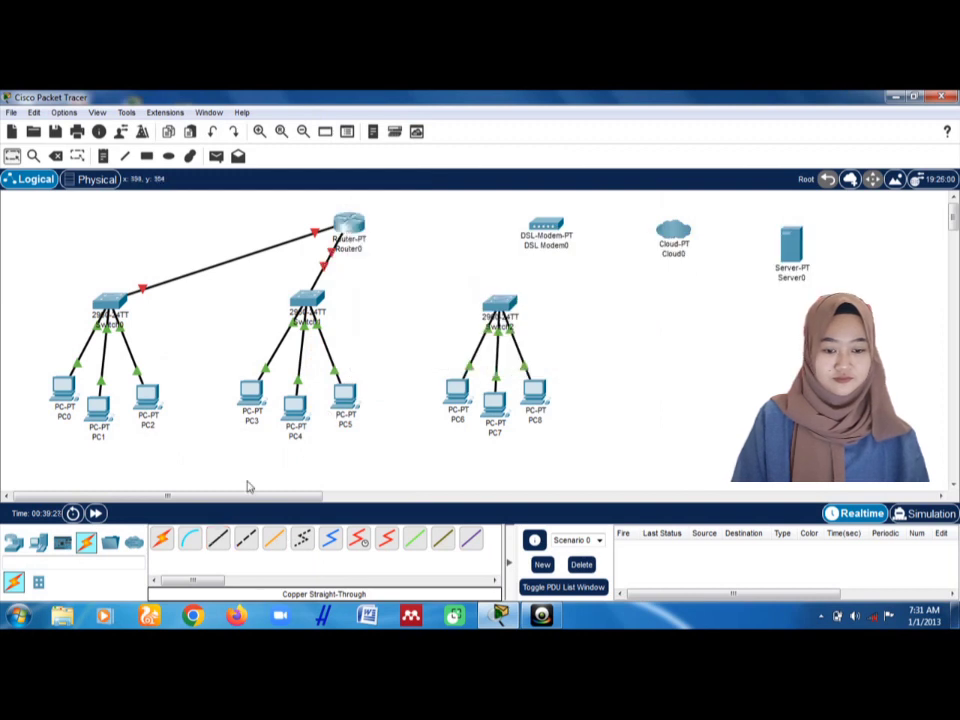
Step: Connect Switch2's FastEthernet0/4 to Router0's Ethernet6/0 with a copper straight-through cable
click(218, 538)
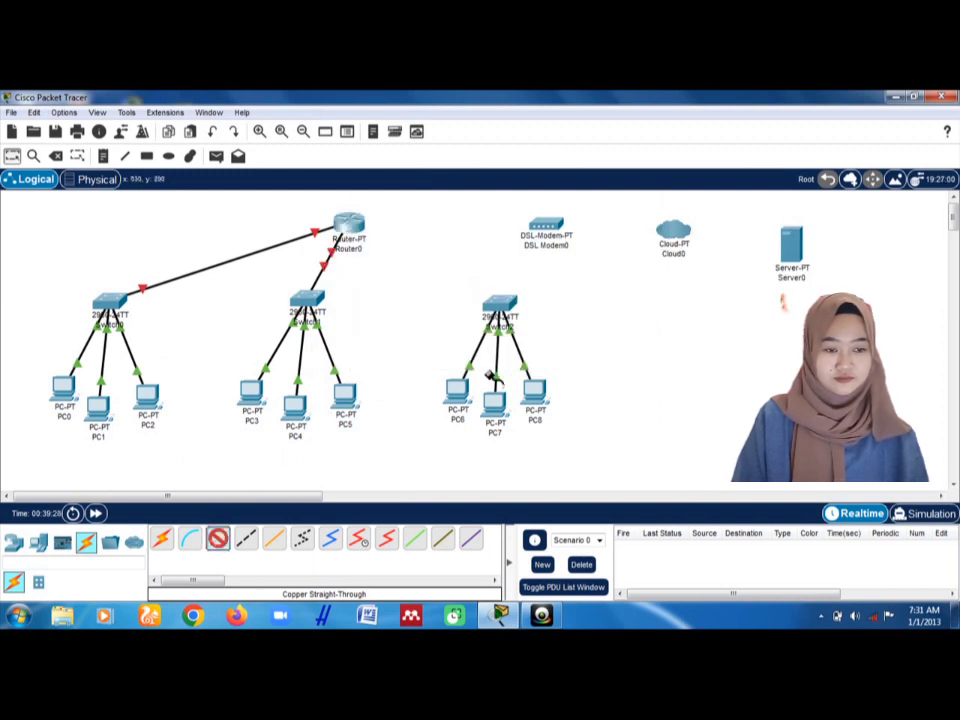
click(499, 306)
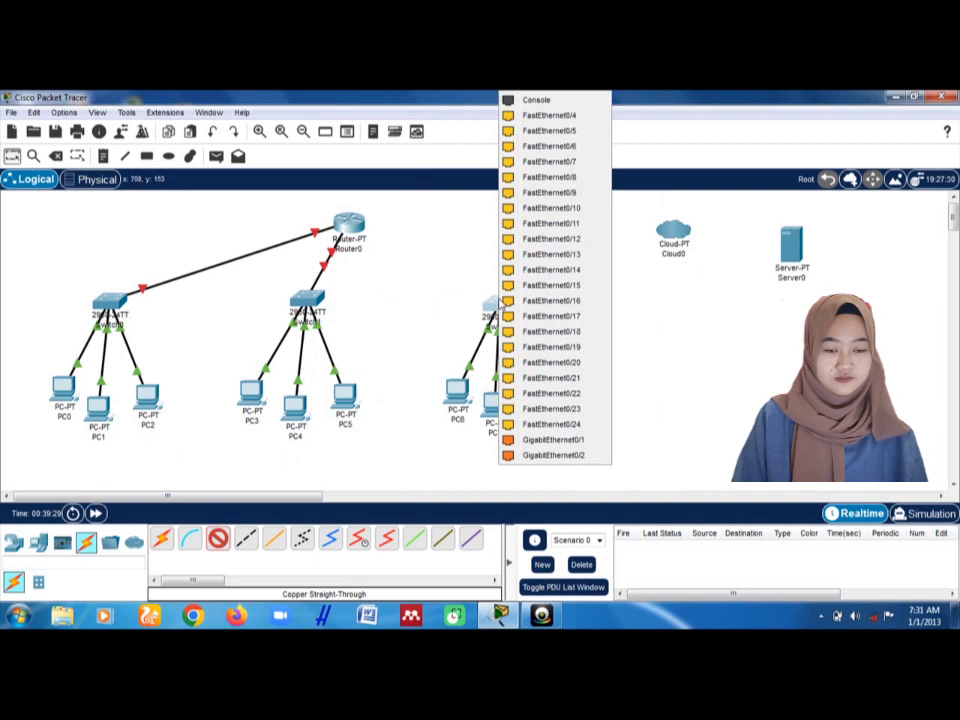
click(556, 116)
click(349, 223)
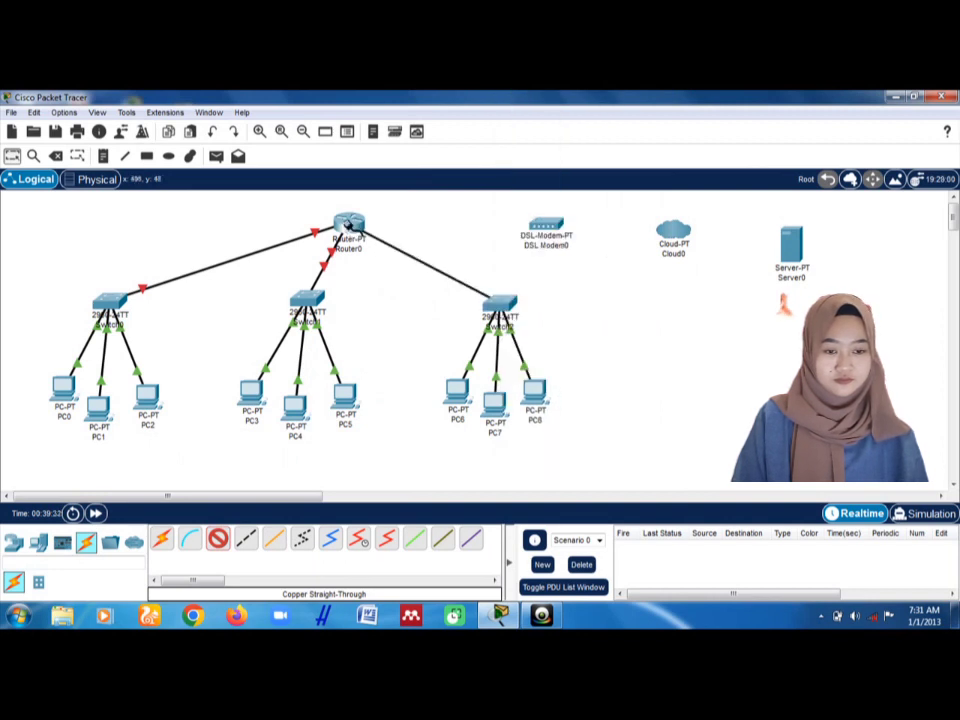
click(349, 223)
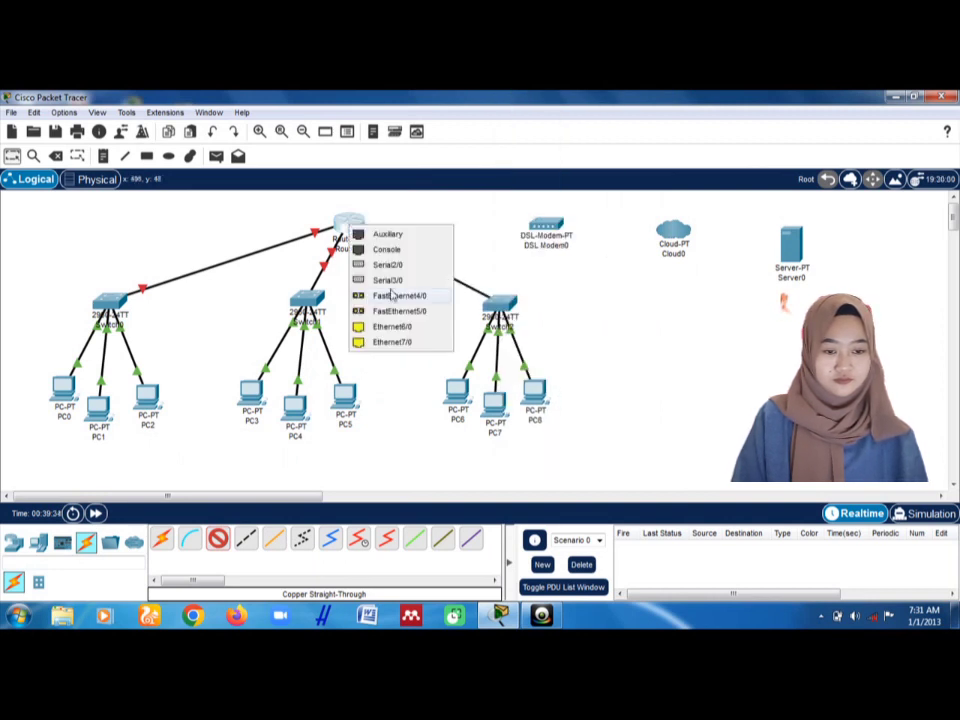
click(399, 330)
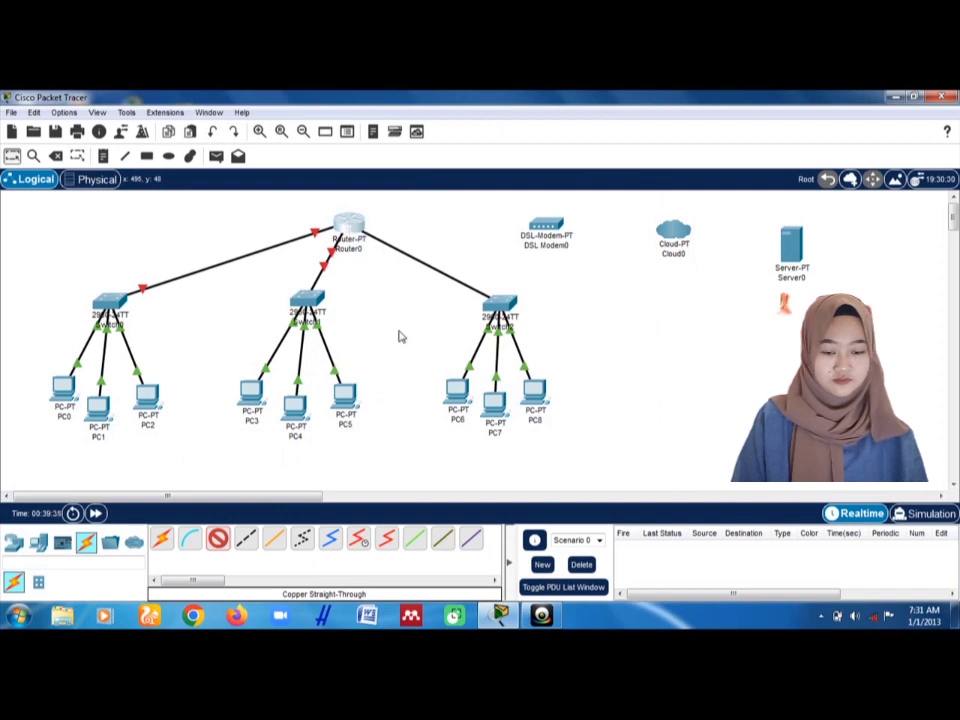
Step: Connect Router0's Ethernet7/0 to Port 1 of DSL Modem0 with a copper straight-through cable
click(217, 540)
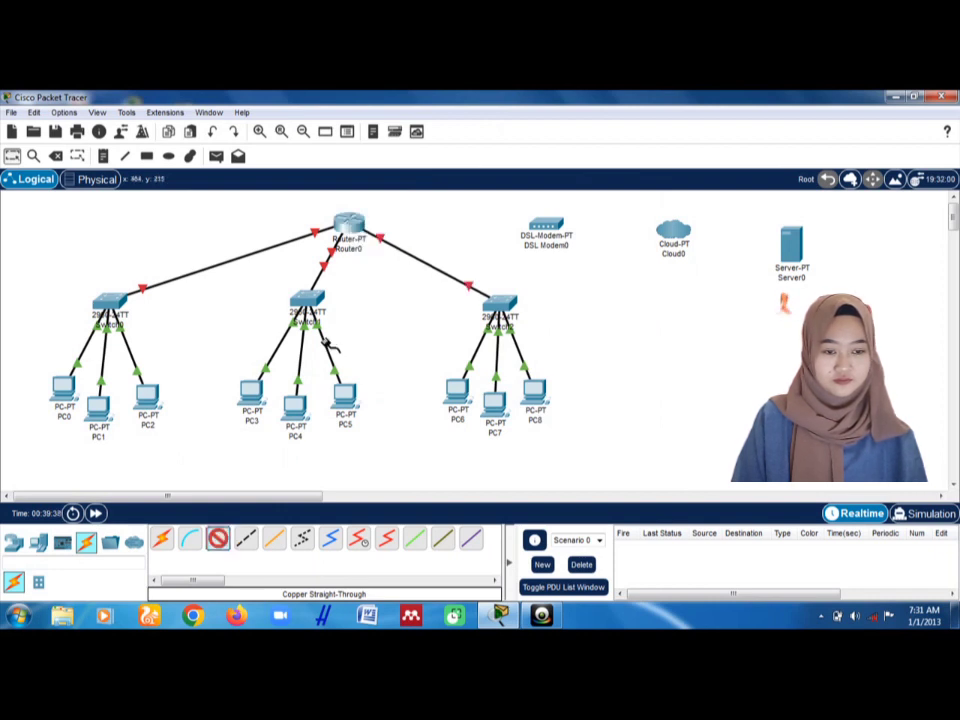
click(348, 222)
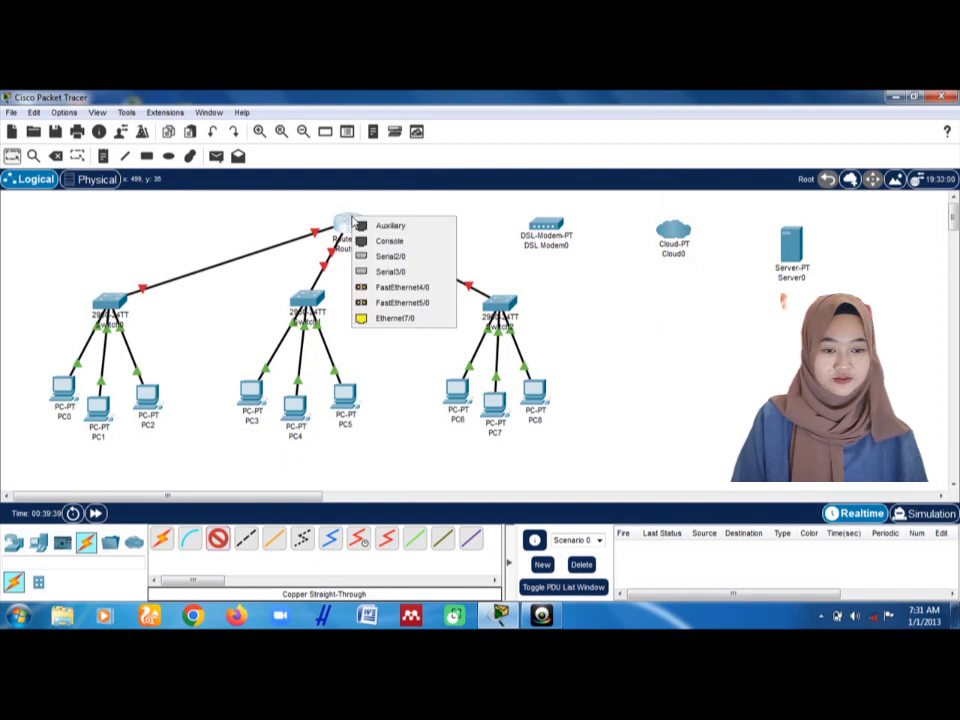
click(375, 348)
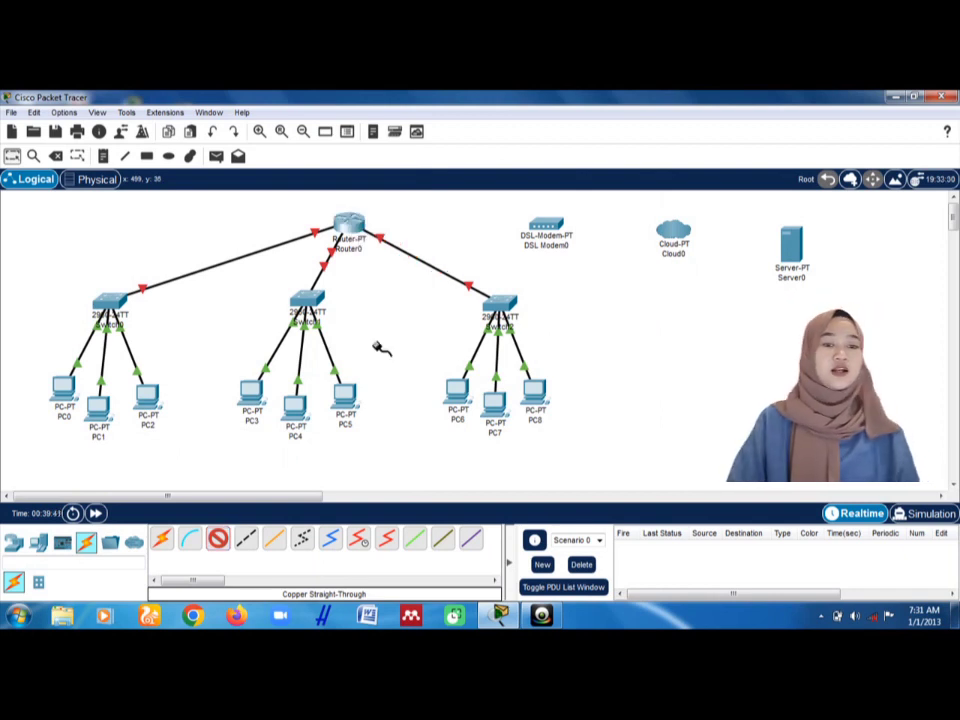
mouse_move(347, 219)
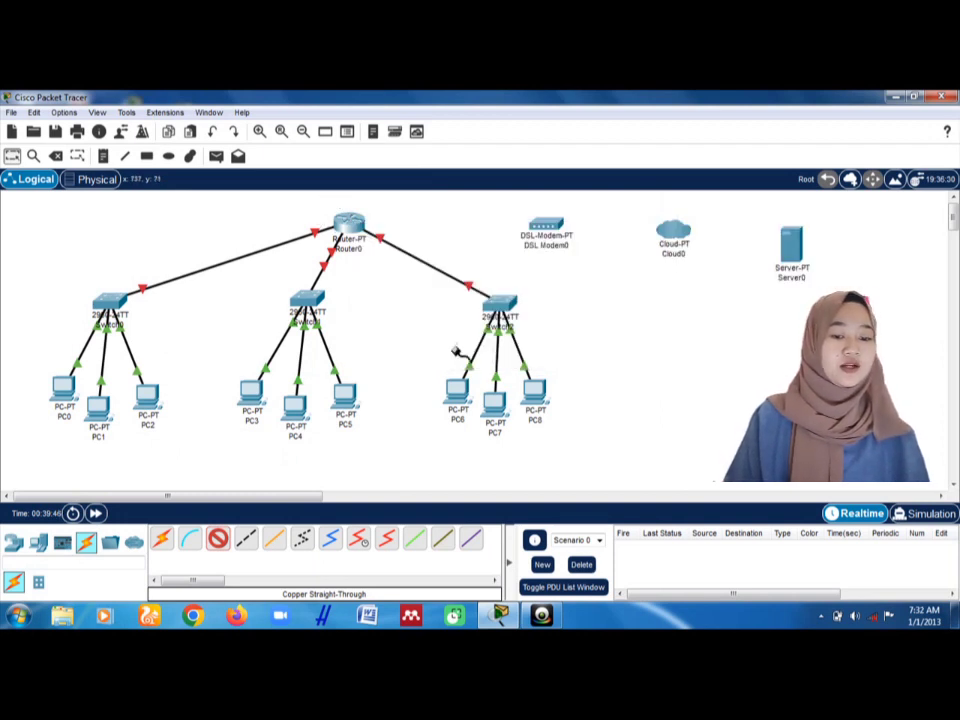
click(351, 220)
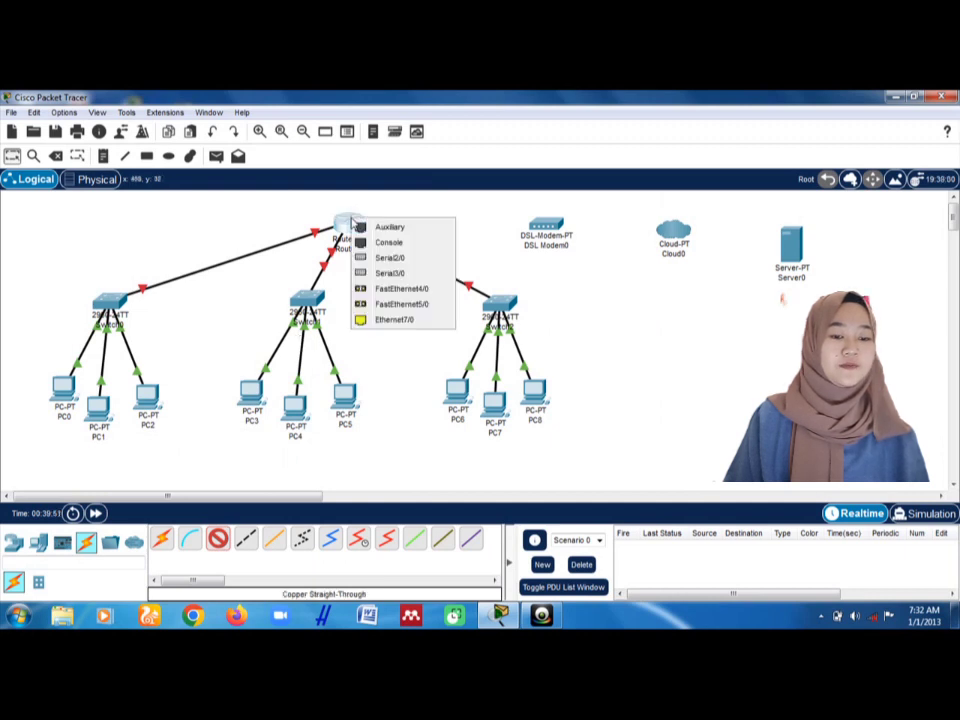
click(389, 319)
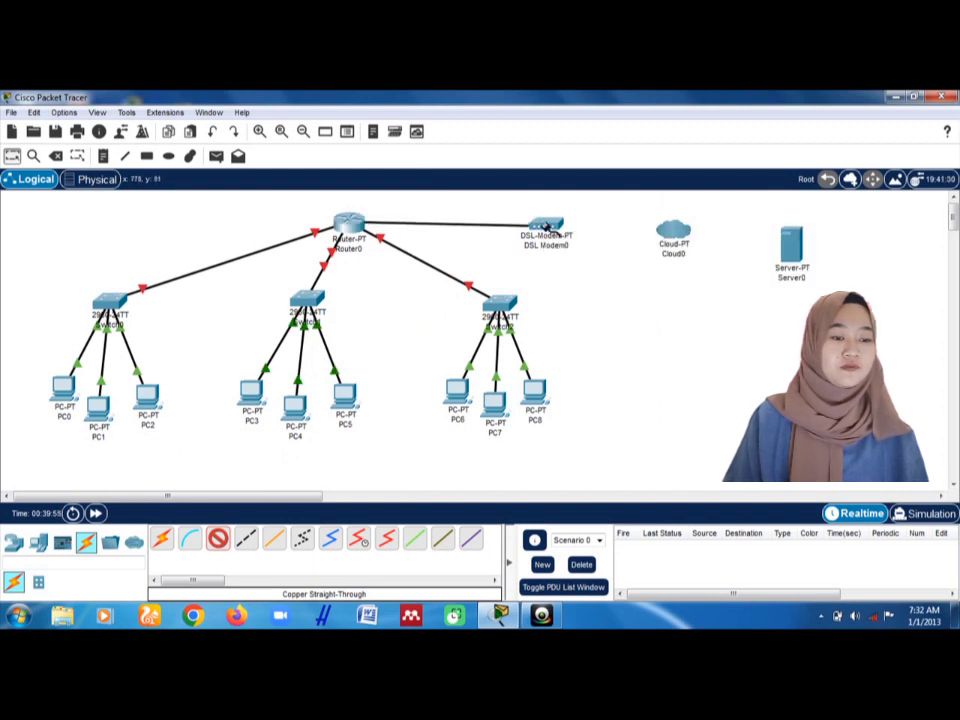
click(547, 228)
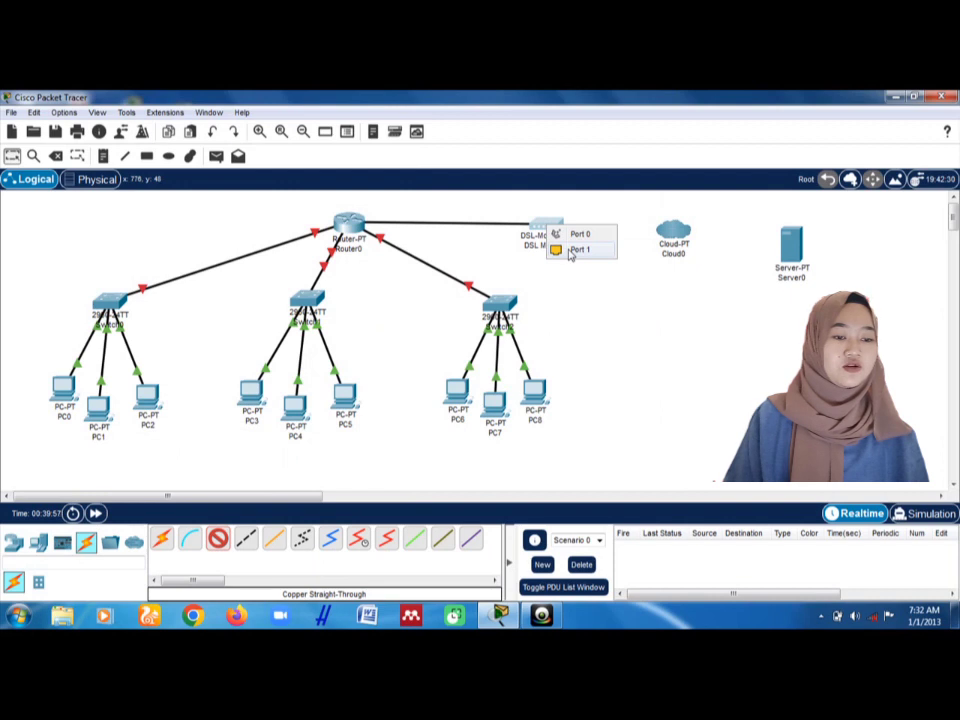
click(570, 252)
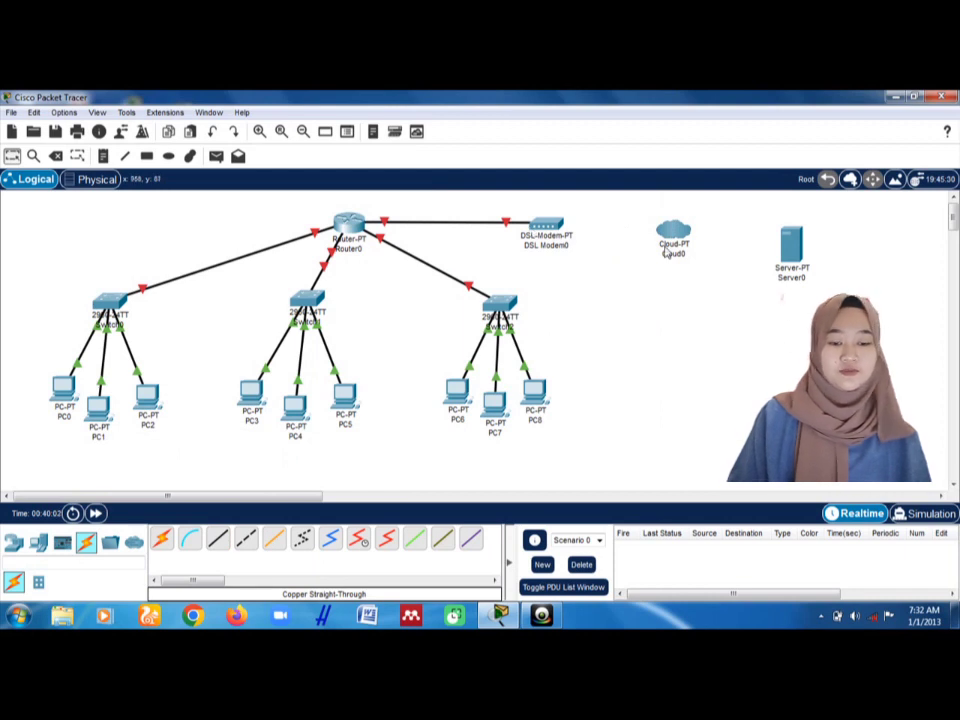
Step: Connect DSL Modem0's Port 0 to Cloud0's Modem4 port with a phone cable
click(303, 541)
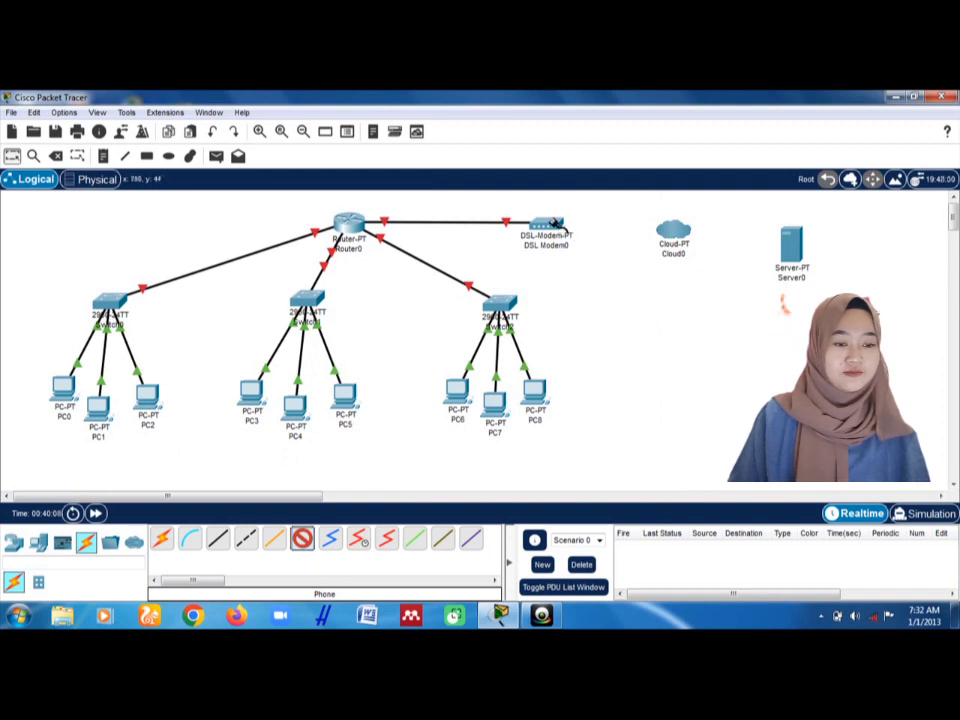
click(551, 225)
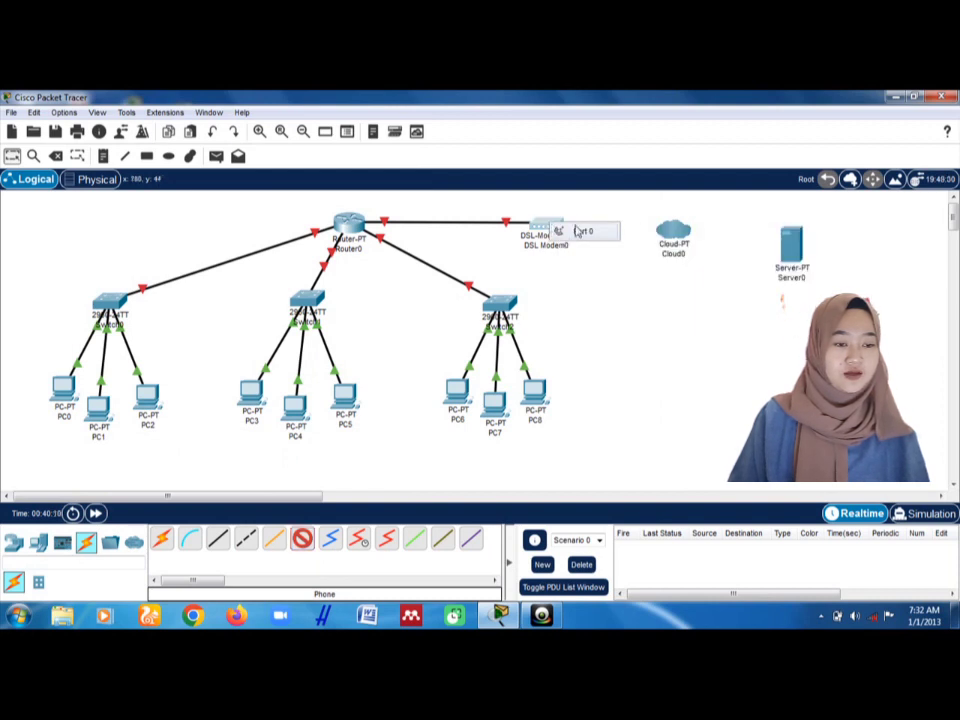
click(578, 231)
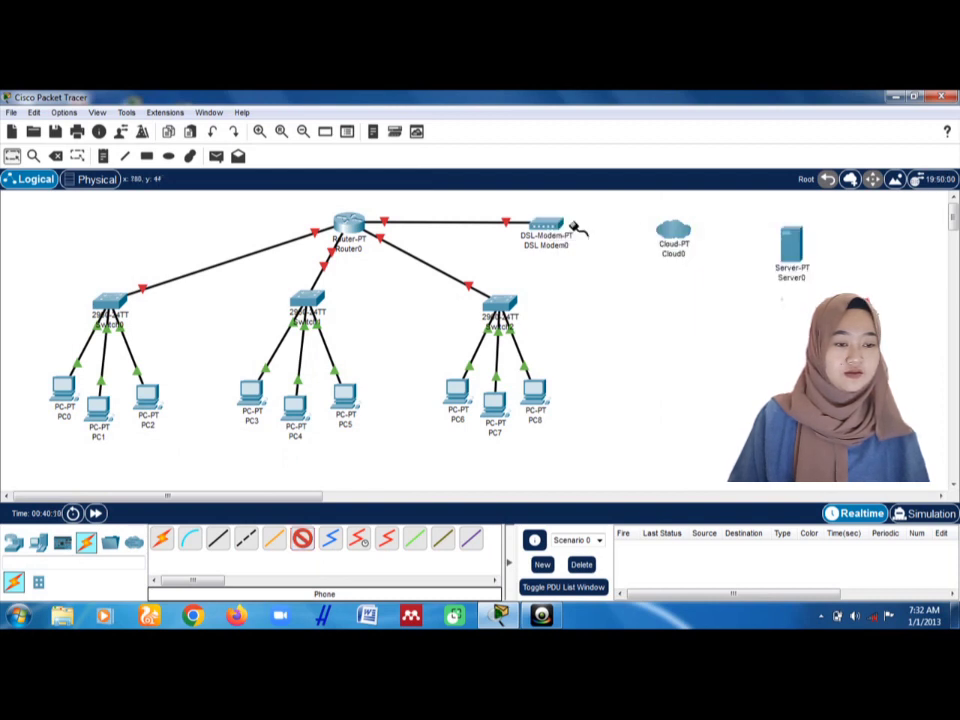
click(680, 236)
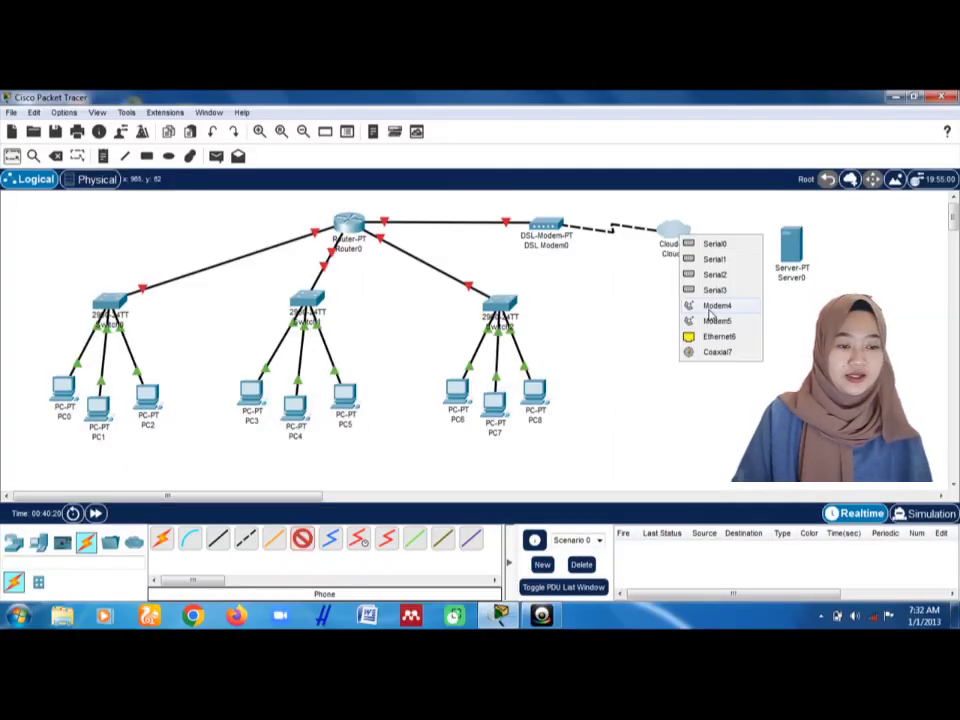
click(735, 232)
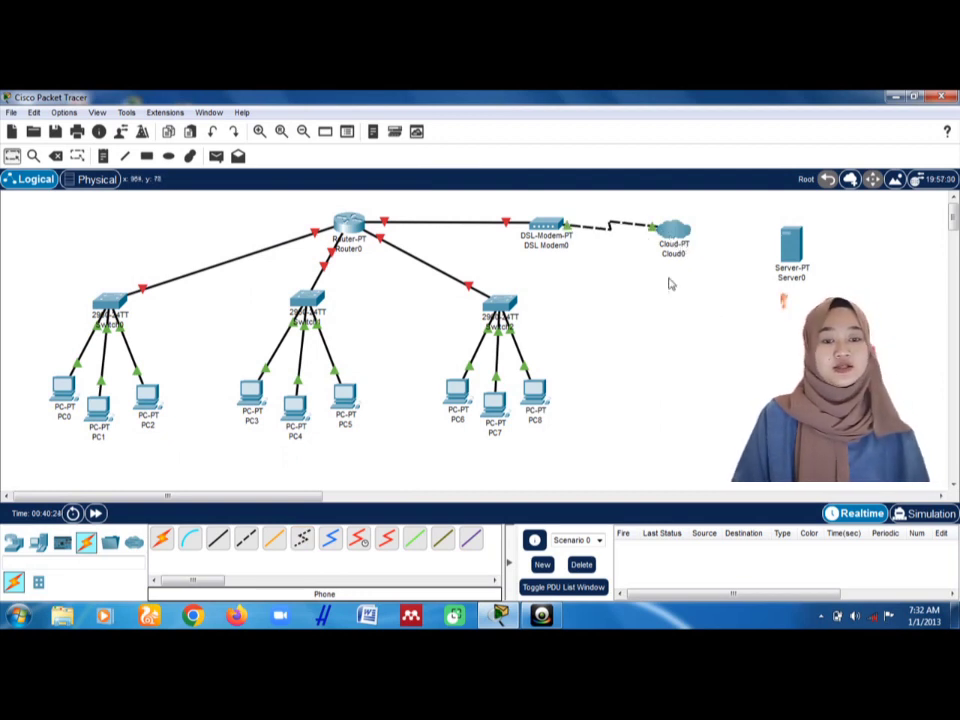
Step: Connect Cloud0's Ethernet6 to Server0's FastEthernet0 with a copper straight-through cable
click(218, 539)
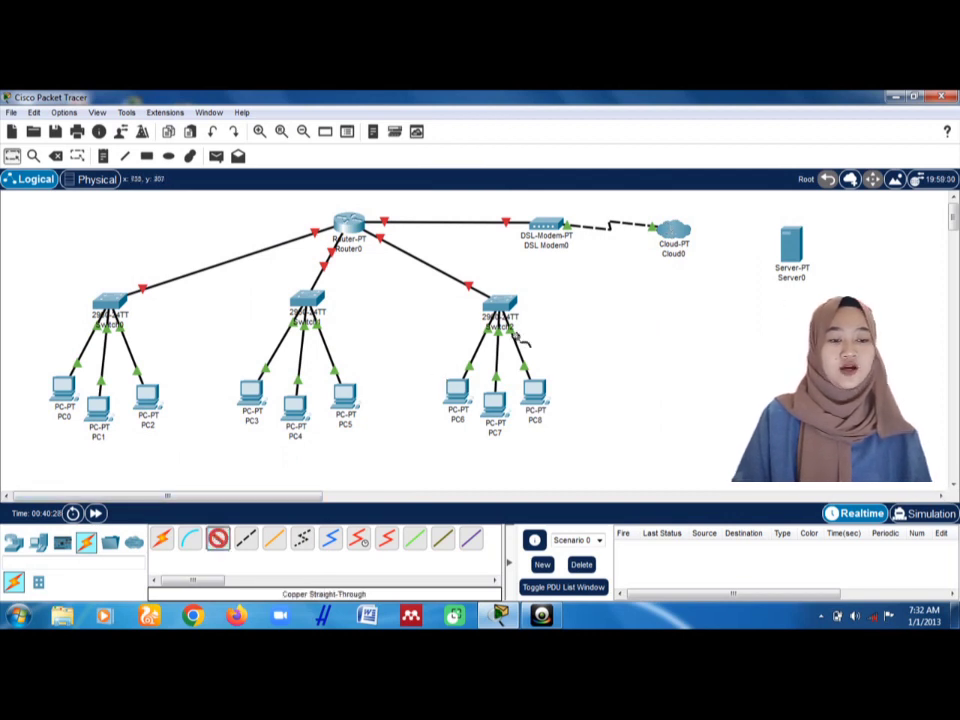
click(673, 236)
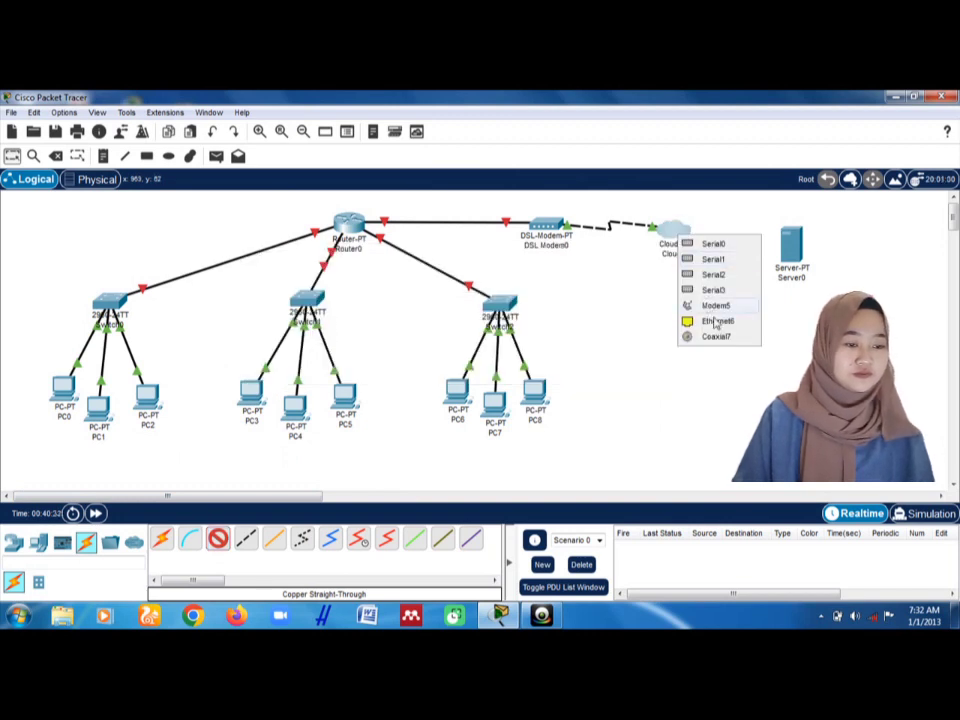
click(716, 322)
click(790, 238)
click(790, 240)
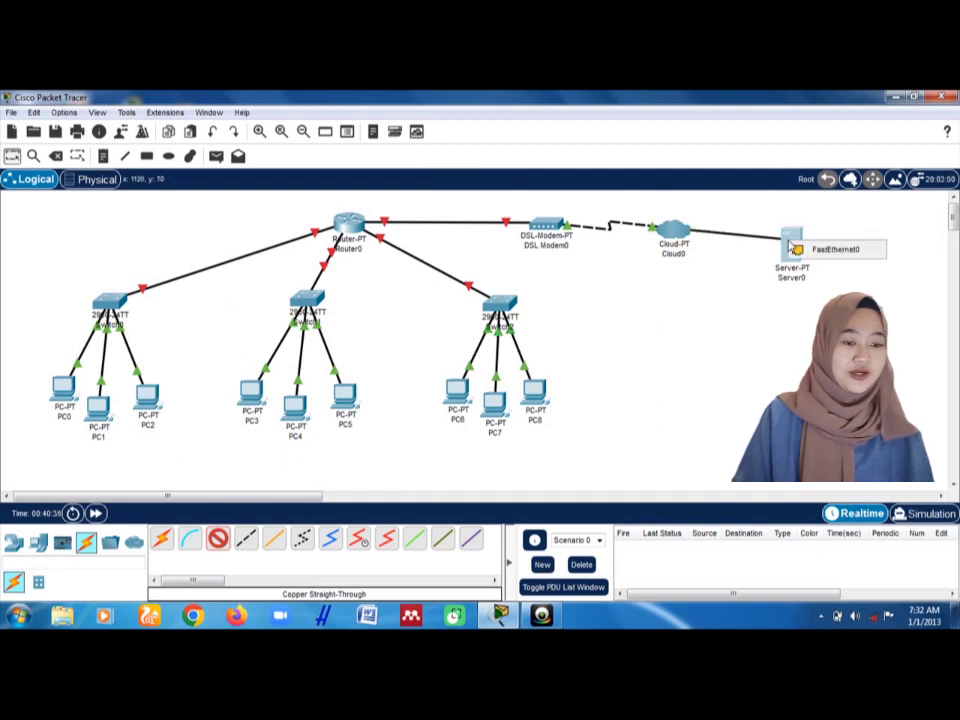
click(818, 250)
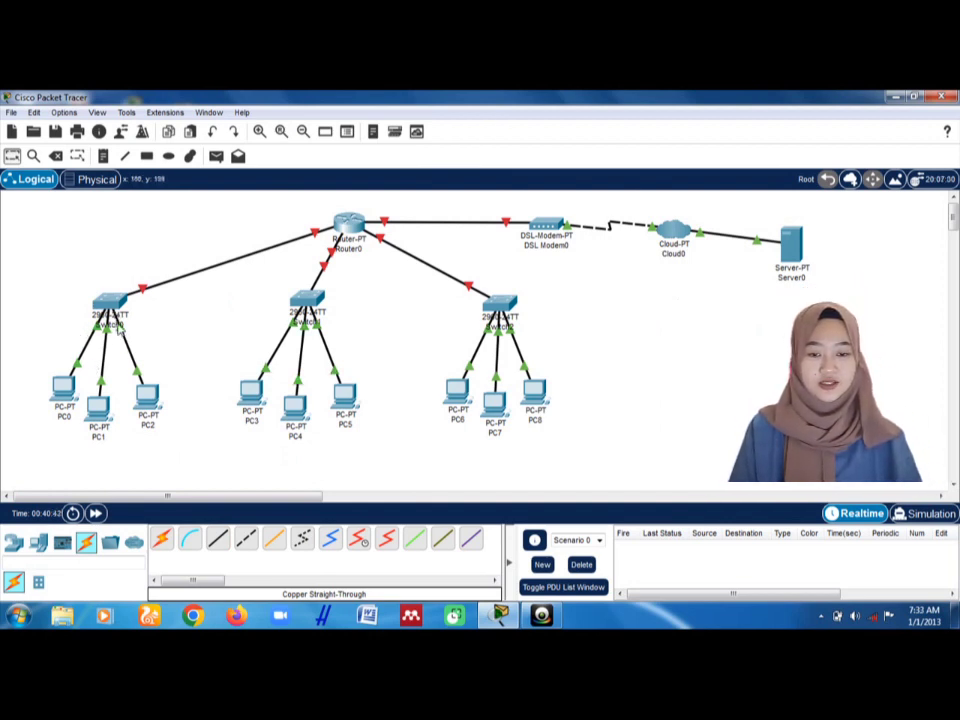
Step: Rename Switch0, which serves PC0 to PC2, as "ruang guru"
click(368, 287)
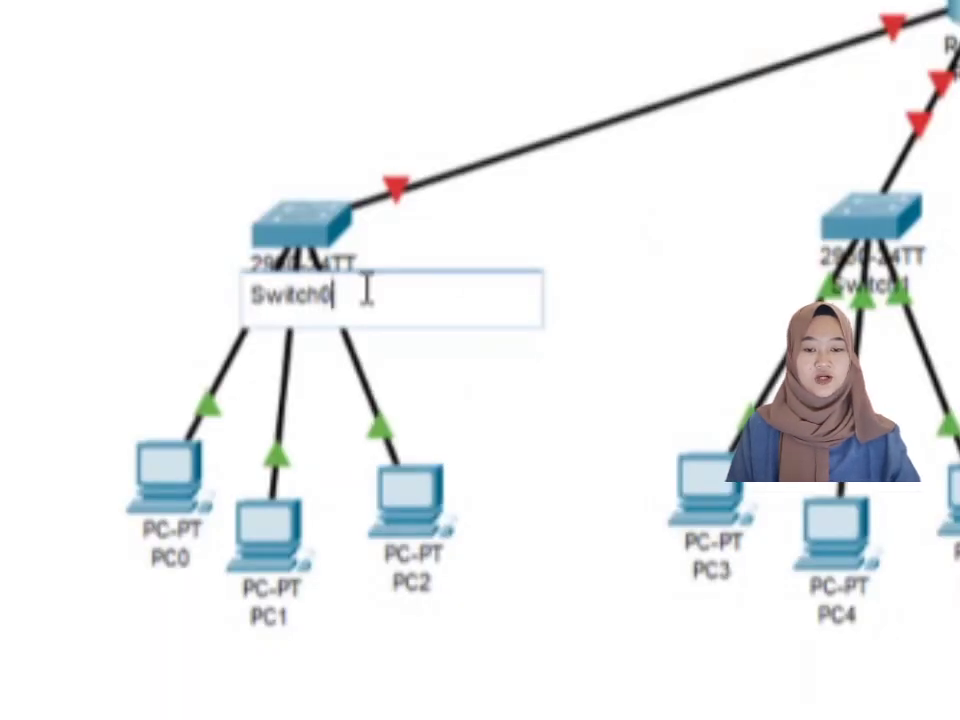
key(BackSpace)
key(BackSpace)
key(BackSpace)
key(BackSpace)
key(BackSpace)
key(BackSpace)
key(BackSpace)
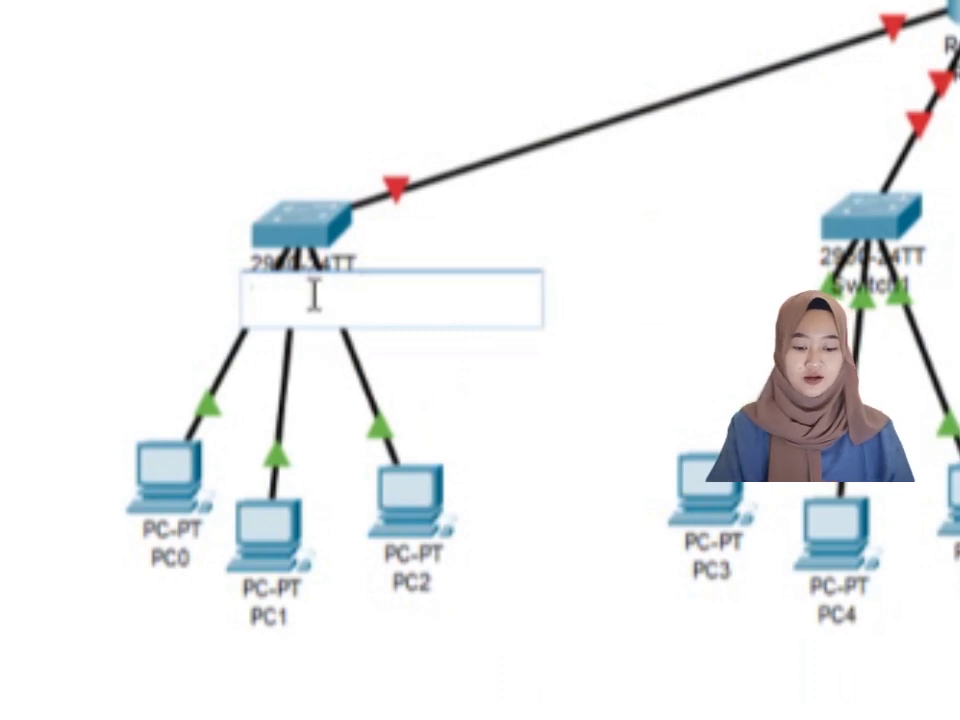
text(ruan)
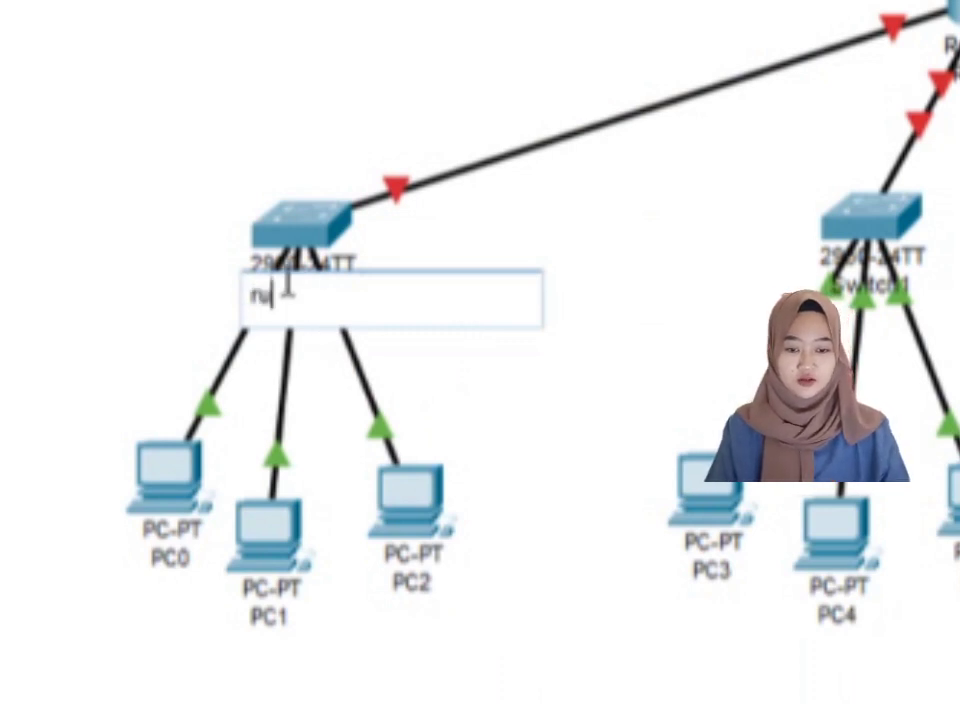
text(g guru)
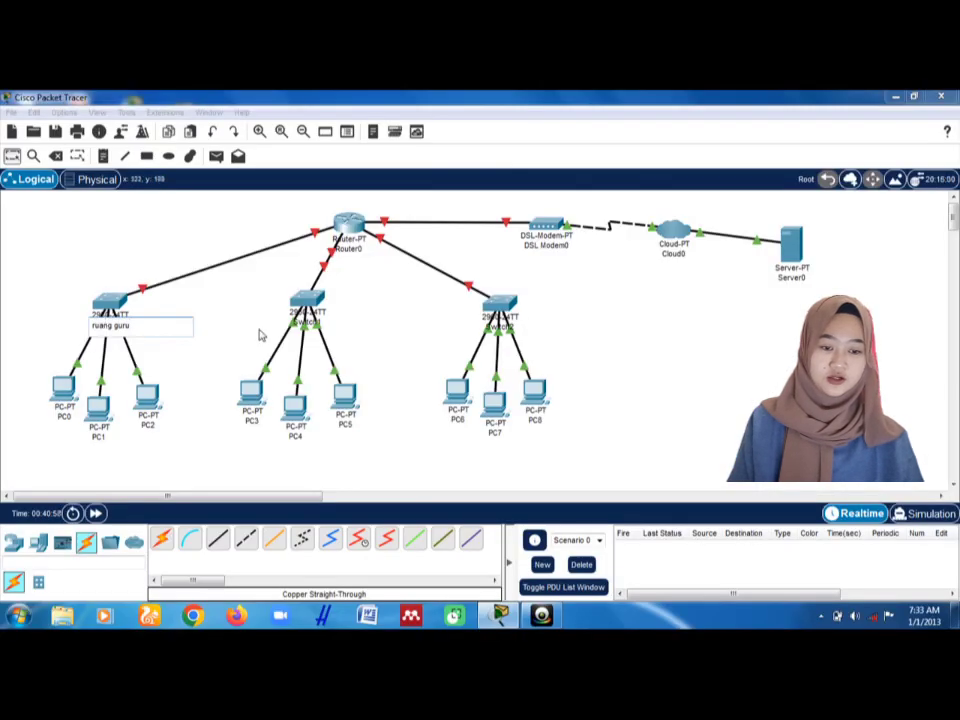
key(Return)
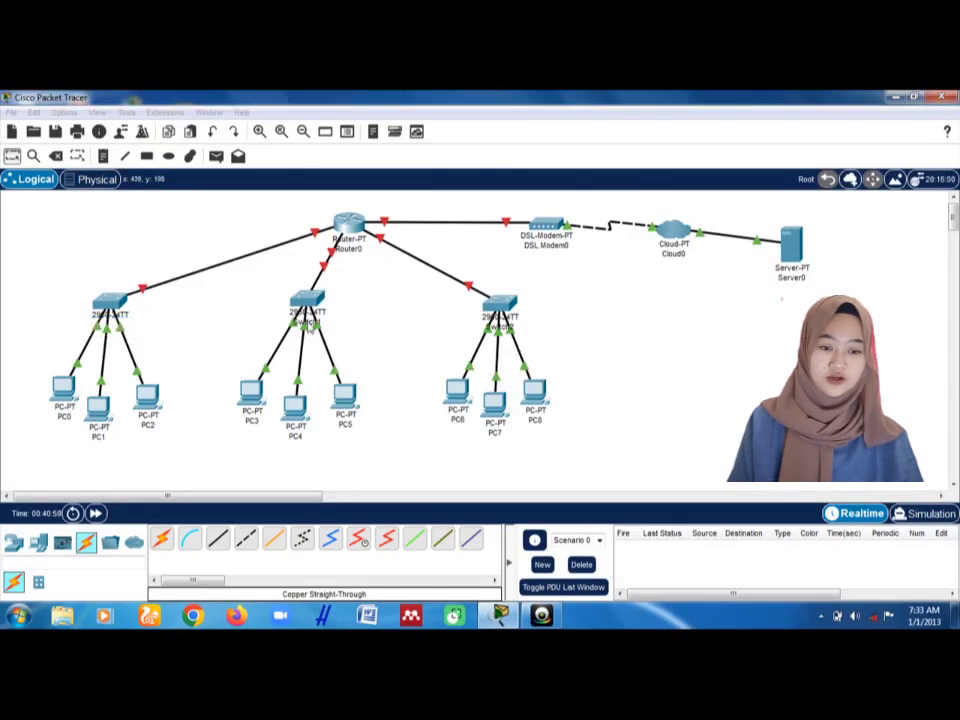
Step: Rename Switch1, which serves PC3 to PC5, as "kelas b"
click(308, 322)
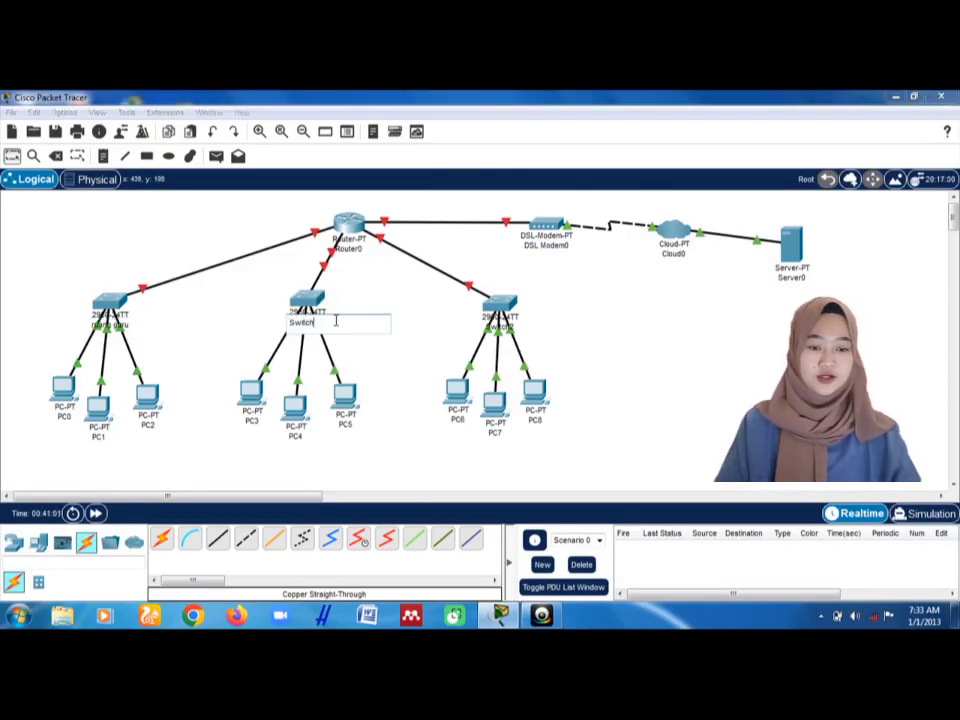
key(BackSpace)
key(BackSpace)
key(BackSpace)
key(BackSpace)
key(BackSpace)
key(BackSpace)
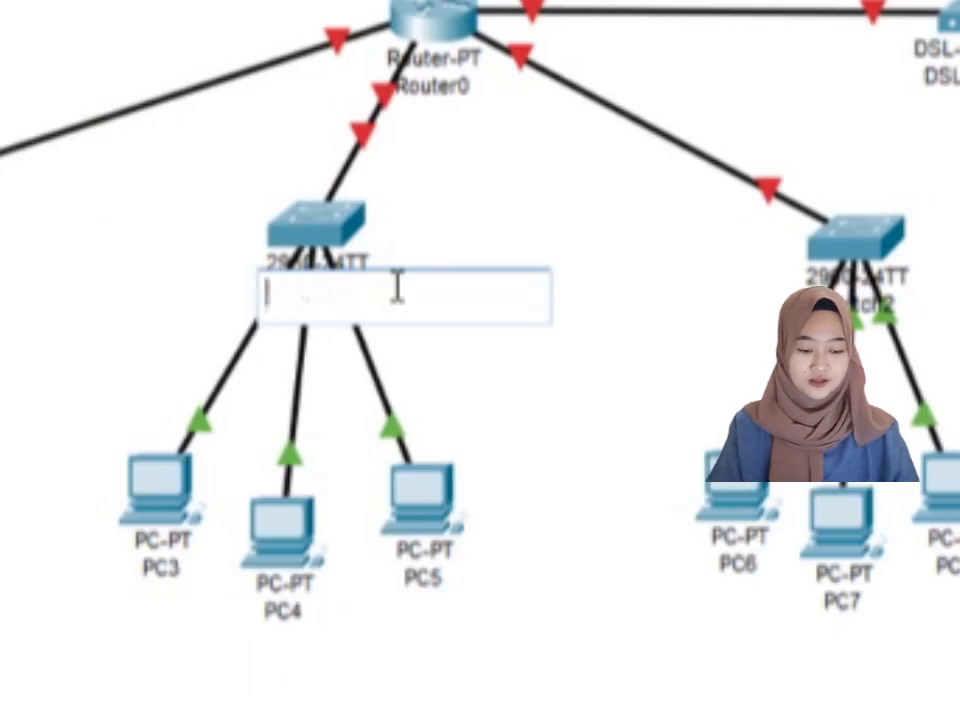
text(kelas)
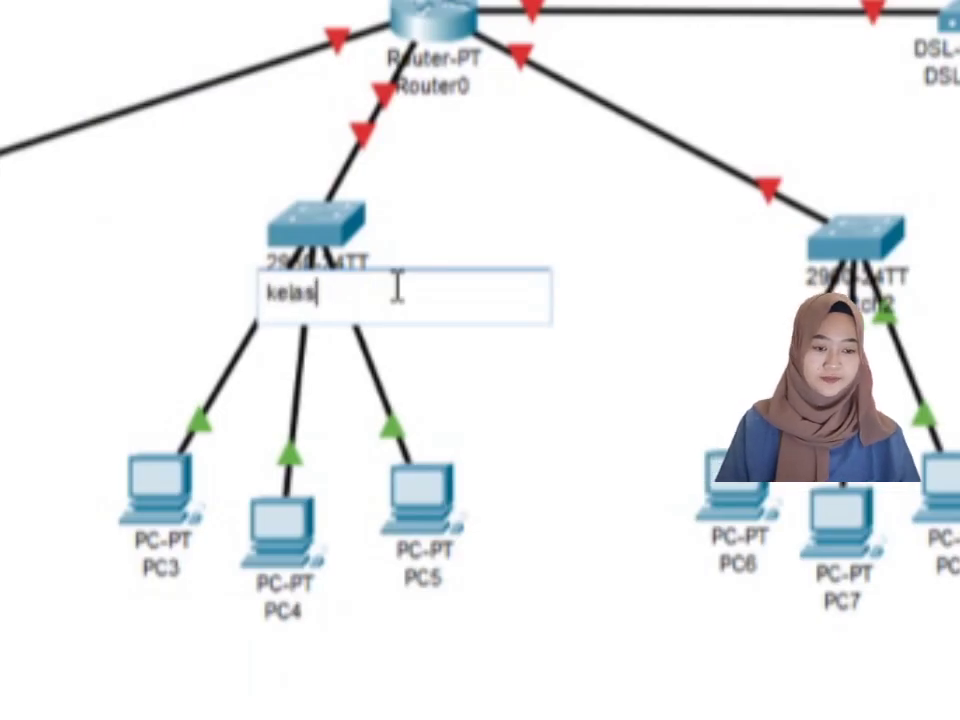
text( b)
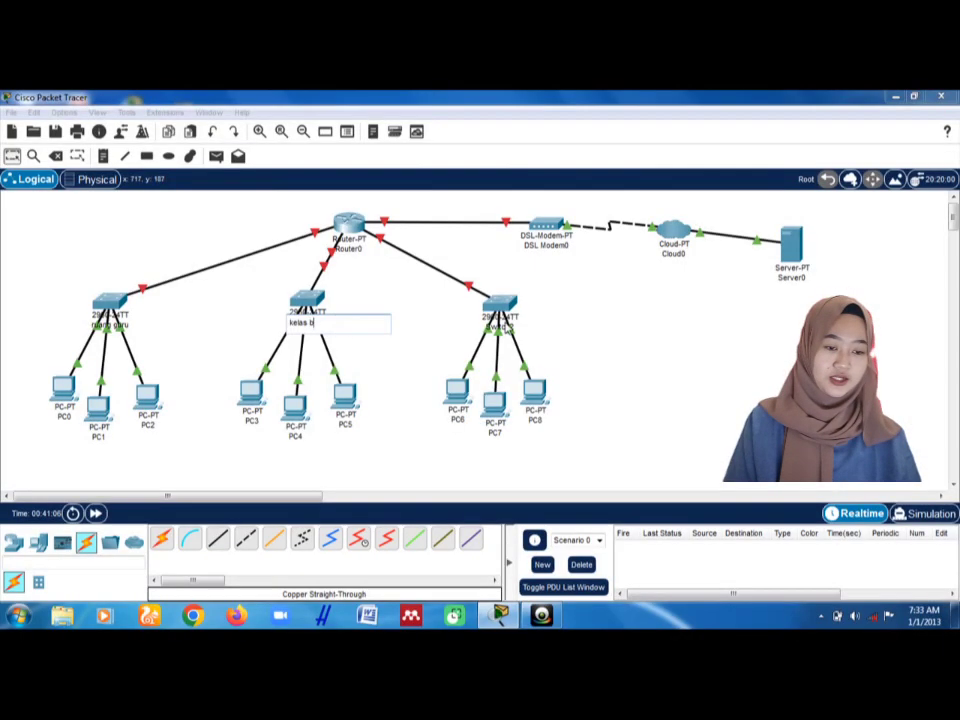
key(Return)
Step: Rename Switch2, which serves PC6 to PC8, as "kelas c"
click(509, 330)
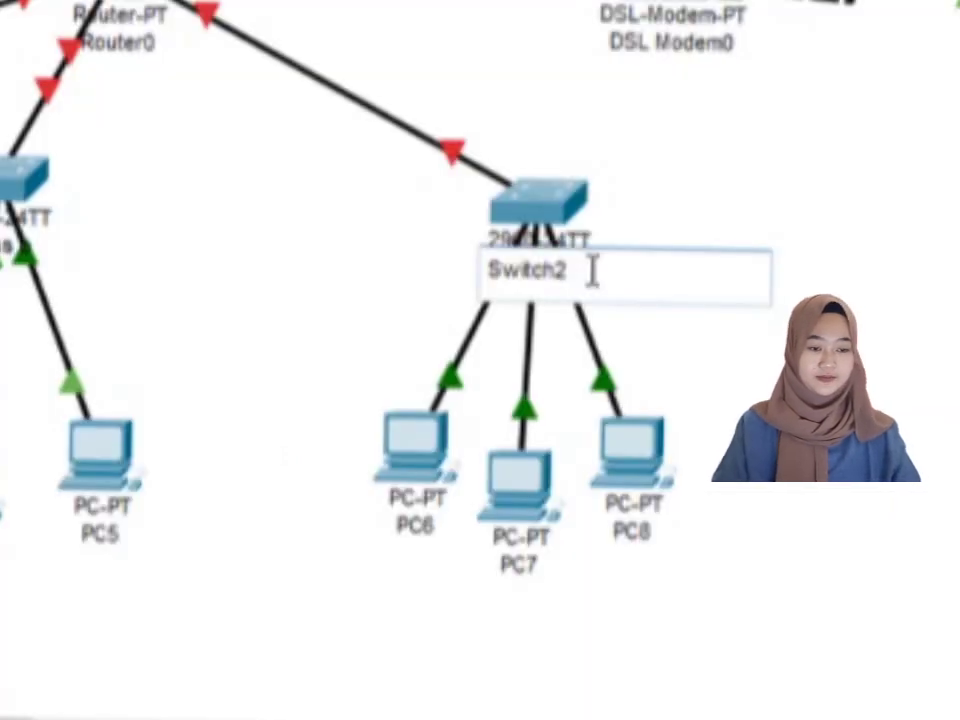
key(BackSpace)
key(BackSpace)
key(BackSpace)
key(BackSpace)
key(BackSpace)
key(BackSpace)
key(BackSpace)
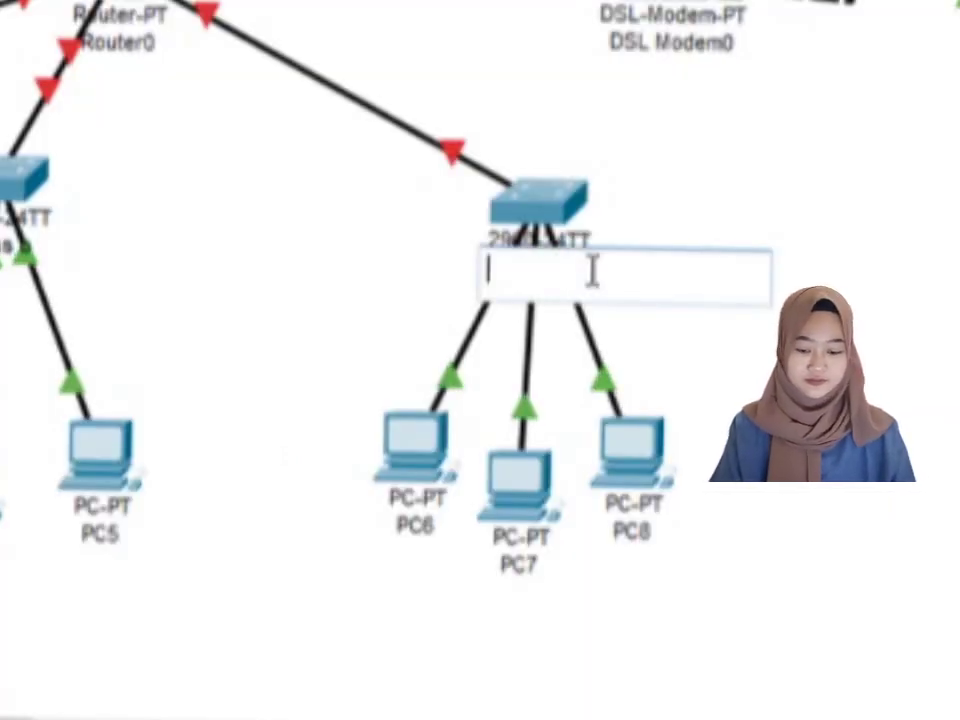
text(kelas c)
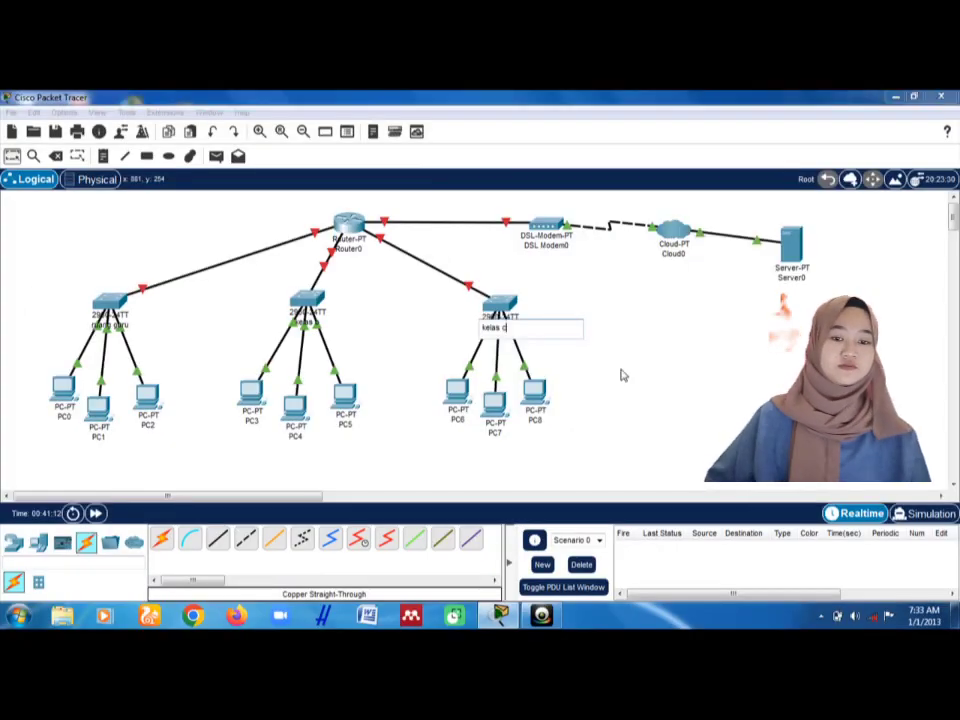
key(Return)
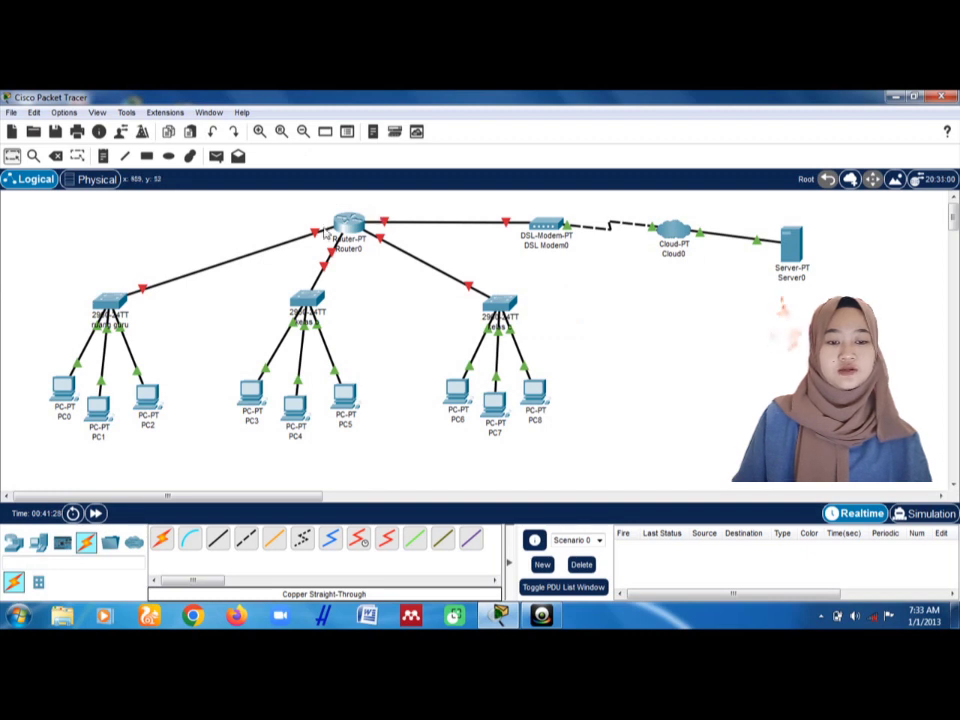
Step: Place a text note reading "192.168.10.1" beside Router0, at its link to the DSL modem
click(104, 158)
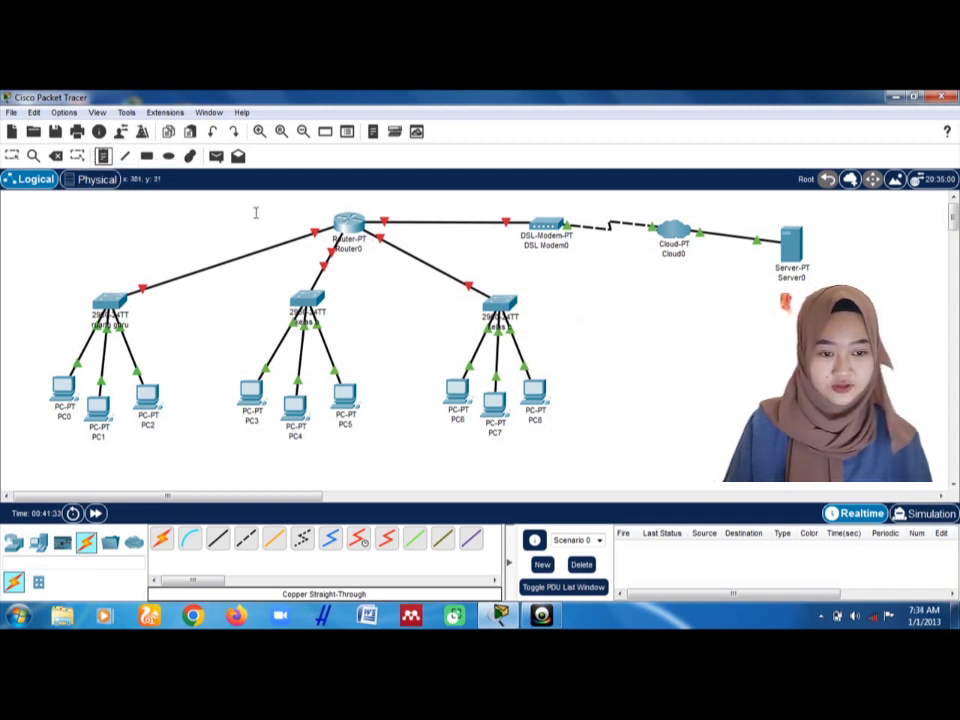
click(365, 212)
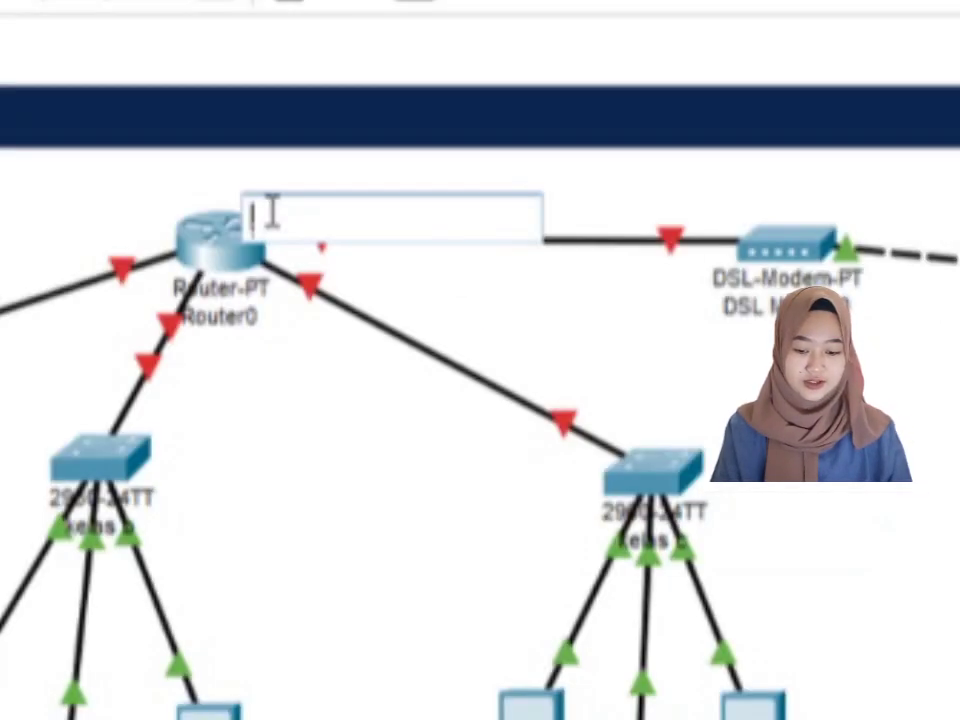
text(192)
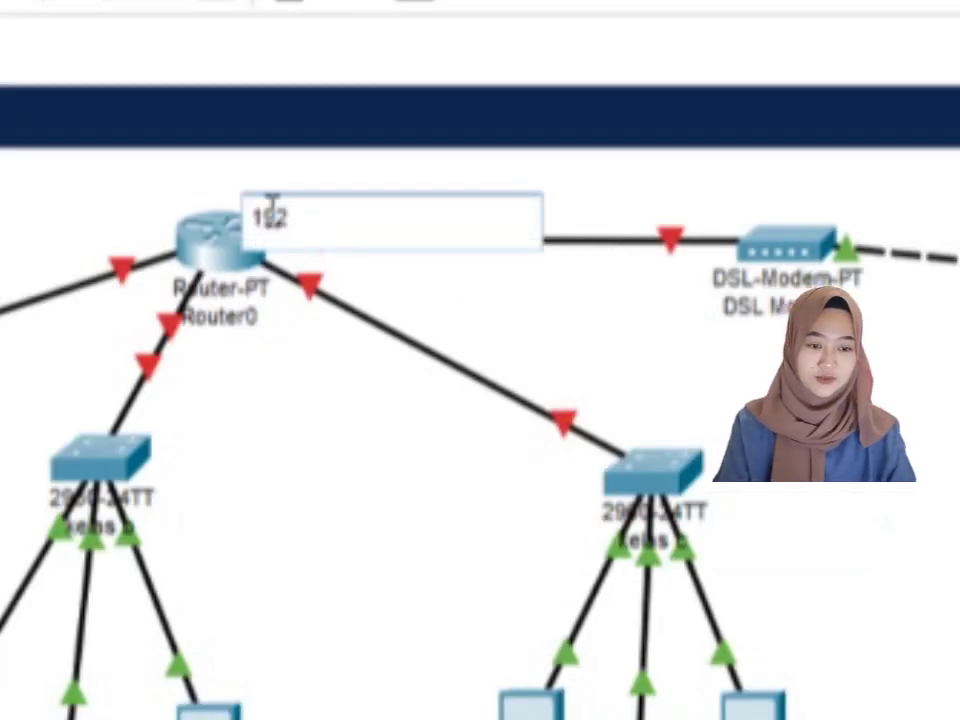
text(.168.)
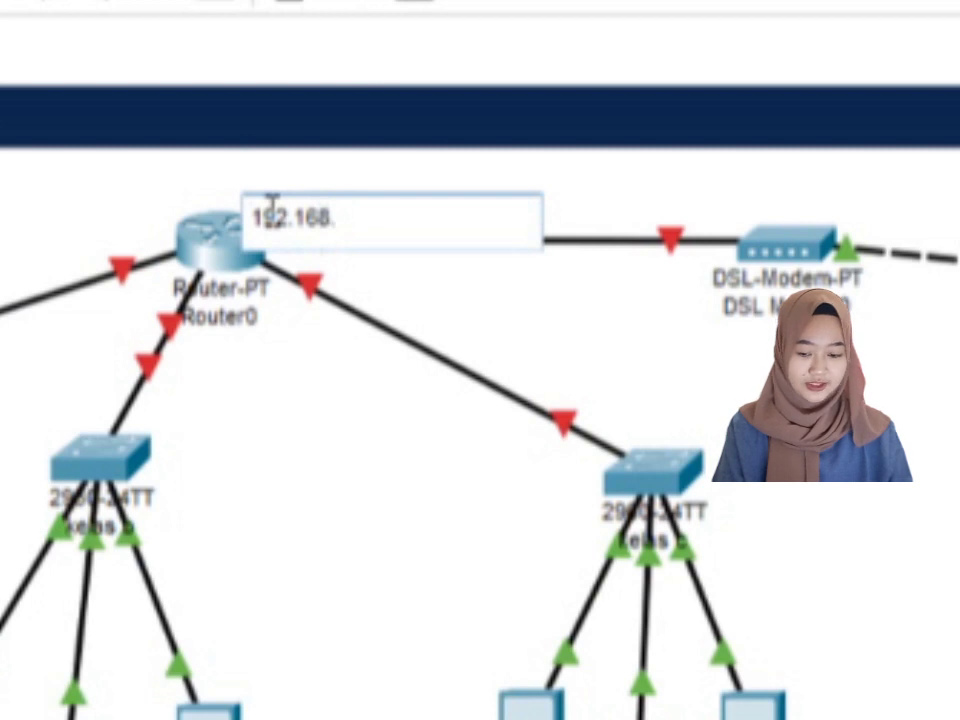
text(10.1.)
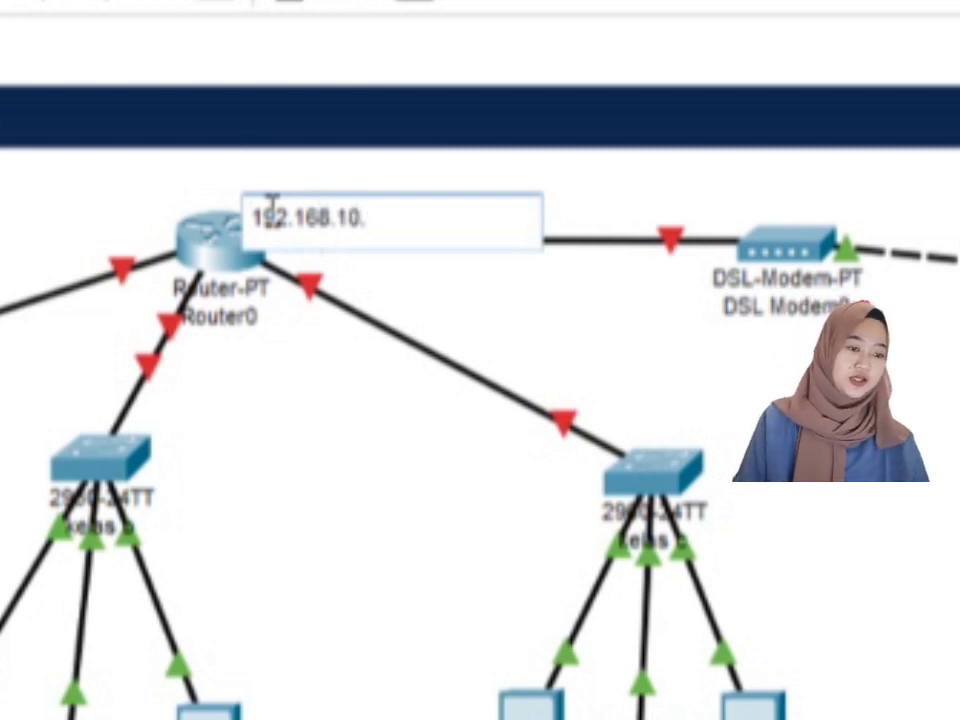
key(BackSpace)
text(.)
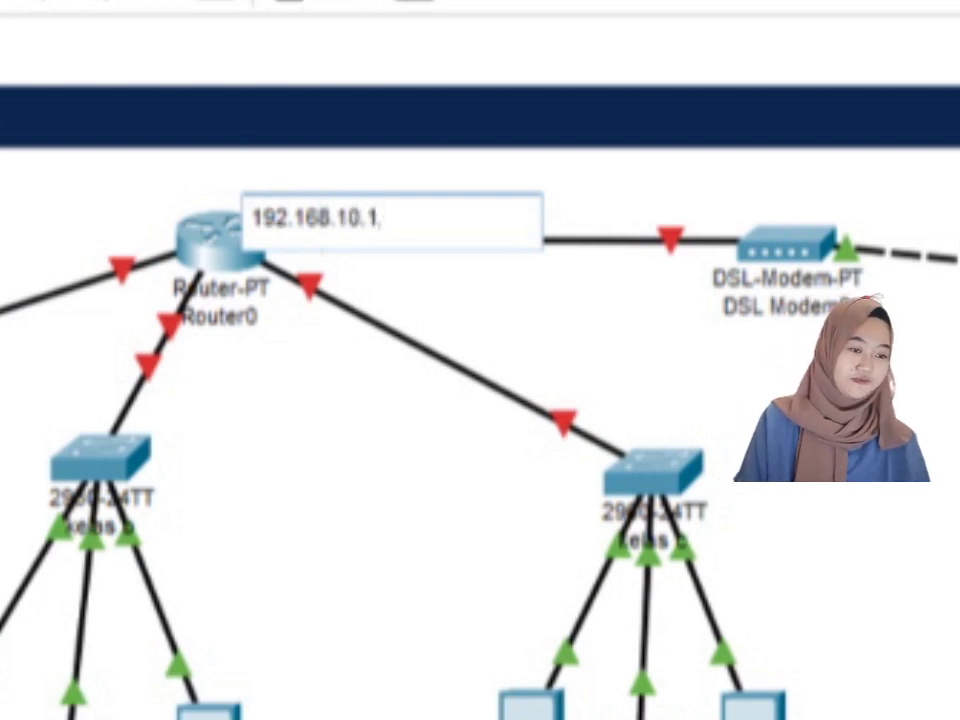
Step: Place a text note reading "192.168.10.2" above the link between Cloud0 and Server0
click(713, 220)
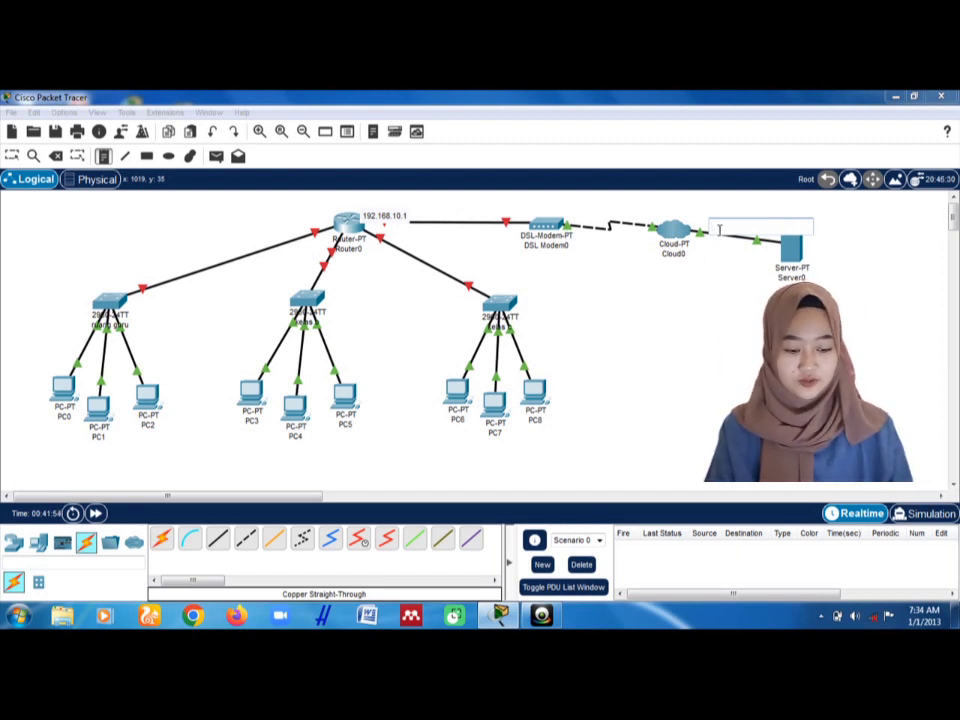
text(192.168)
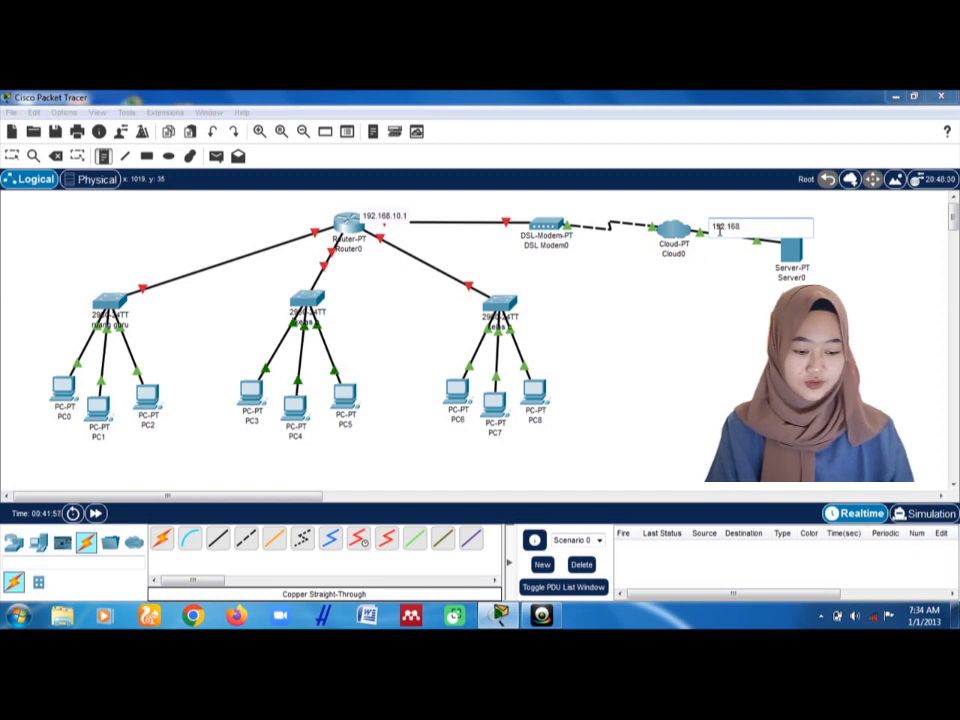
text(.10.2)
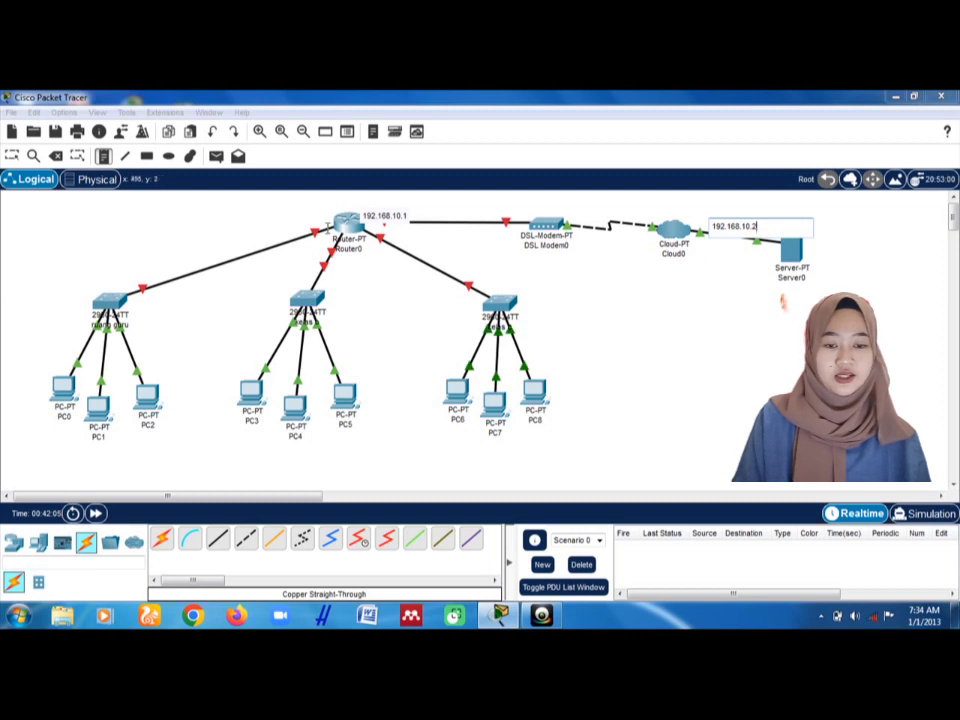
Step: Place a text note reading "192.168.1.0" on the link between Router0 and the ruang guru switch
click(224, 257)
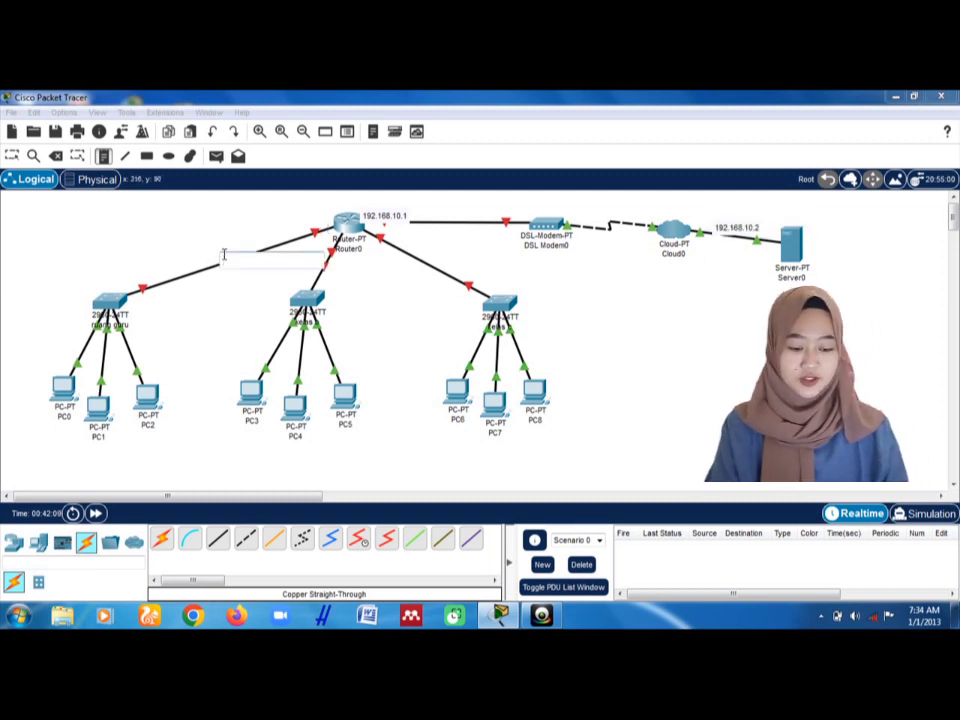
text(192.168)
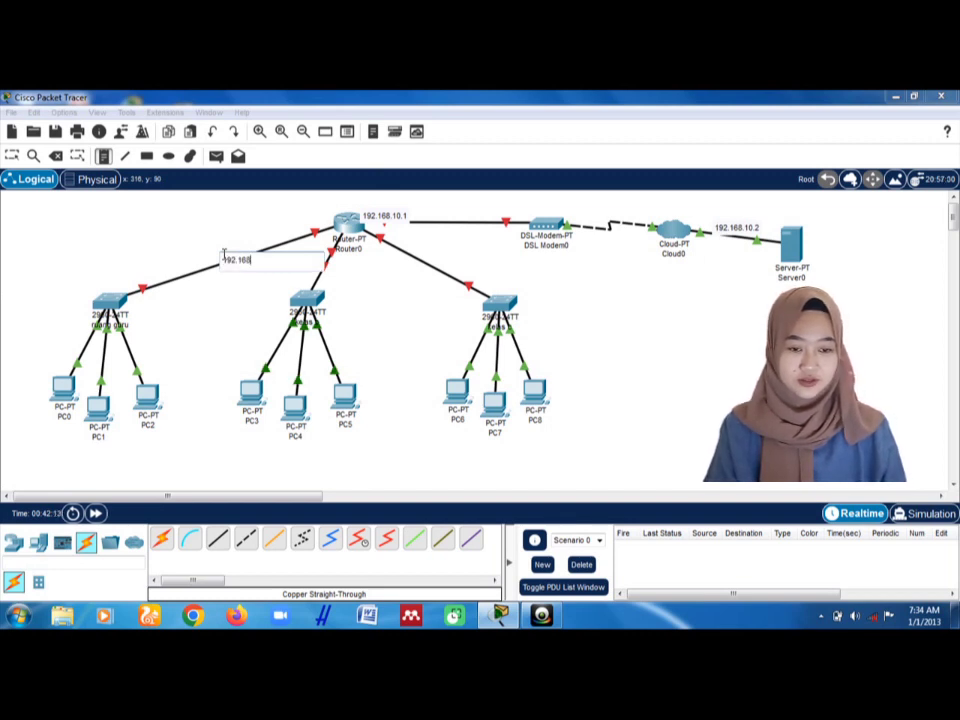
text(.1)
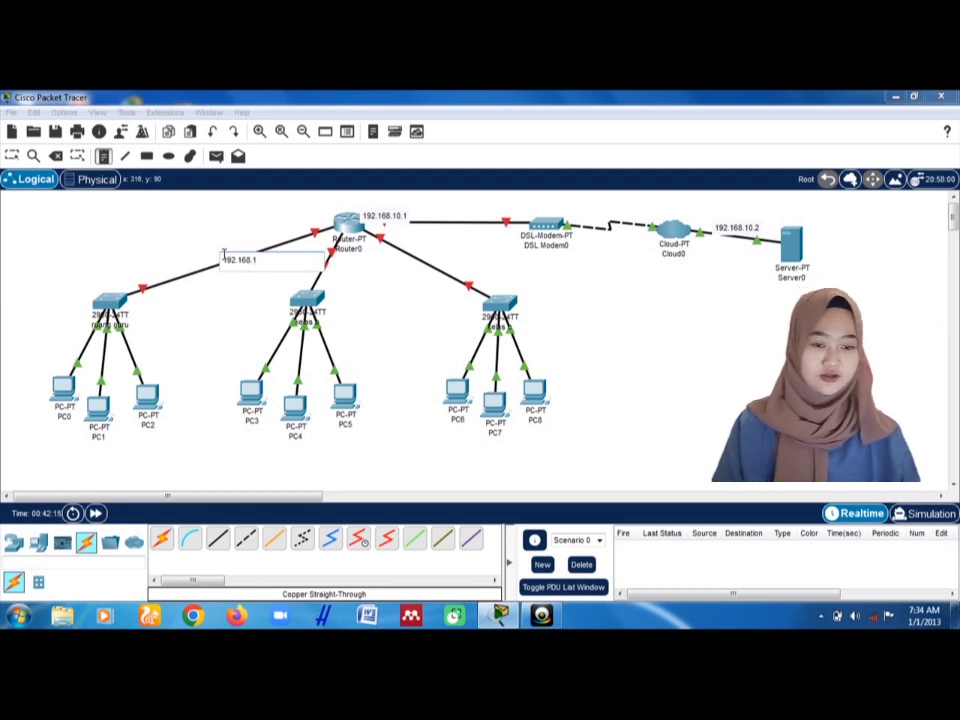
text(.0)
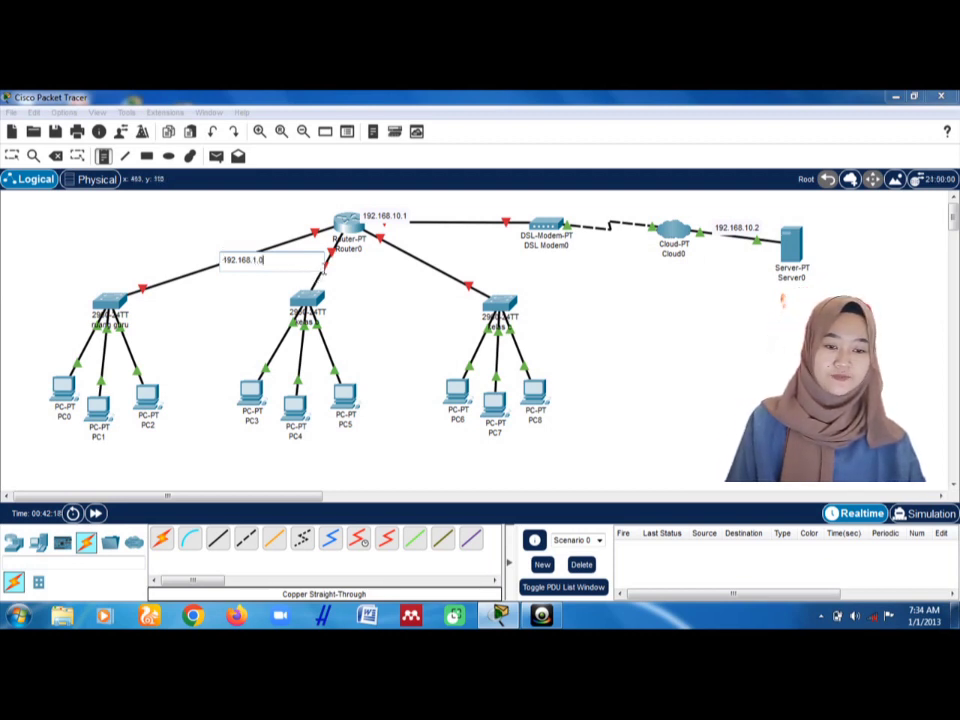
Step: Place a text note reading "192.168.2.0" on the link between Router0 and the switch serving PC3 to PC5
click(322, 263)
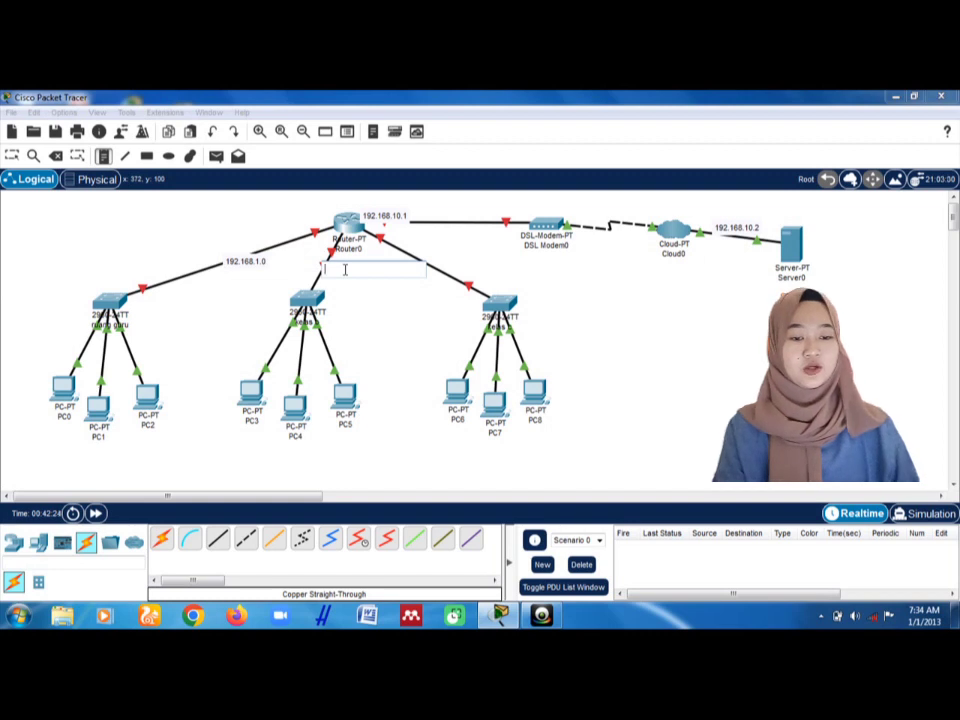
text(192)
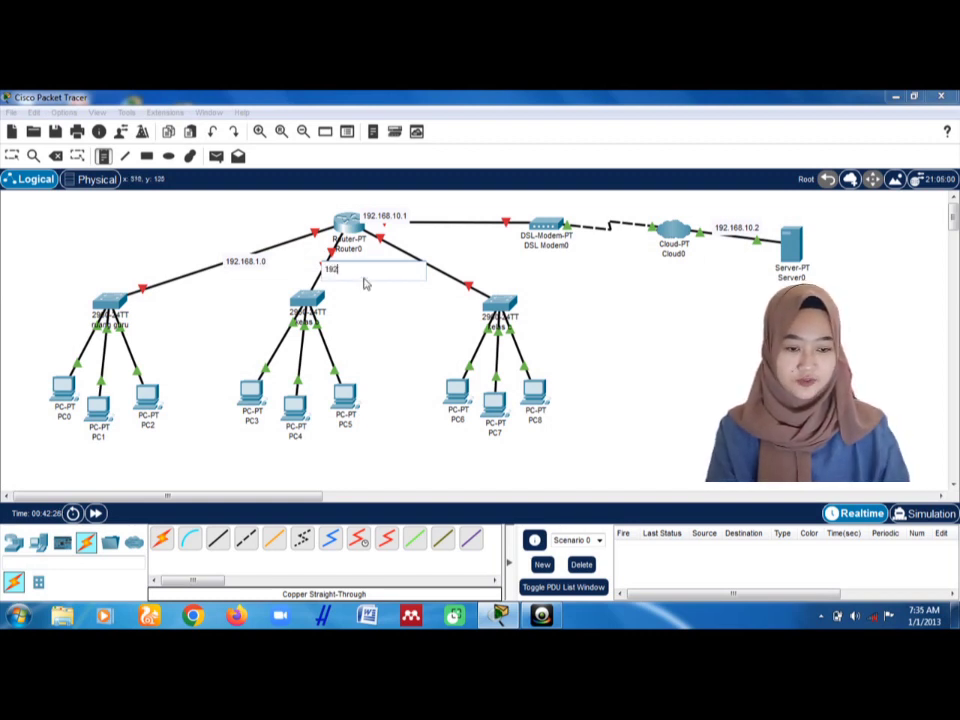
text(.168)
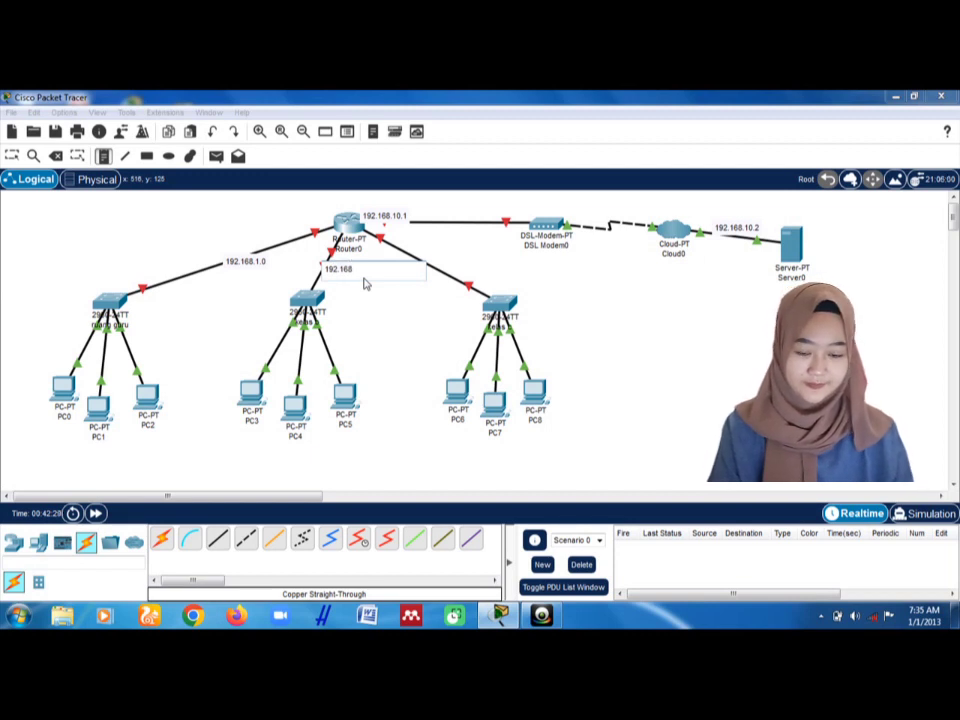
text(.)
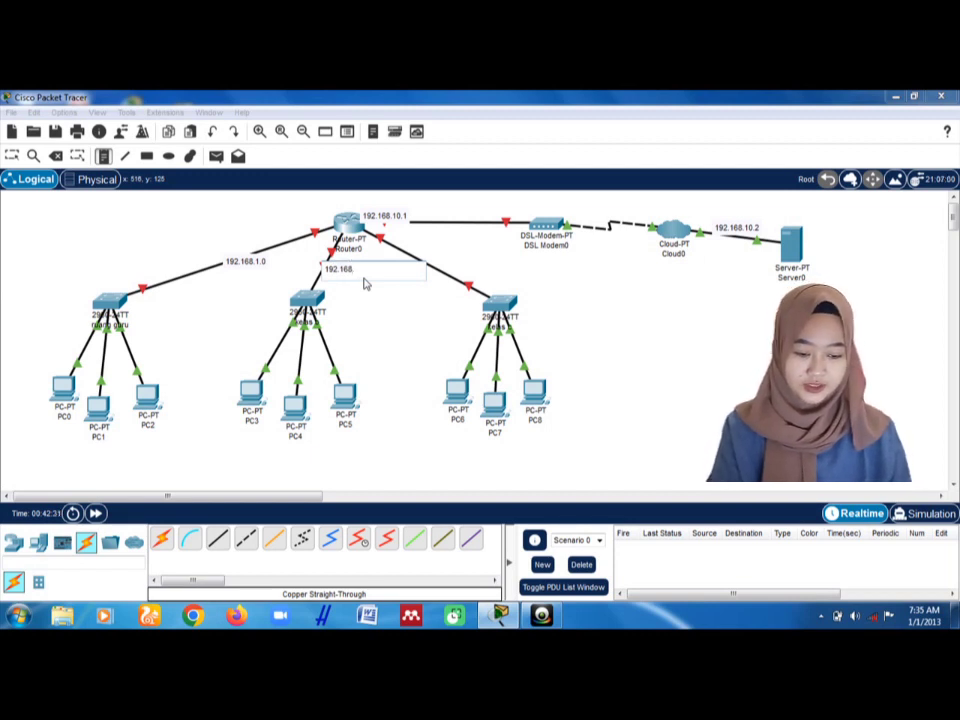
text(2.0)
Step: Place a text note reading "192.168.3.0" on the link between Router0 and the kelas c switch
click(449, 279)
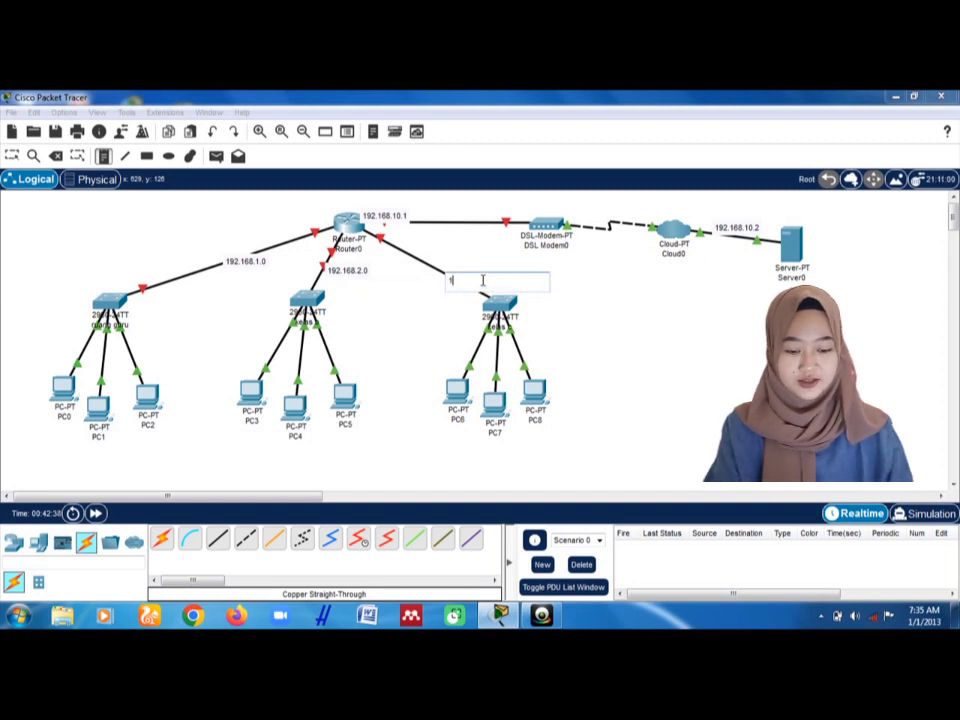
text(192.168)
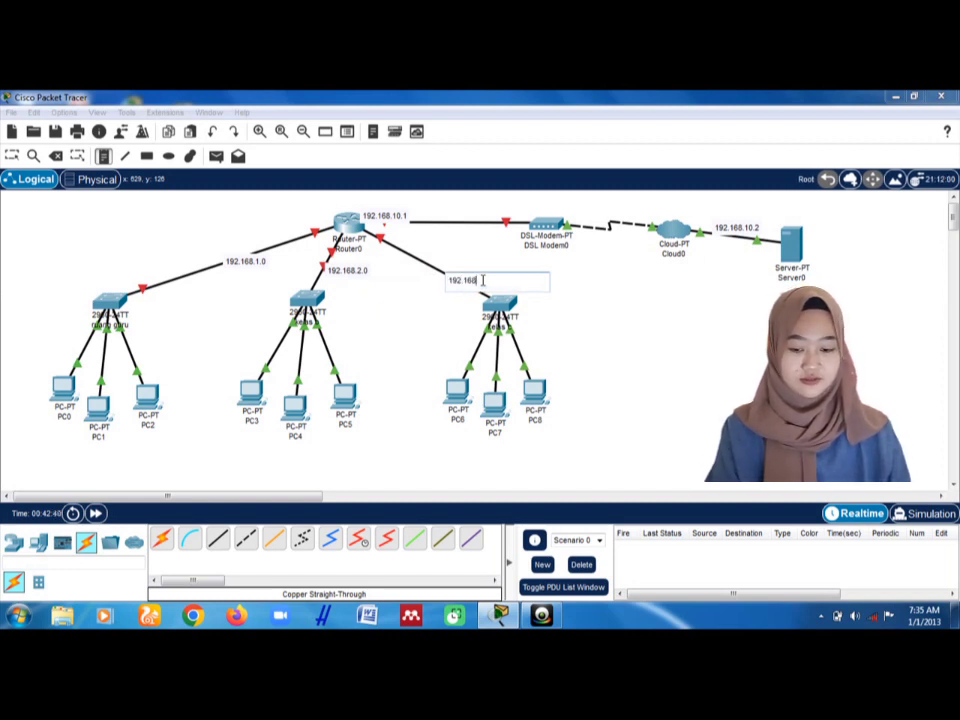
text(.3.0)
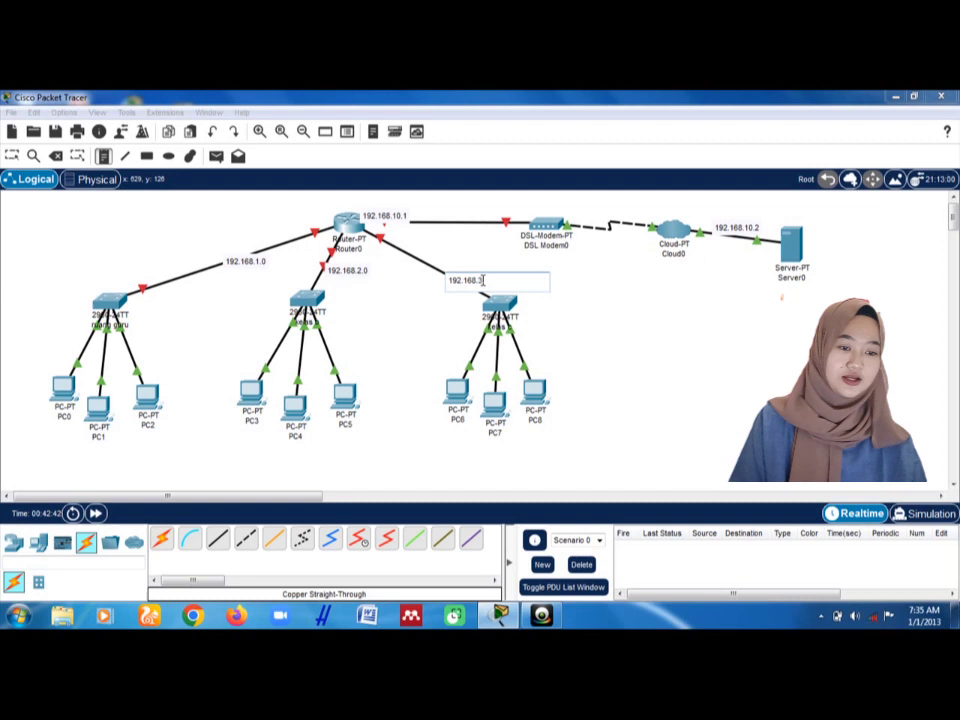
click(611, 316)
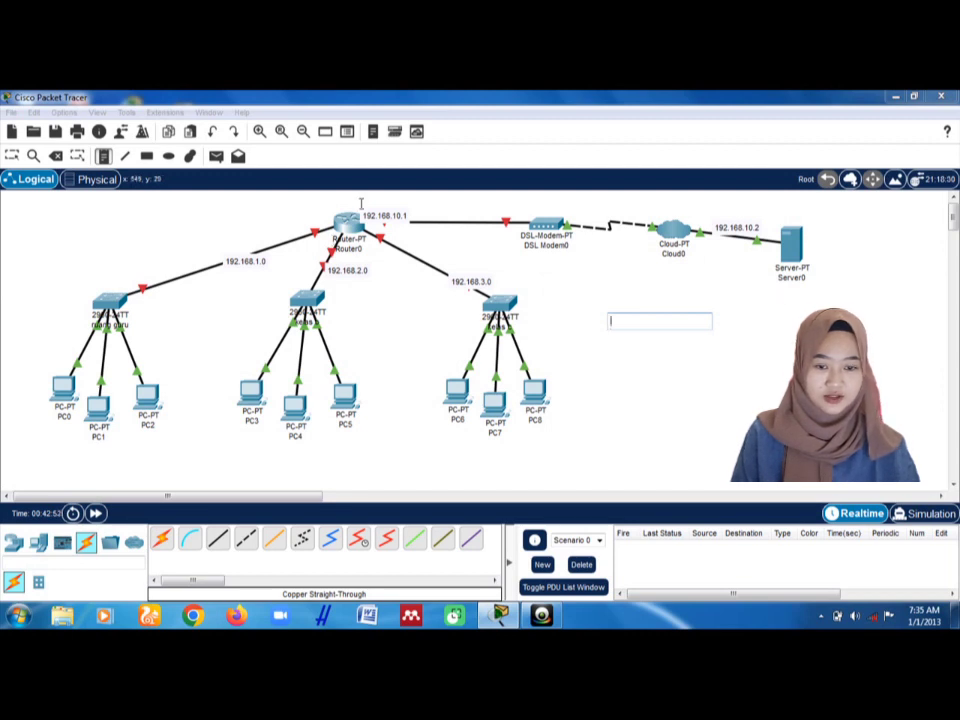
Step: Place a text note reading "192.168.1.1" at the ruang guru switch
click(94, 288)
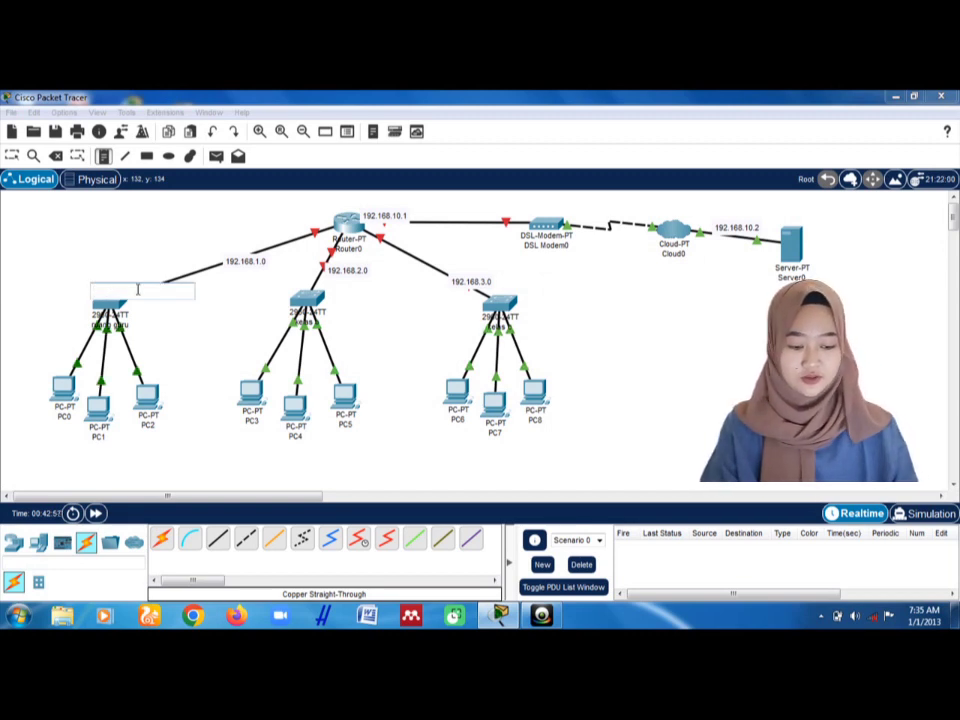
text(t)
text(92.168)
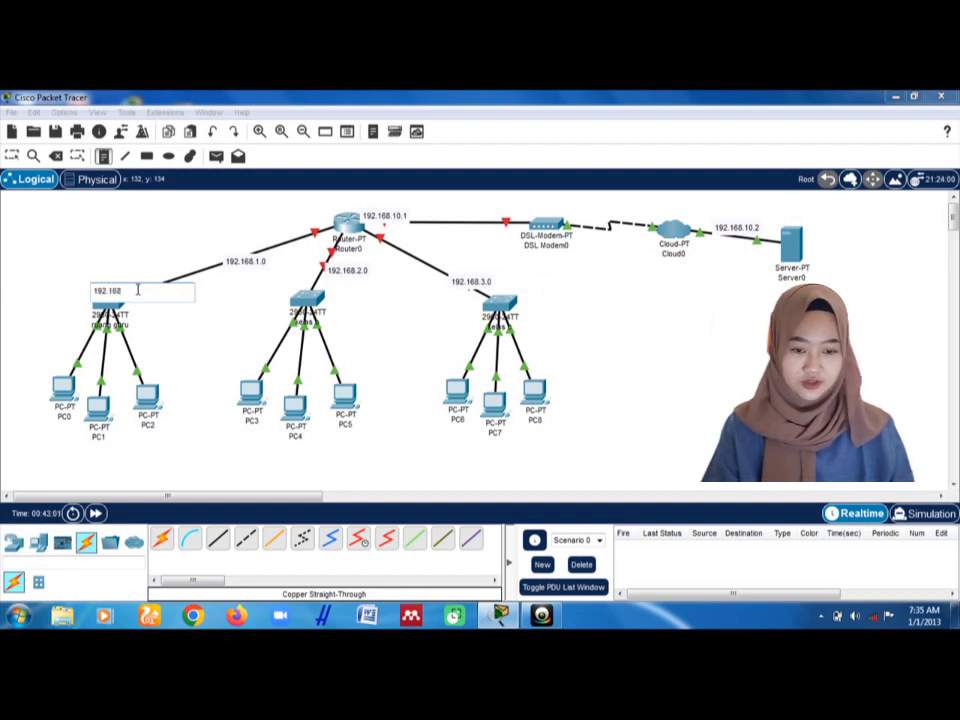
text(.1.1)
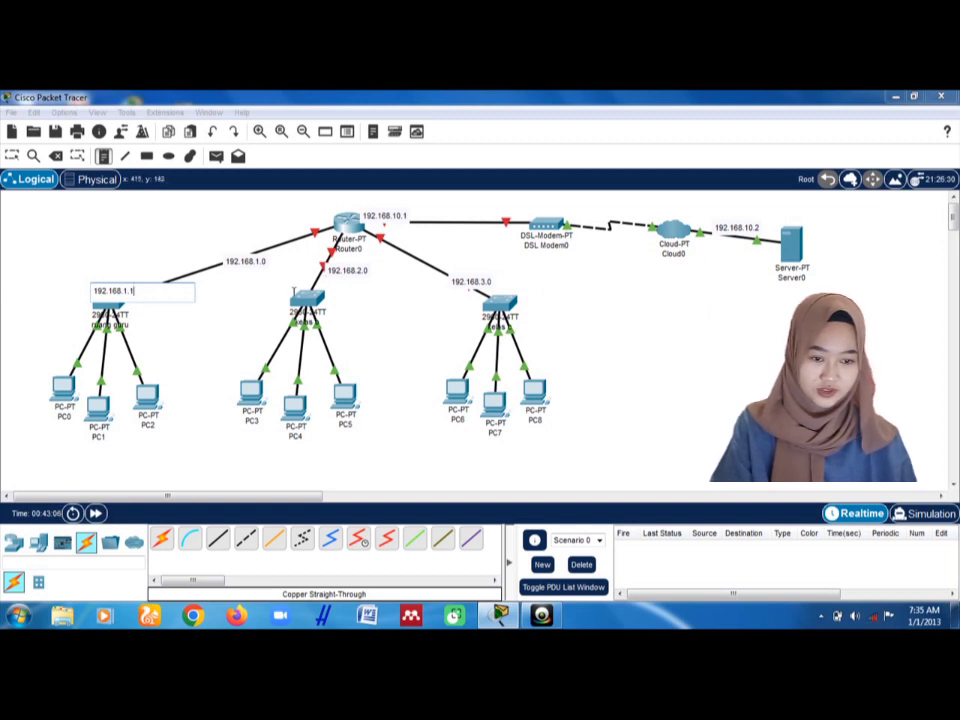
Step: Place a text note reading "192.168.2.1" at the switch serving PC3 to PC5
click(292, 290)
click(292, 294)
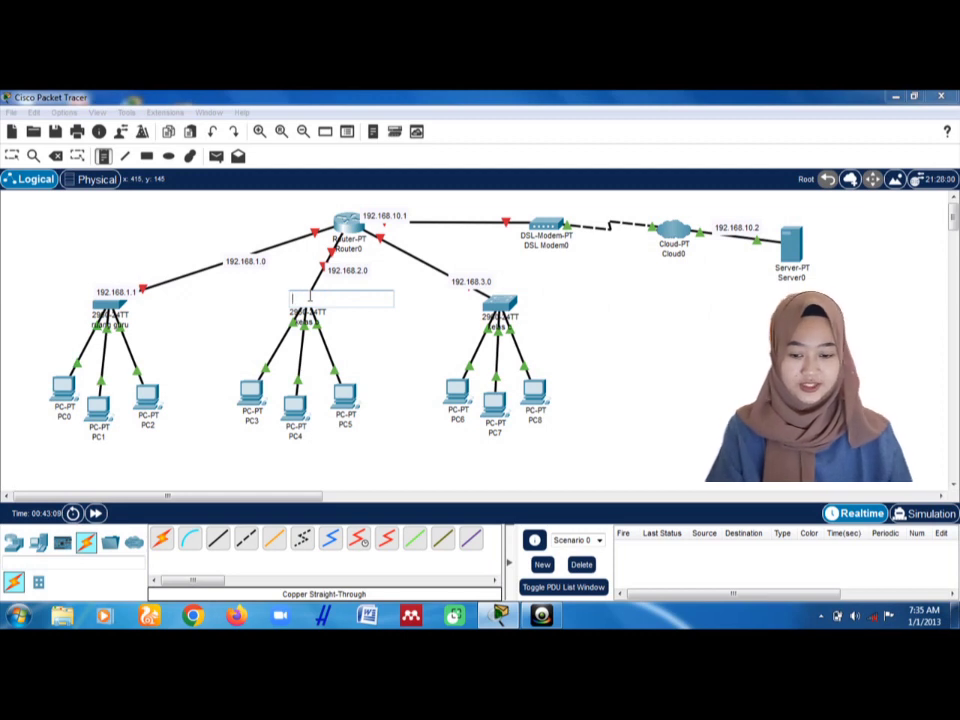
text(1)
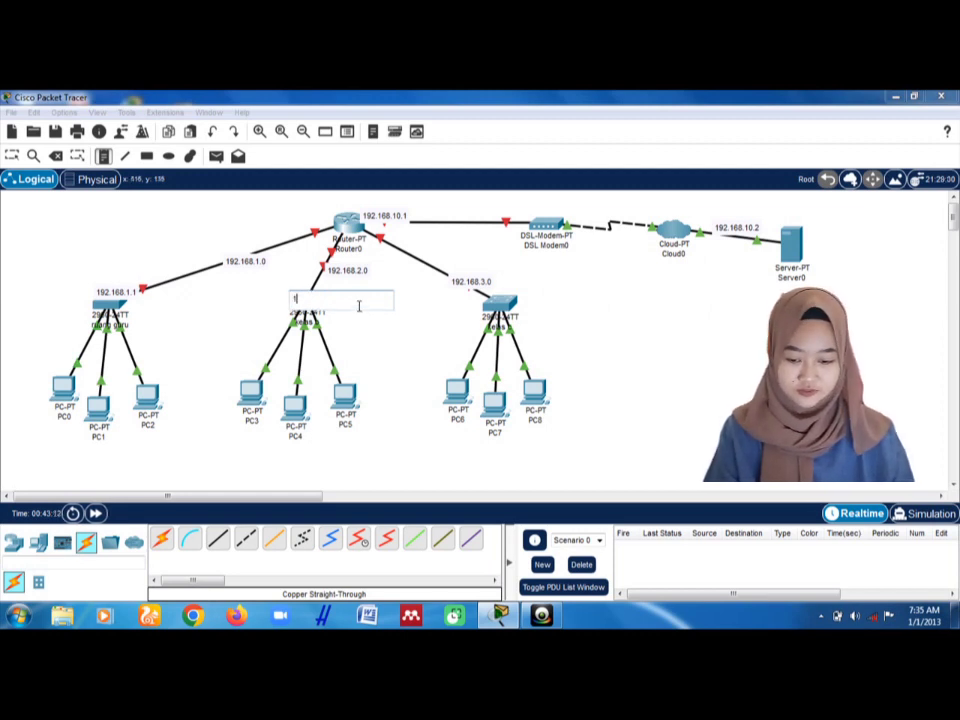
text(92.1)
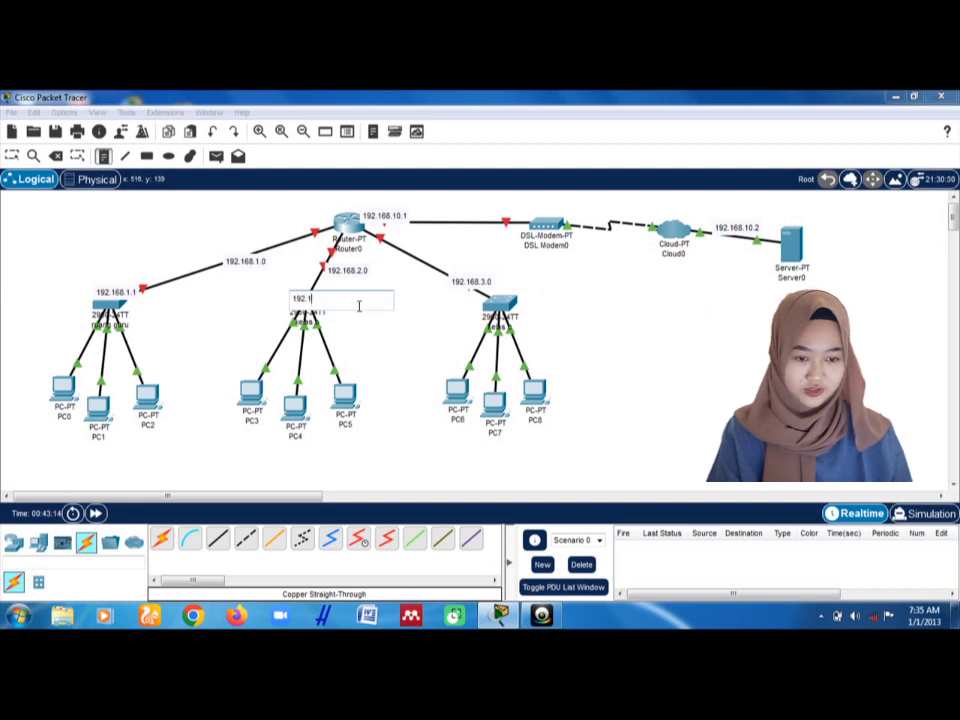
text(68)
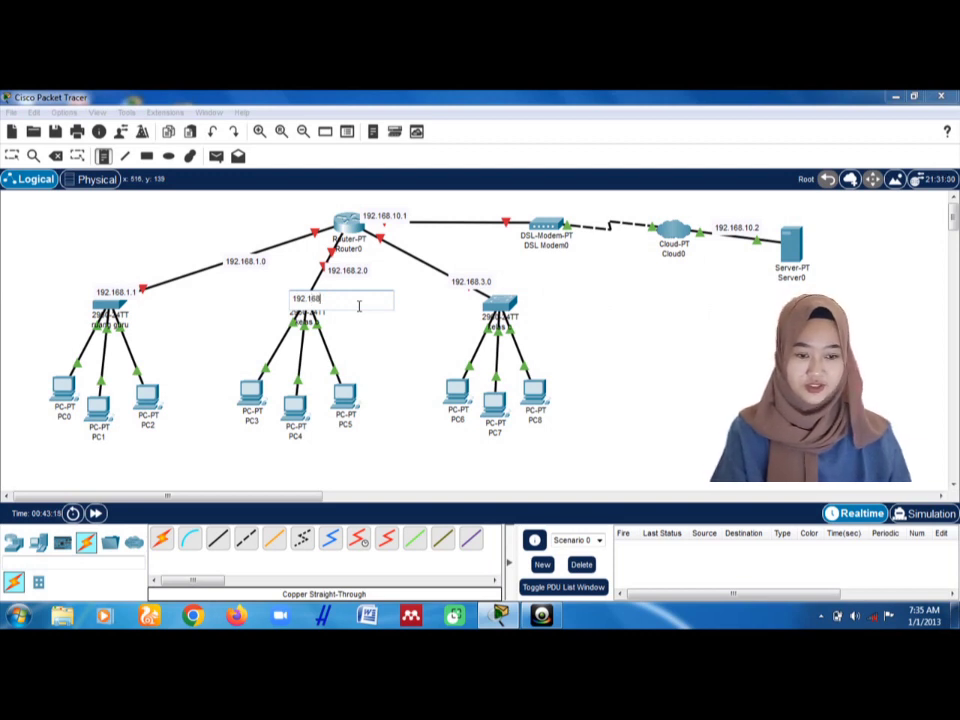
text(.2.1)
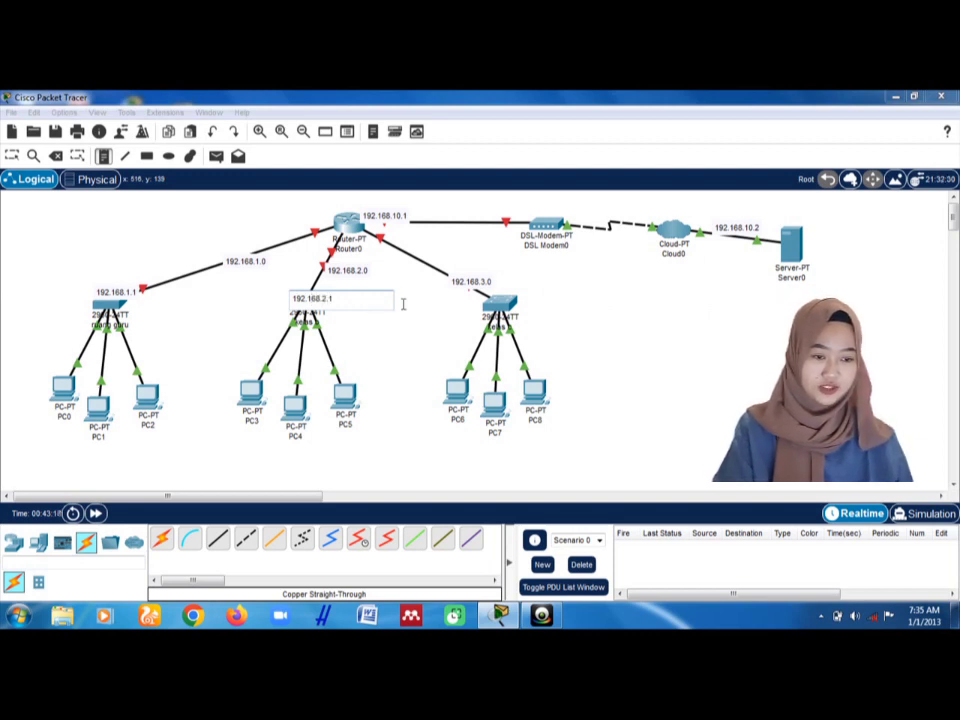
Step: Place a text note reading "192.168.3.1" beside the kelas c switch
click(507, 301)
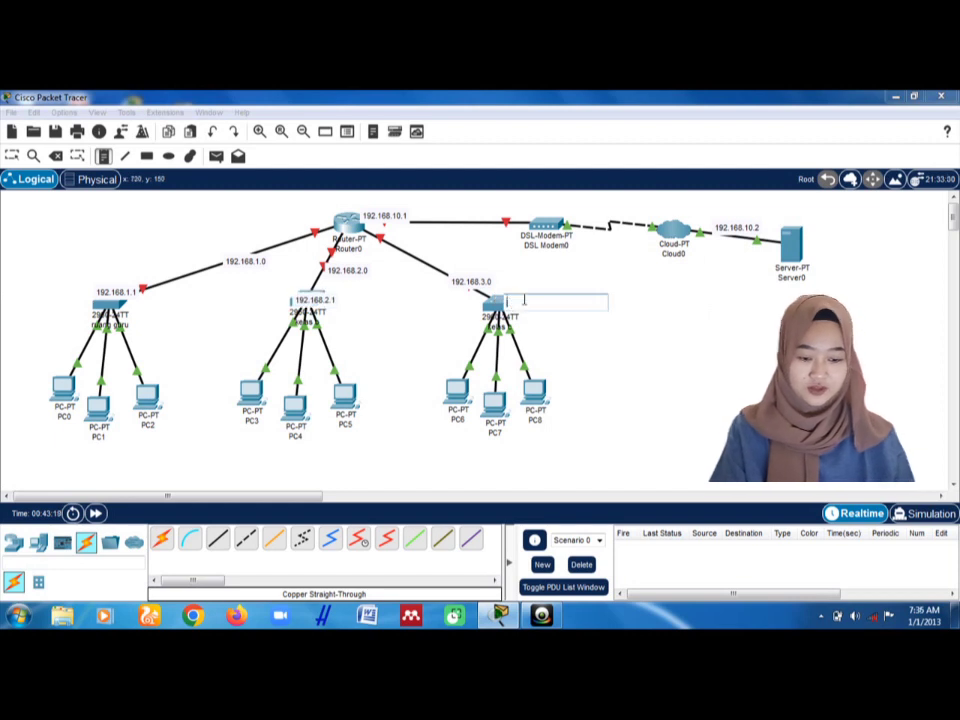
text(1)
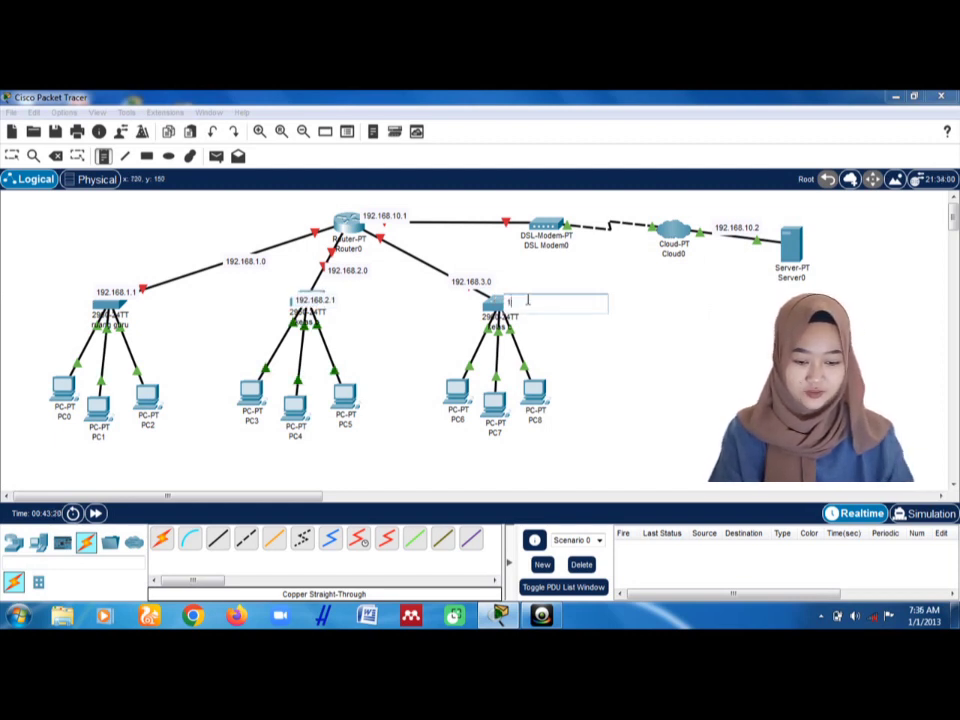
text(92.168)
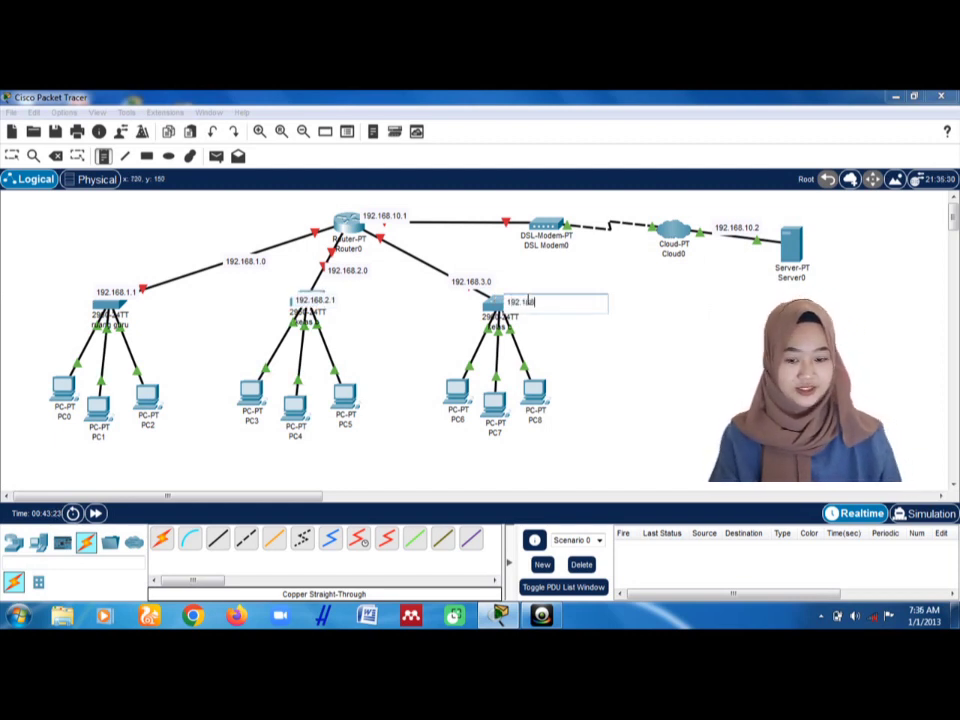
text(.)
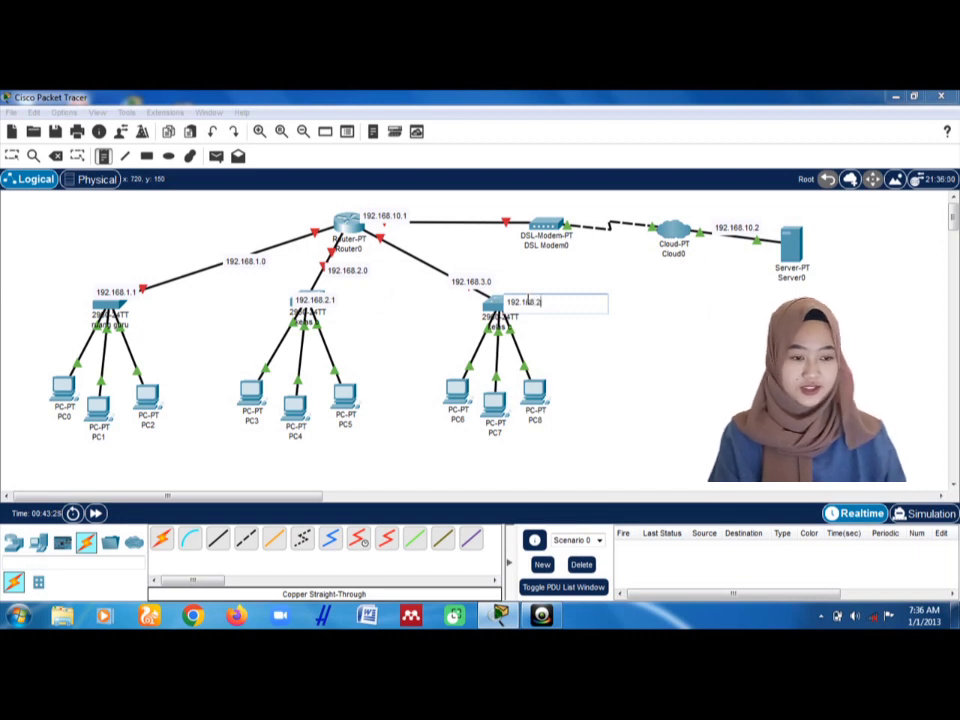
text(3.1)
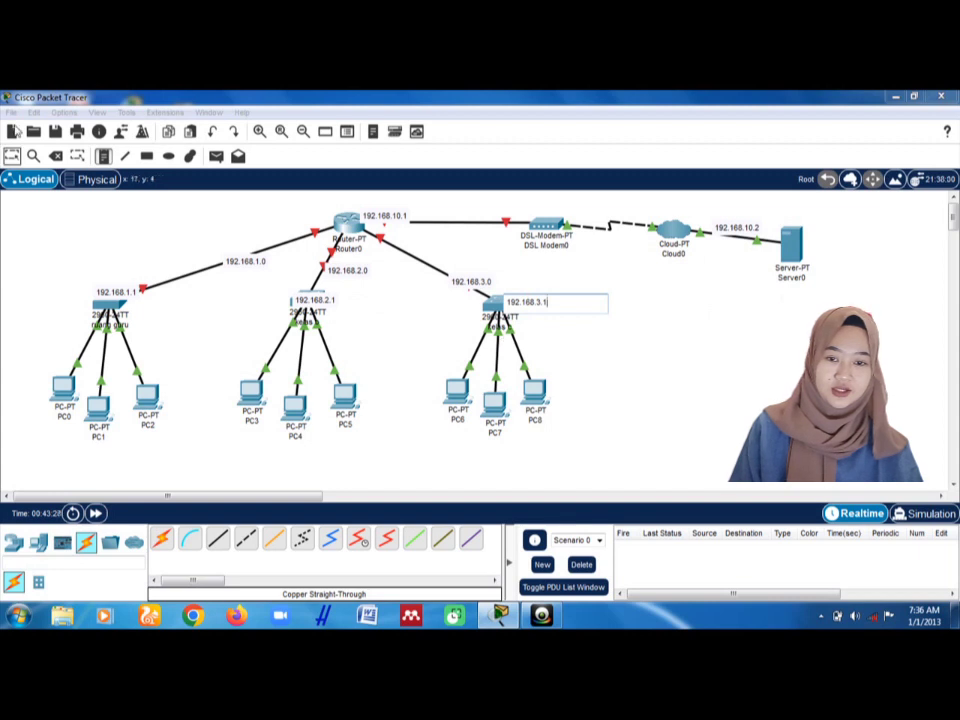
Step: Move the switch address notes clear of their switches, shift the 192.168.3.0 note up its link, and lower the middle switch slightly
click(13, 157)
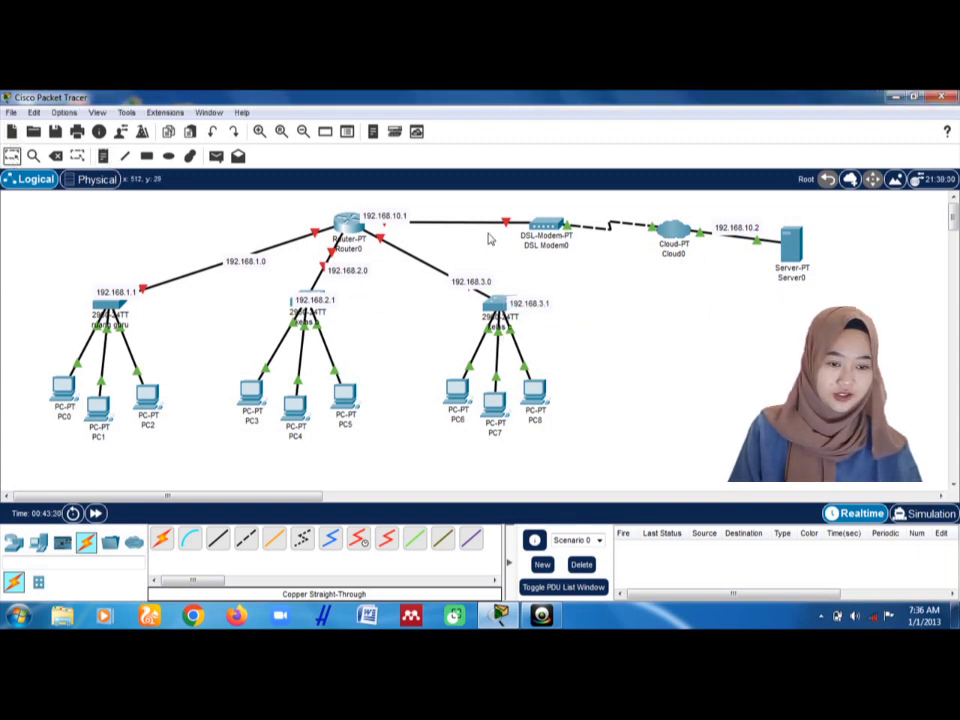
drag(478, 277, 451, 265)
drag(553, 302, 535, 281)
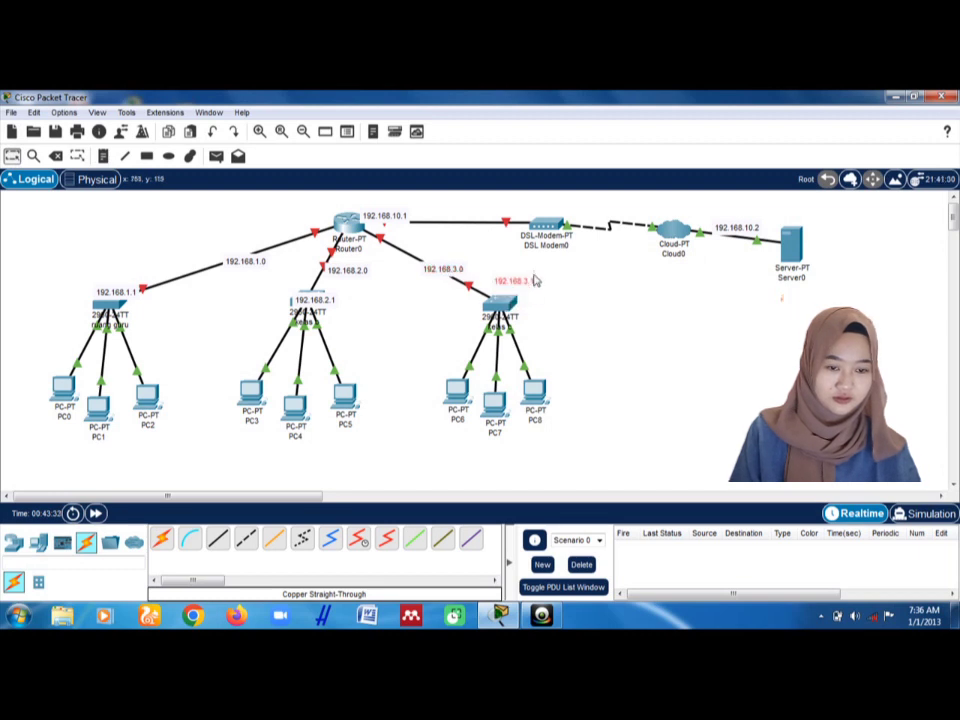
drag(308, 303, 338, 301)
click(345, 296)
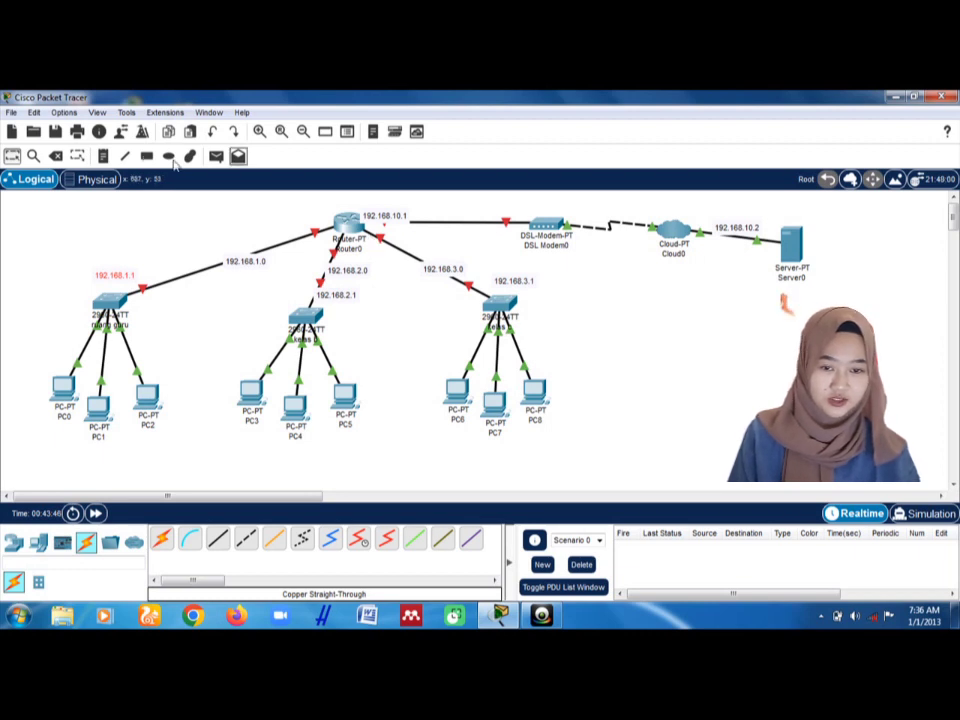
Step: Place a text note reading "192.168.1.2" below PC0
click(103, 156)
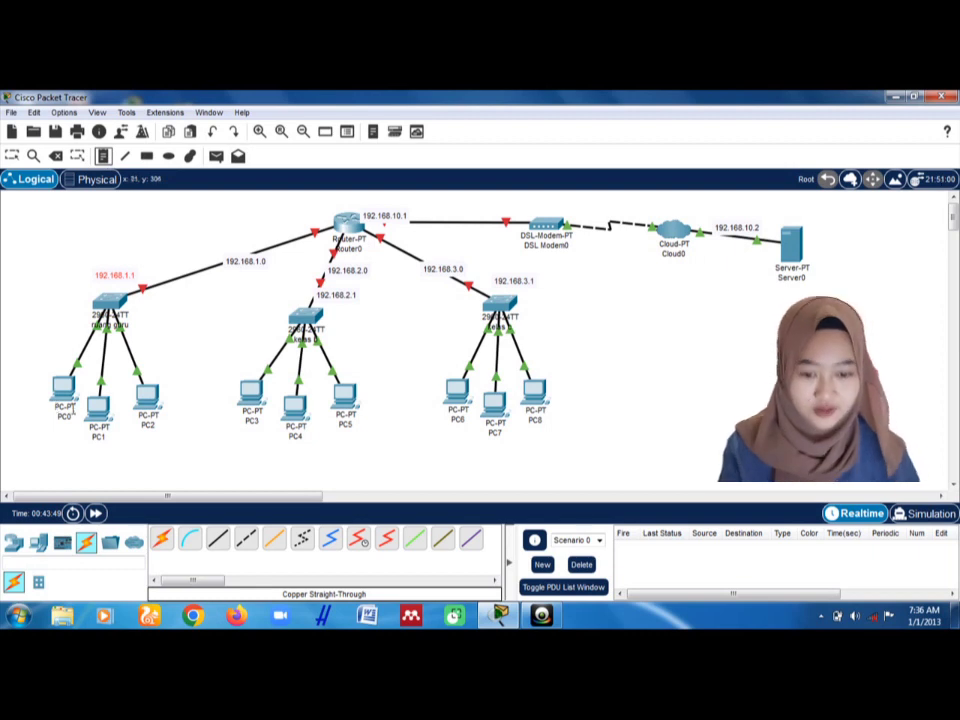
click(36, 418)
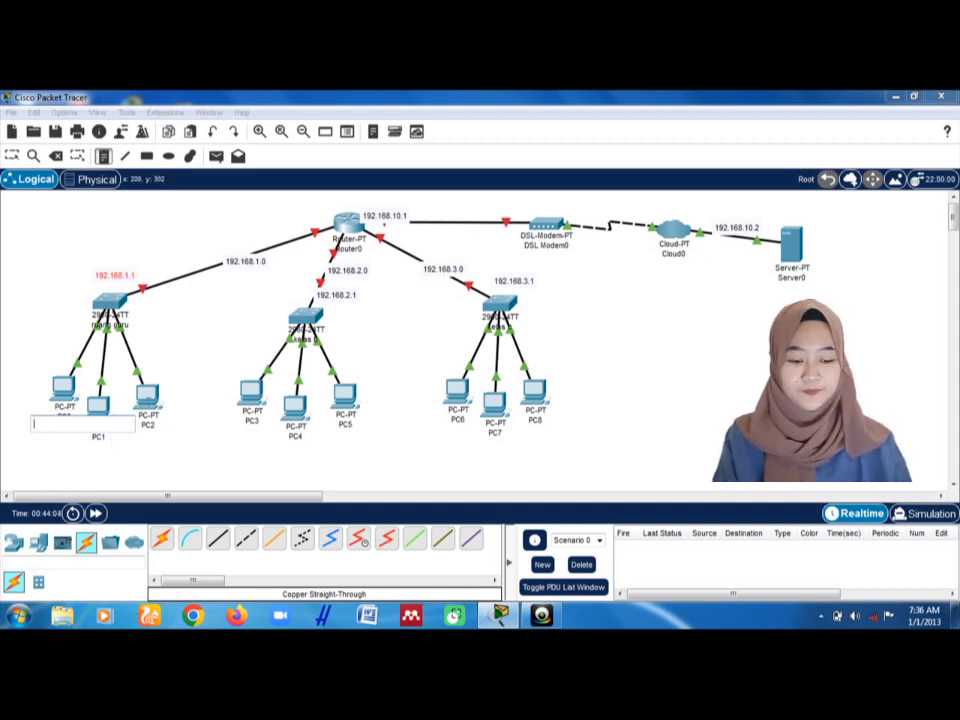
text(192.168)
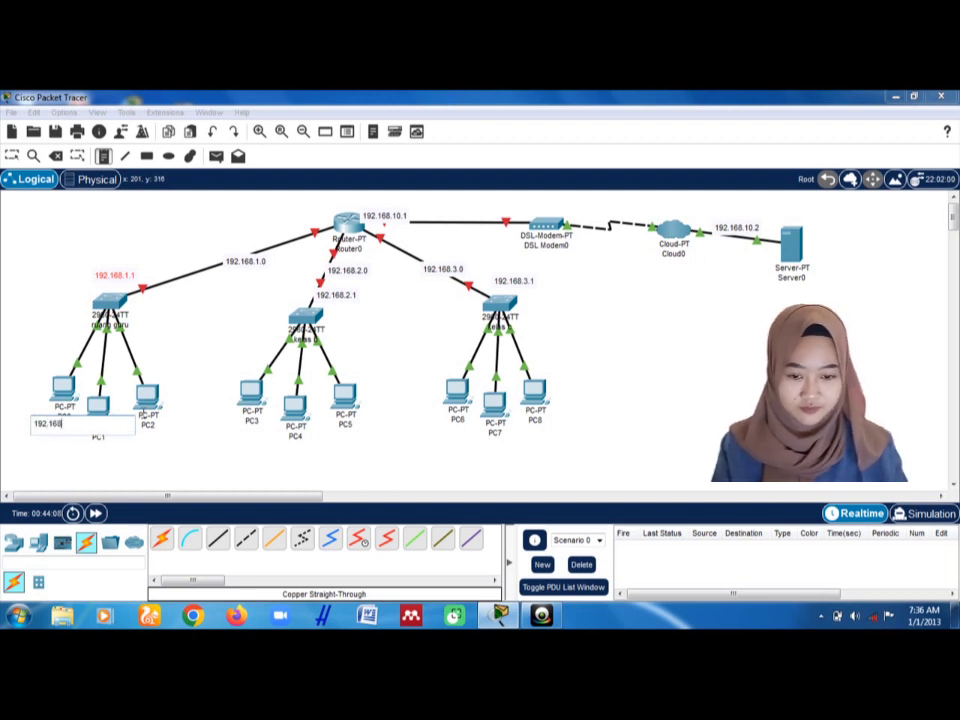
text(.1.2)
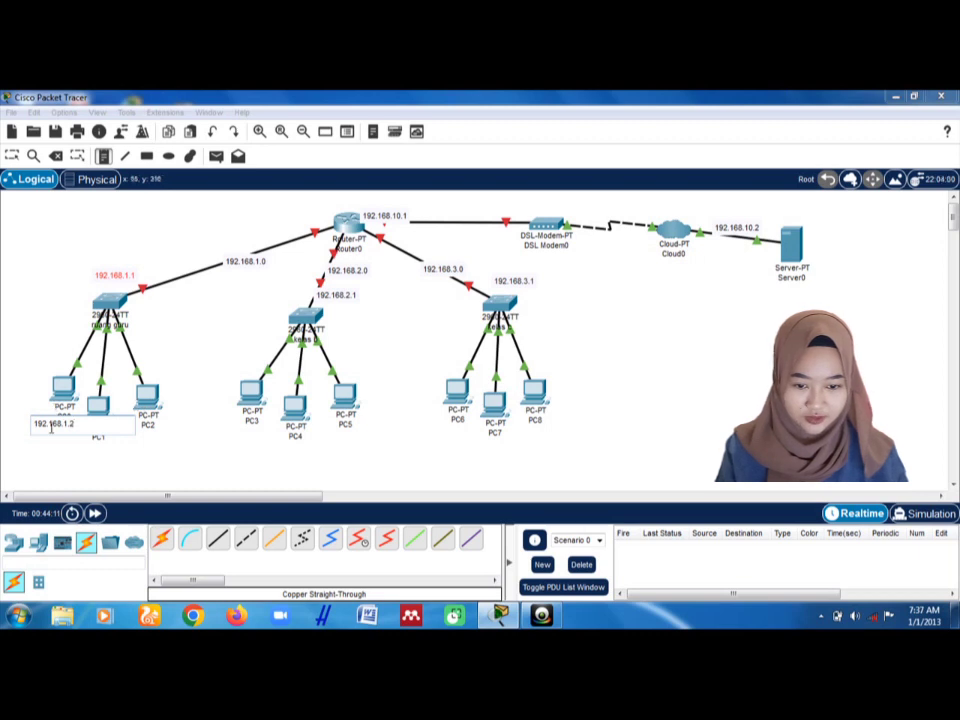
Step: Place a text note reading "192.168.1.3" below PC1
click(97, 439)
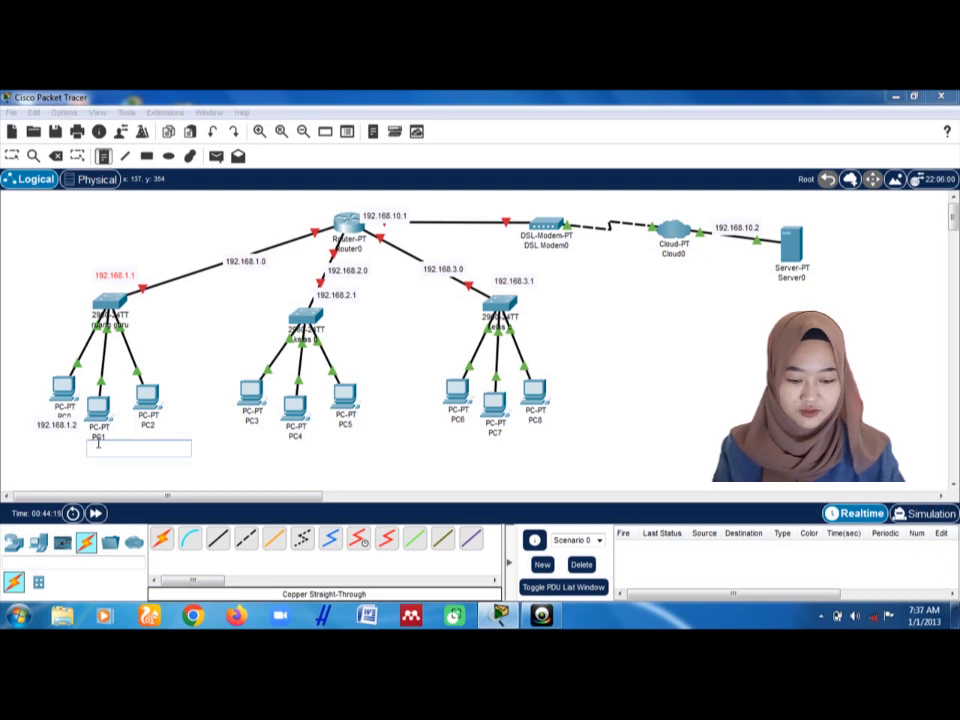
text(192.168)
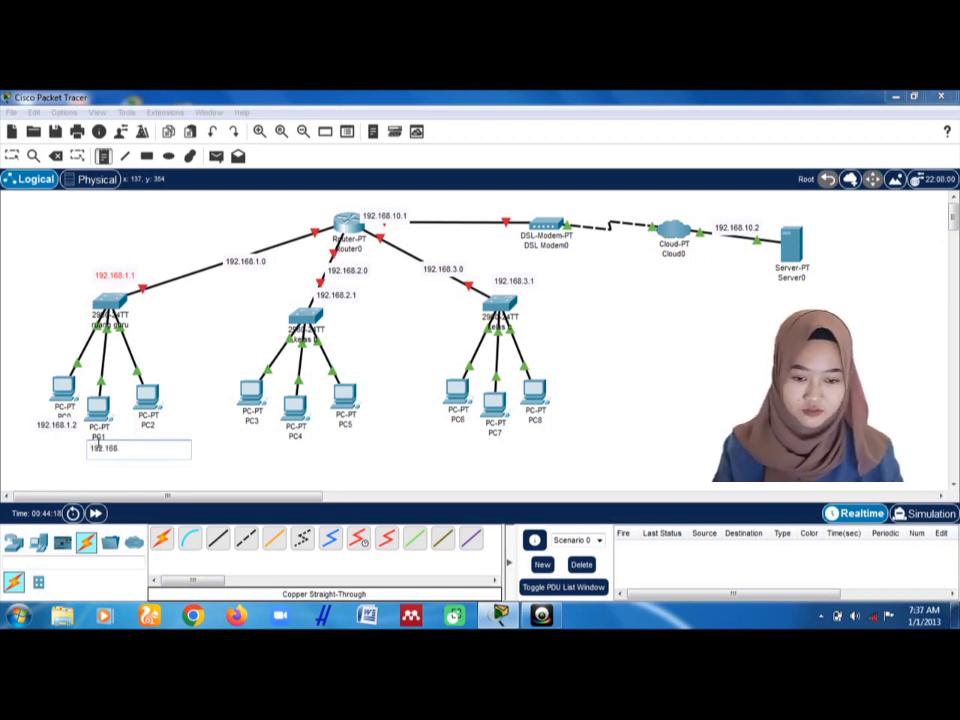
text(.1.3)
Step: Place a text note reading "192.168.1.4" below PC2
click(150, 429)
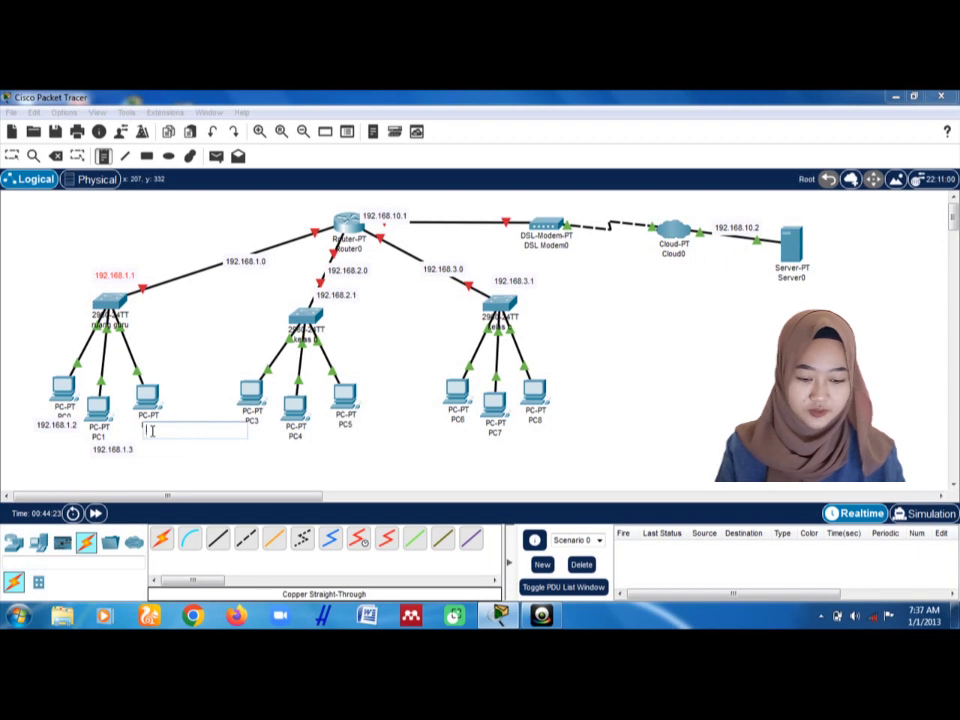
text(192.1)
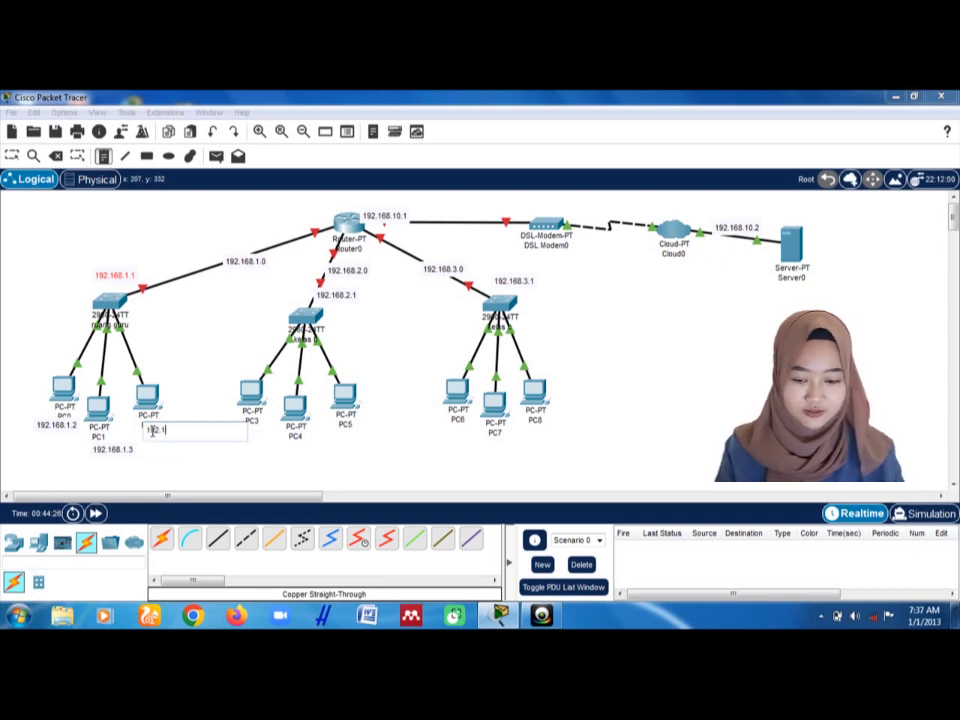
text(68.1.4)
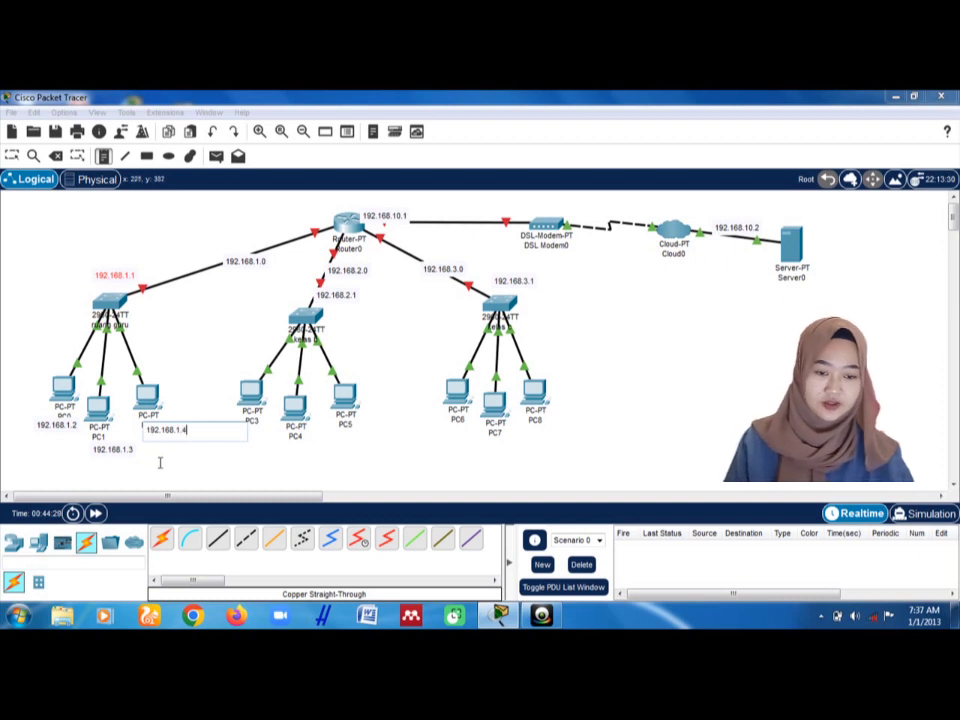
click(157, 461)
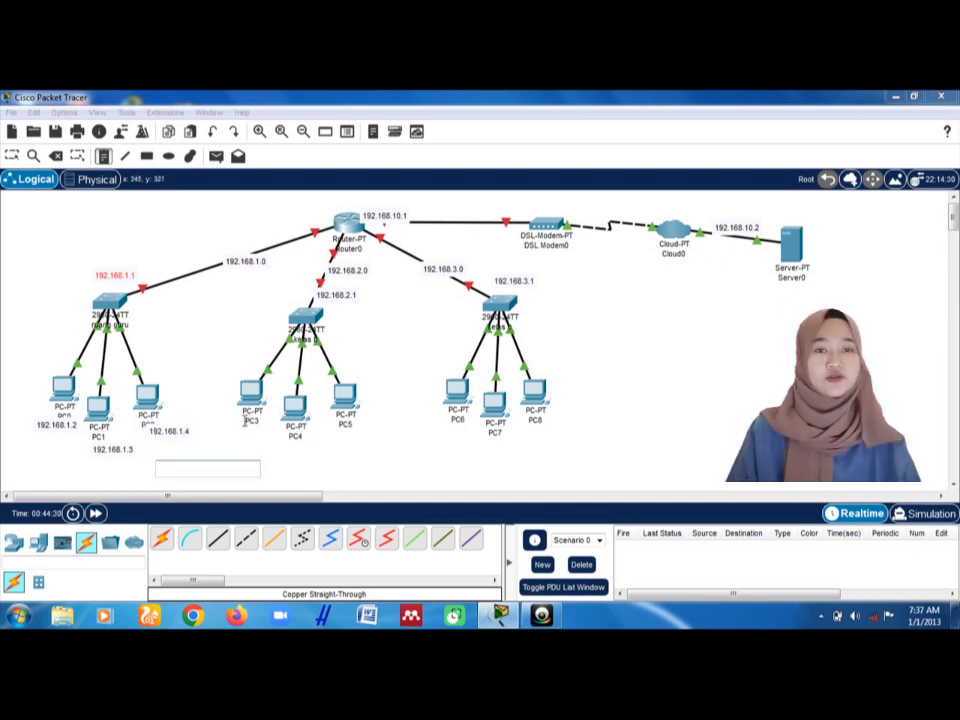
Step: Place a text note reading "192.168.2.2" below PC3
click(241, 426)
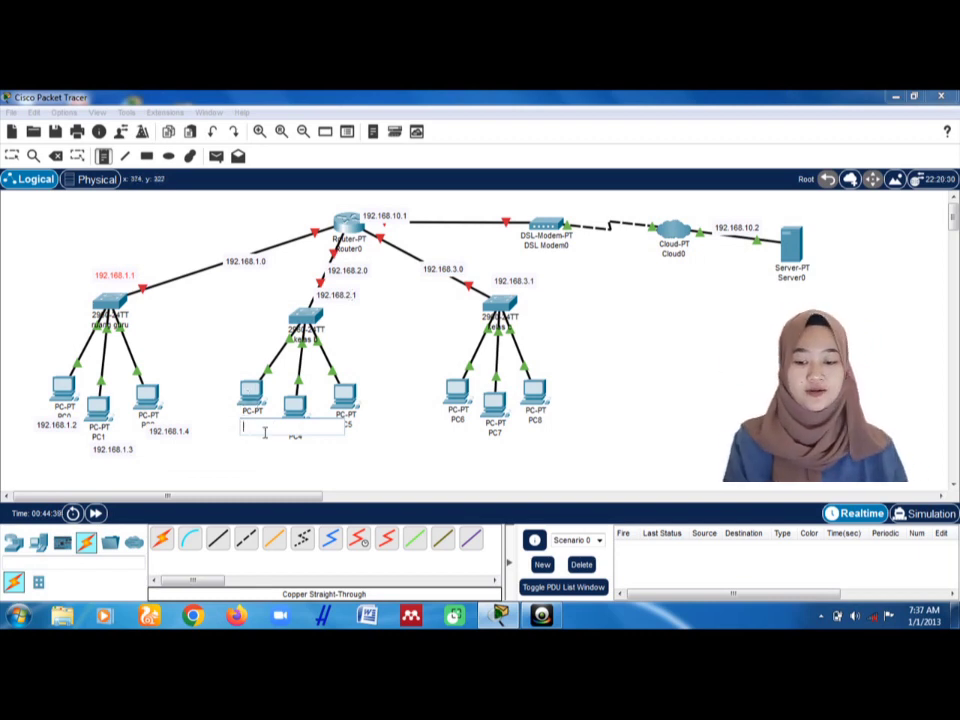
text(1)
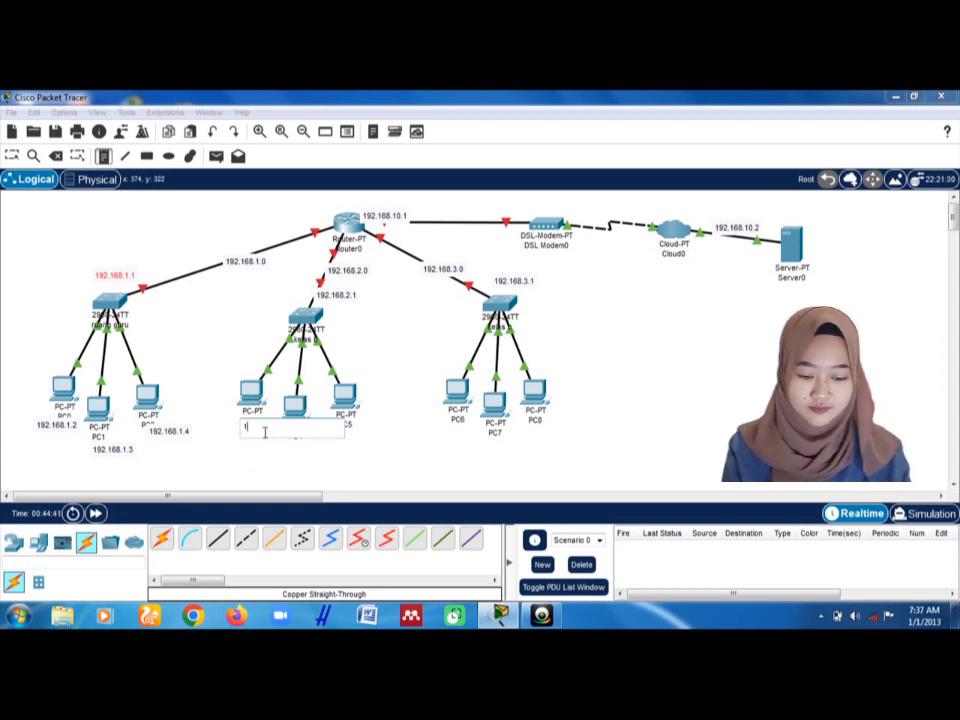
text(92.168)
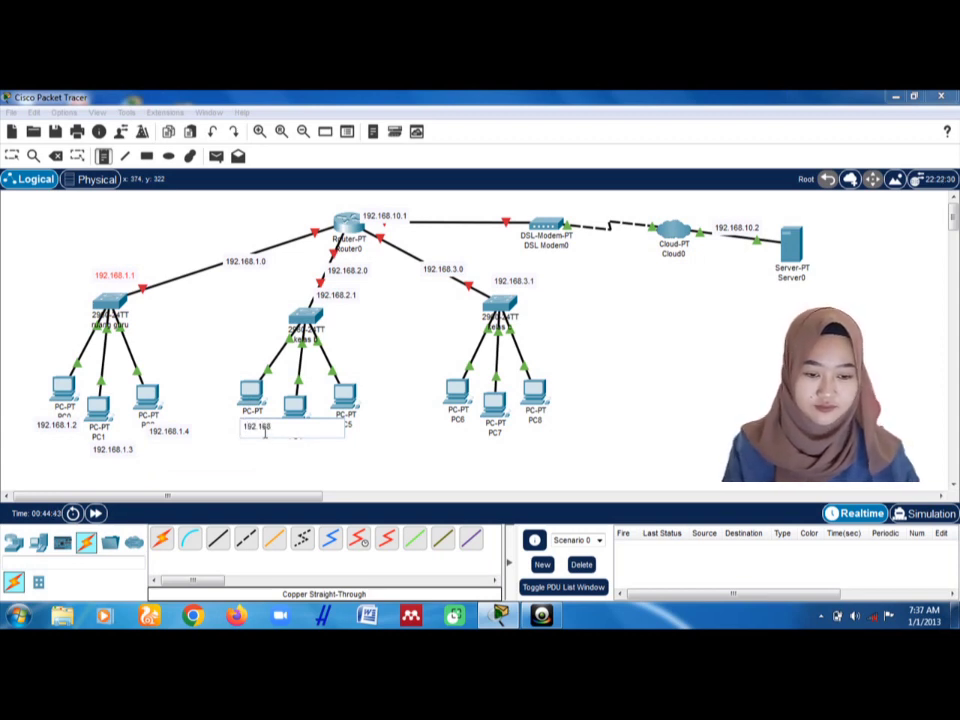
text(.2.2)
Step: Place a text note reading "192.168.2.3" below PC4
click(287, 445)
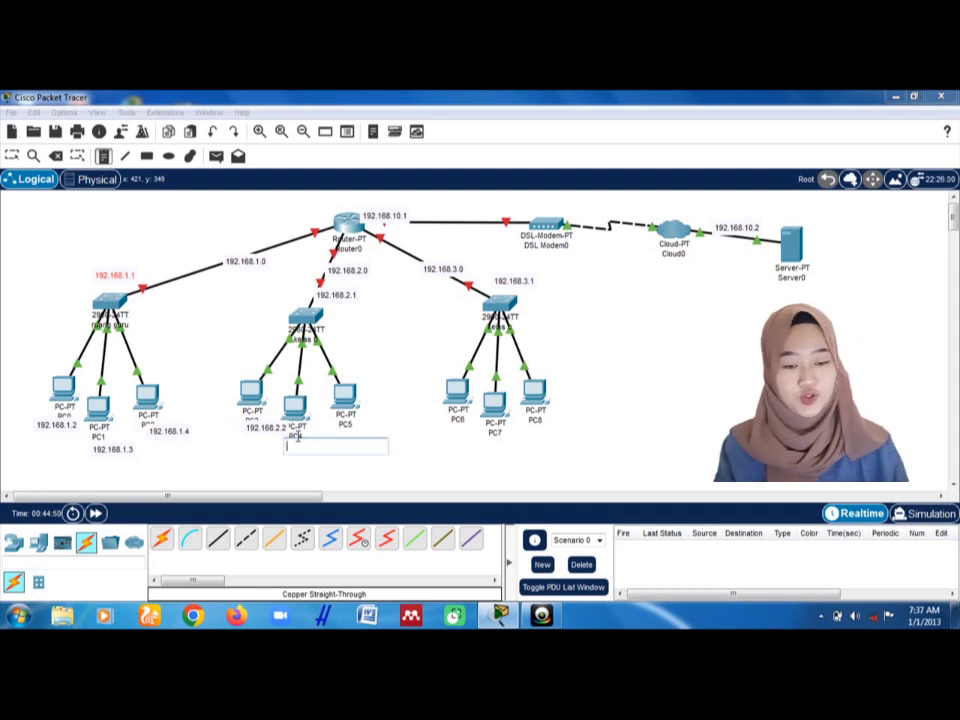
text(192.168)
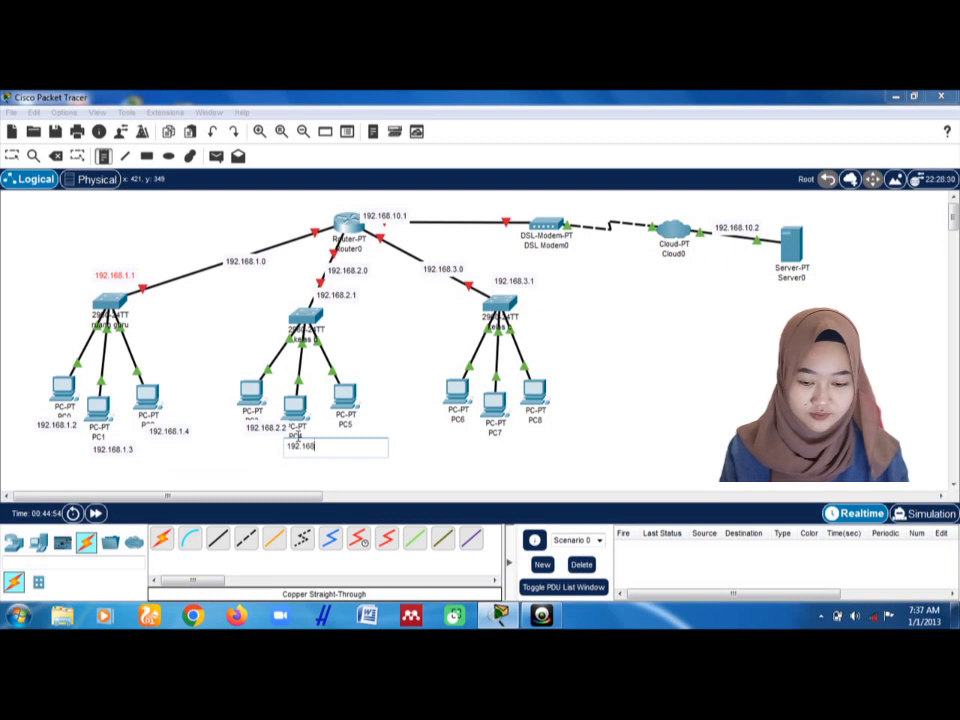
text(.)
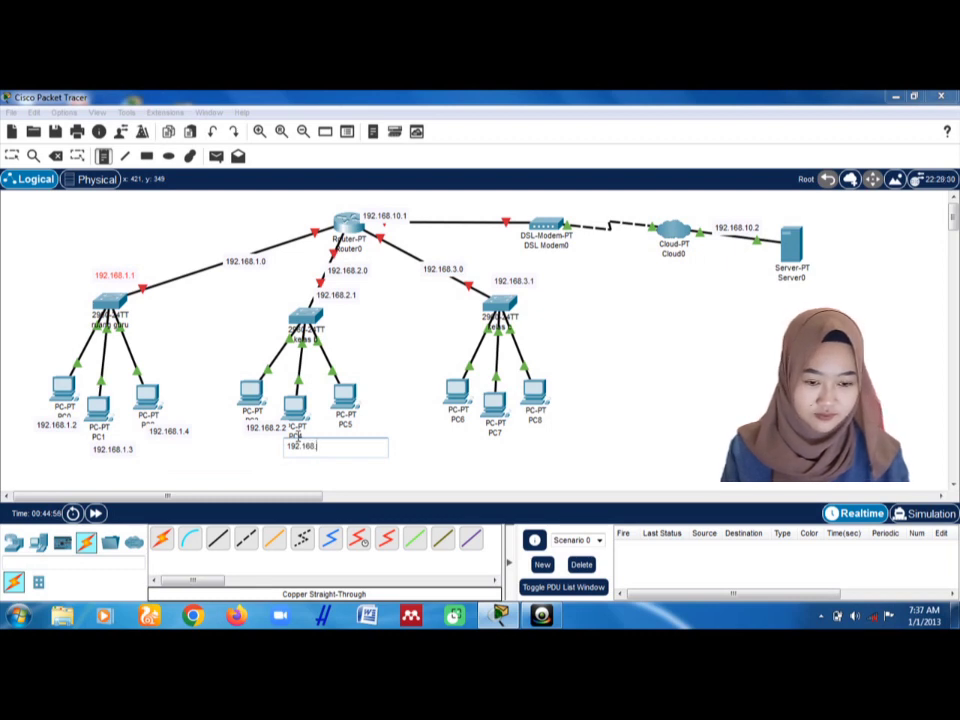
text(2.3)
Step: Place a text note reading "192.168.2.4" below PC5
click(344, 424)
text(1)
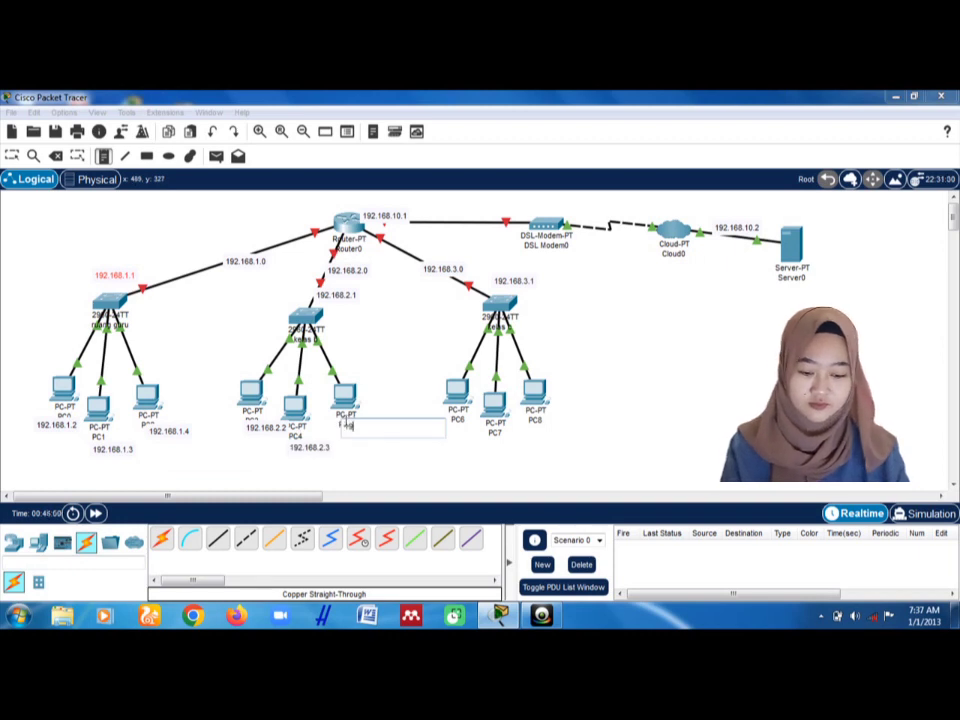
text(92.168.2.4)
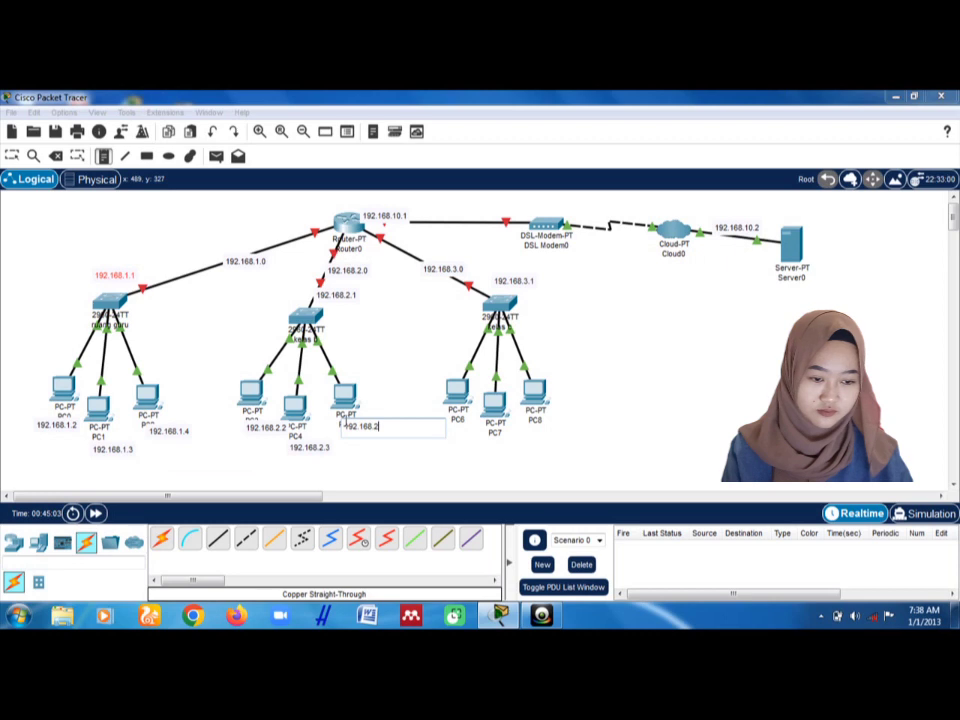
click(372, 463)
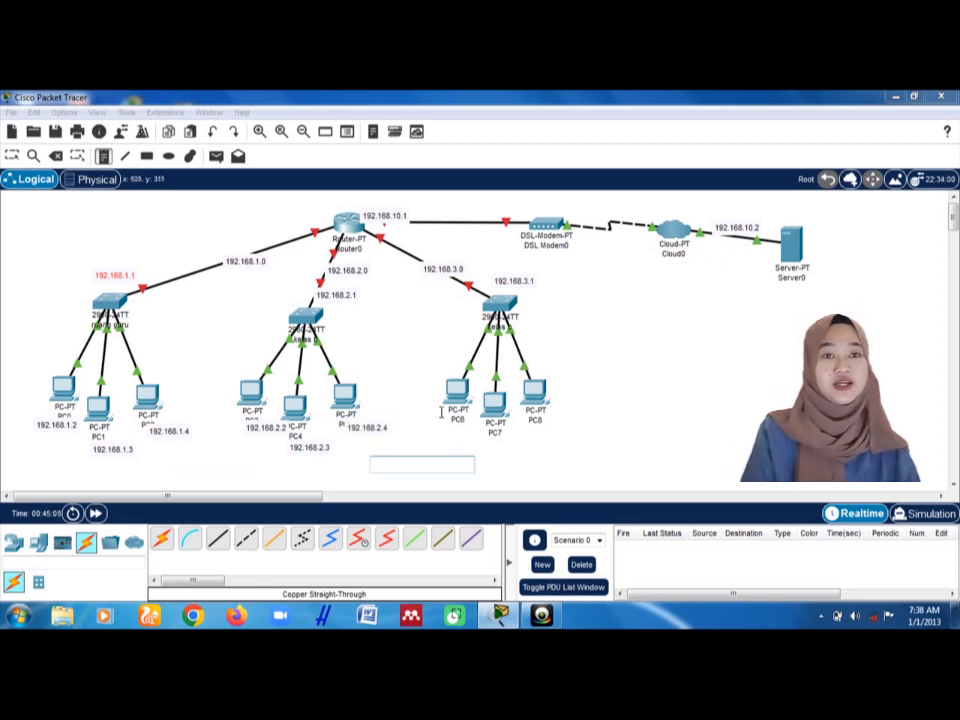
Step: Place a text note reading "192.168.3.2" below PC6
click(440, 413)
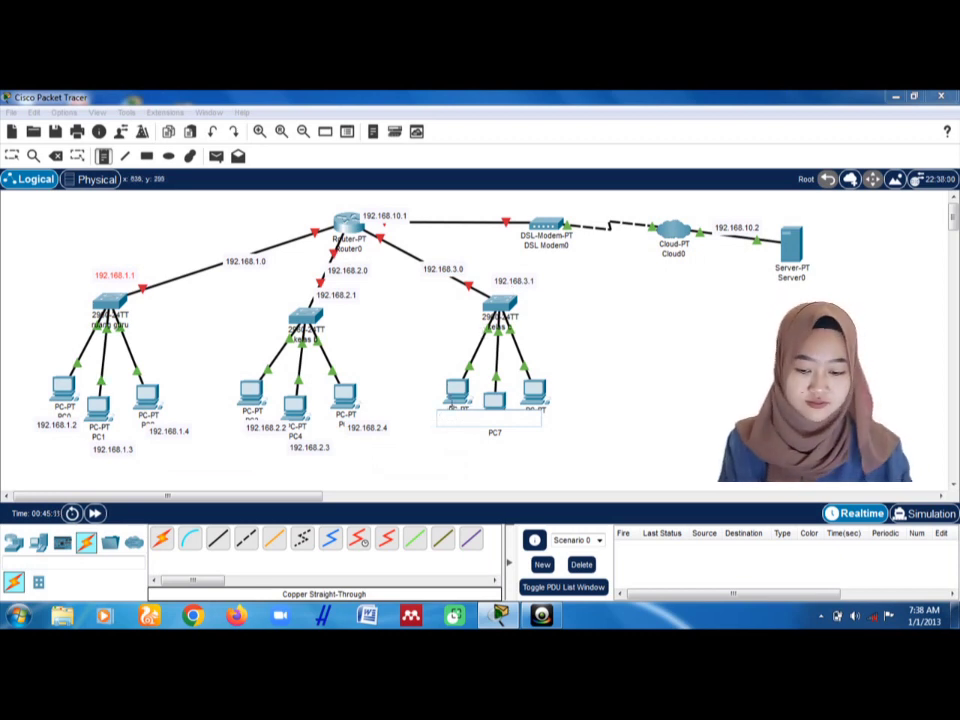
text(92.)
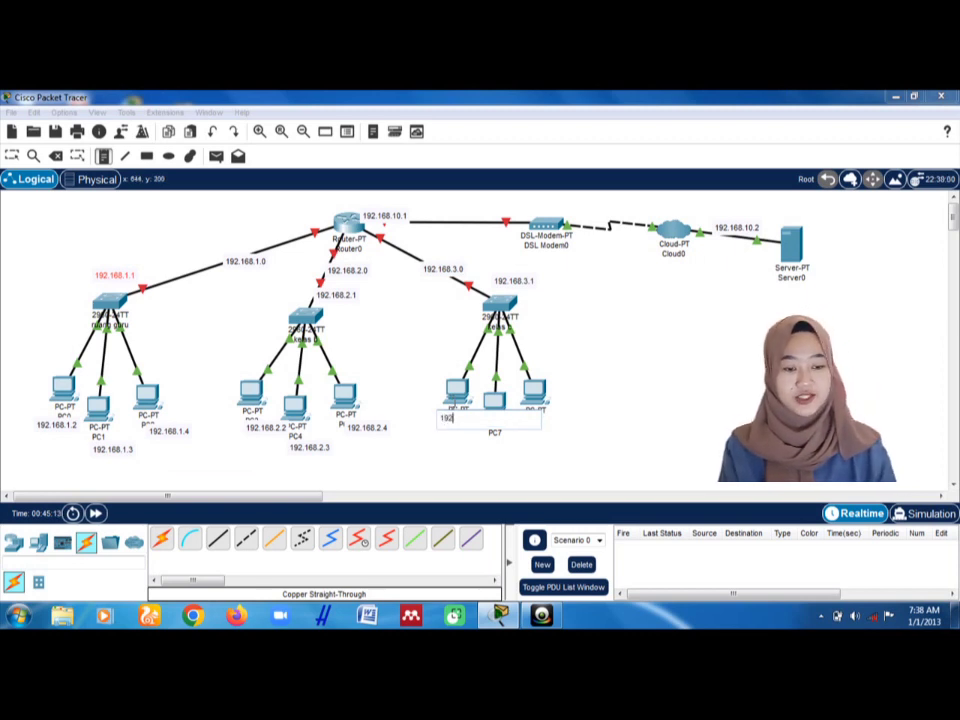
text(1)
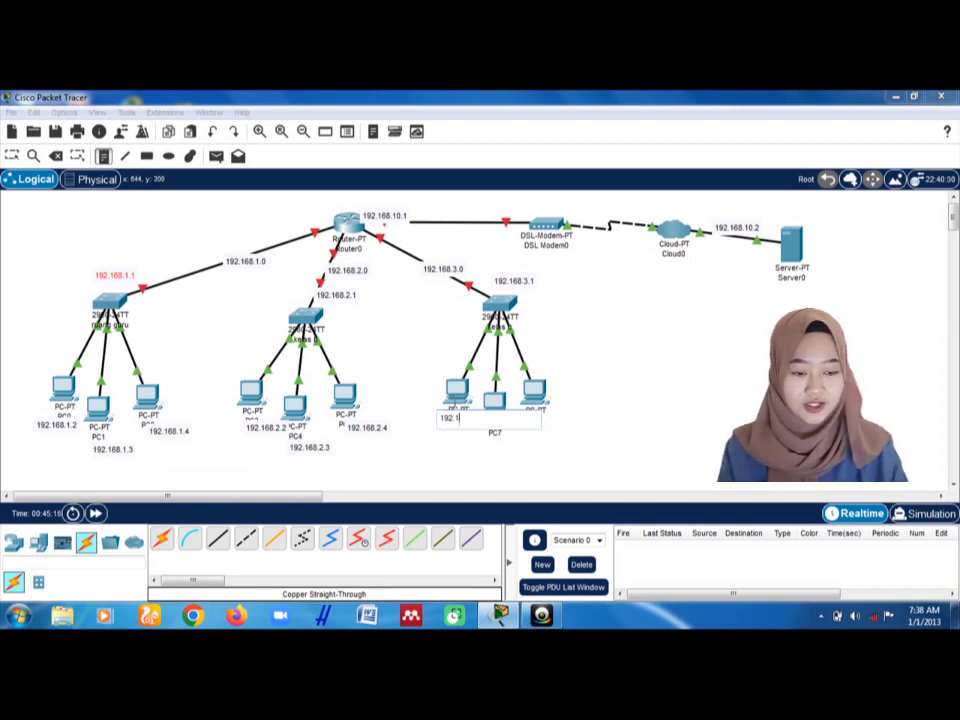
text(68.3.)
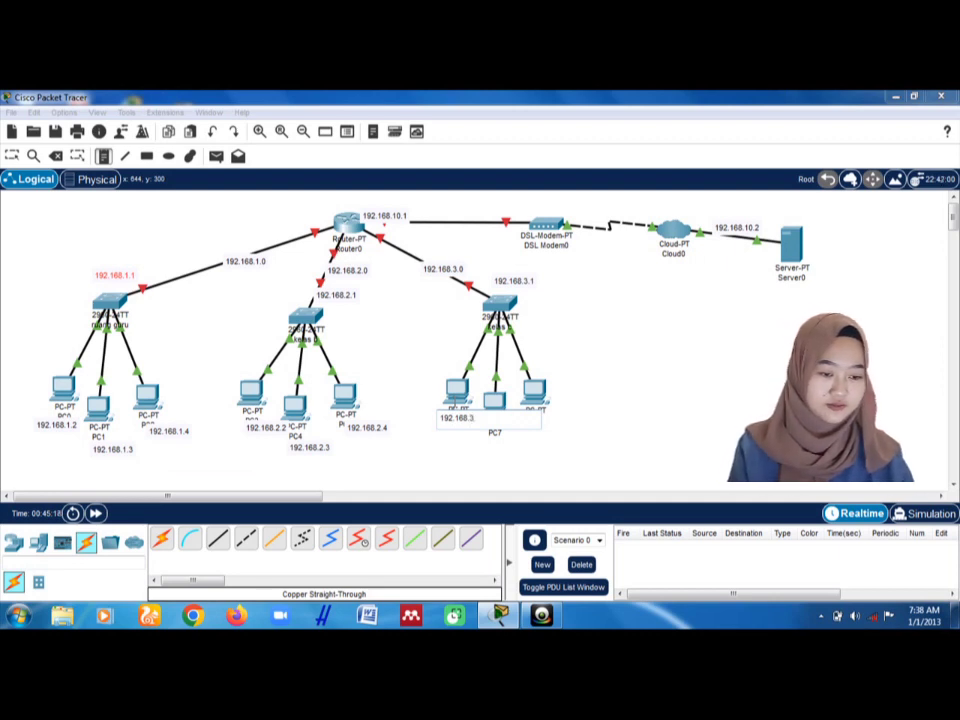
text(2)
Step: Place a text note reading "192.168.3.3" below PC7
click(490, 441)
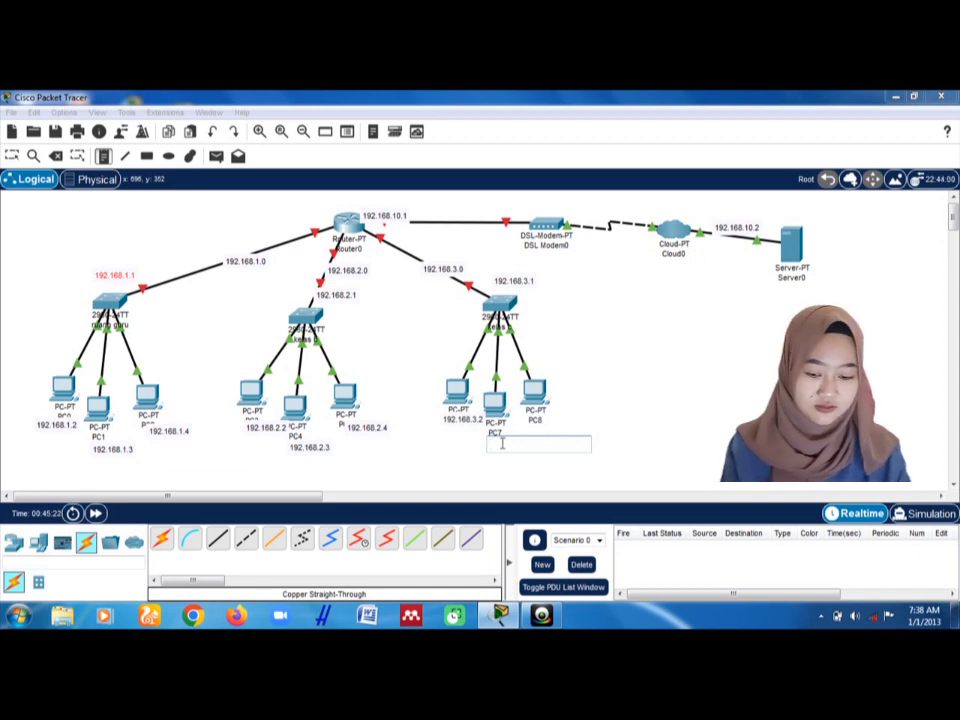
text(19)
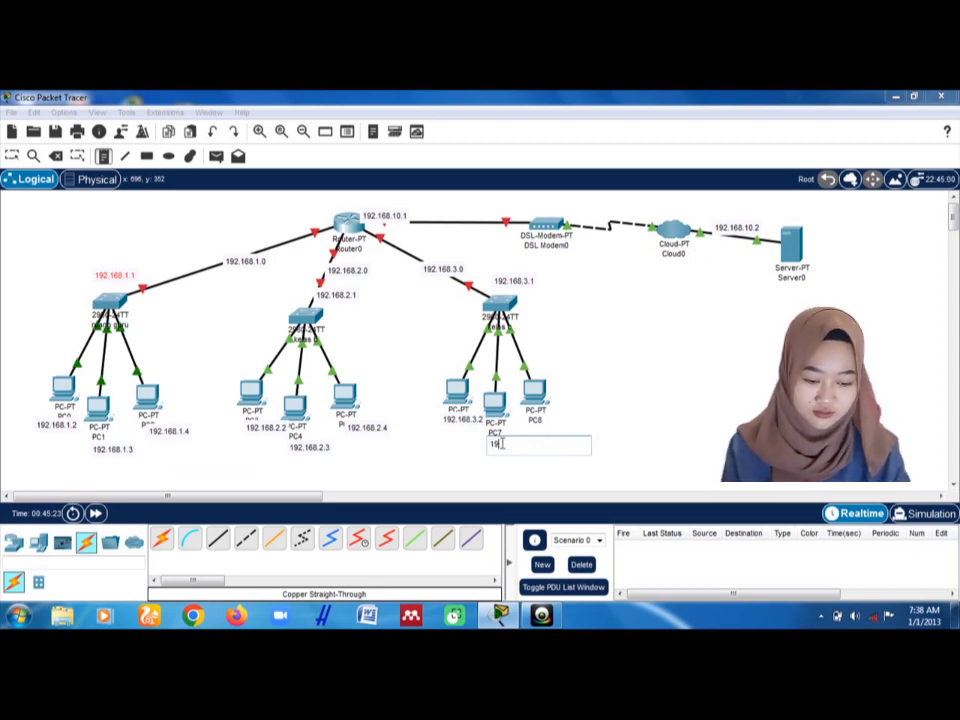
text(2.168.)
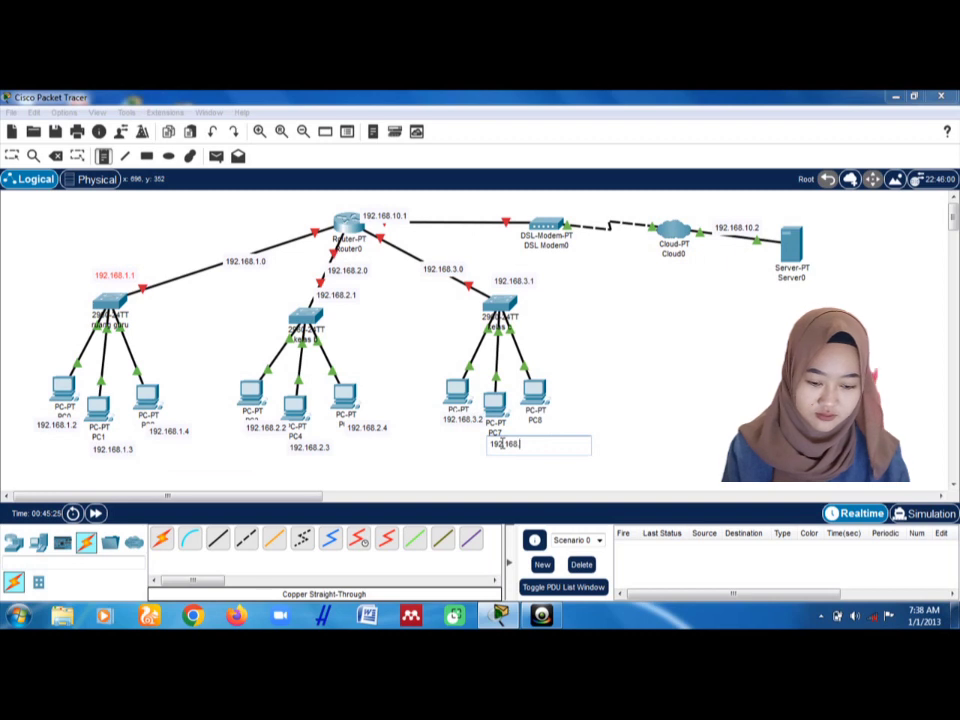
text(3)
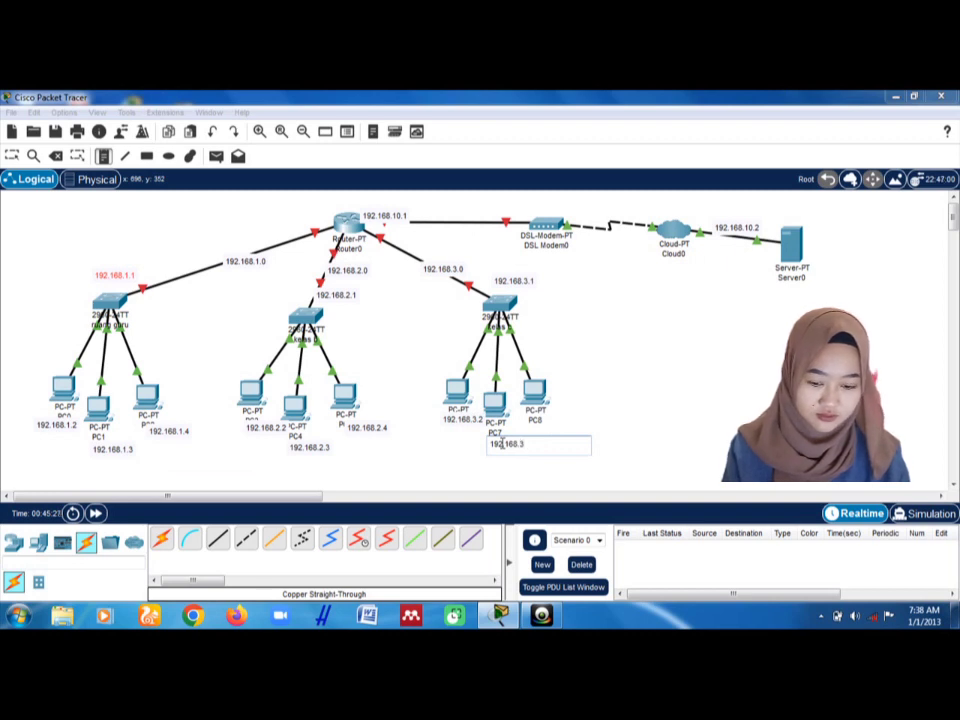
text(.3)
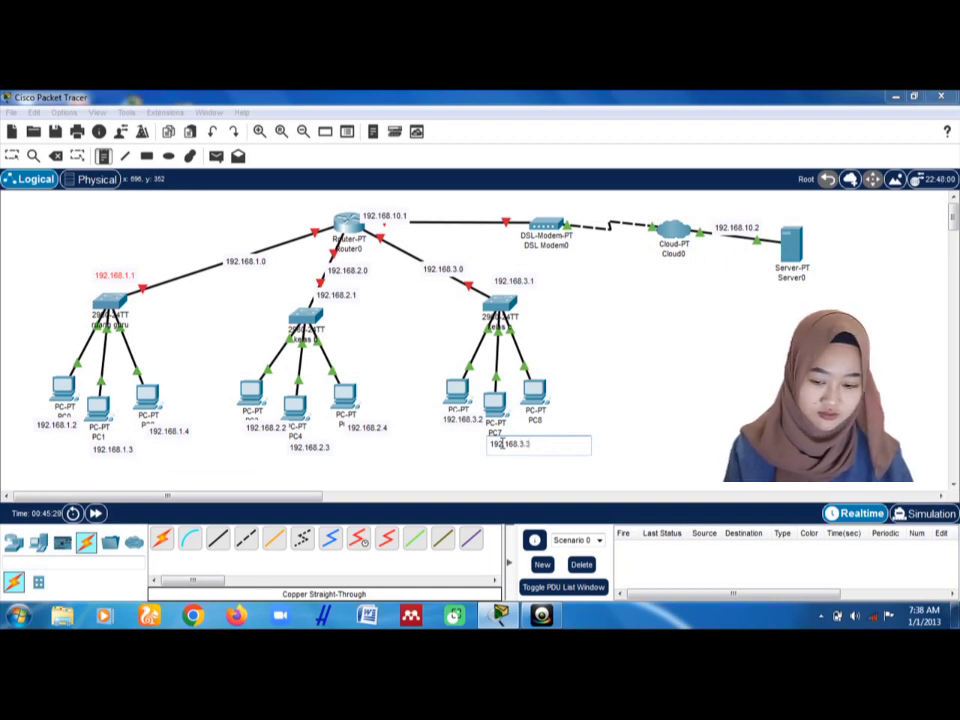
Step: Place a text note reading "192.168.3.4" beside PC8's label and return to the selection tool
click(548, 424)
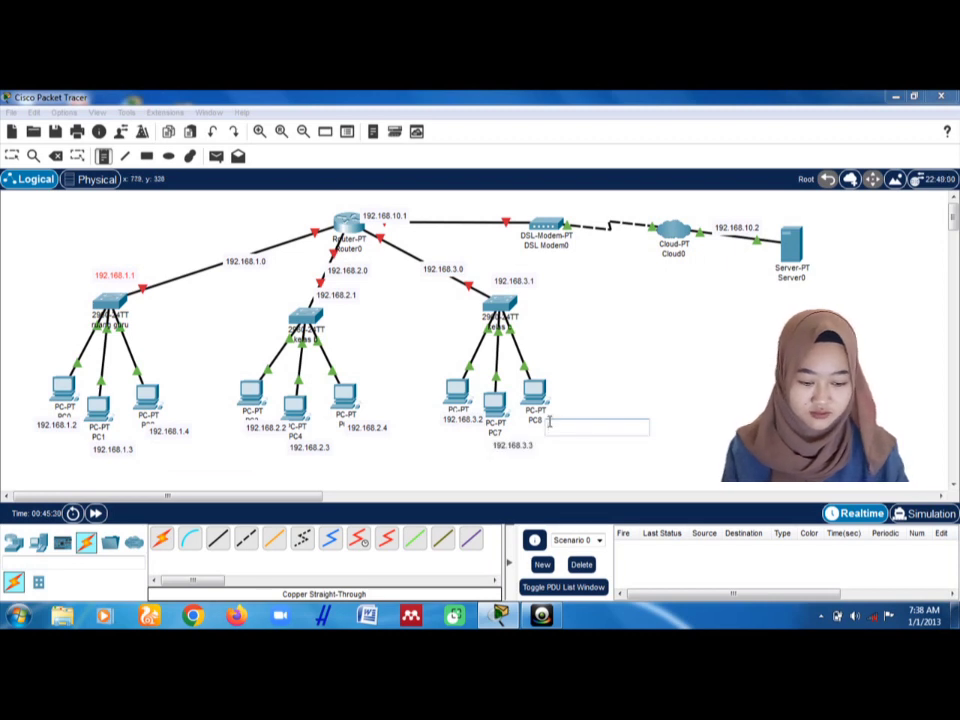
text(192.)
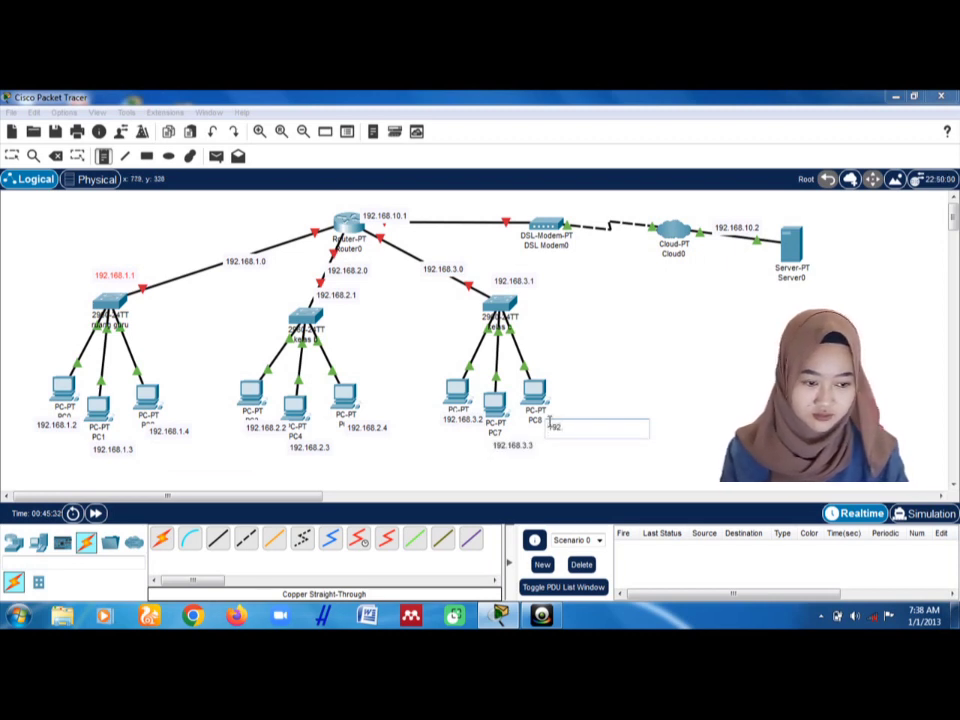
text(168)
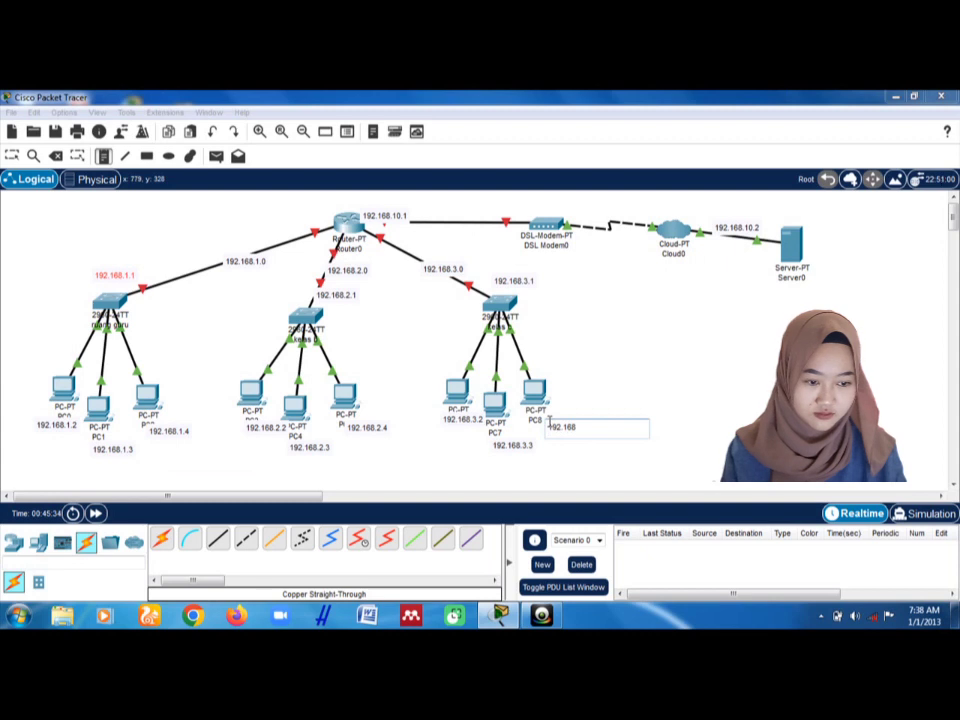
text(.2)
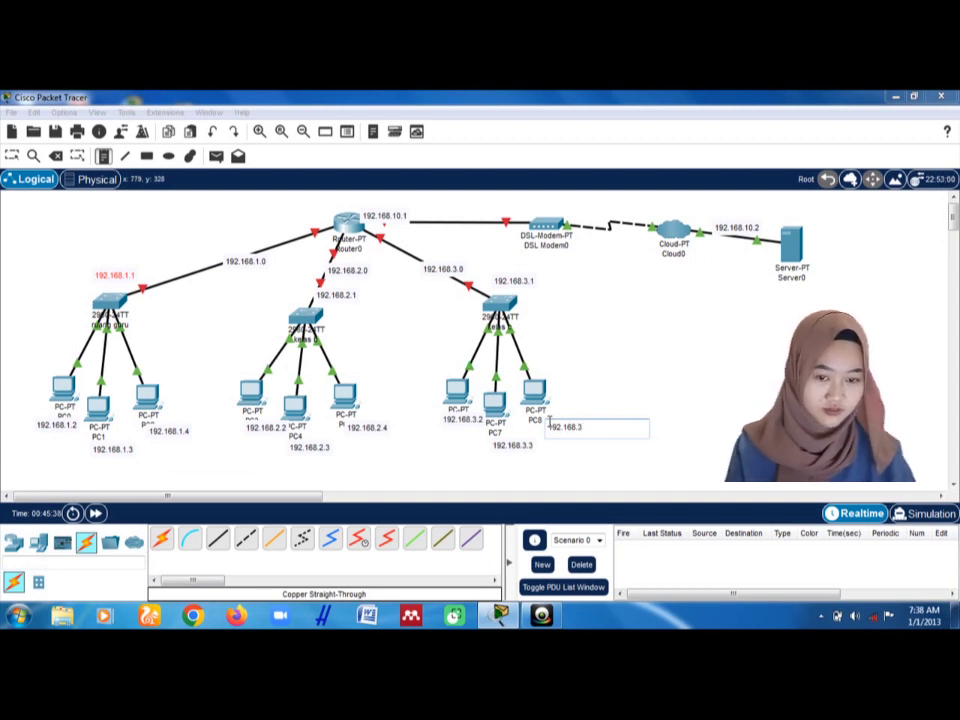
text(.4)
click(12, 156)
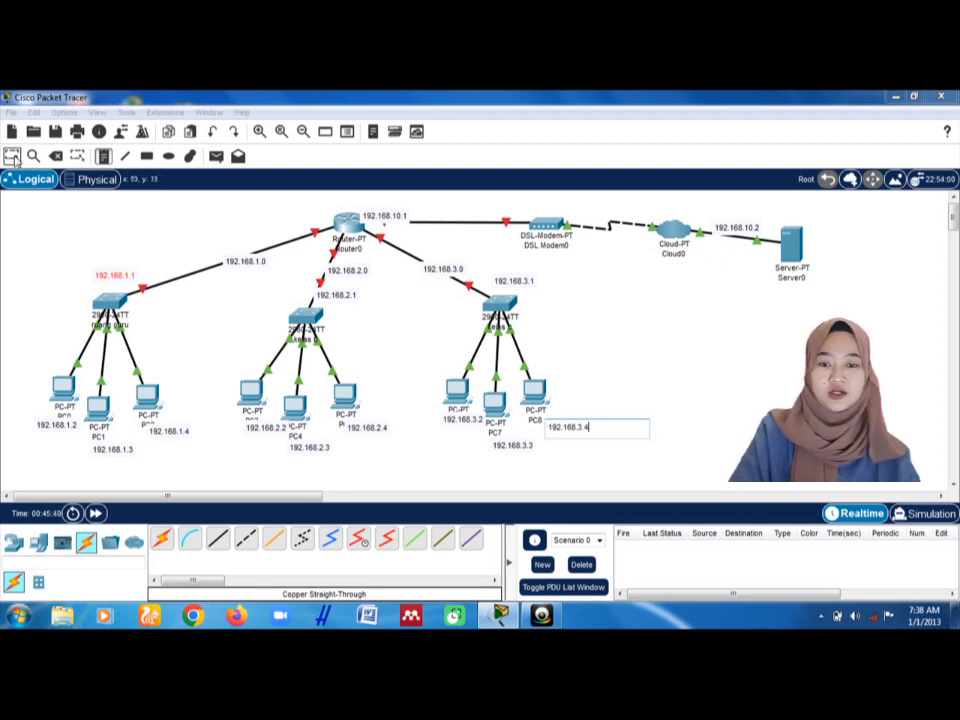
click(230, 257)
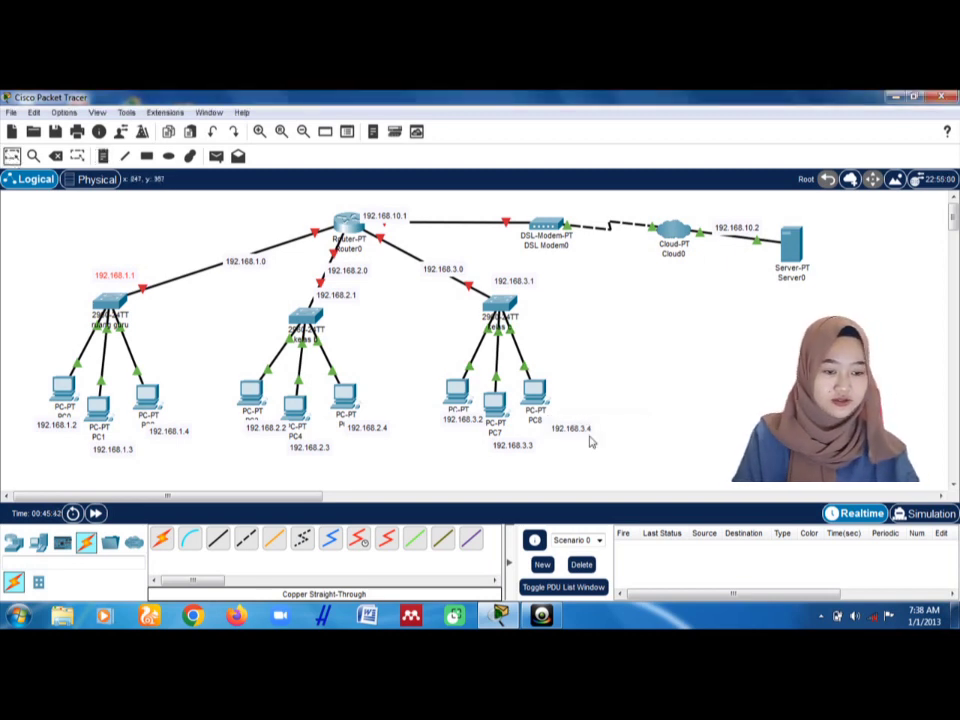
Step: Move the PC address notes in all three groups directly beneath their PCs, clear of the device names
drag(575, 428, 551, 431)
drag(474, 423, 464, 437)
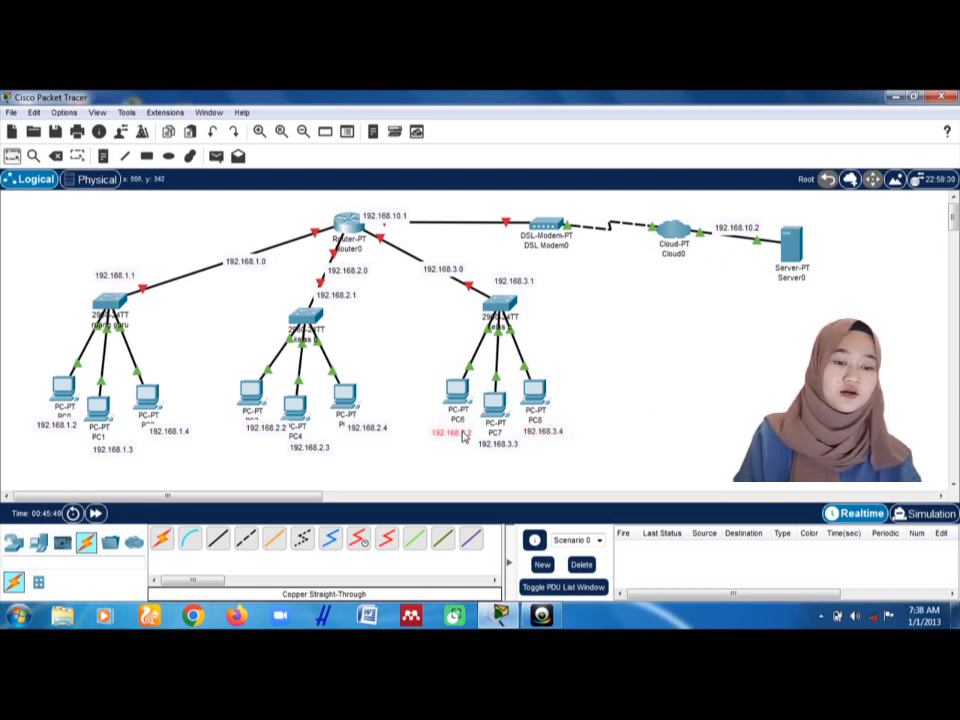
drag(372, 435, 253, 438)
drag(172, 432, 162, 440)
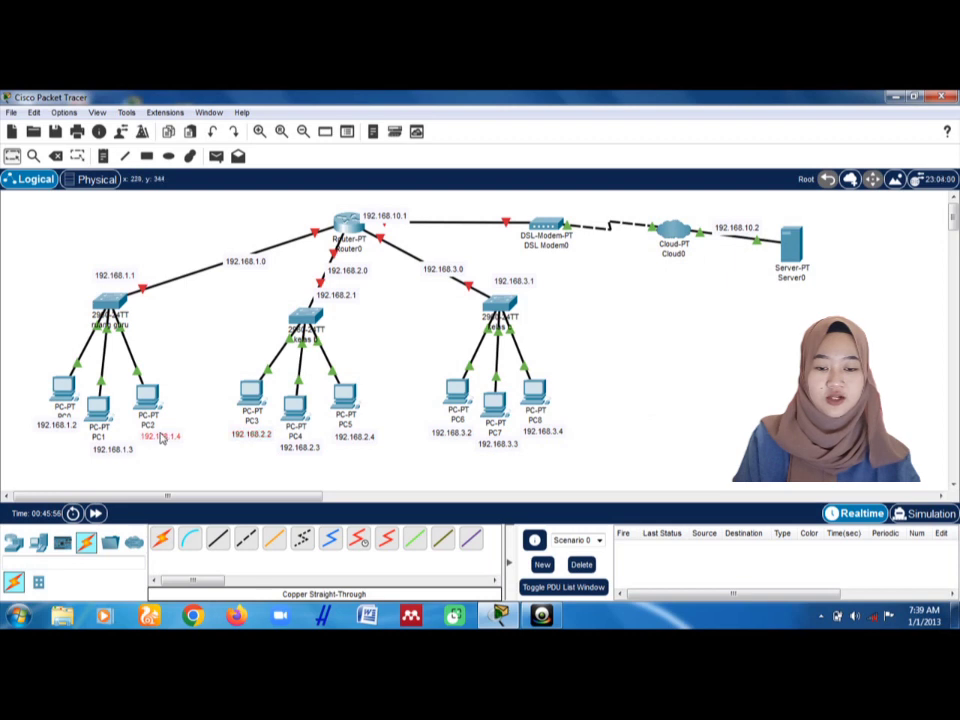
click(122, 449)
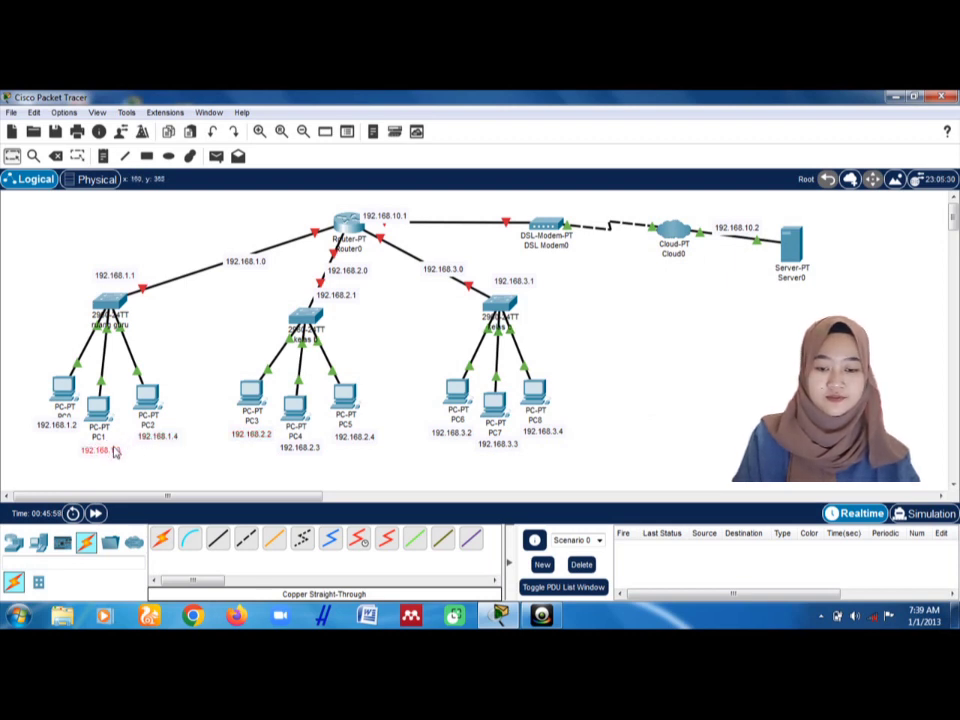
drag(73, 427, 71, 435)
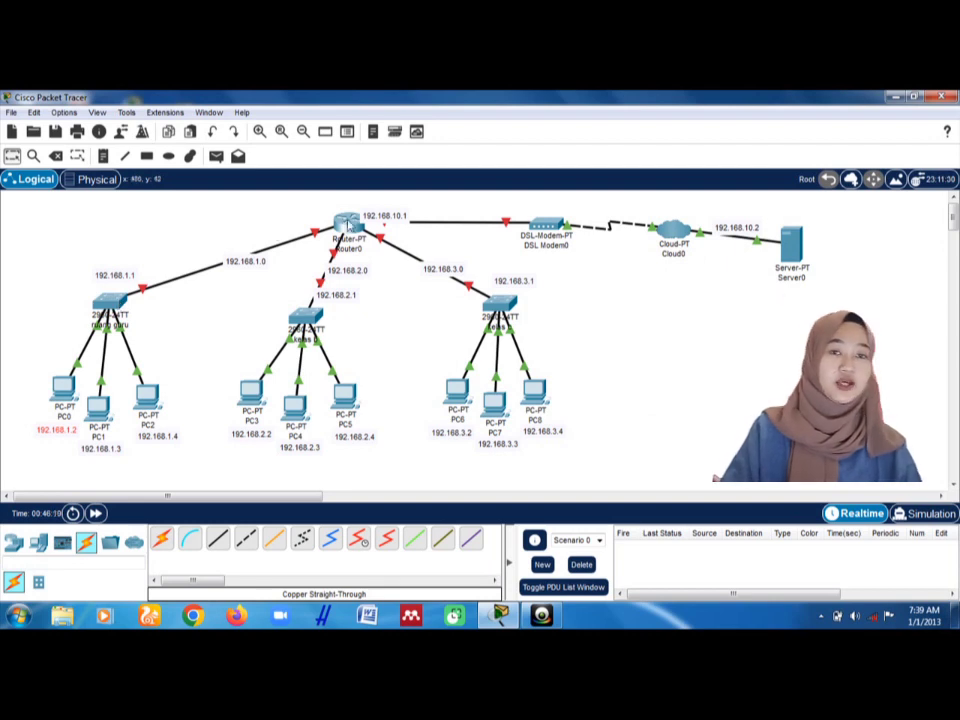
Step: Configure Router0's FastEthernet0/0 interface with IPv4 address 192.168.1.1 and subnet mask 255.255.255.0, and turn its port status on
click(351, 221)
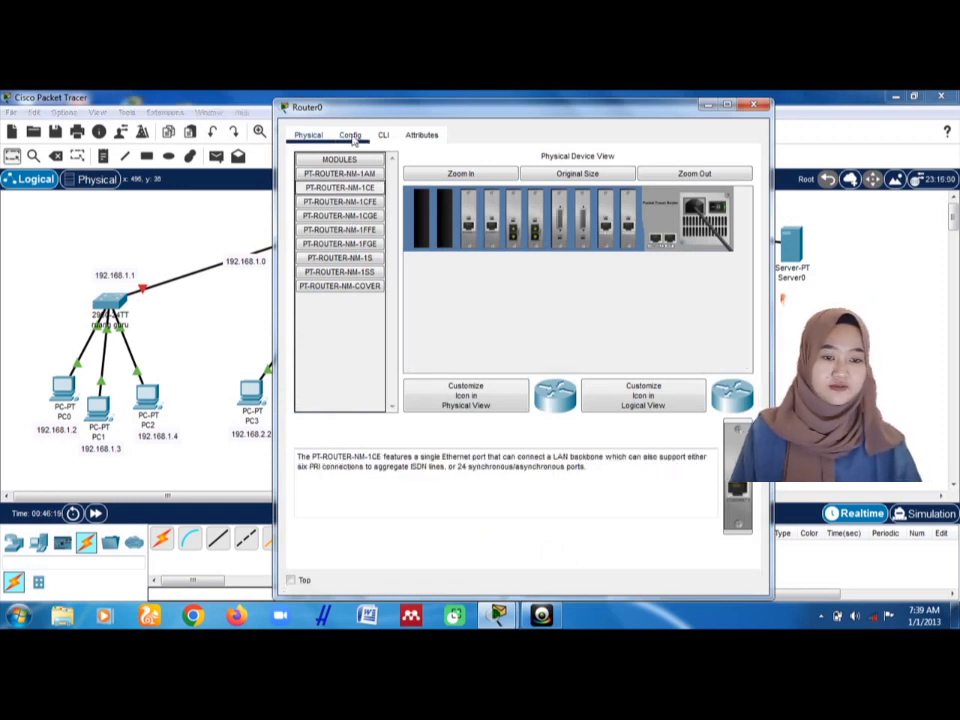
click(351, 135)
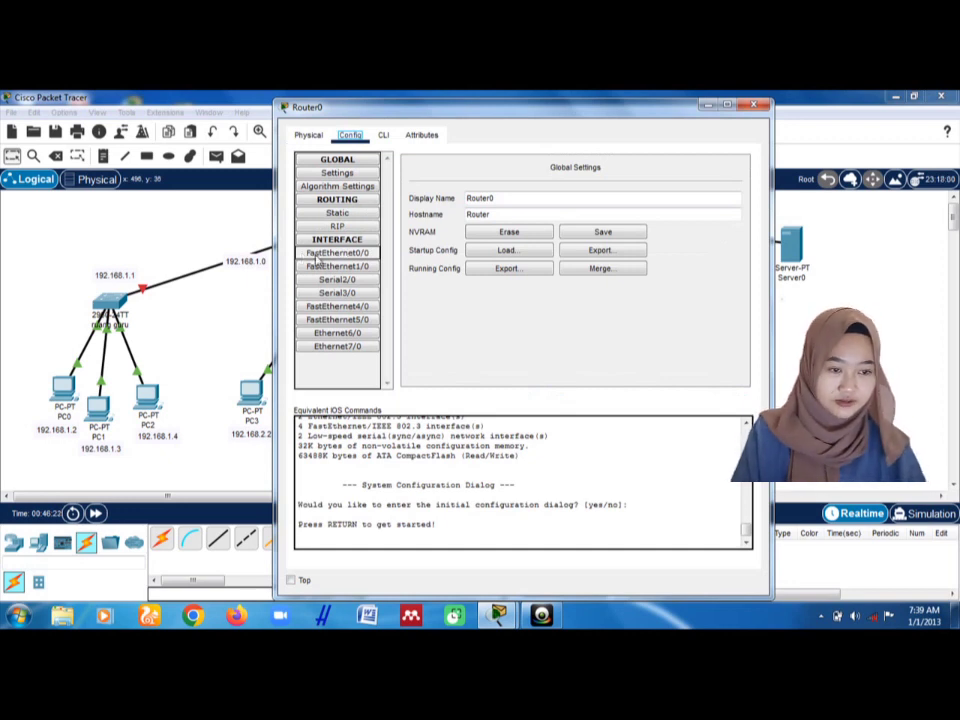
drag(560, 111, 705, 159)
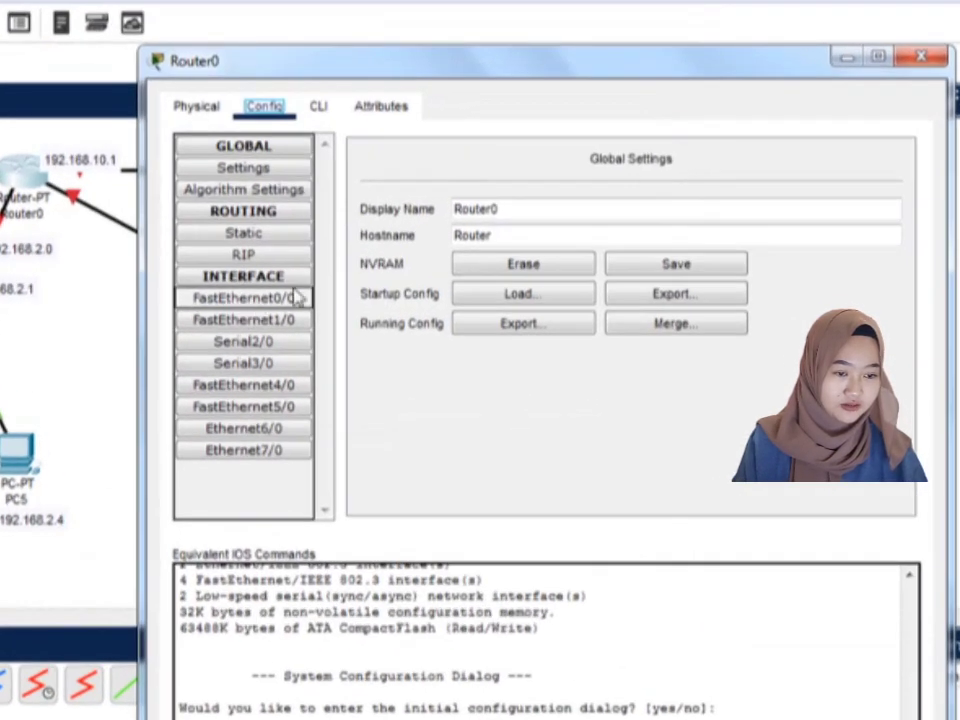
click(281, 302)
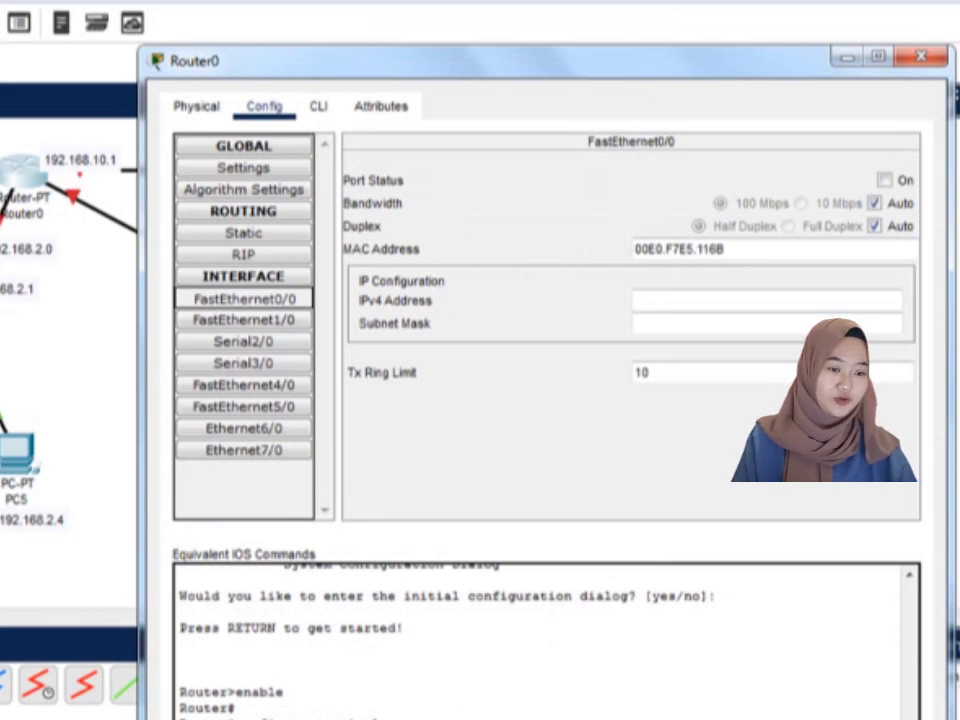
click(651, 309)
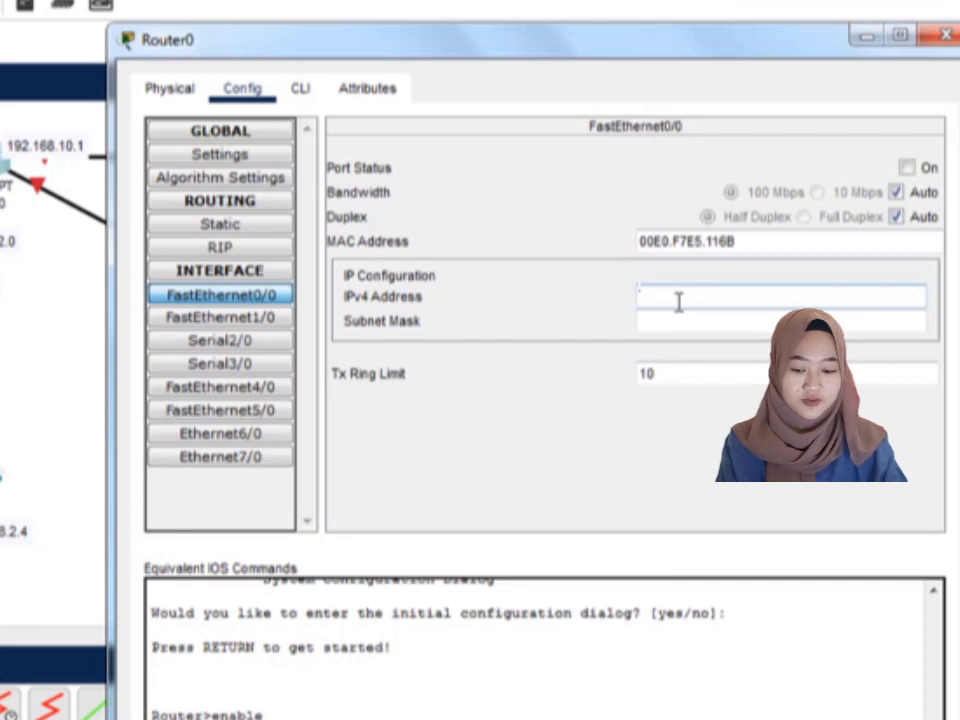
text(1)
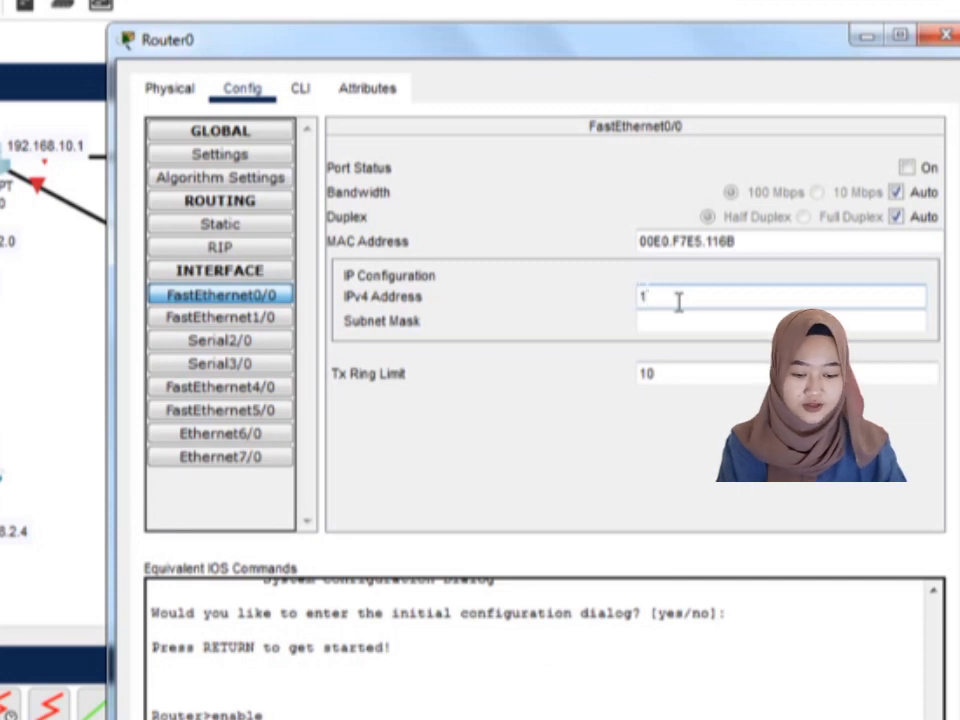
text(92.1)
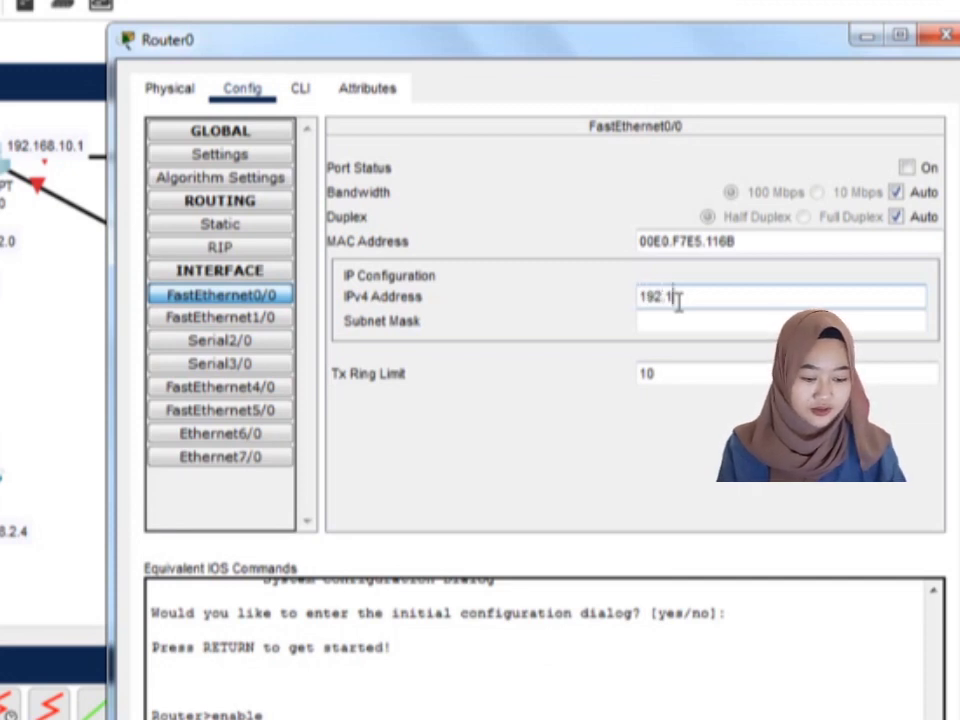
text(68.1)
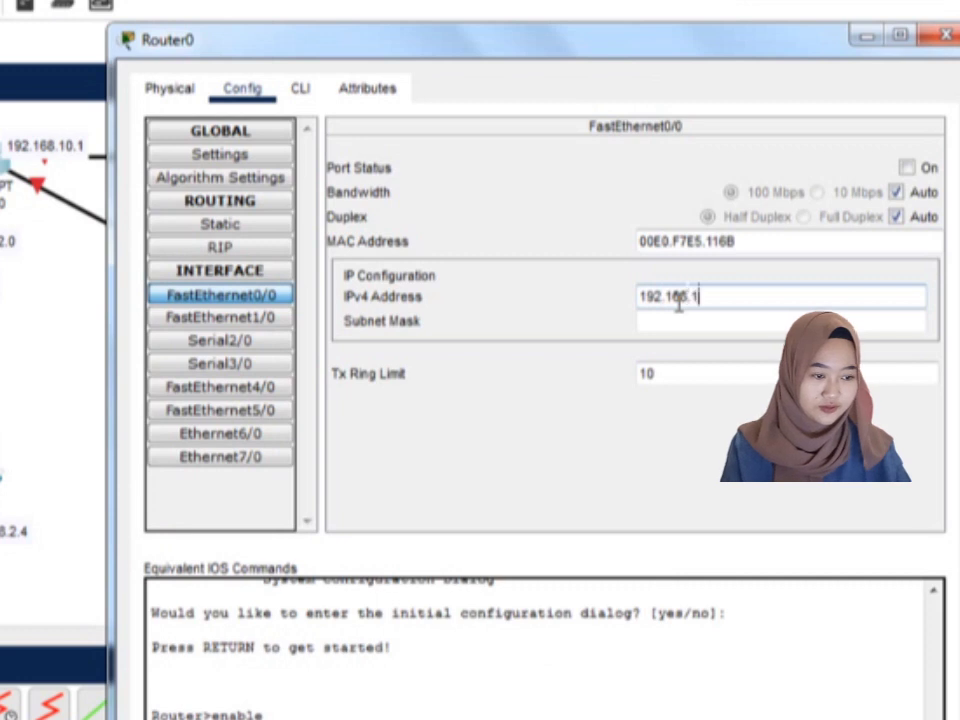
text(.1)
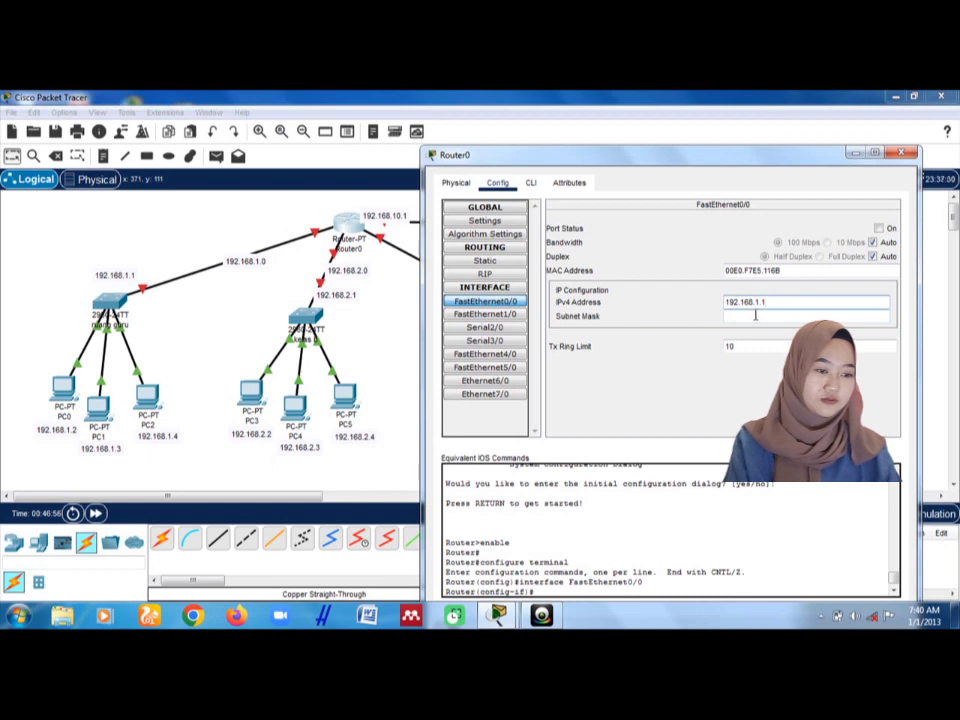
click(756, 316)
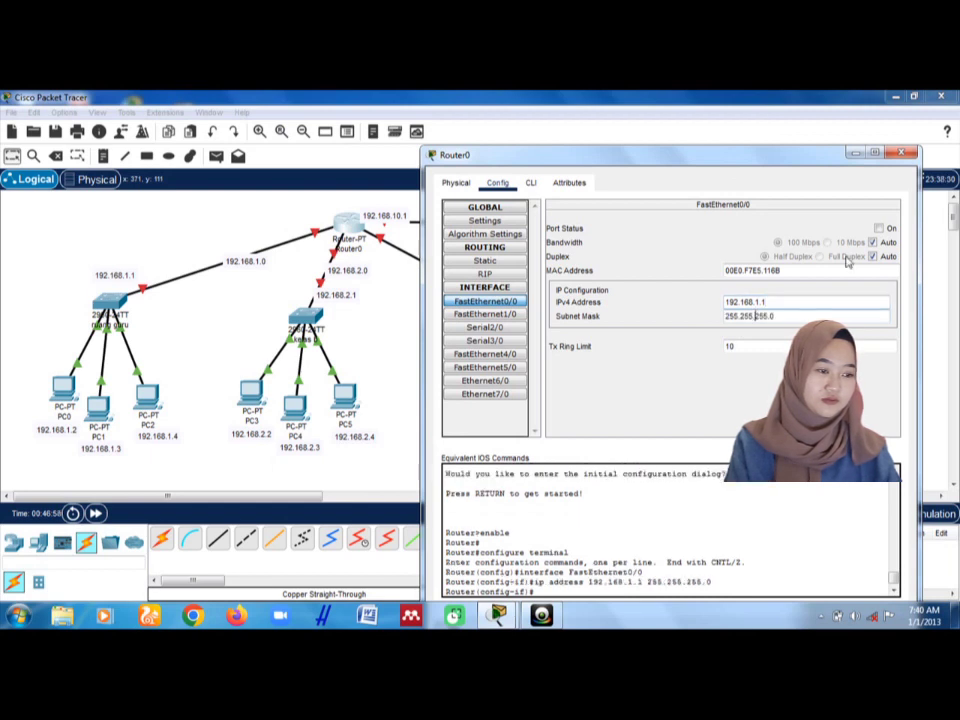
click(878, 229)
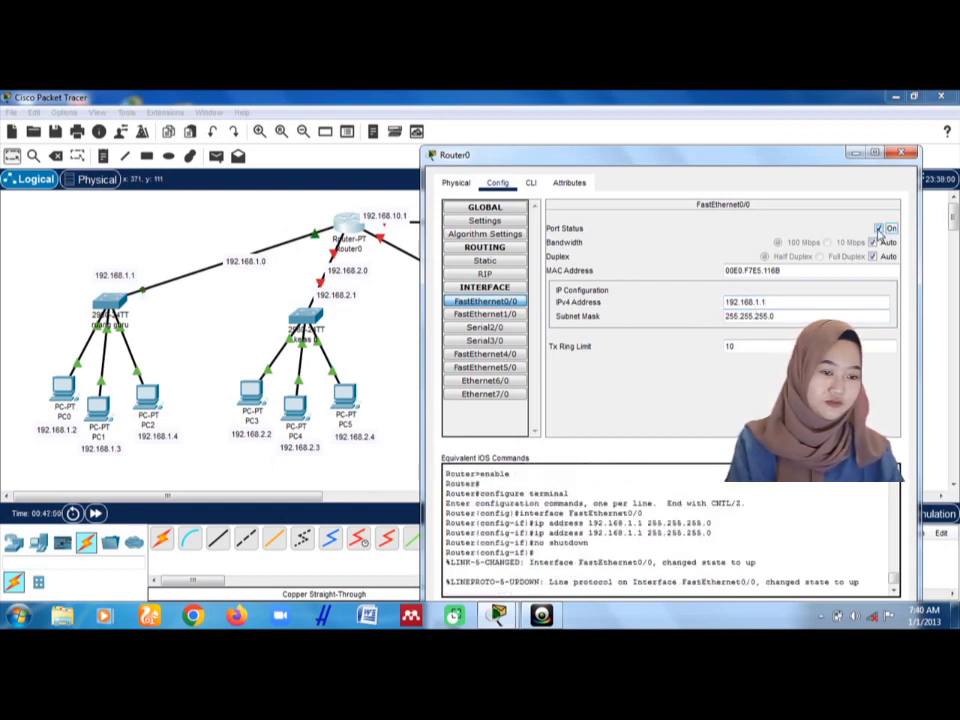
Step: Configure Router0's FastEthernet1/0 interface with IPv4 address 192.168.2.1 and subnet mask 255.255.255.0, and turn its port status on
click(487, 300)
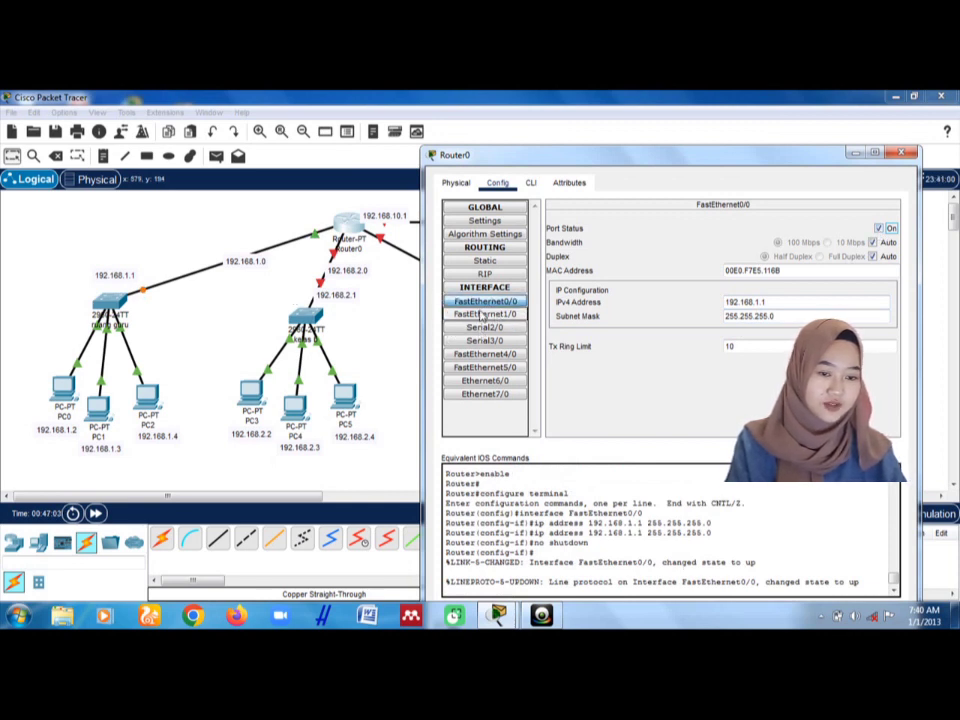
click(490, 314)
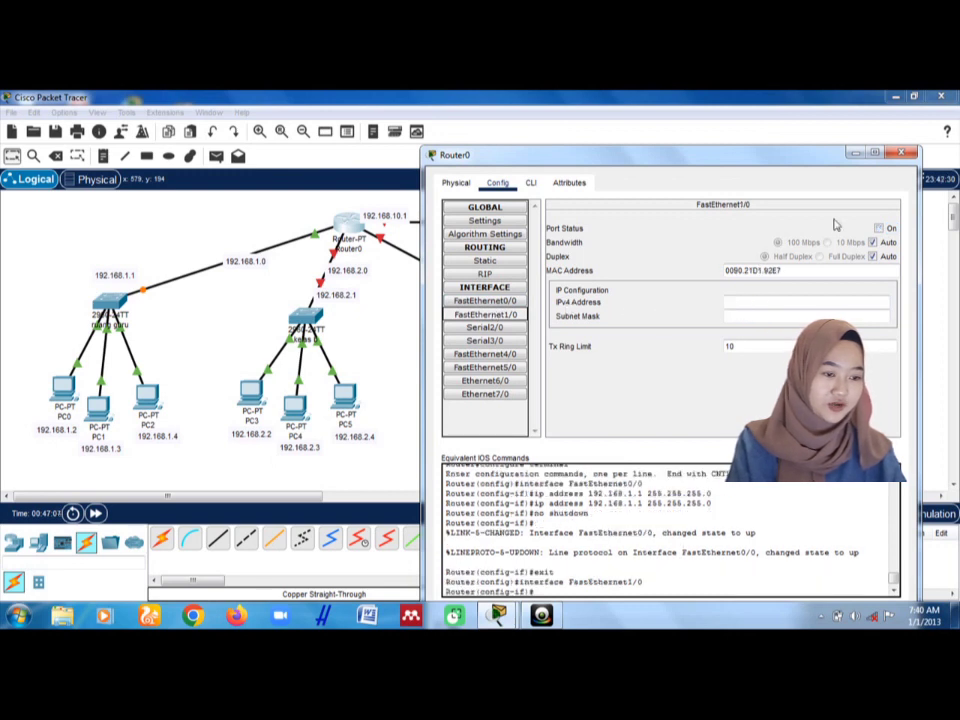
click(760, 301)
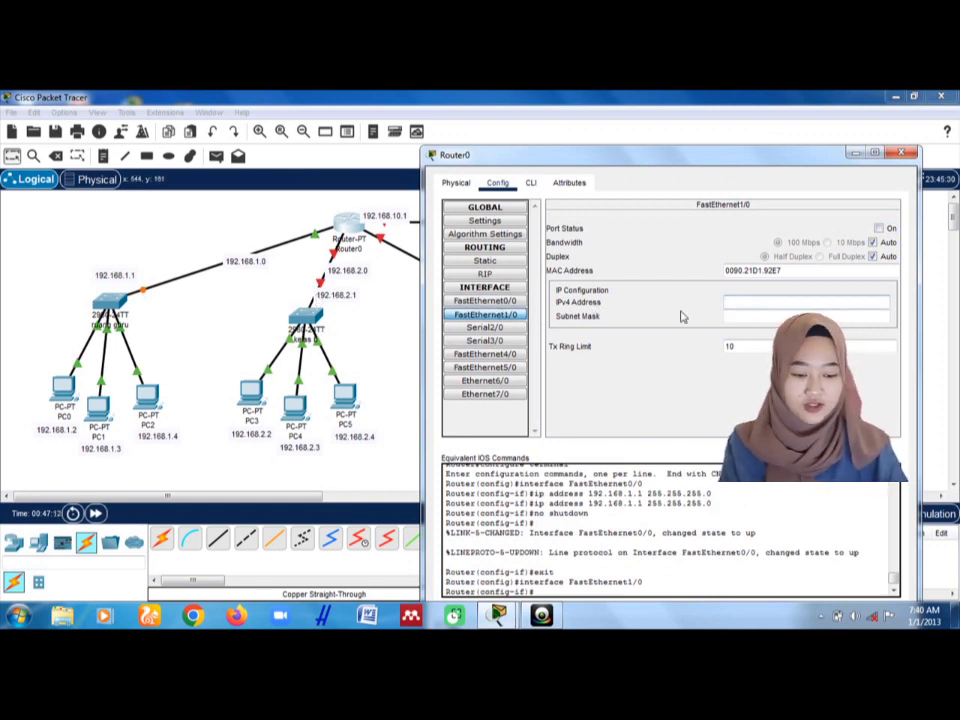
click(733, 303)
text(192)
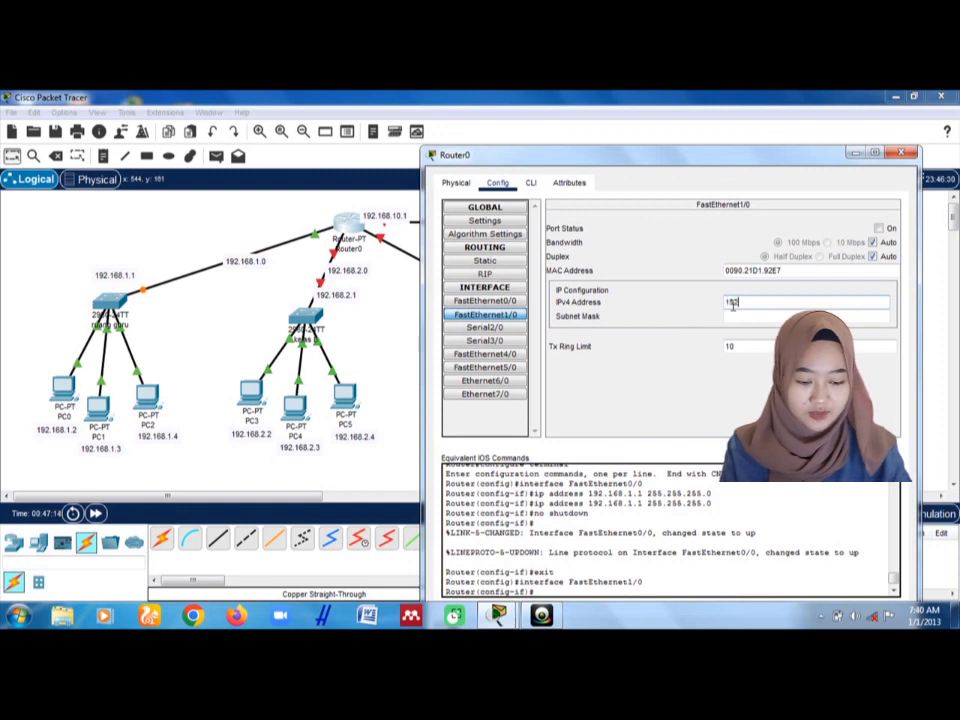
text(.168)
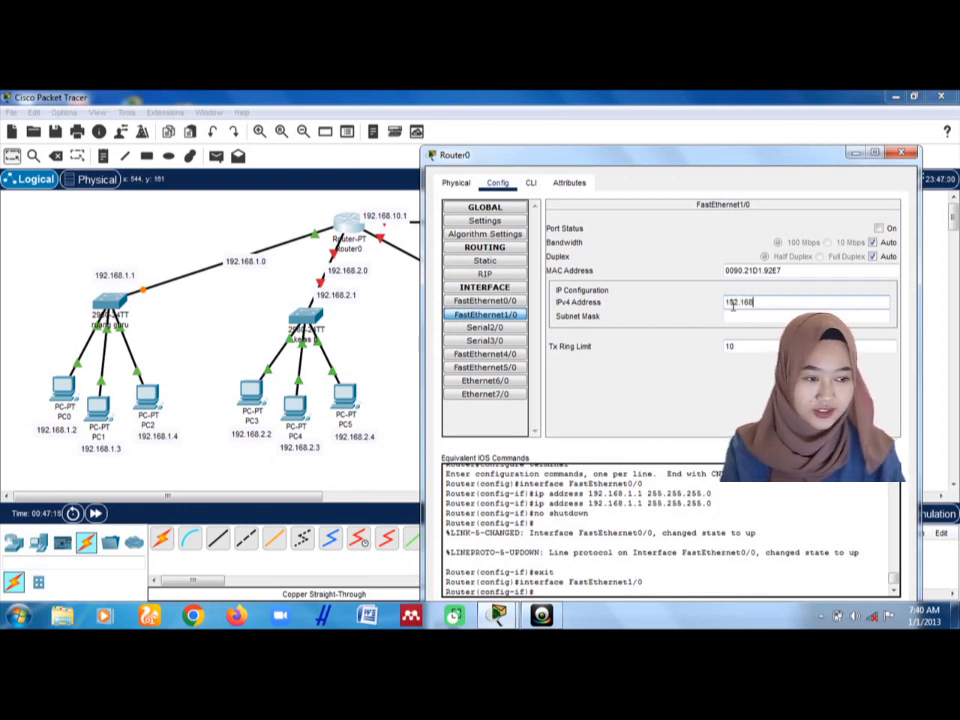
text(.2.1)
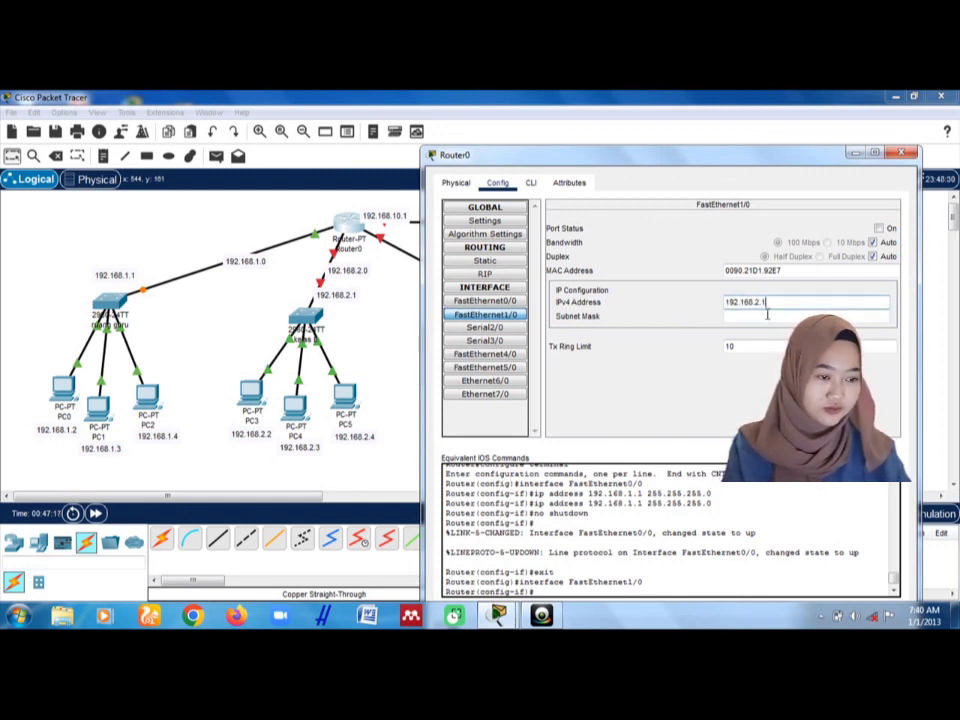
click(767, 315)
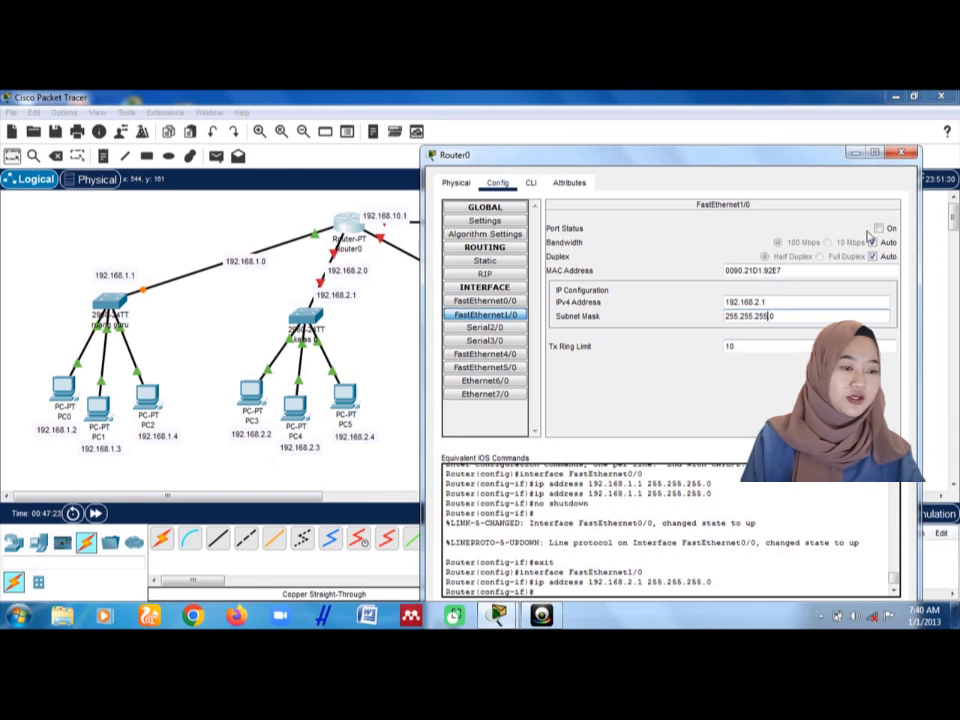
click(878, 228)
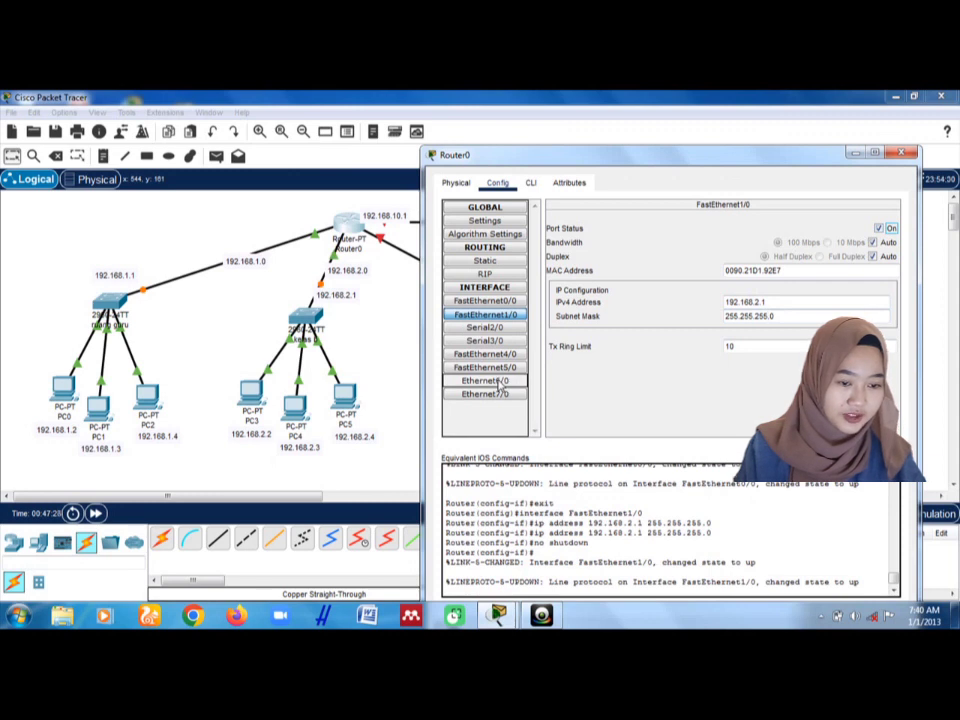
Step: Configure Router0's Ethernet6/0 interface with IPv4 address 192.168.3.1 and subnet mask 255.255.255.0, and turn its port status on
click(503, 384)
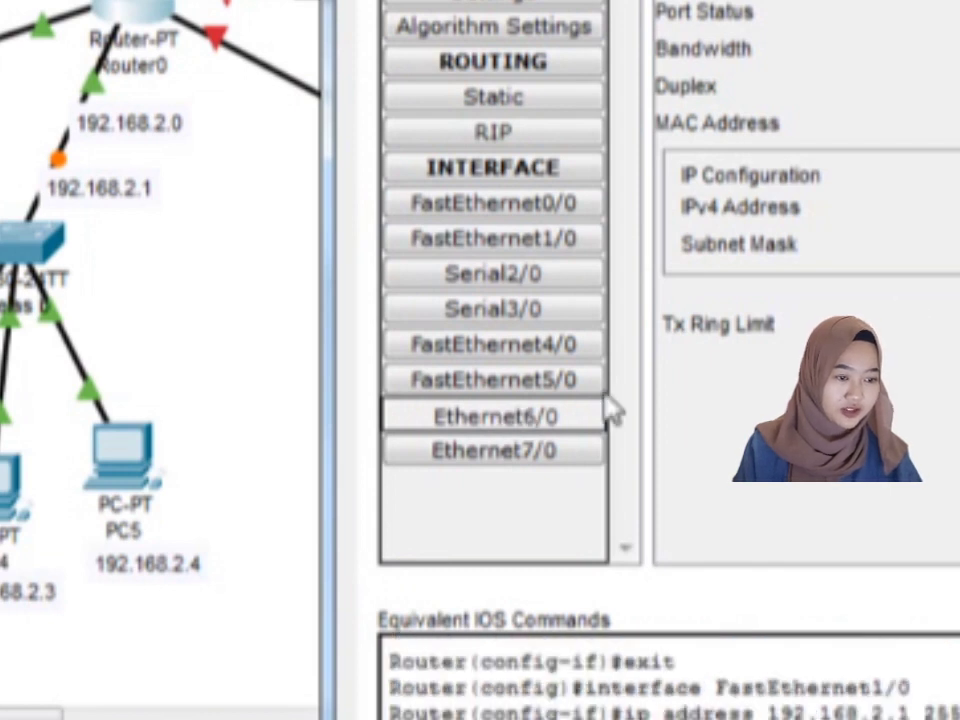
click(525, 418)
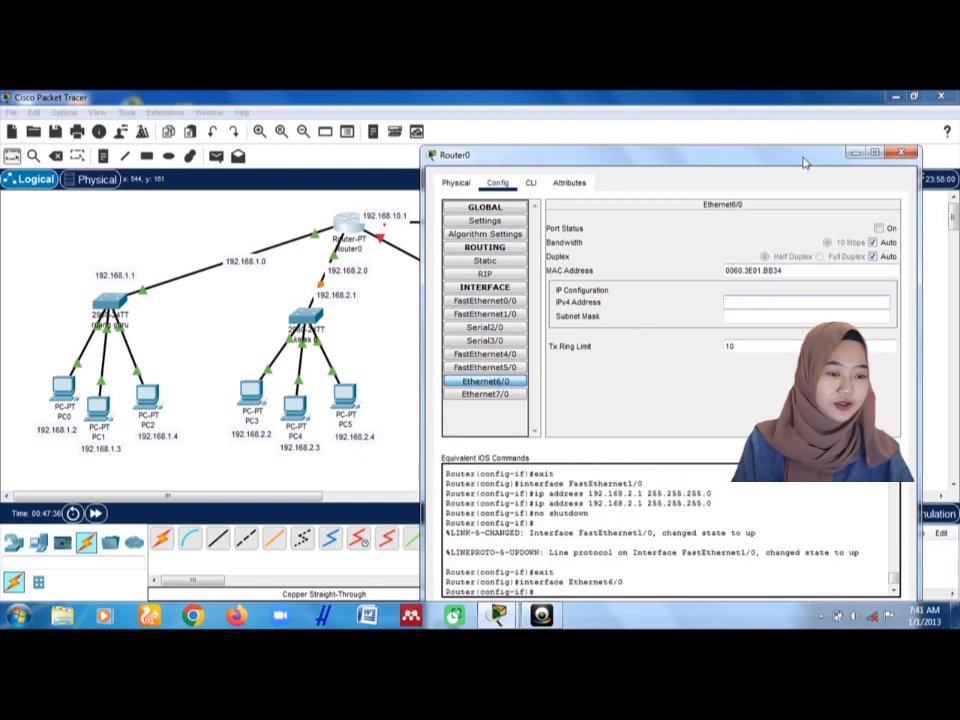
mouse_move(804, 161)
mouse_down()
mouse_move(521, 430)
mouse_move(807, 294)
mouse_move(801, 225)
mouse_move(815, 155)
mouse_up()
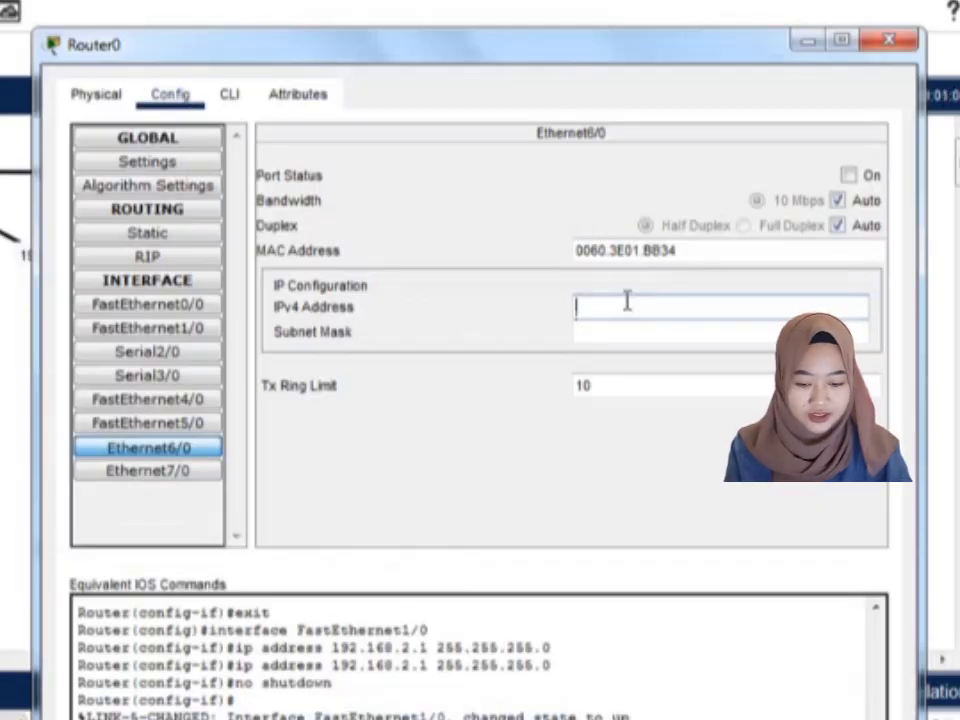
text(192.168.3.1)
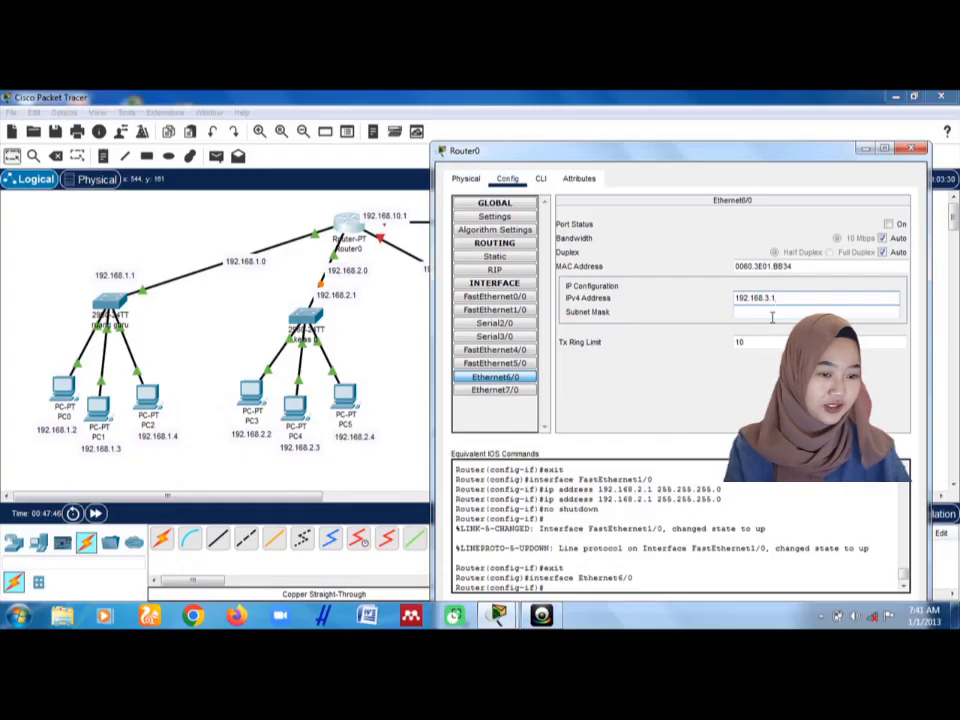
click(642, 340)
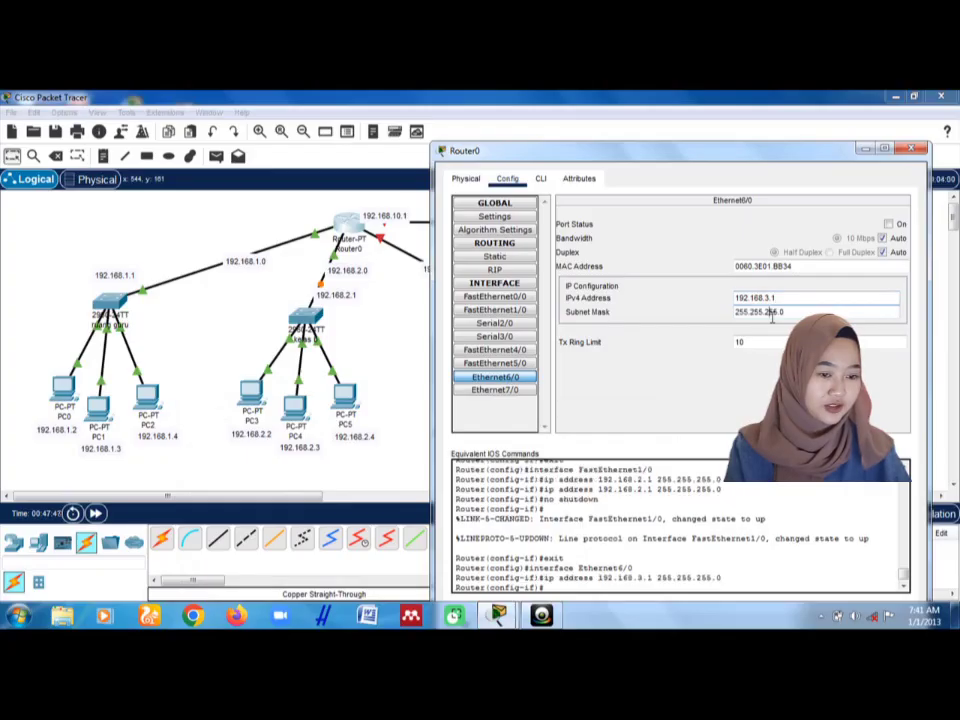
click(889, 224)
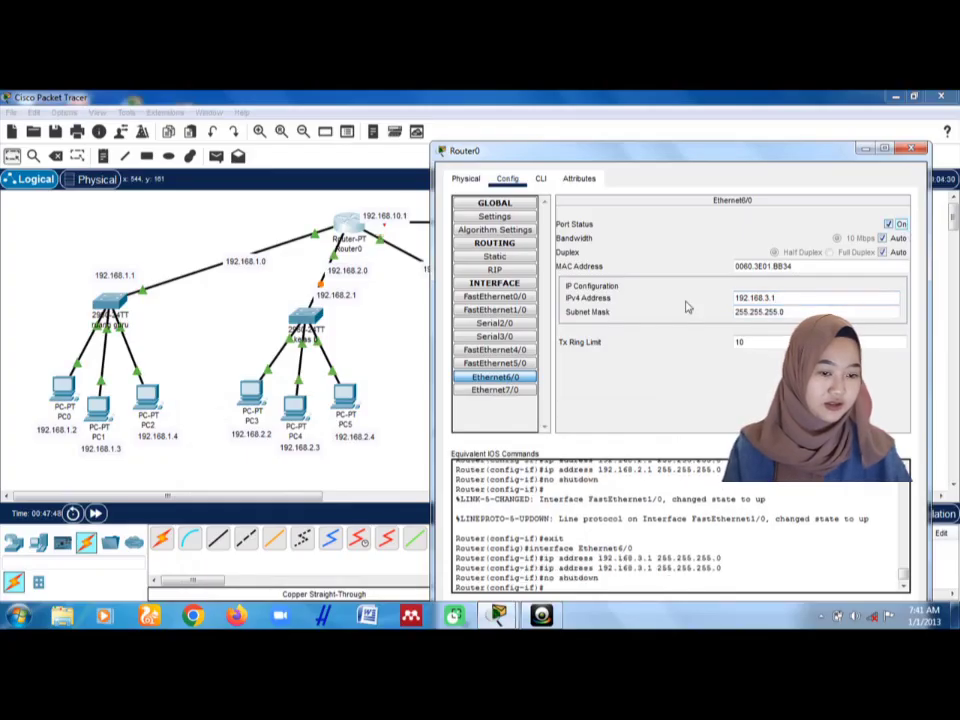
Step: Configure Router0's Ethernet7/0 interface with IPv4 address 192.168.10.1 and subnet mask 255.255.255.0, turn its port status on, and close the router window
click(511, 391)
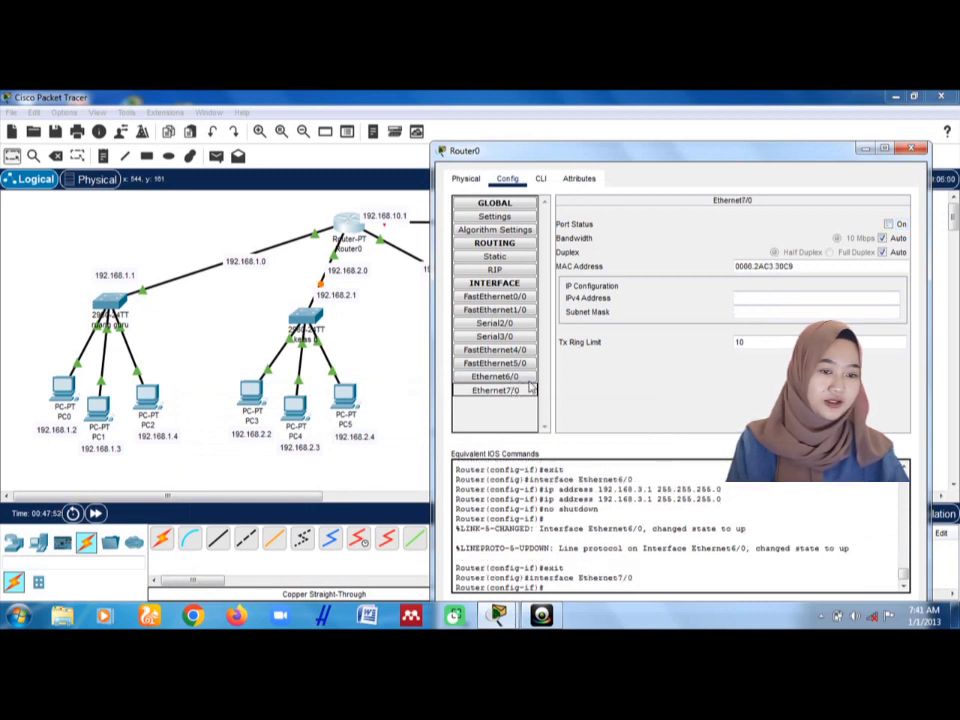
drag(600, 150, 494, 262)
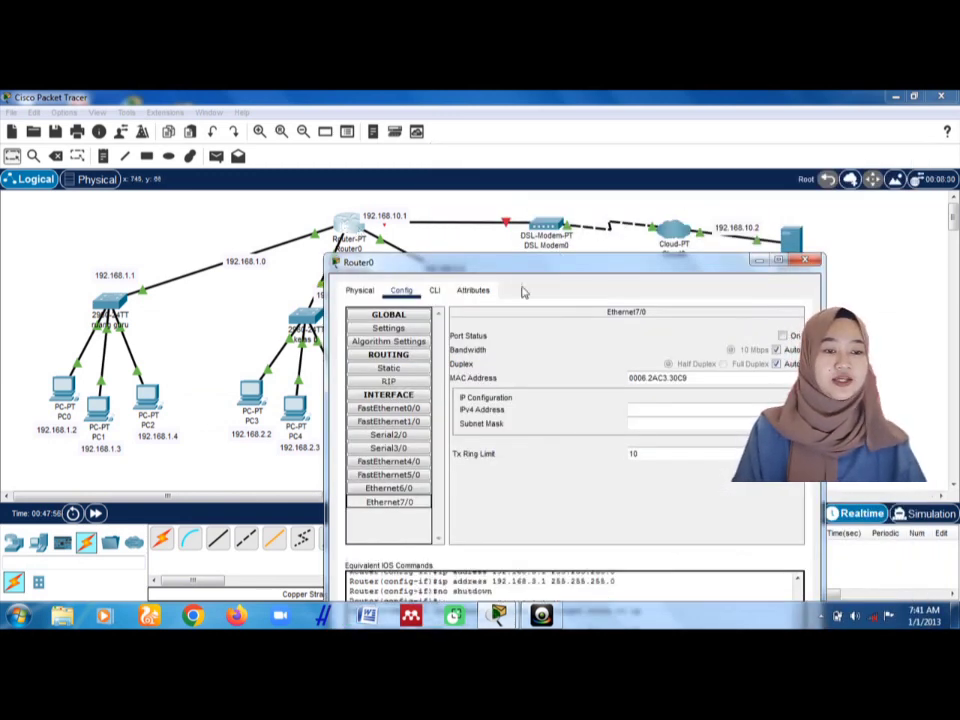
drag(558, 257, 634, 203)
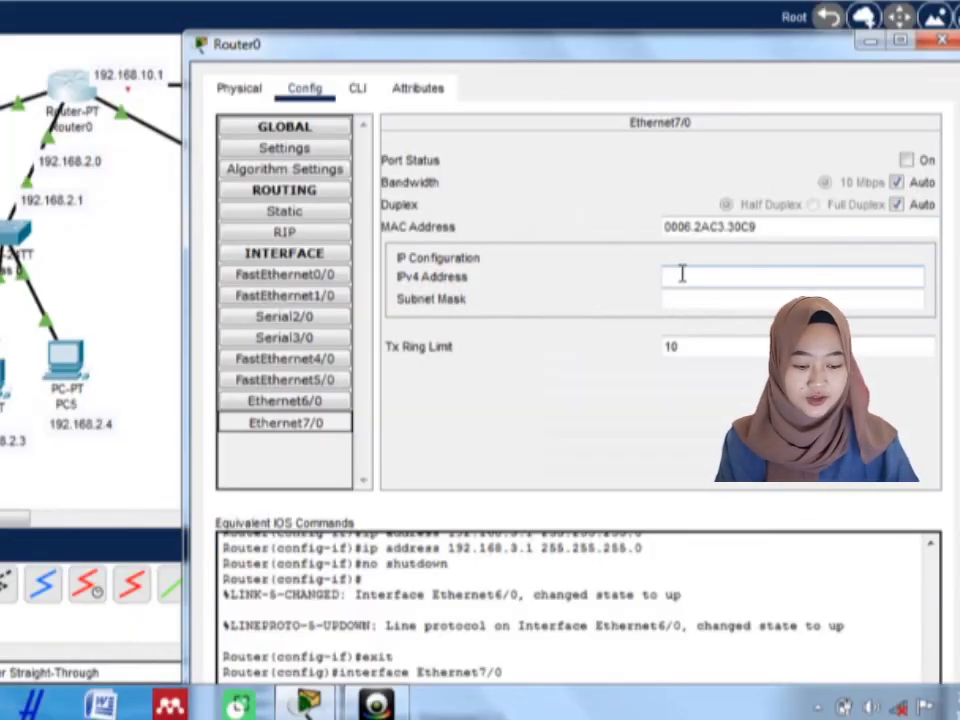
click(682, 274)
text(192.168)
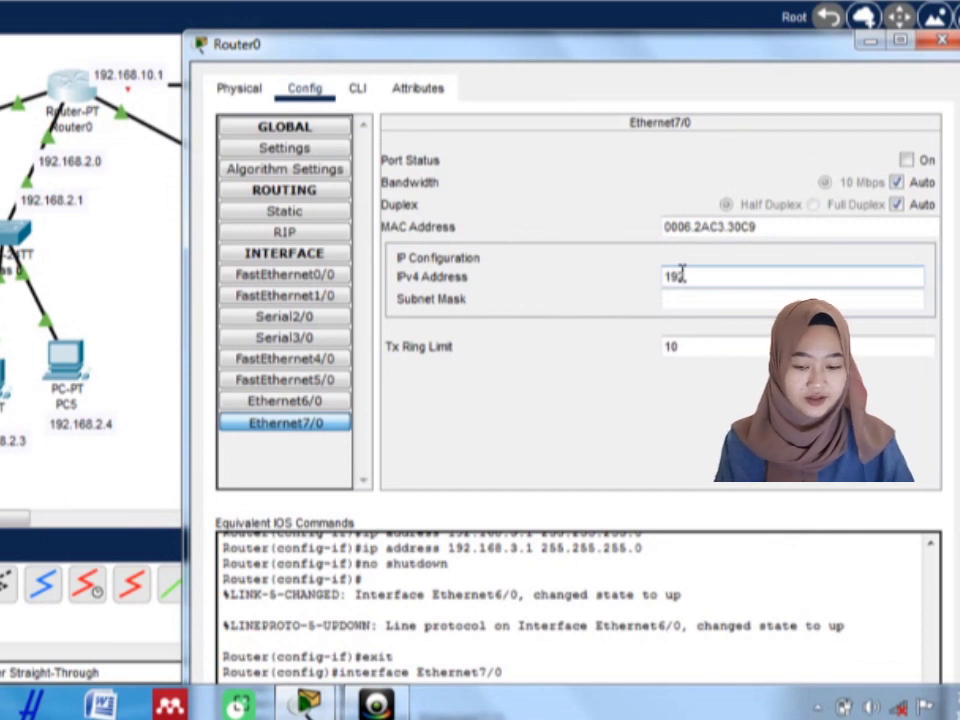
text(.10)
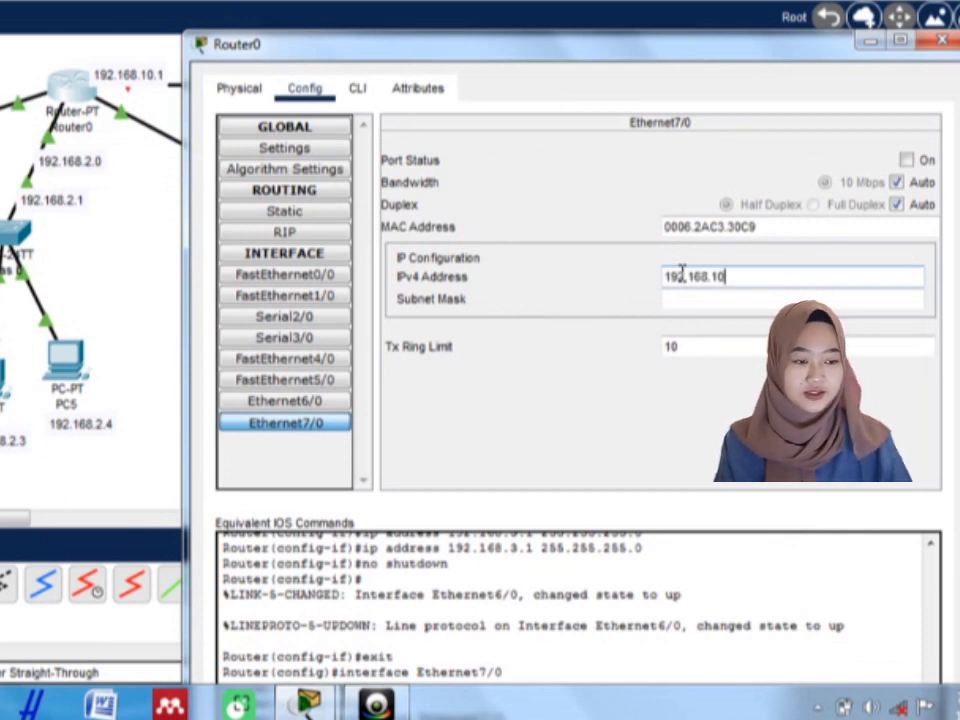
text(.1)
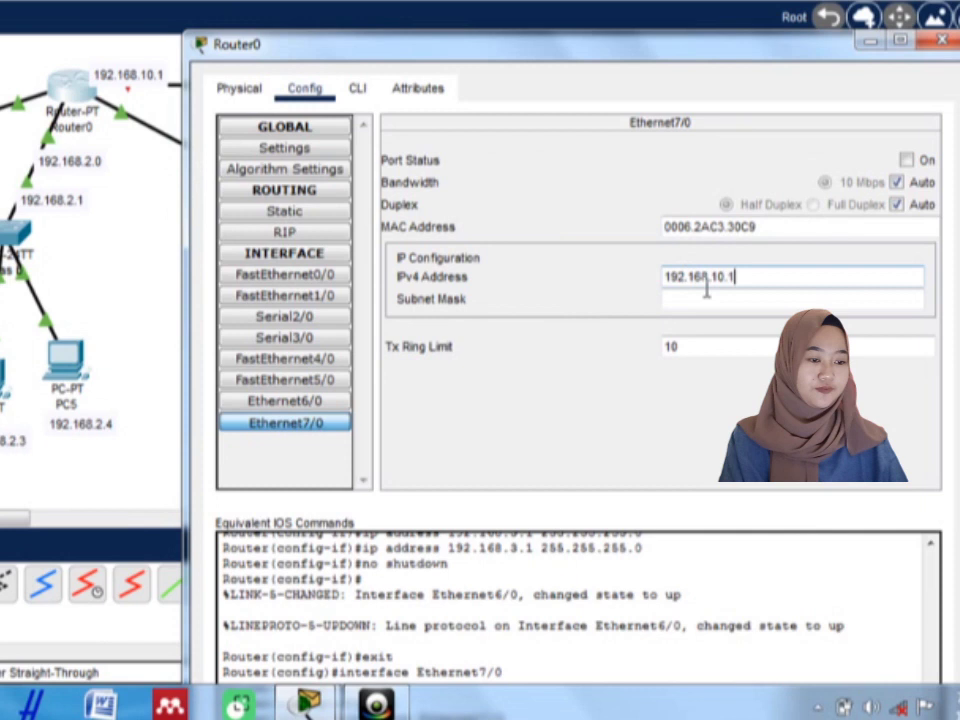
click(741, 300)
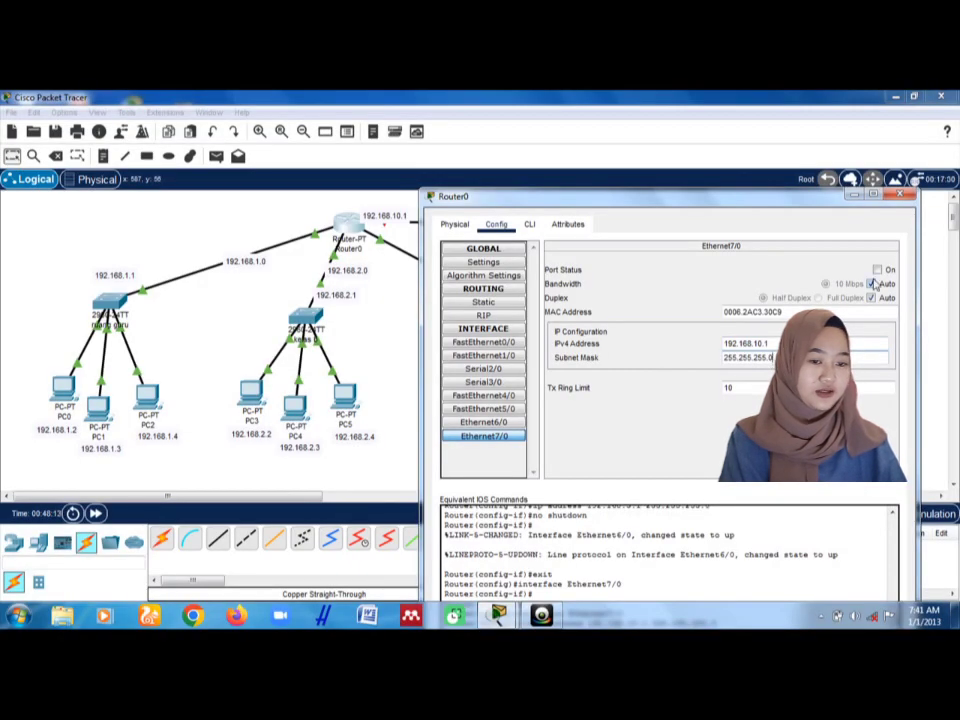
click(878, 270)
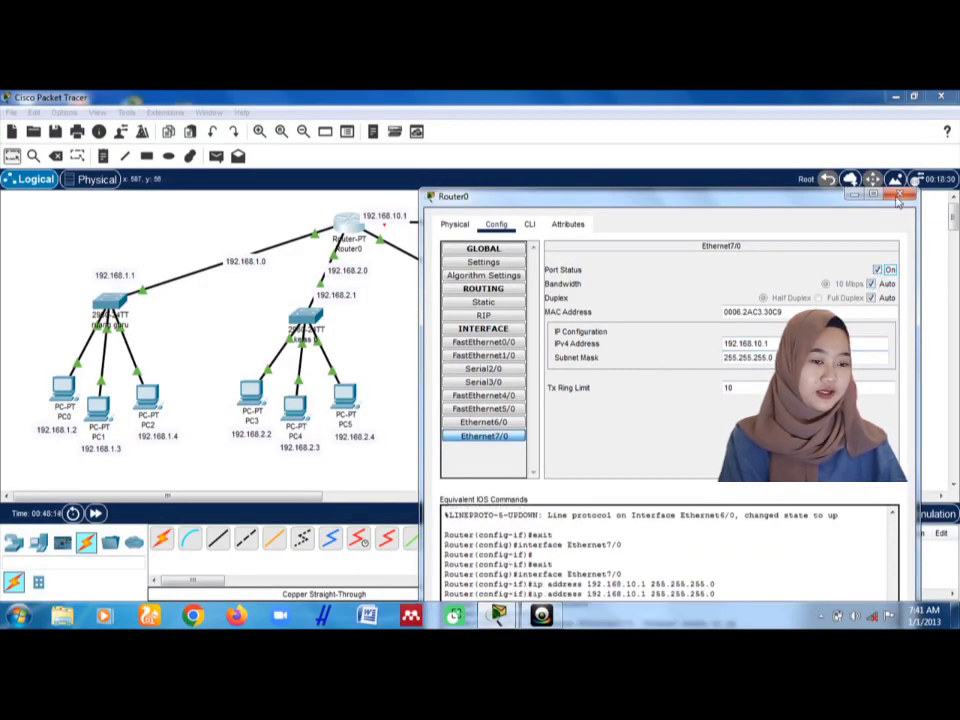
click(901, 197)
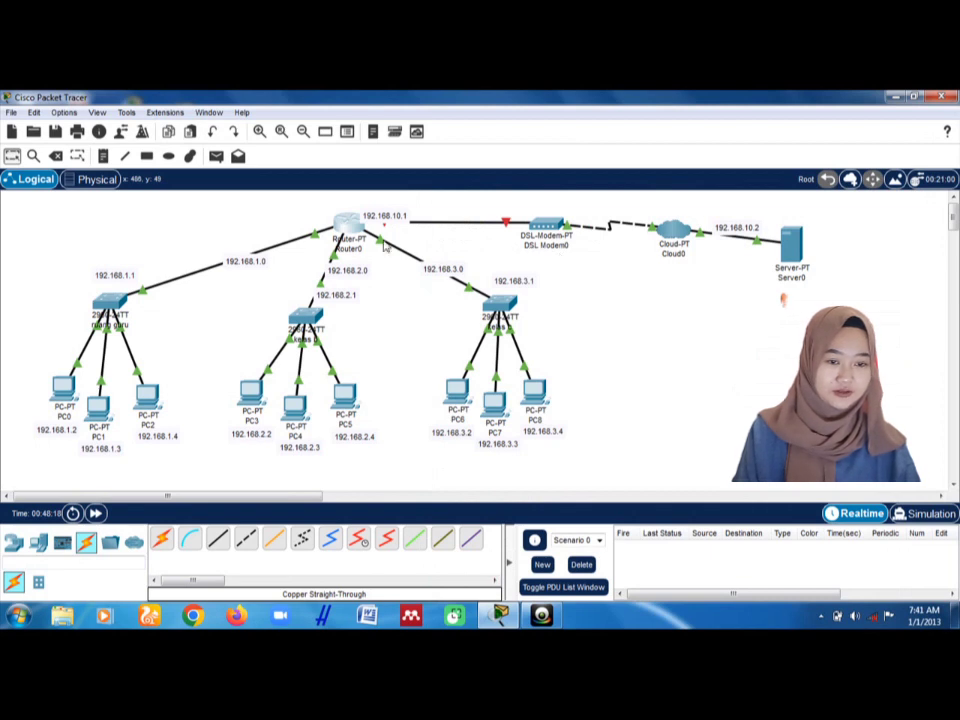
Step: Reopen Router0's Ethernet7/0 interface settings, switch its port status off and back on, and close the router window
click(357, 228)
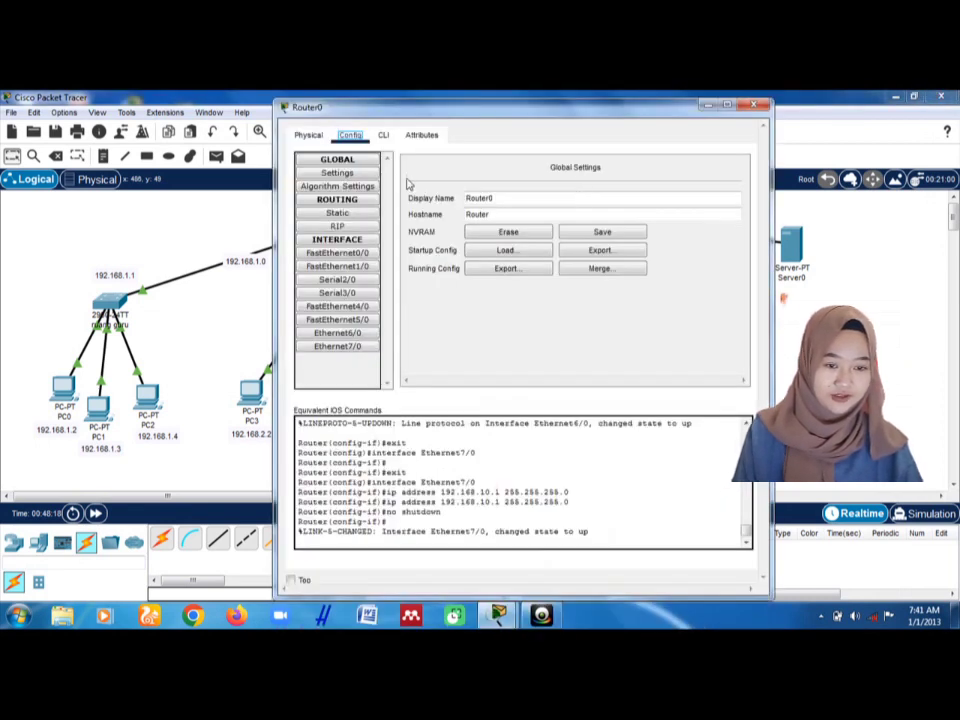
click(338, 186)
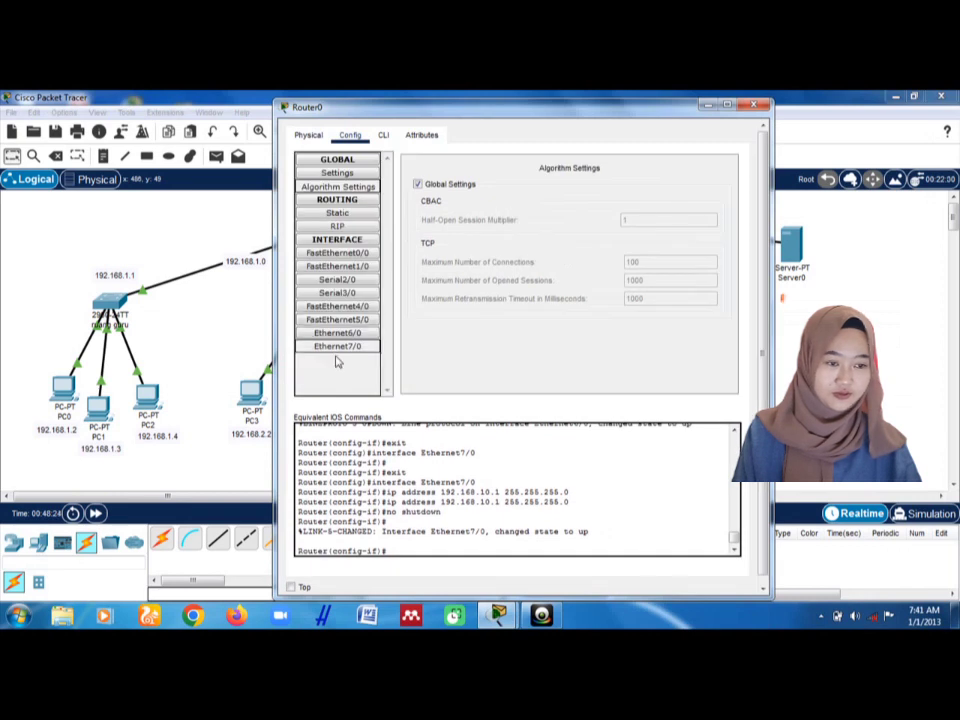
click(338, 347)
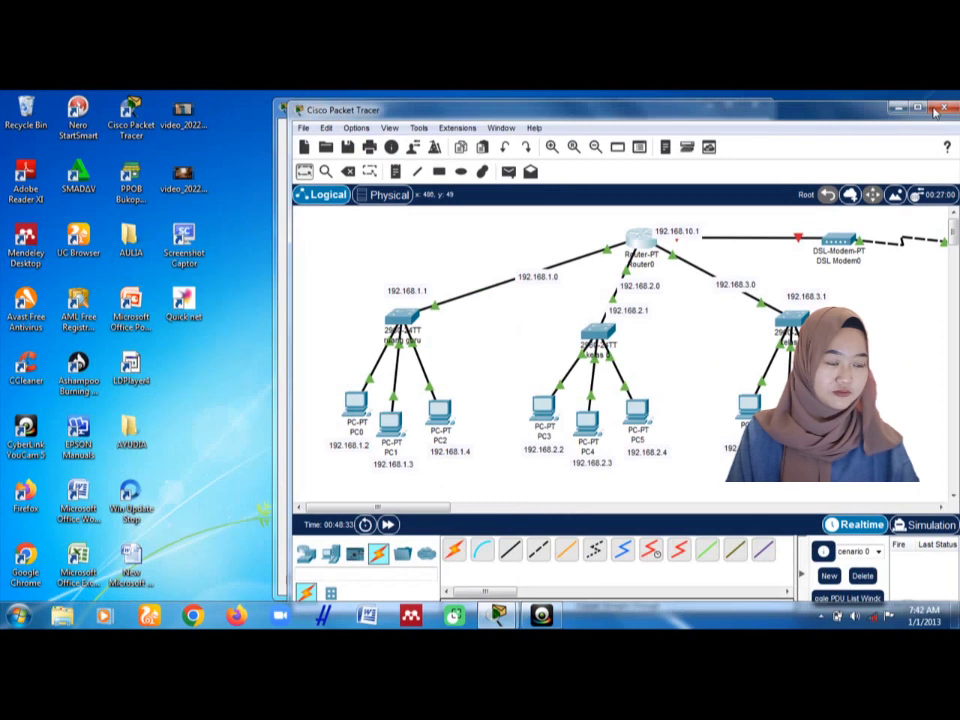
click(918, 108)
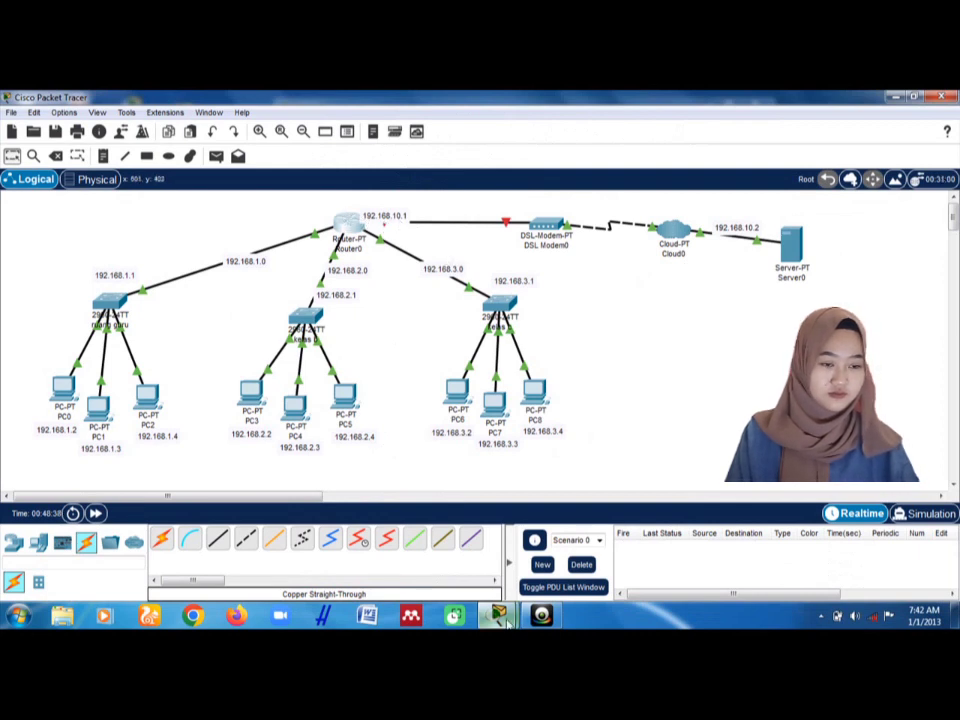
mouse_move(500, 615)
click(555, 540)
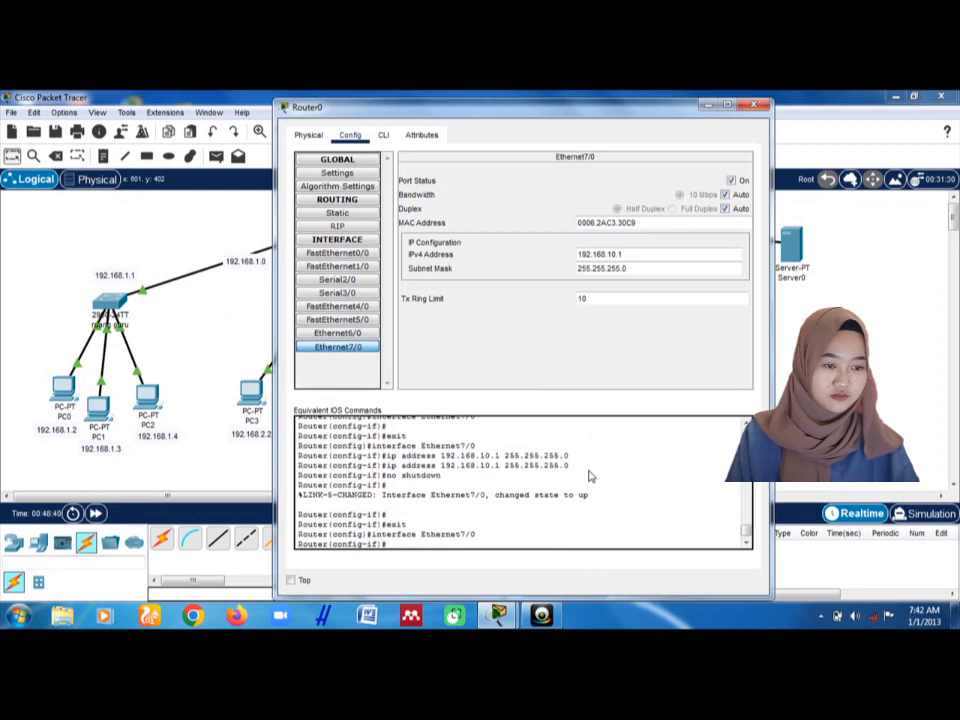
click(637, 256)
click(635, 256)
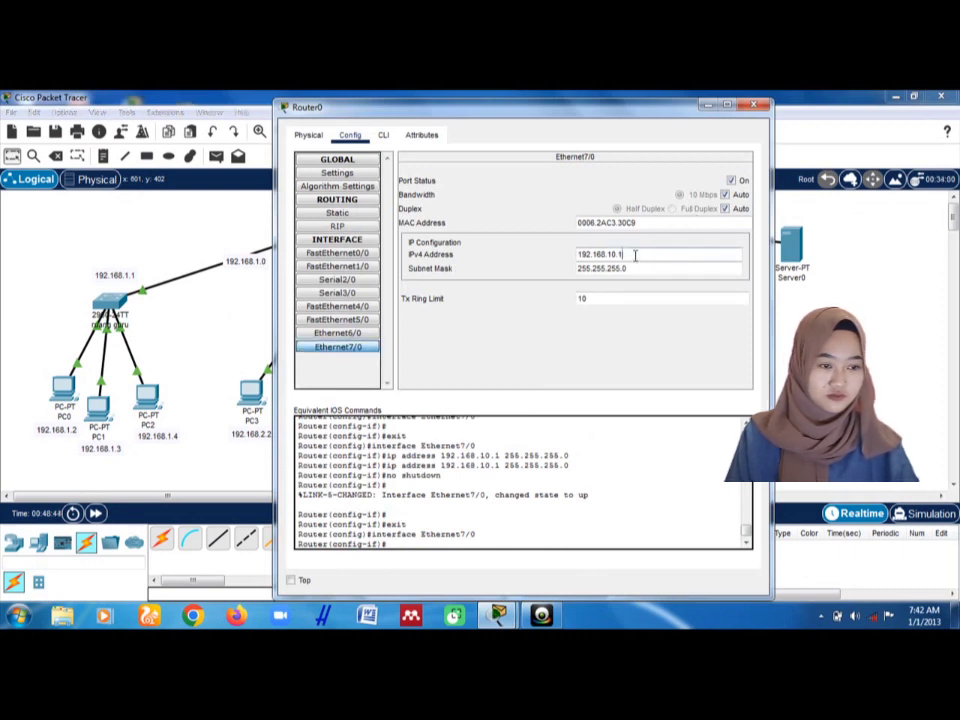
click(732, 181)
click(732, 181)
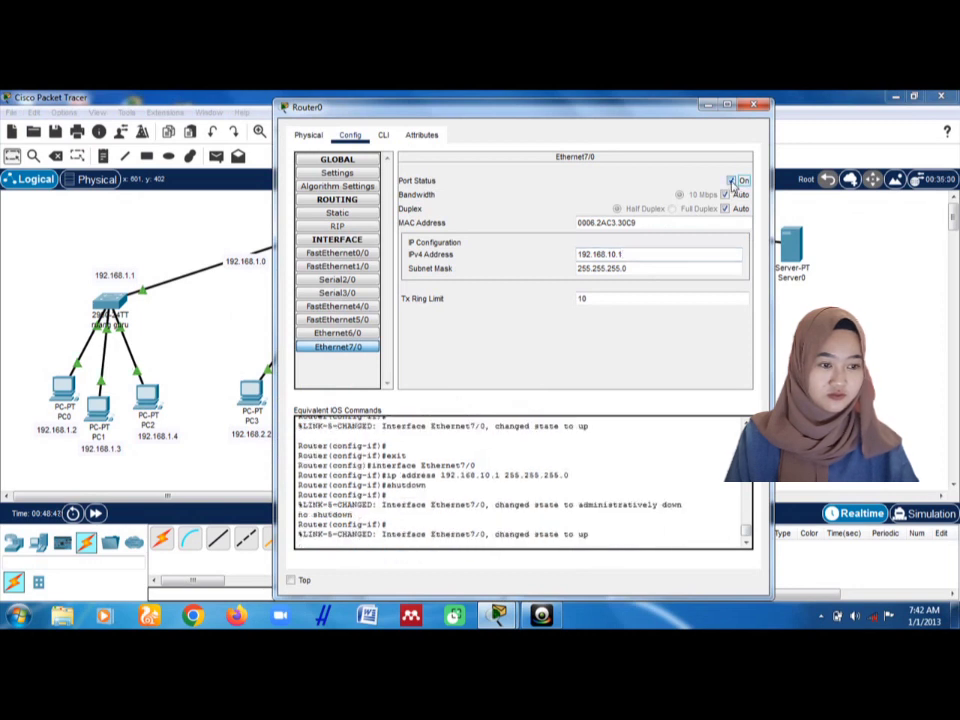
click(757, 107)
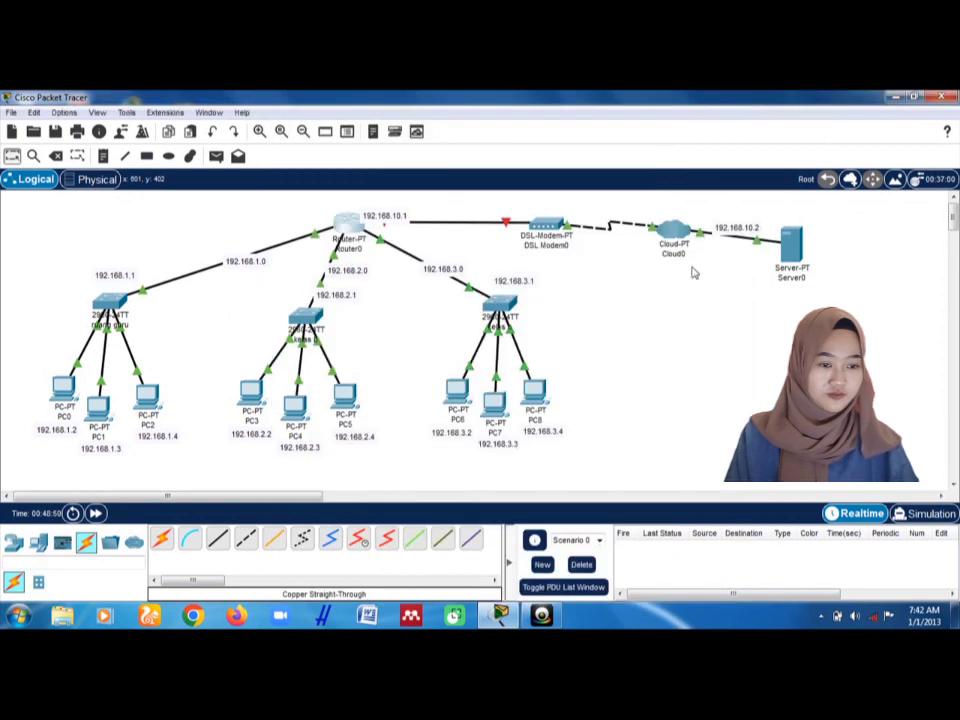
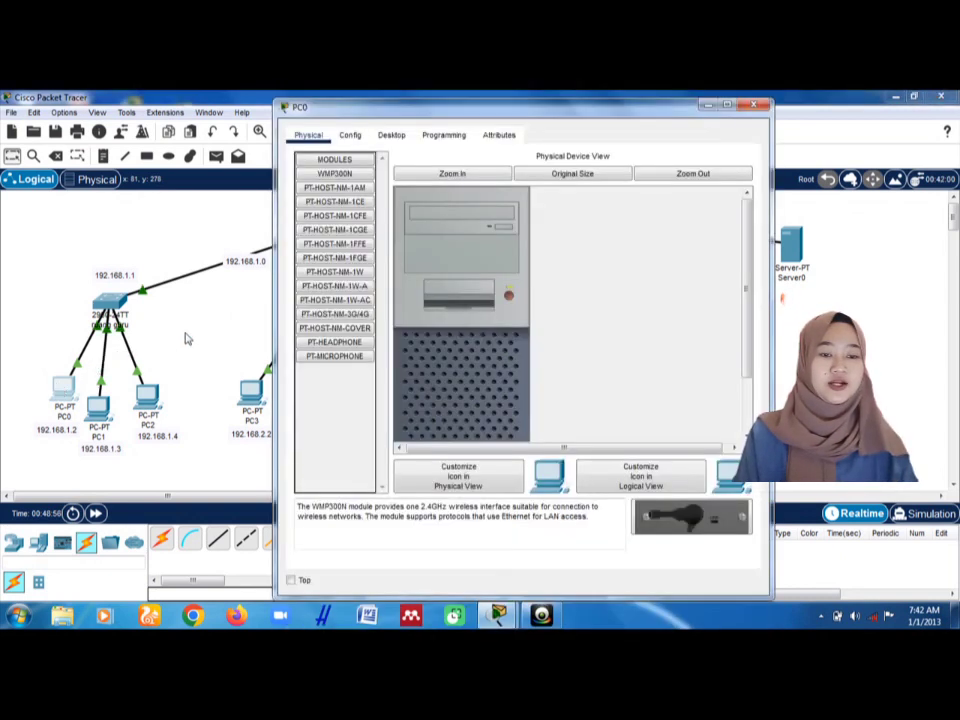
Step: Set PC0's static IPv4 address to 192.168.1.2 and fill in the subnet mask 255.255.255.0
click(355, 137)
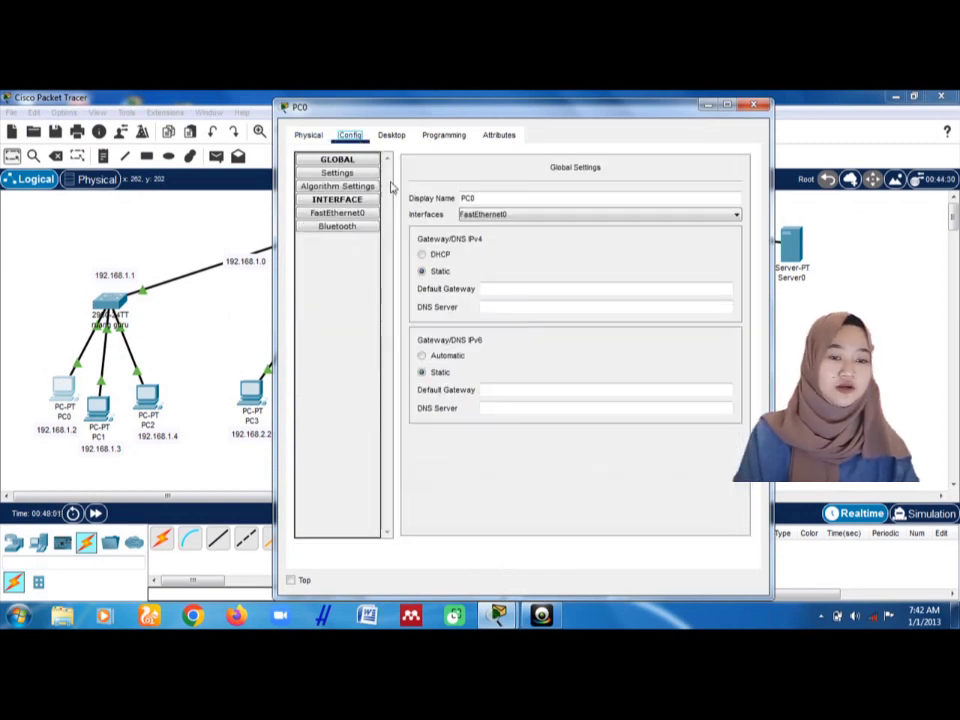
click(392, 137)
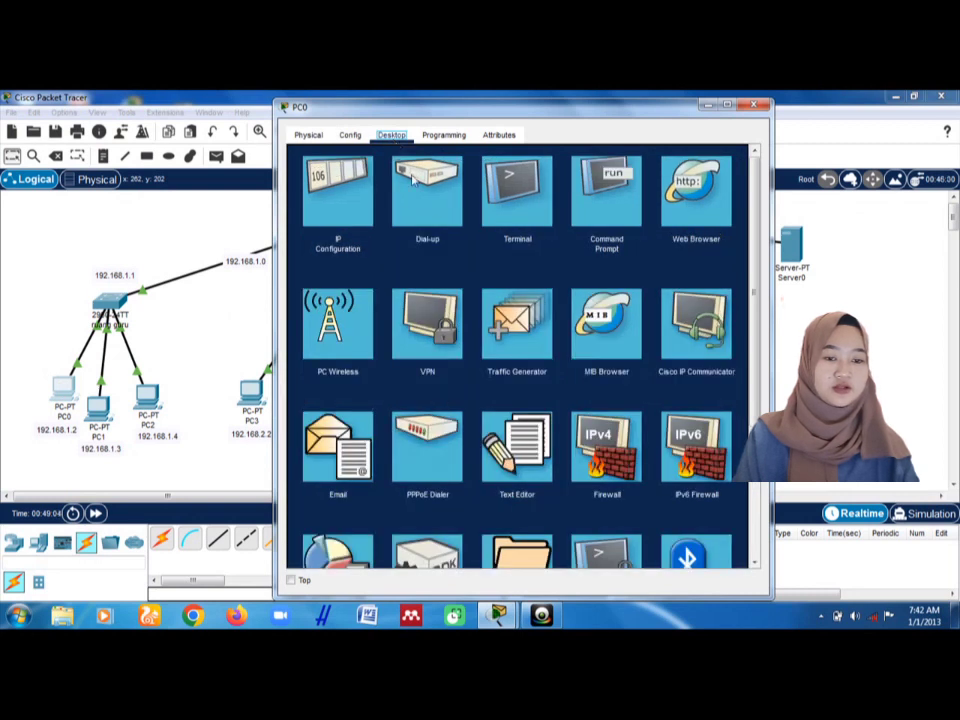
click(342, 192)
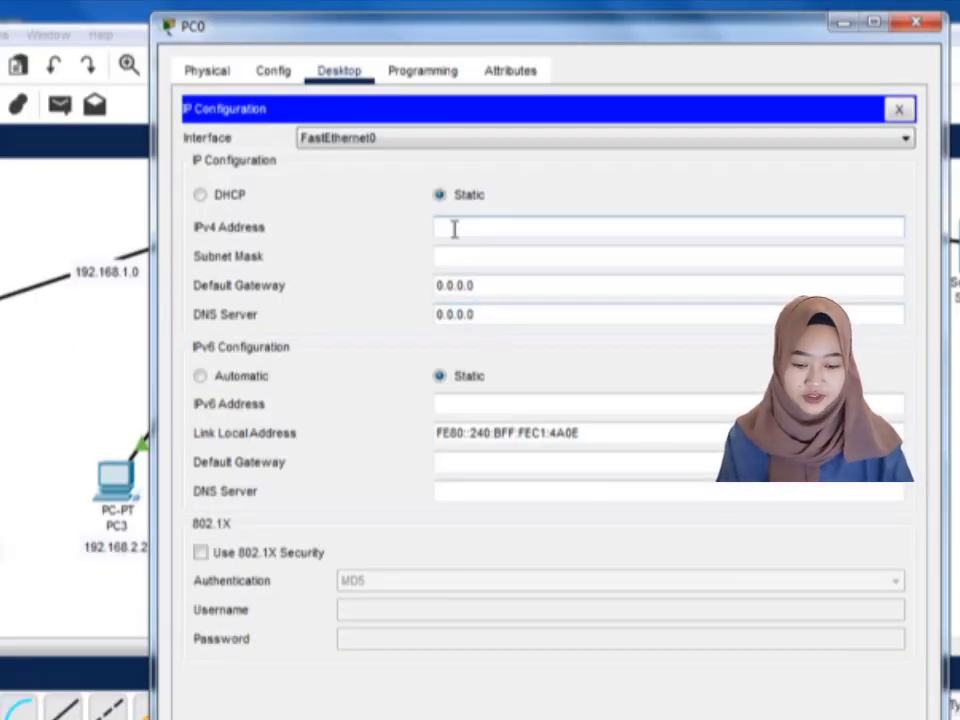
text(192.168)
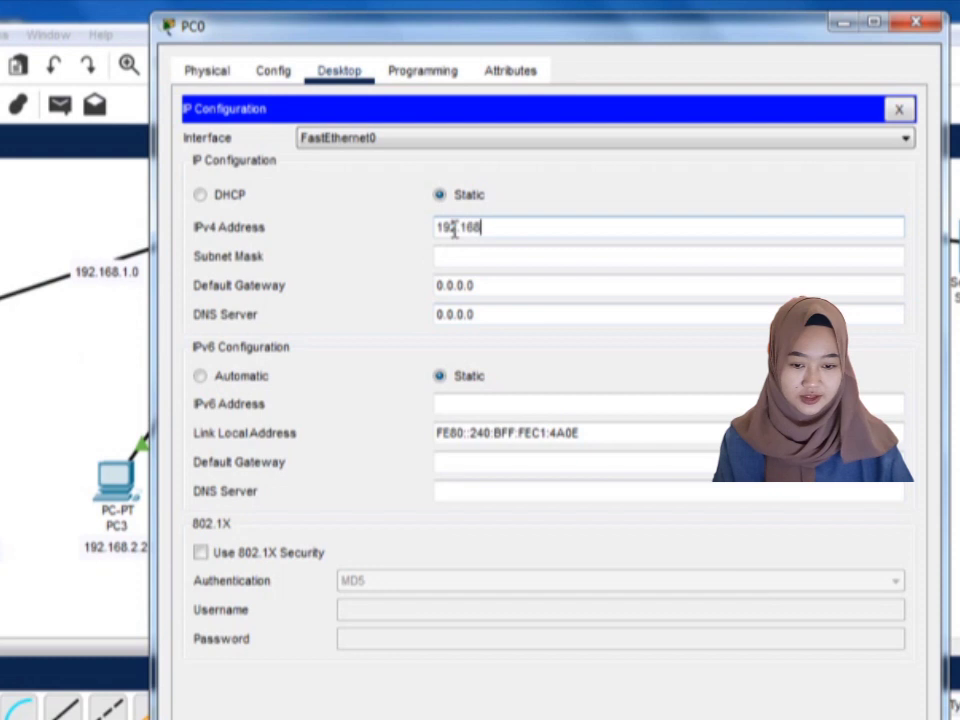
text(.)
text(1.2)
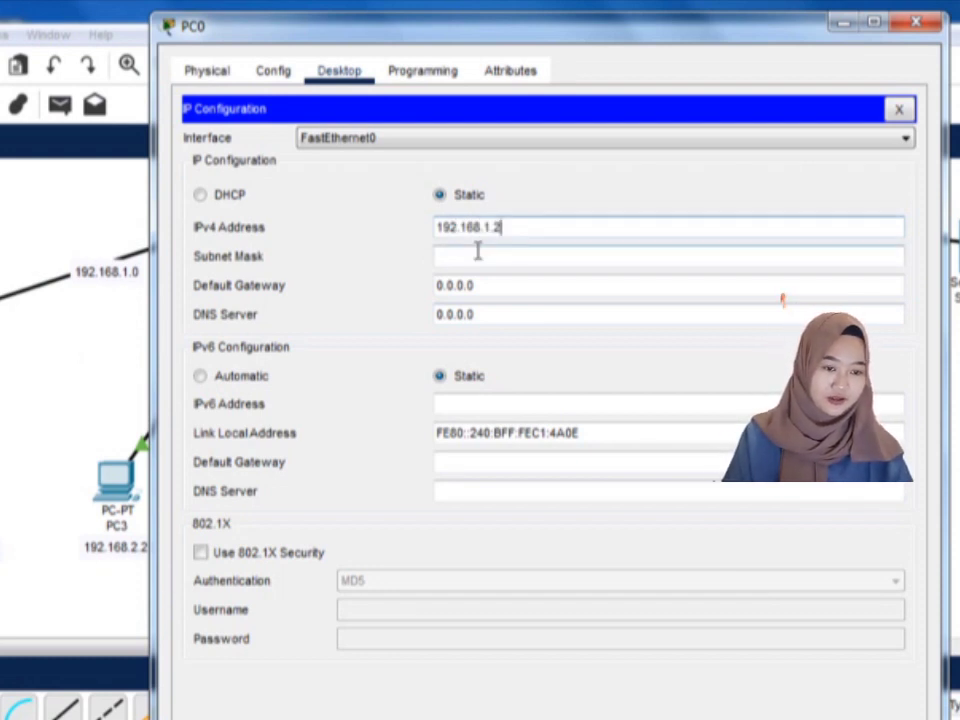
click(477, 251)
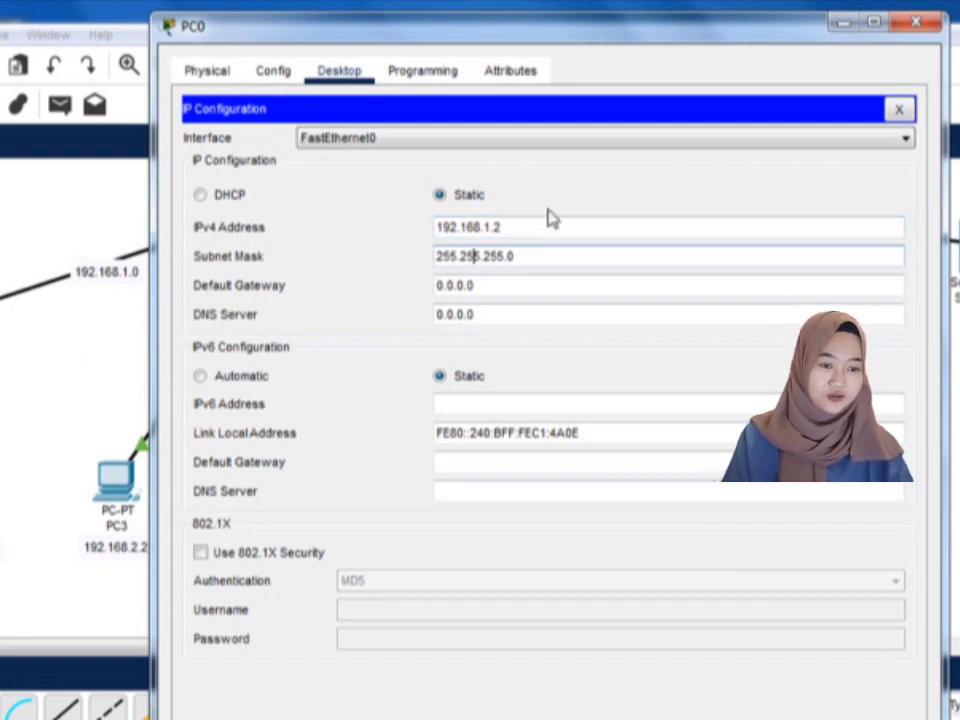
Step: Copy PC0's IPv4 address into its IPv4 default gateway, making it 192.168.1.2, and close the PC0 window
drag(517, 227, 434, 227)
key(ctrl+c)
right_click(462, 232)
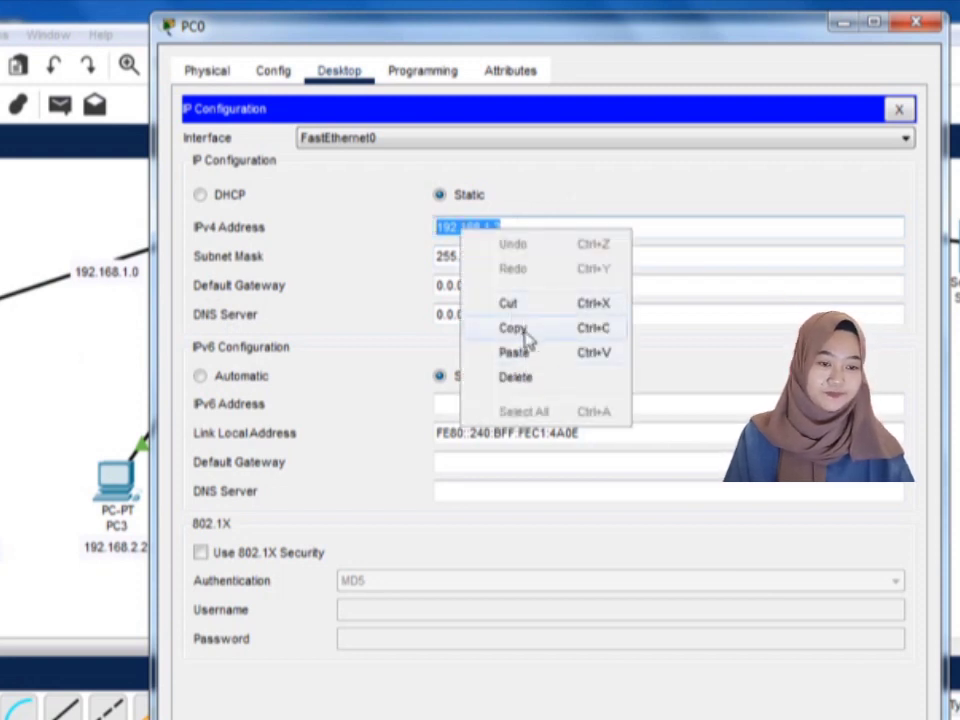
click(520, 328)
click(520, 286)
key(BackSpace)
key(BackSpace)
key(BackSpace)
key(BackSpace)
key(BackSpace)
key(BackSpace)
key(BackSpace)
key(ctrl+v)
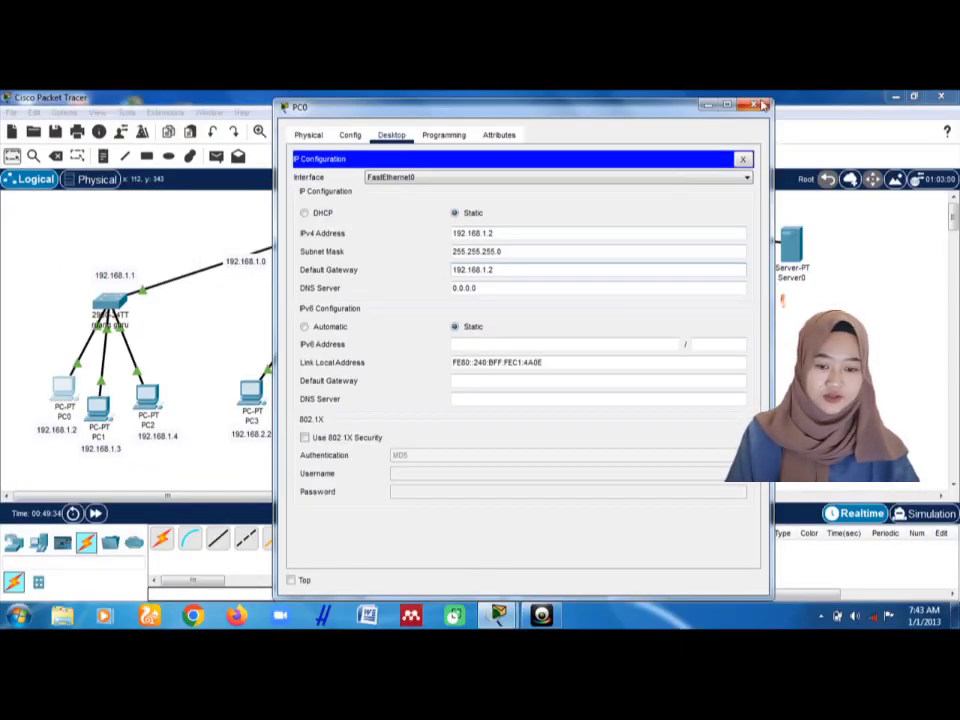
click(915, 21)
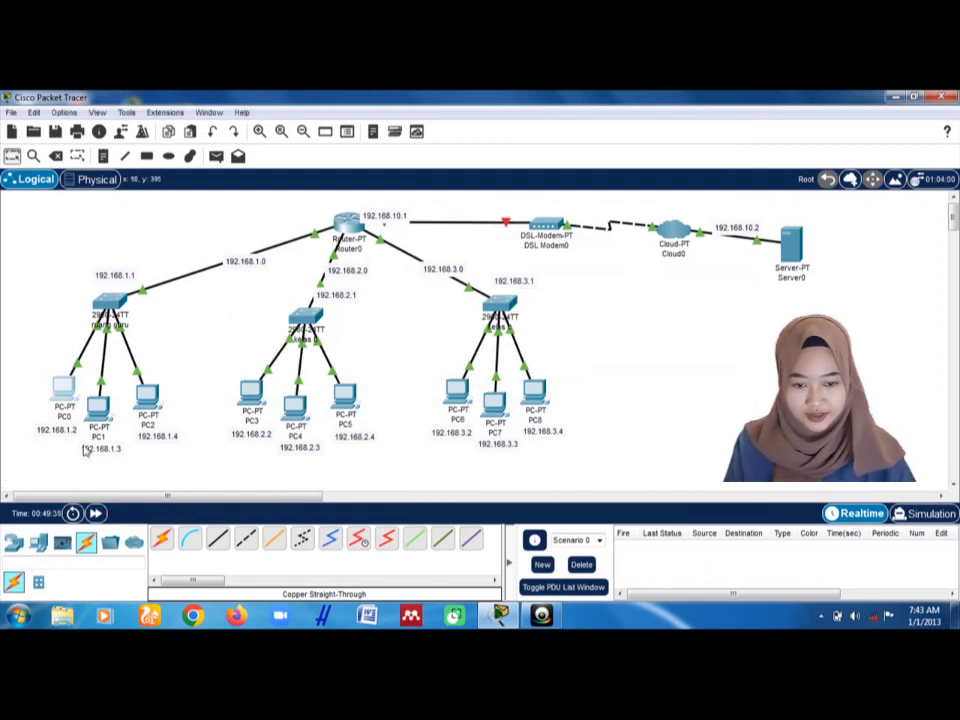
Step: Set PC1's static IPv4 address to 192.168.1.3 and fill in the subnet mask 255.255.255.0
mouse_move(102, 426)
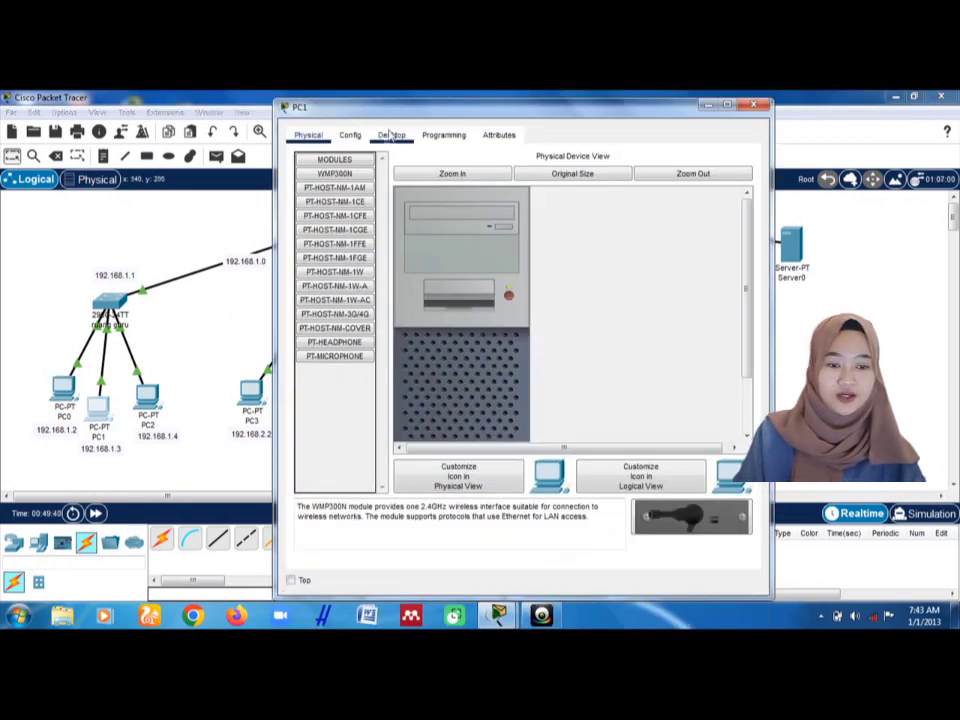
click(390, 136)
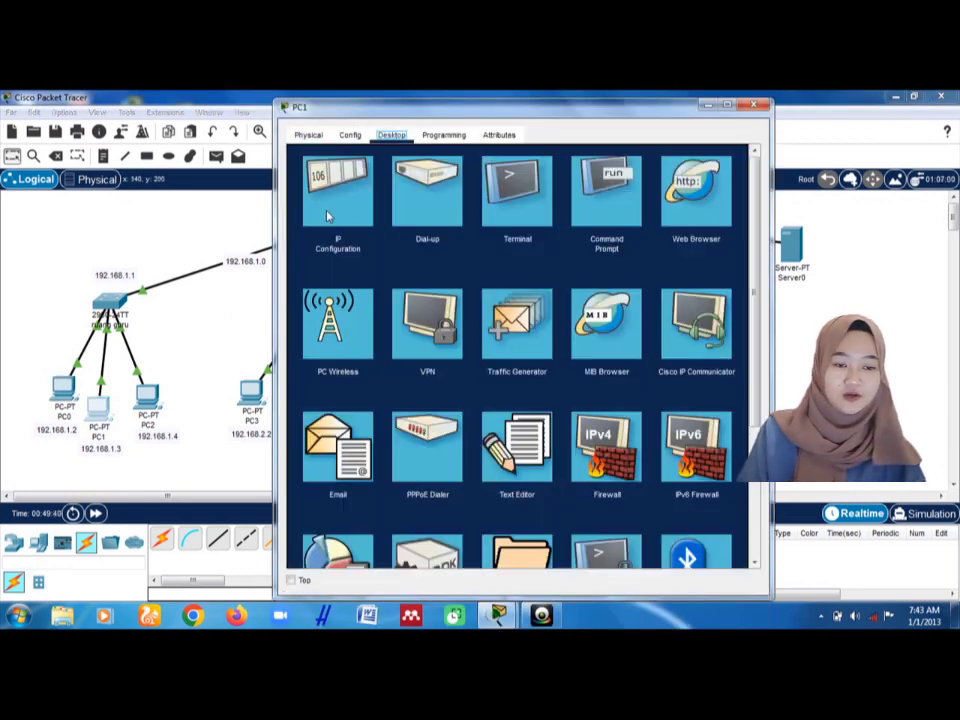
click(326, 198)
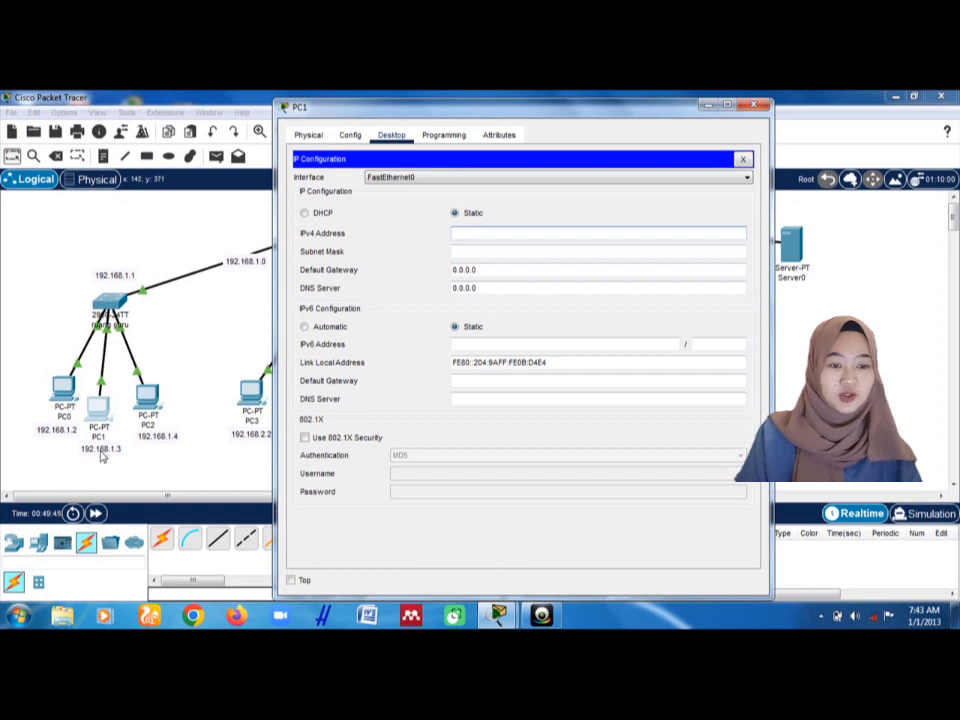
click(463, 233)
text(19)
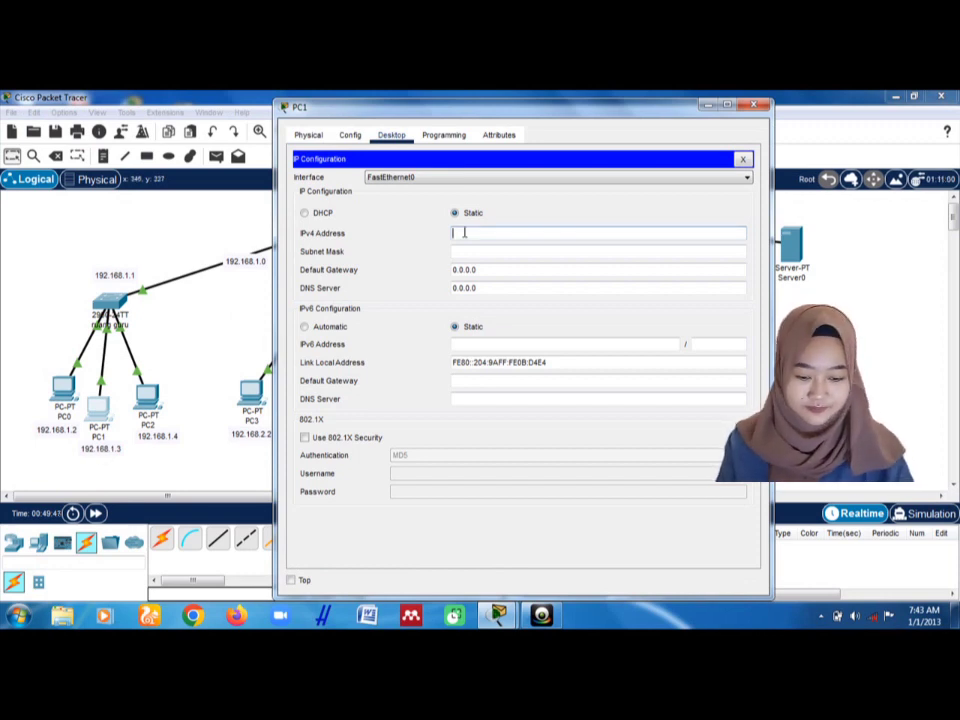
text(2.1)
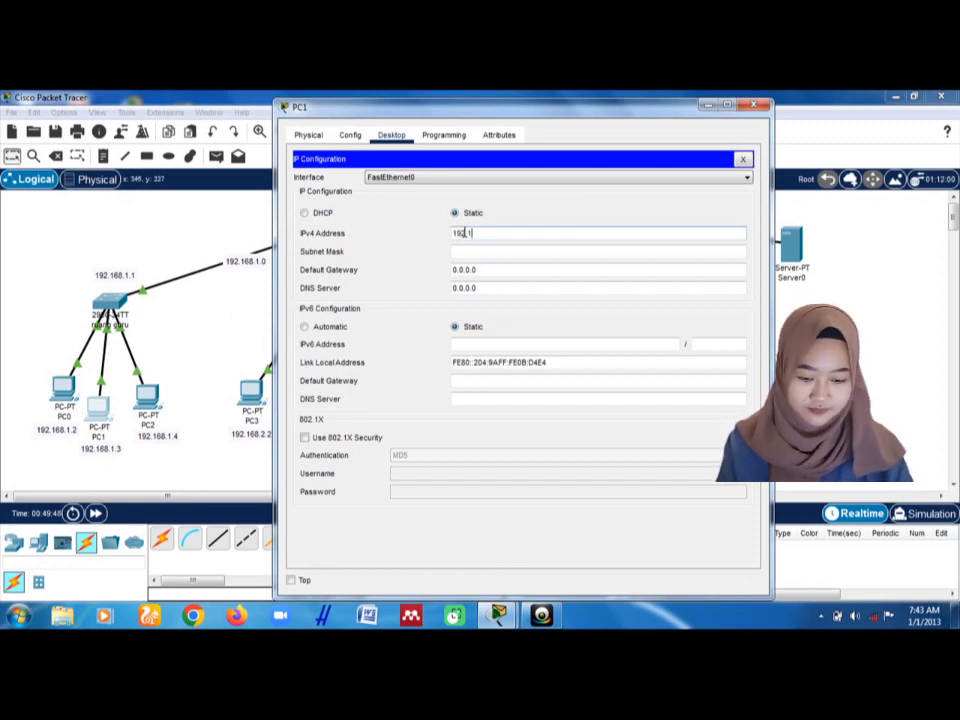
text(68.1.3)
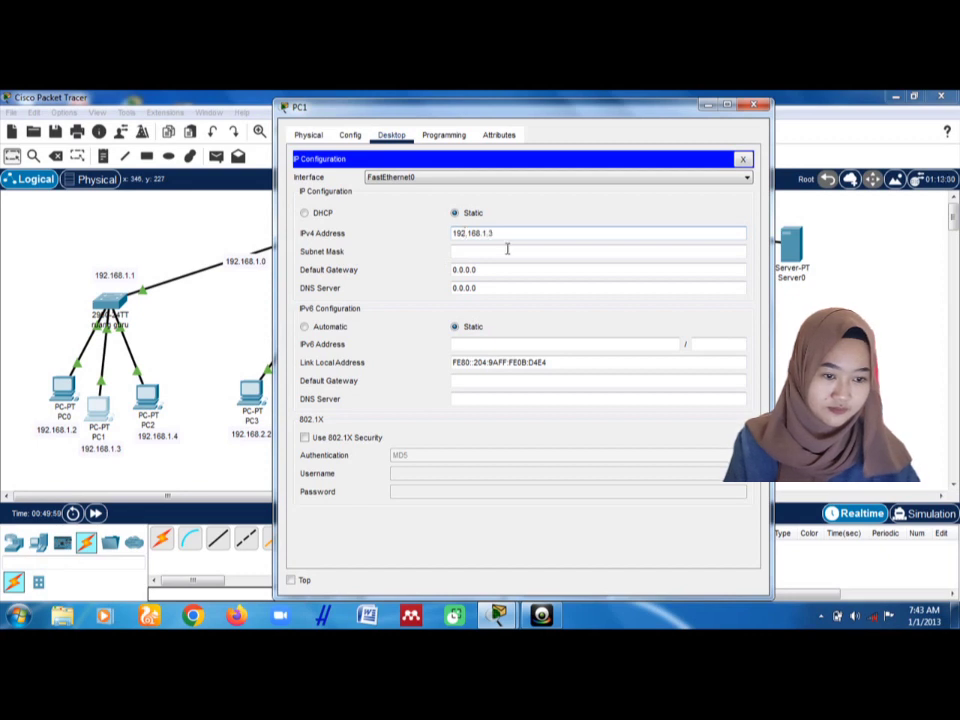
click(481, 251)
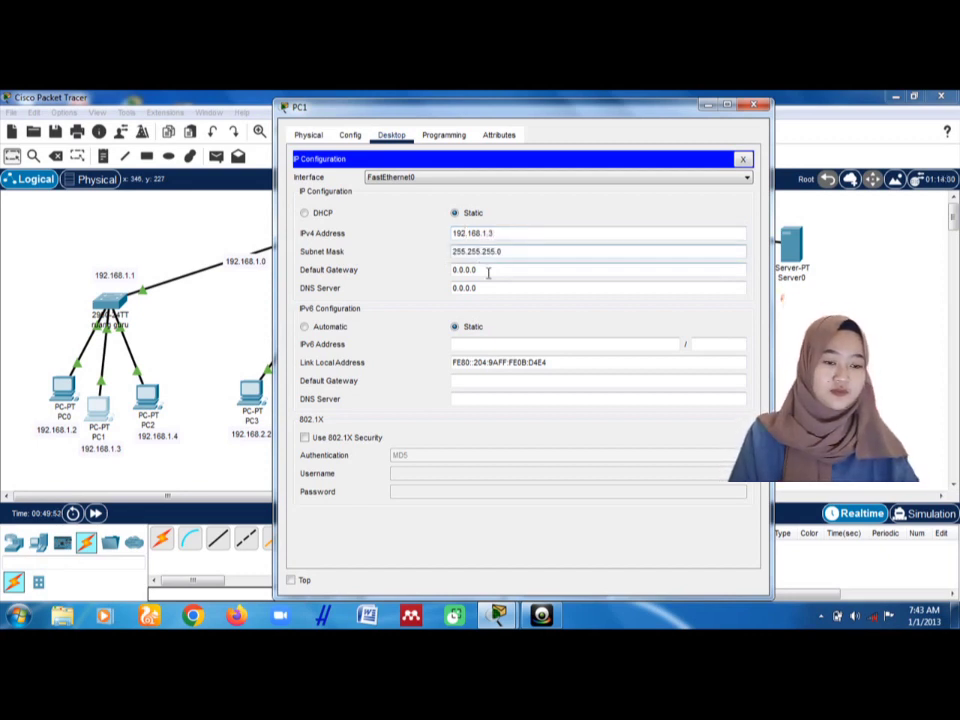
Step: Copy PC1's IPv4 address into its default gateway, change it to 192.168.1.1, and close the PC1 window
click(497, 232)
drag(497, 232, 453, 232)
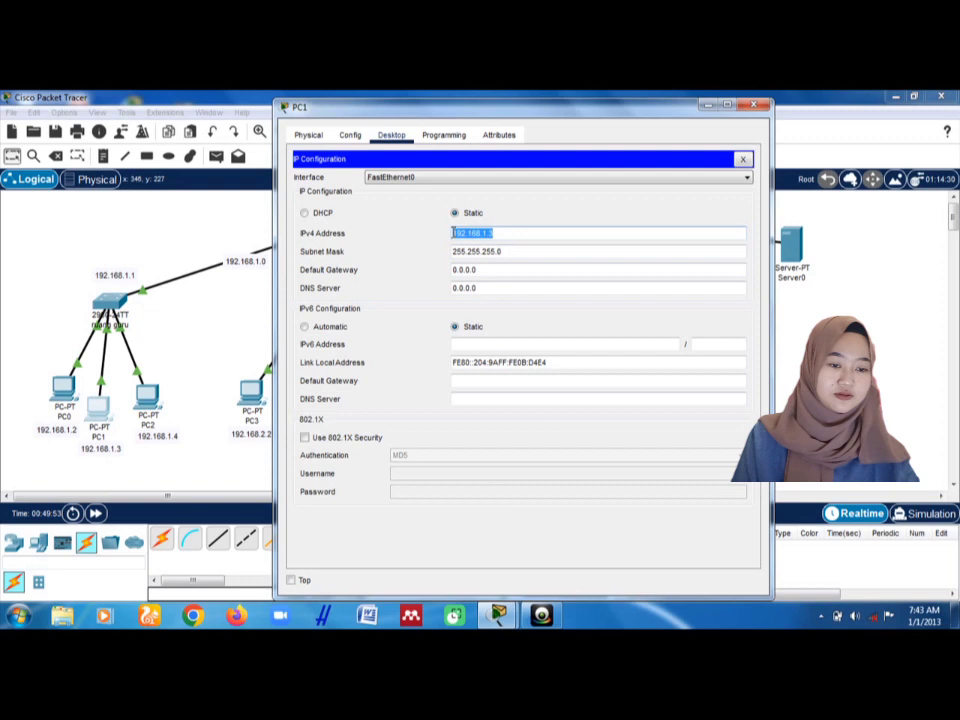
right_click(461, 234)
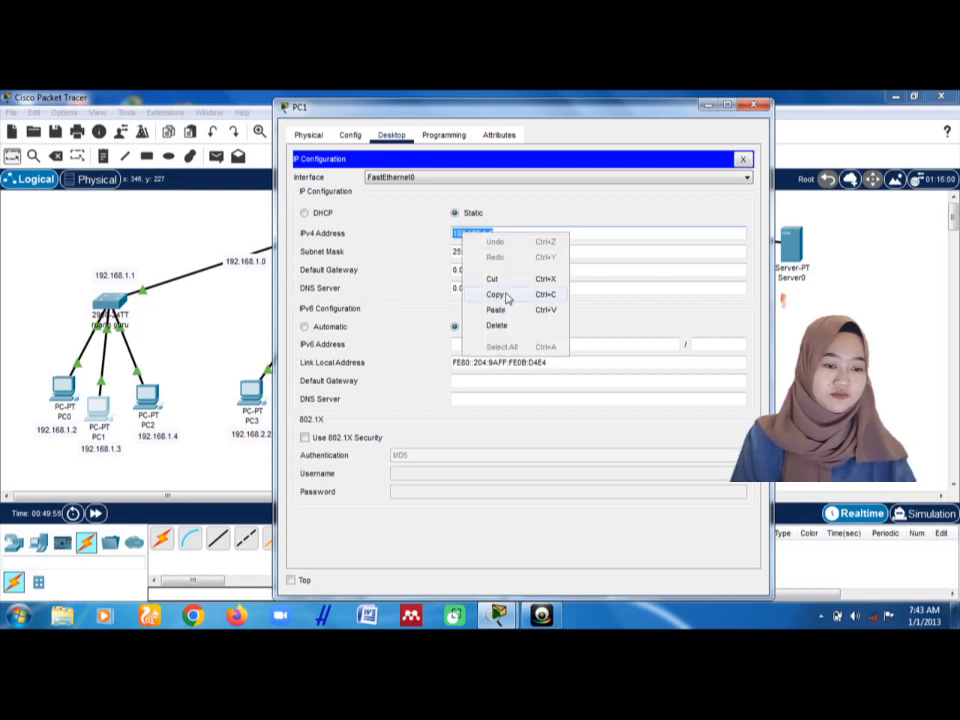
click(507, 296)
click(498, 269)
key(BackSpace)
key(BackSpace)
key(BackSpace)
key(BackSpace)
key(BackSpace)
key(BackSpace)
key(BackSpace)
key(ctrl+v)
key(BackSpace)
text(1)
click(766, 105)
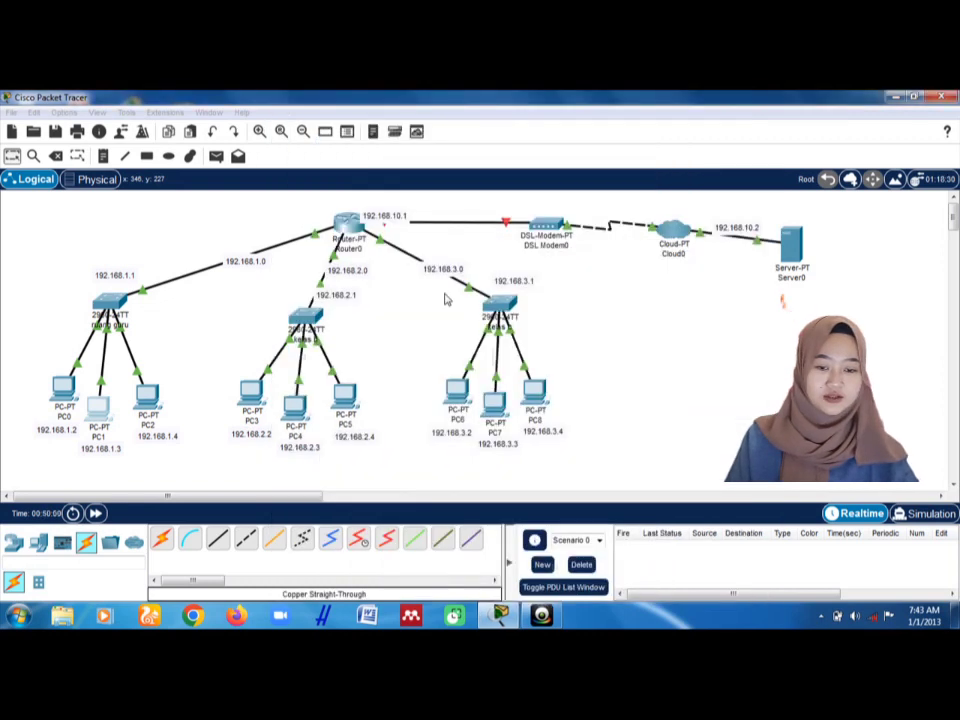
Step: Set PC2's static IPv4 address to 192.168.1.4, copy it, and fill in the subnet mask 255.255.255.0
click(147, 396)
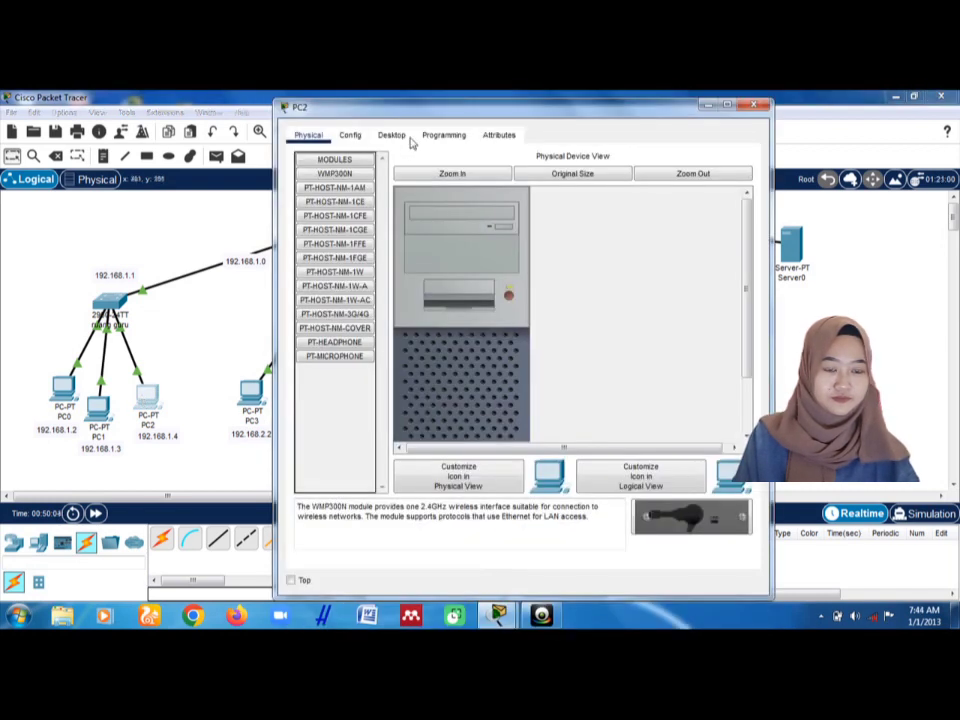
click(352, 138)
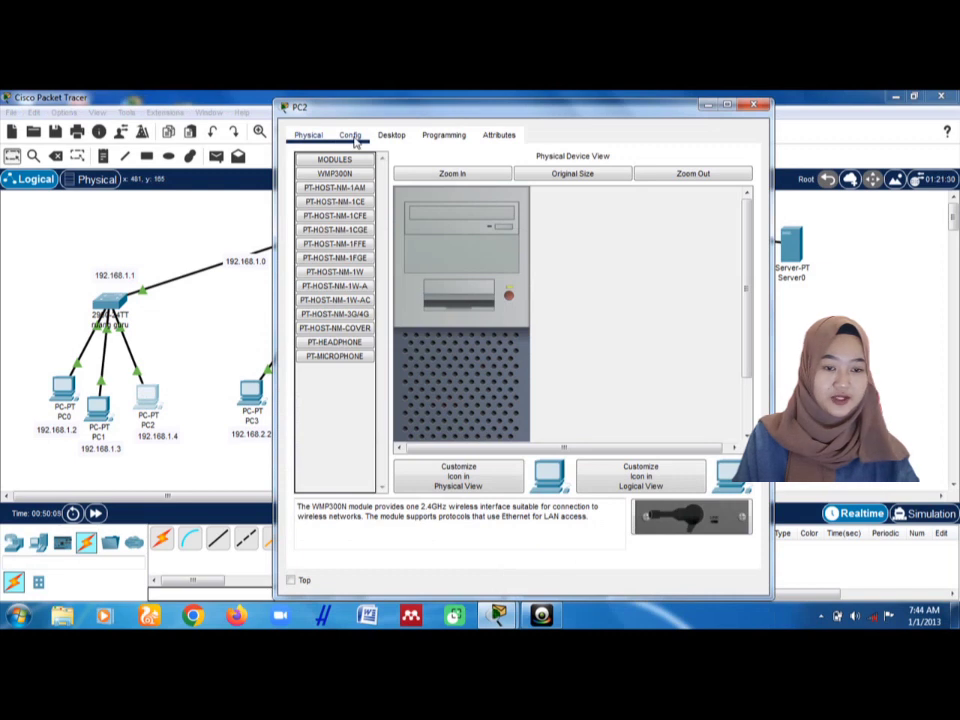
click(390, 136)
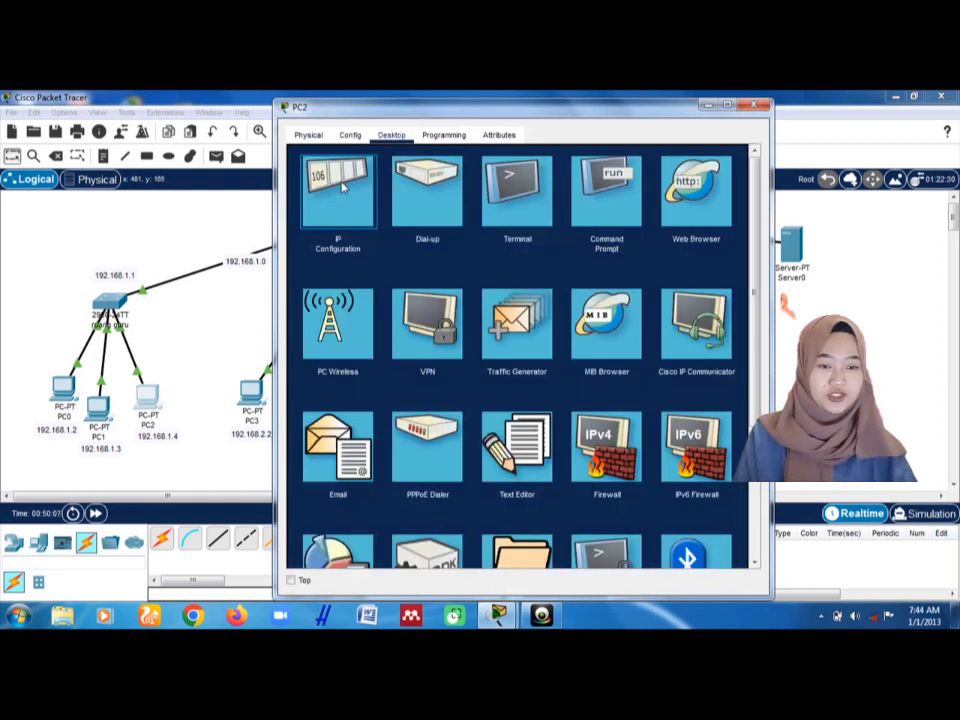
click(372, 205)
click(477, 229)
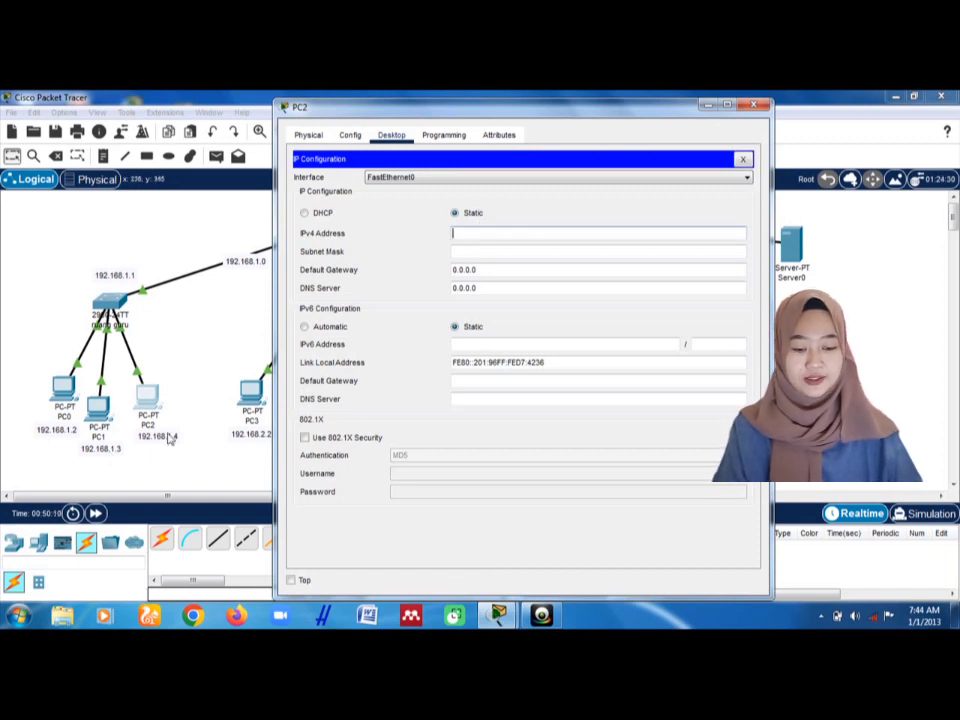
text(192.168.)
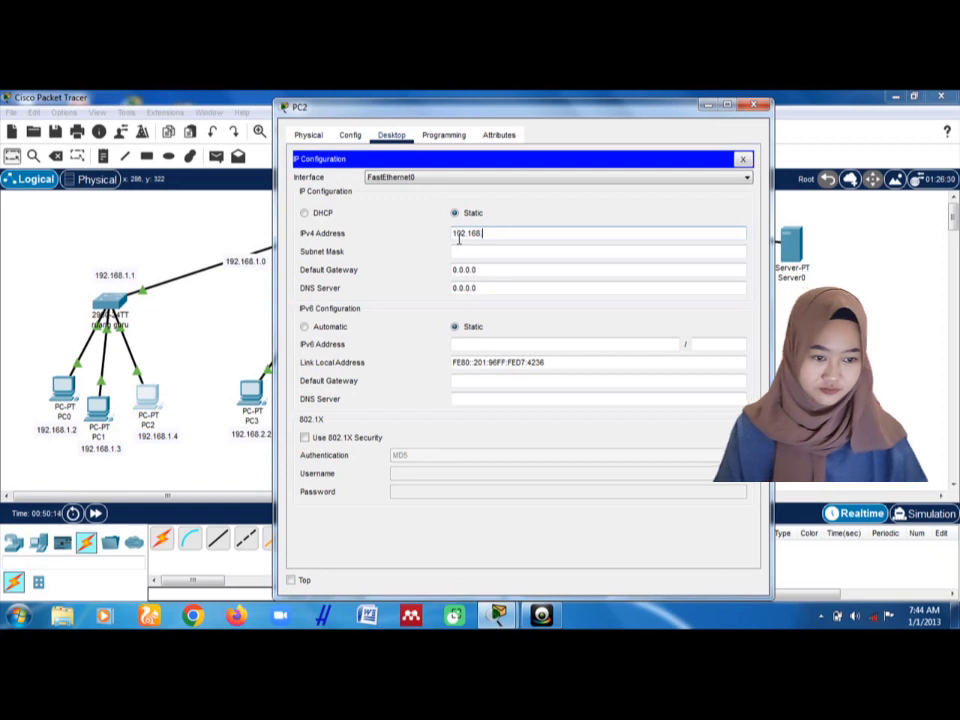
text(1.4)
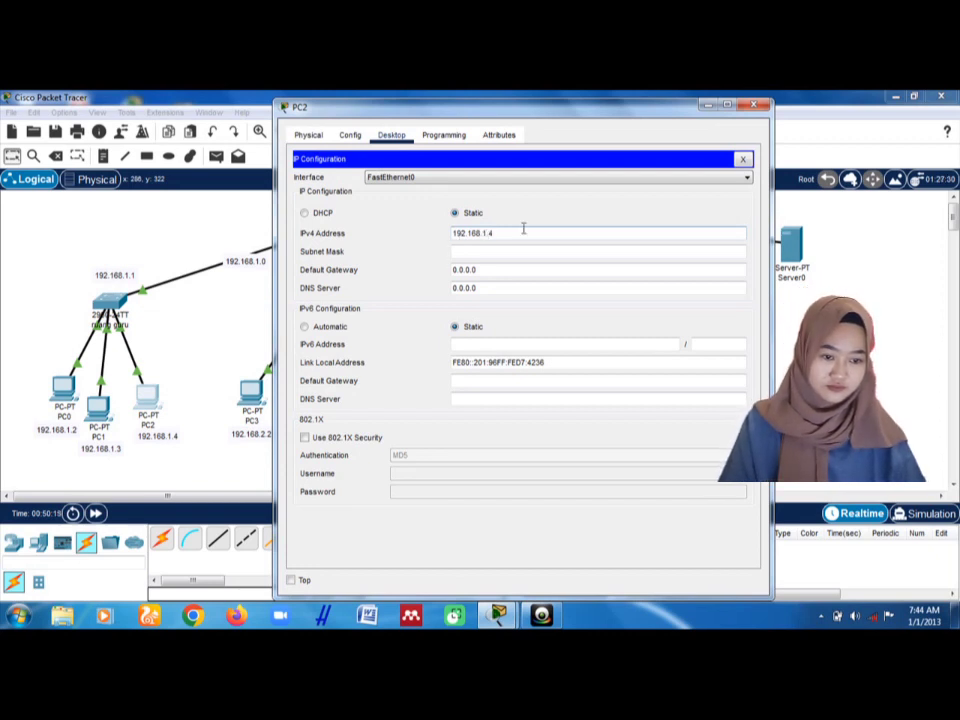
drag(510, 234, 451, 233)
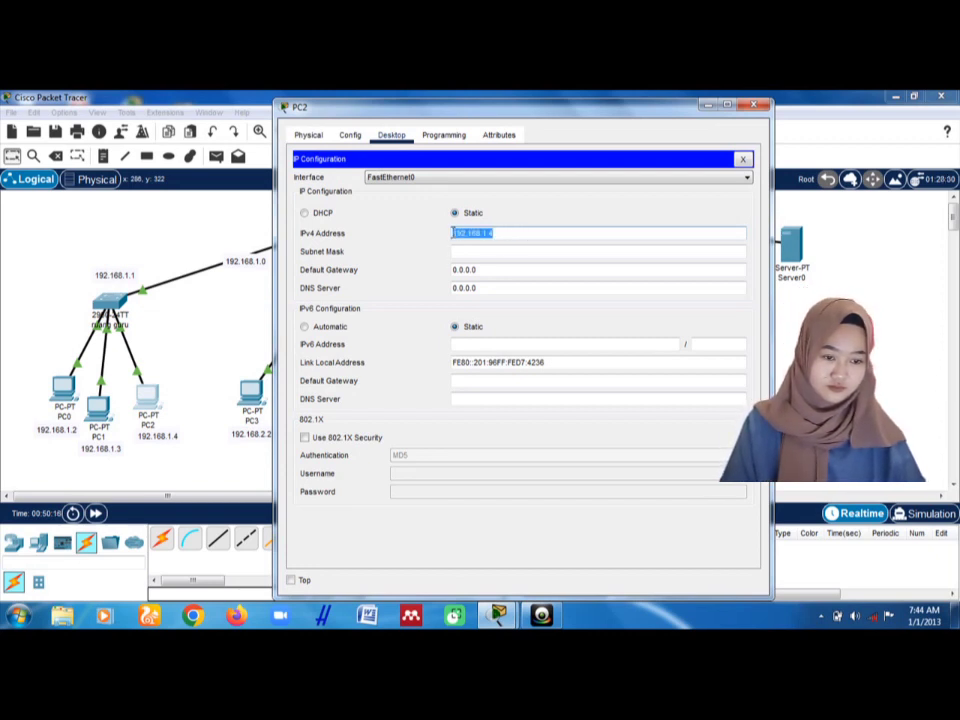
right_click(451, 233)
click(513, 291)
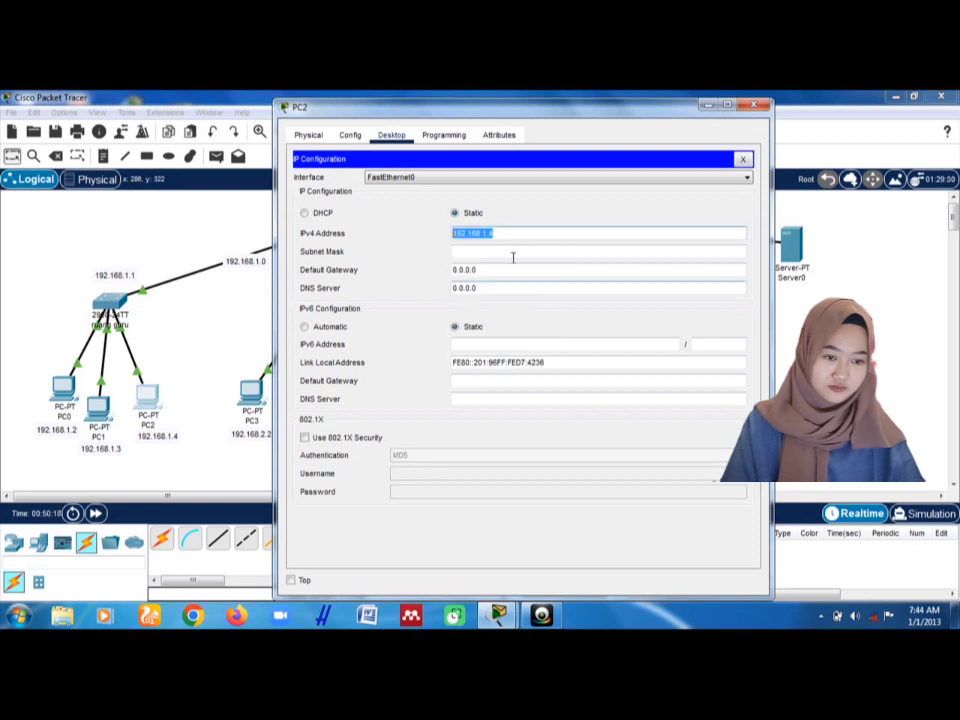
click(514, 253)
Step: Replace PC2's IPv4 default gateway with the copied IPv4 address and close the PC2 window
click(505, 272)
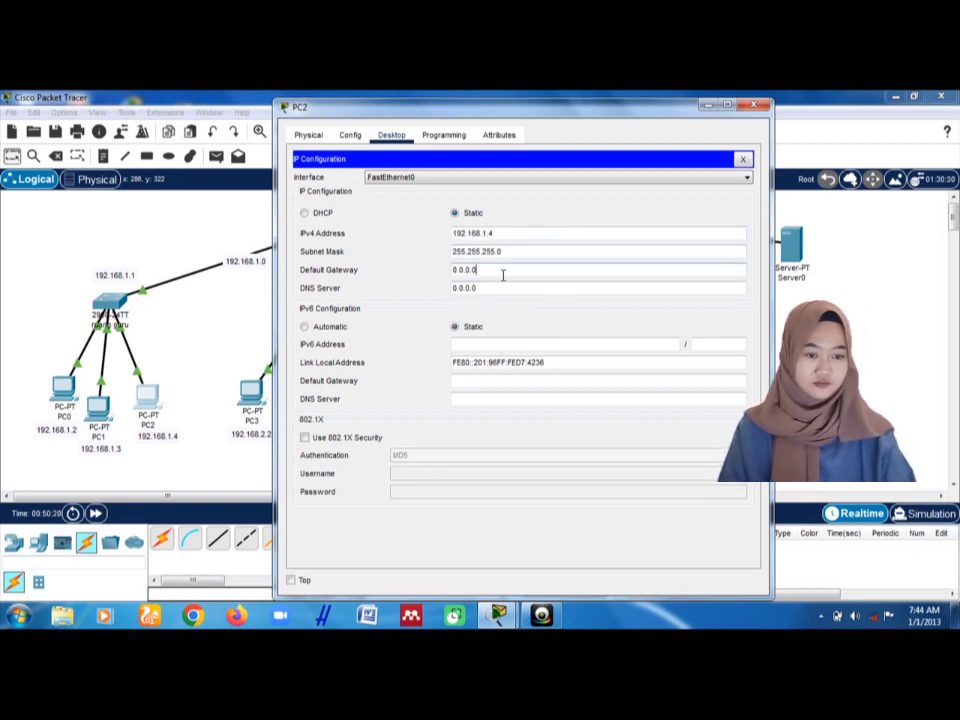
key(BackSpace)
key(BackSpace)
key(BackSpace)
key(BackSpace)
key(BackSpace)
key(BackSpace)
key(BackSpace)
key(ctrl+v)
click(762, 105)
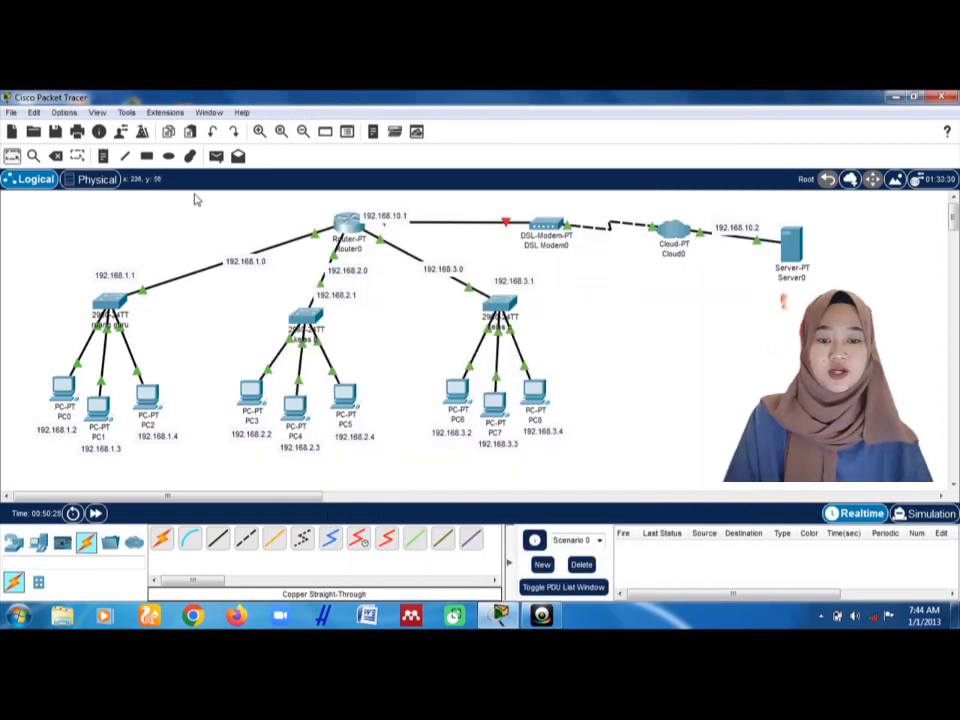
Step: Test connectivity by sending a simple PDU from PC0 to PC1 and another from PC2 to PC1
click(216, 156)
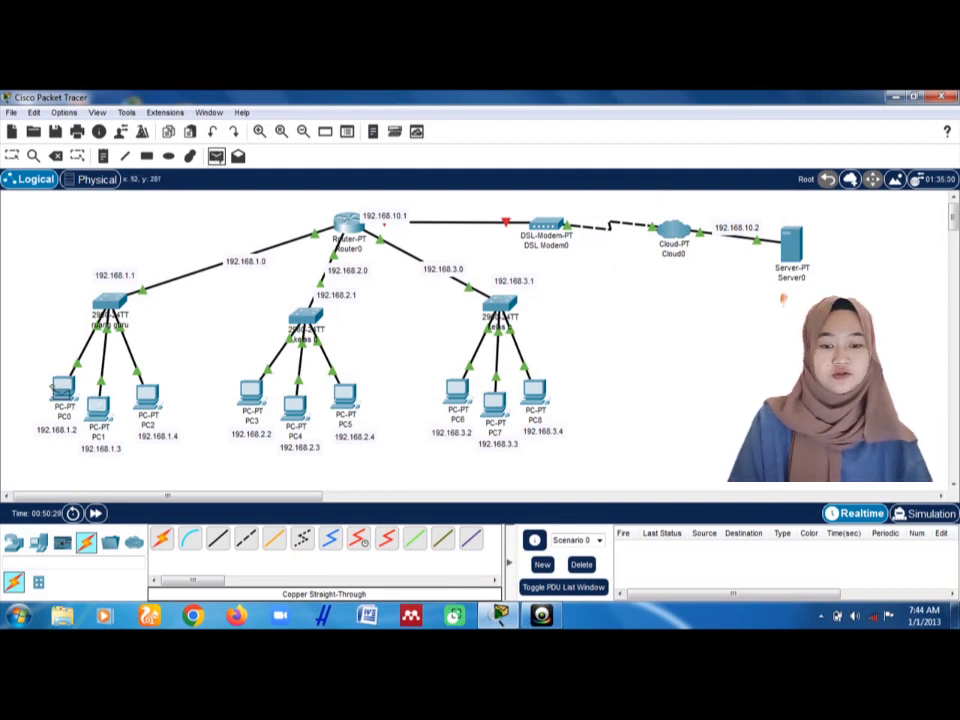
click(62, 386)
click(94, 404)
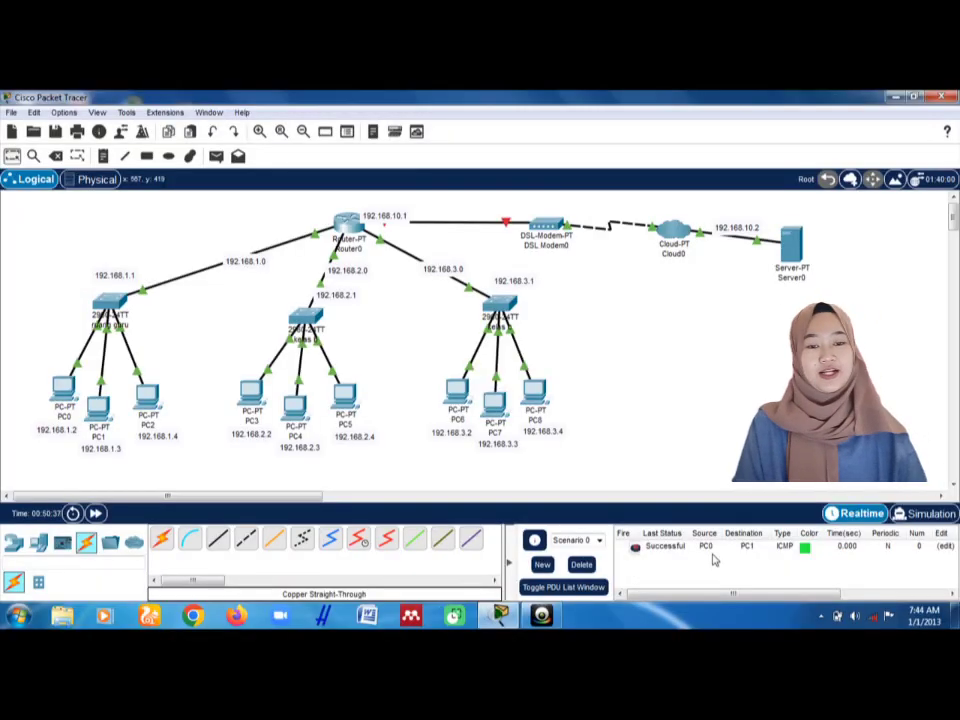
click(216, 158)
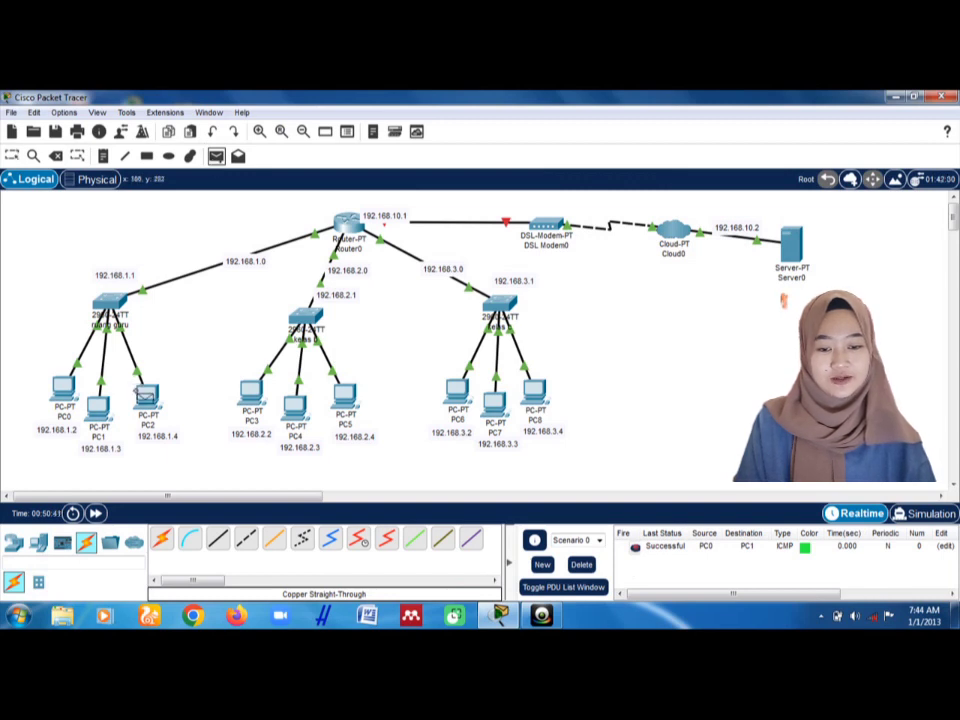
click(147, 395)
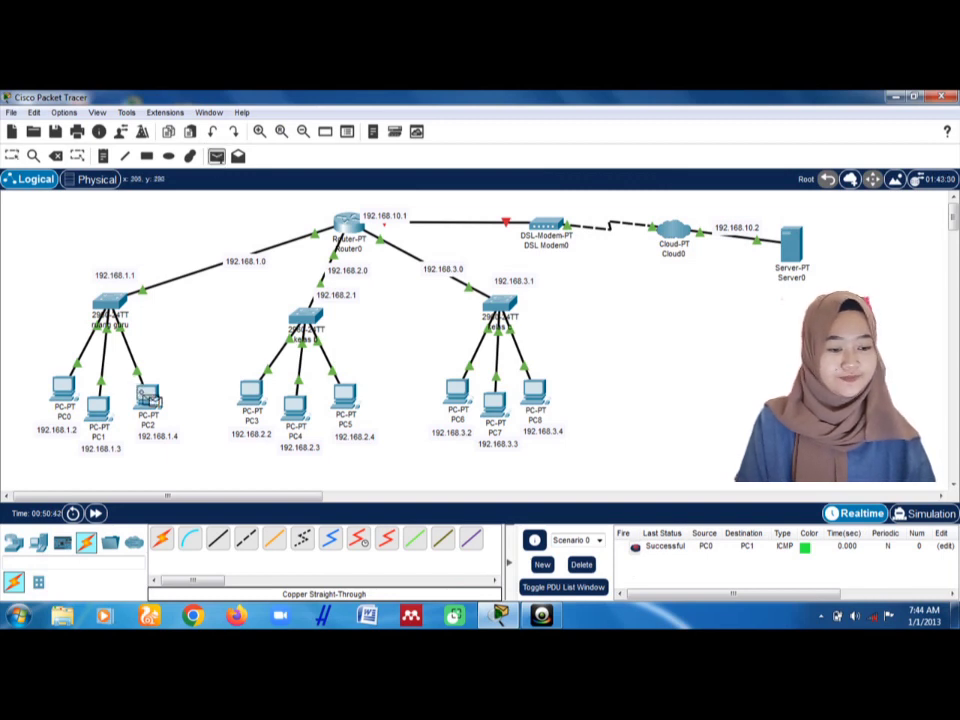
click(98, 406)
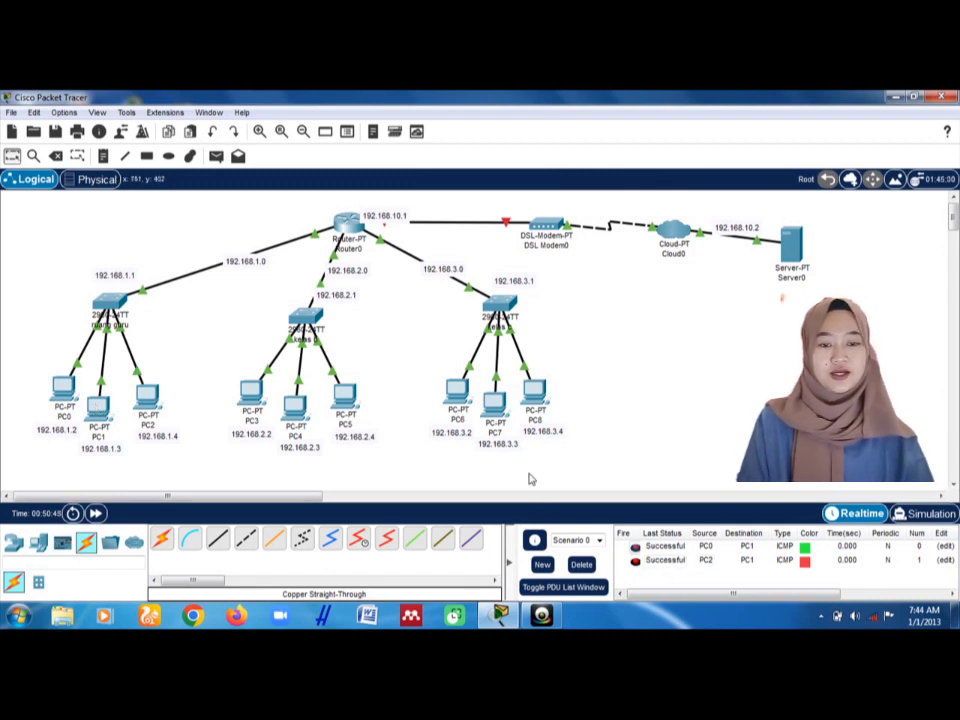
Step: Send a simple PDU from PC1 to PC2 to test their connection
click(216, 156)
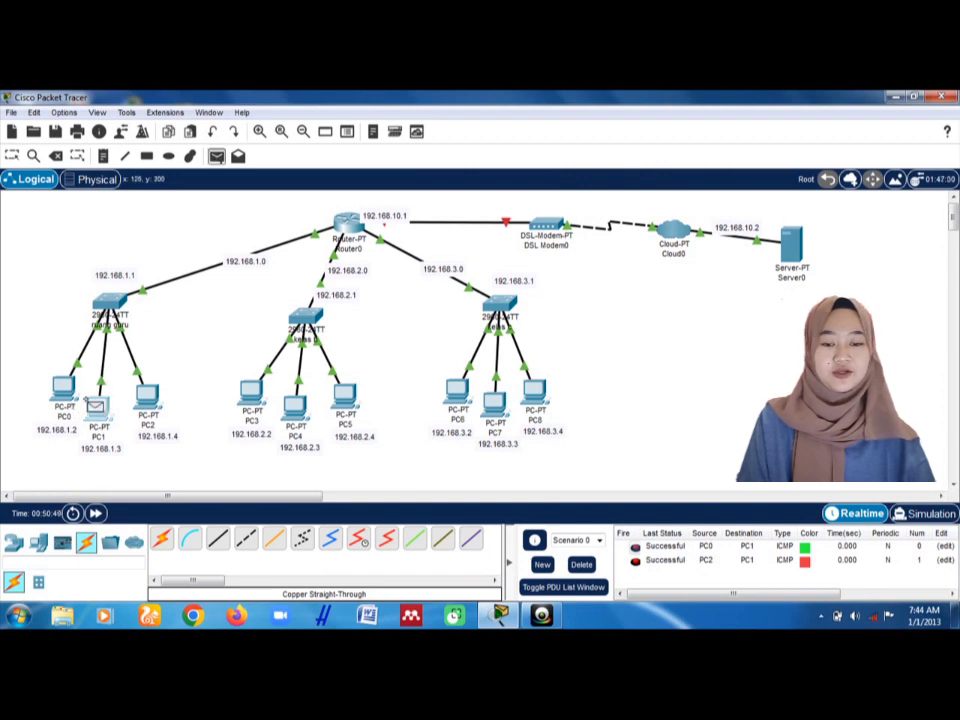
click(96, 405)
click(147, 395)
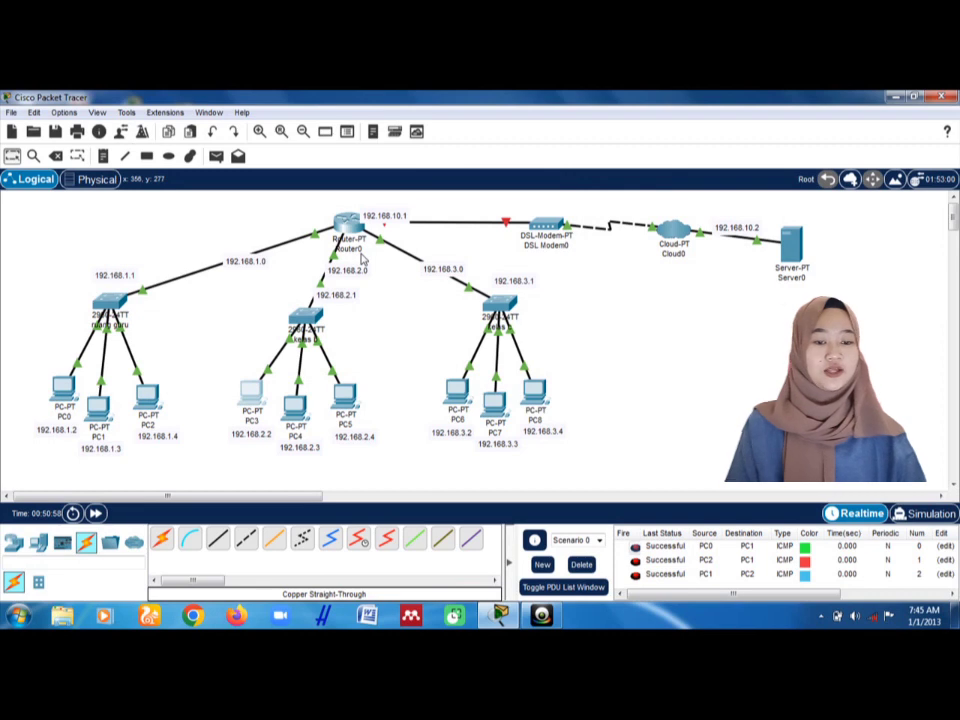
Step: Set PC3's static IPv4 address to 192.168.2.2, copy it, and fill in the subnet mask 255.255.255.0
click(251, 393)
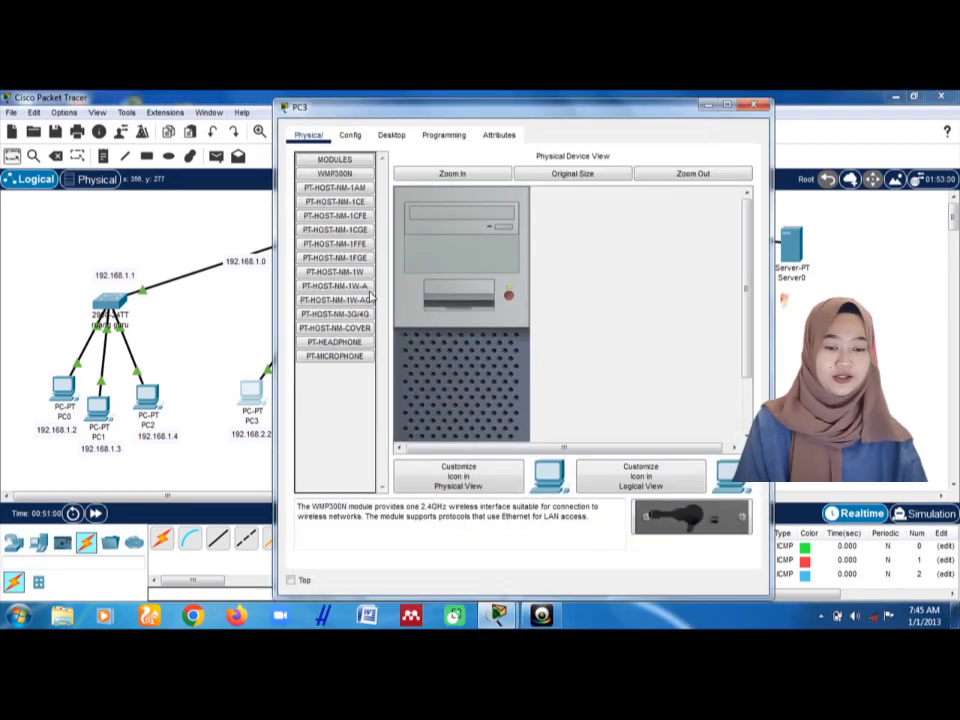
click(391, 134)
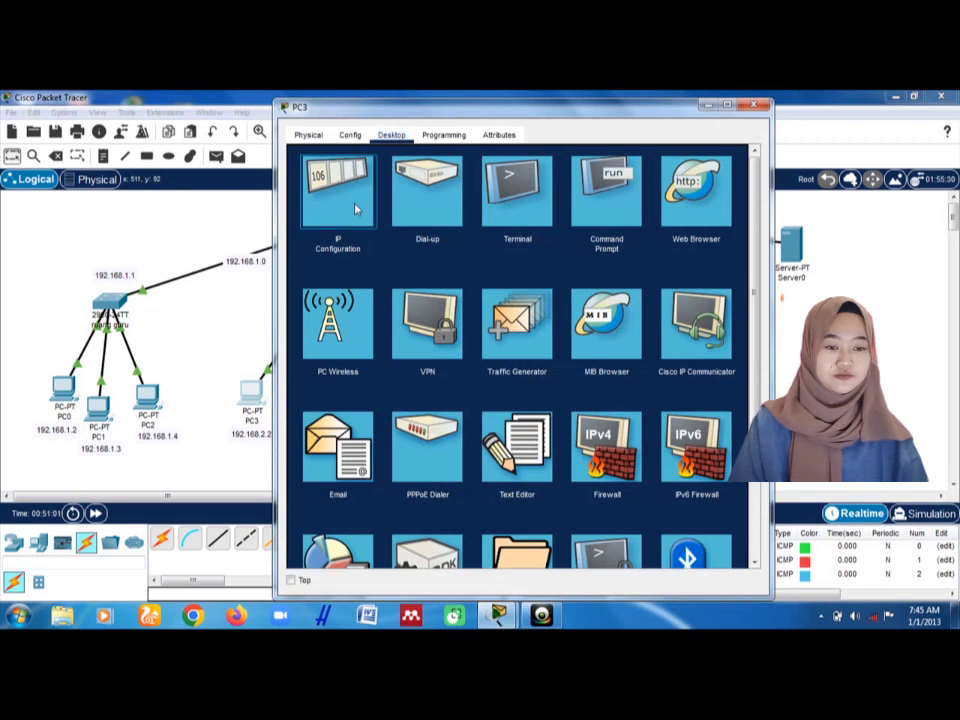
click(355, 208)
drag(515, 106, 641, 157)
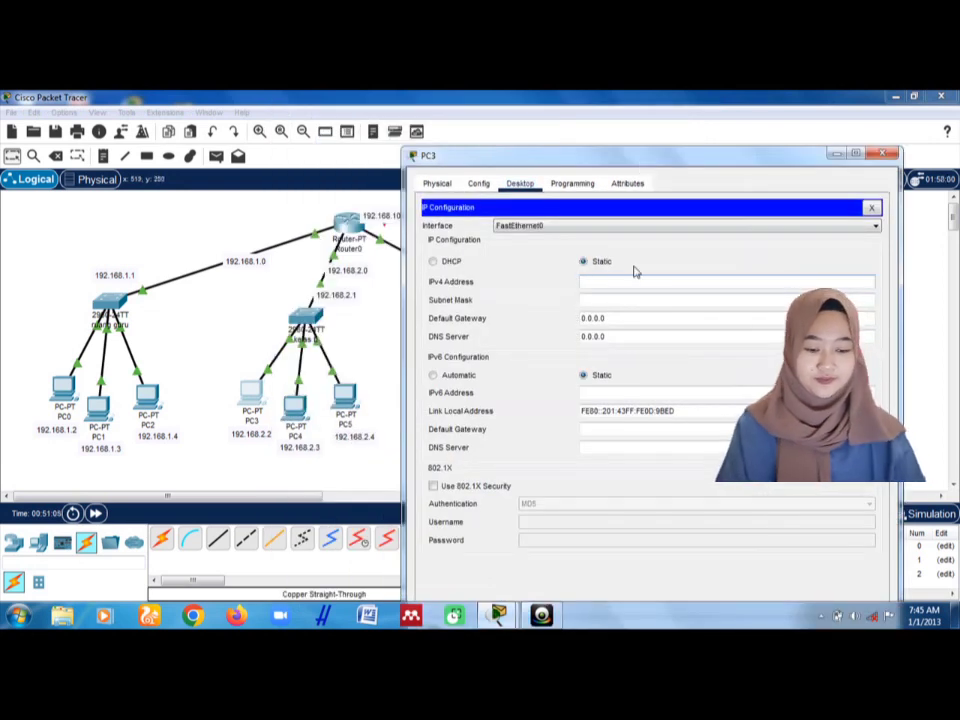
text(192)
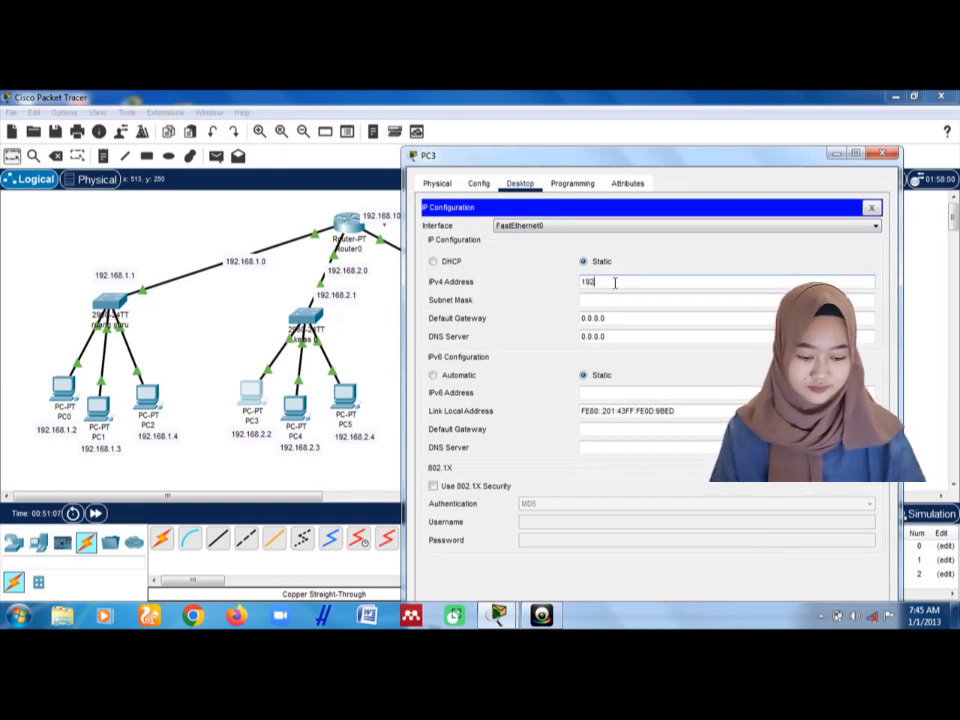
text(.168.2.2)
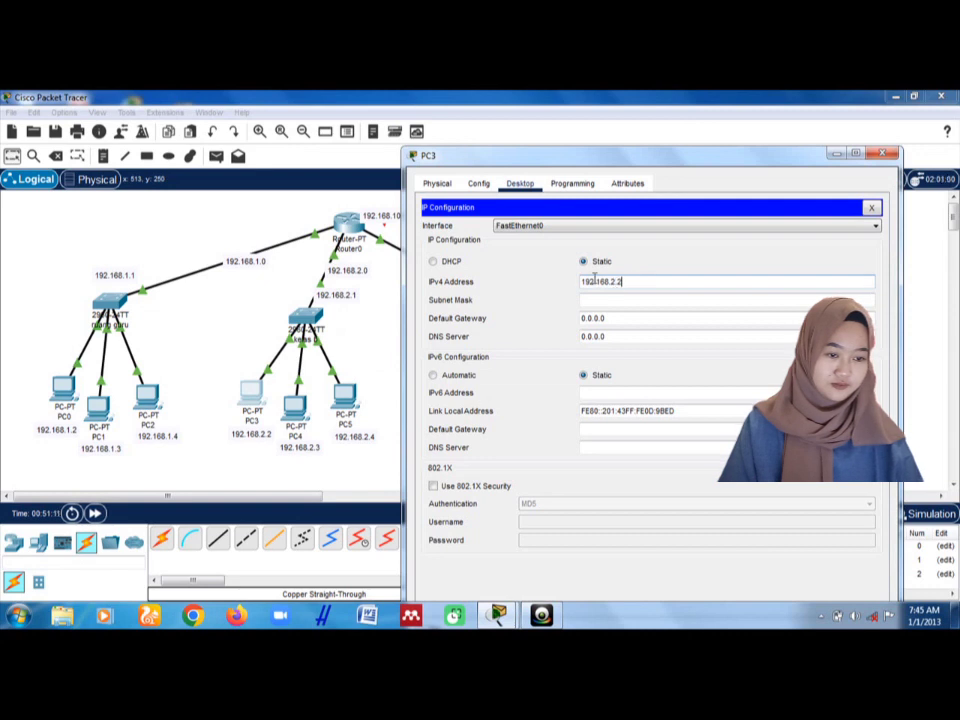
double_click(594, 280)
key(ctrl+c)
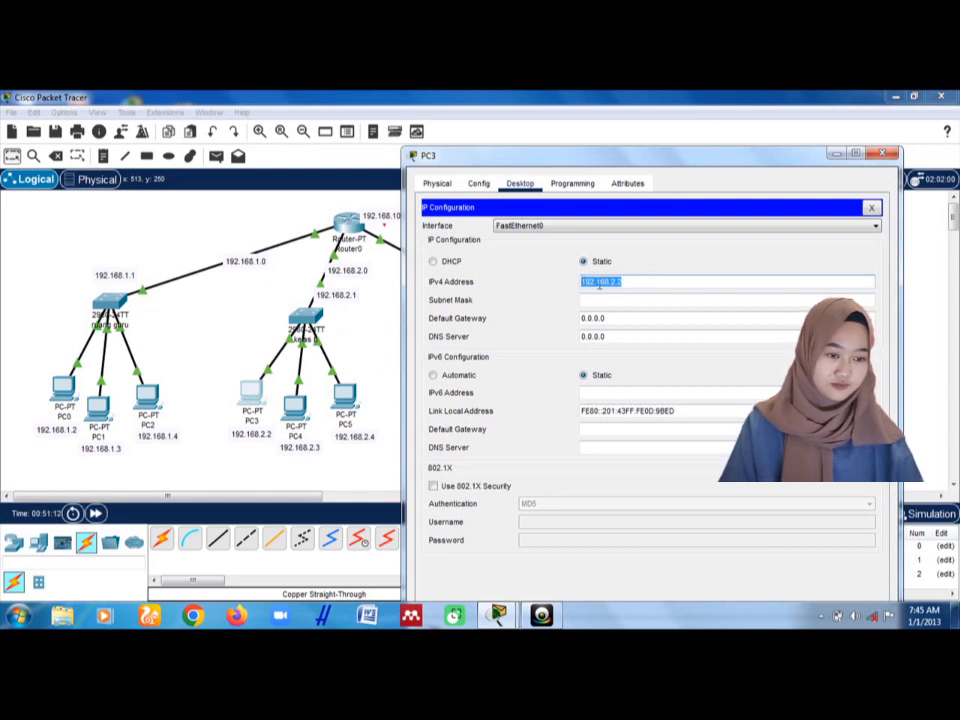
right_click(599, 286)
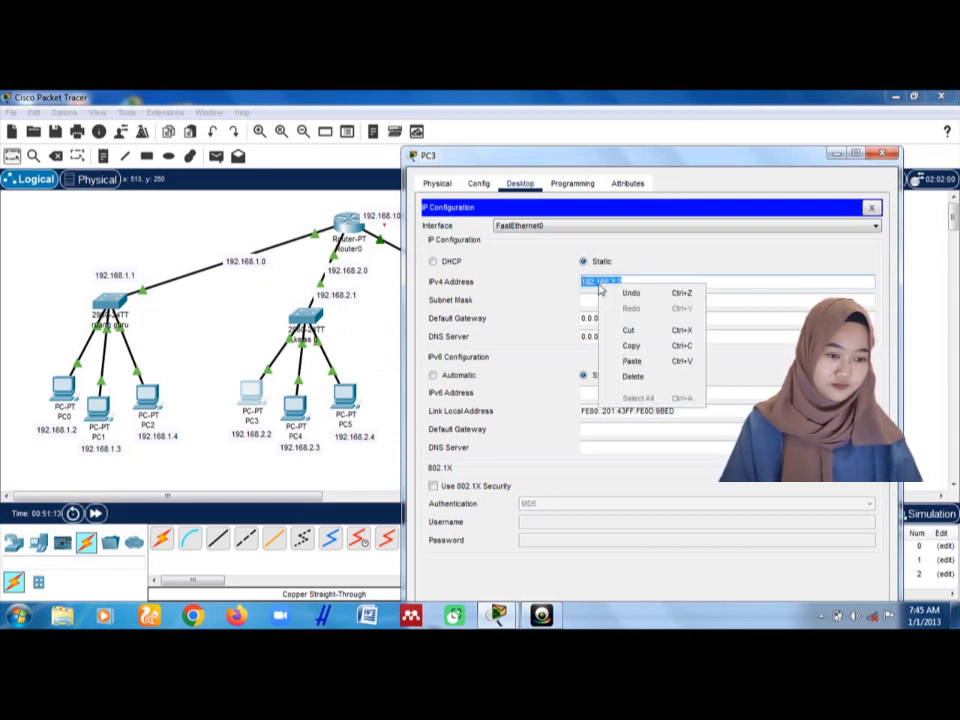
click(634, 346)
click(641, 300)
Step: Replace PC3's IPv4 default gateway with the copied address 192.168.2.2 and close the PC3 window
click(636, 319)
key(BackSpace)
key(BackSpace)
key(BackSpace)
key(BackSpace)
key(BackSpace)
key(BackSpace)
key(BackSpace)
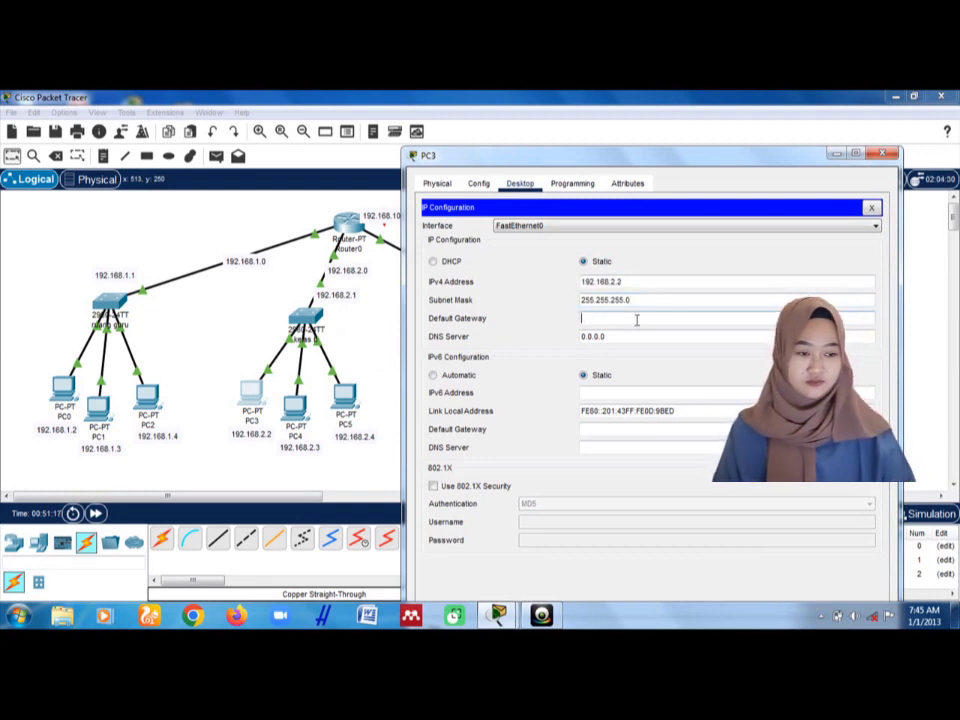
key(ctrl+v)
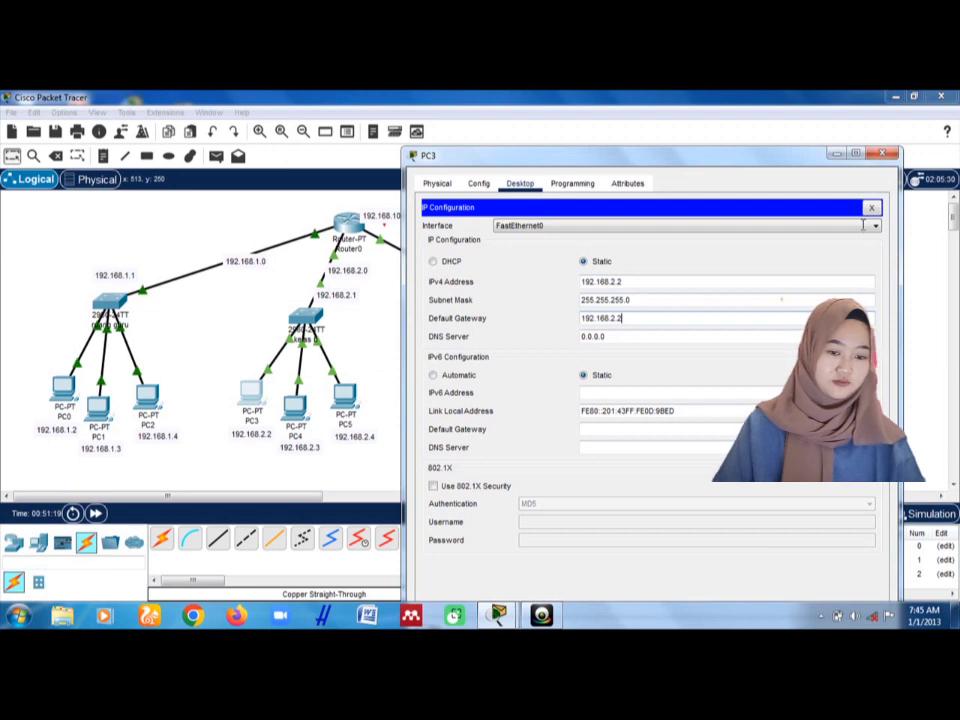
click(885, 154)
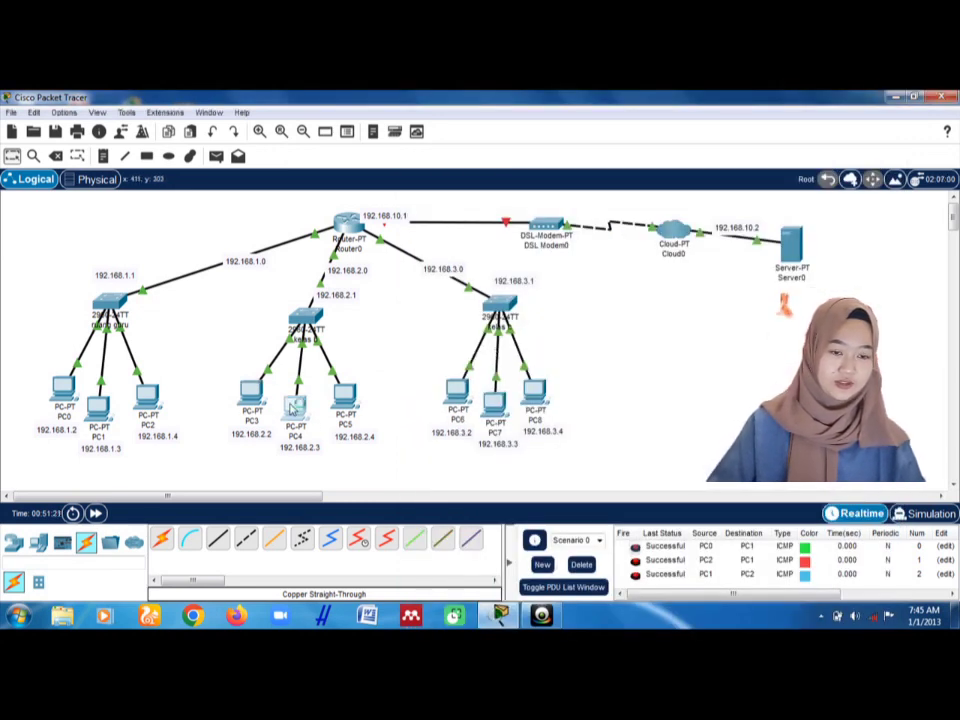
Step: Set PC4's static IPv4 address to 192.168.2.3, copy it, and fill in the subnet mask 255.255.255.0
click(292, 406)
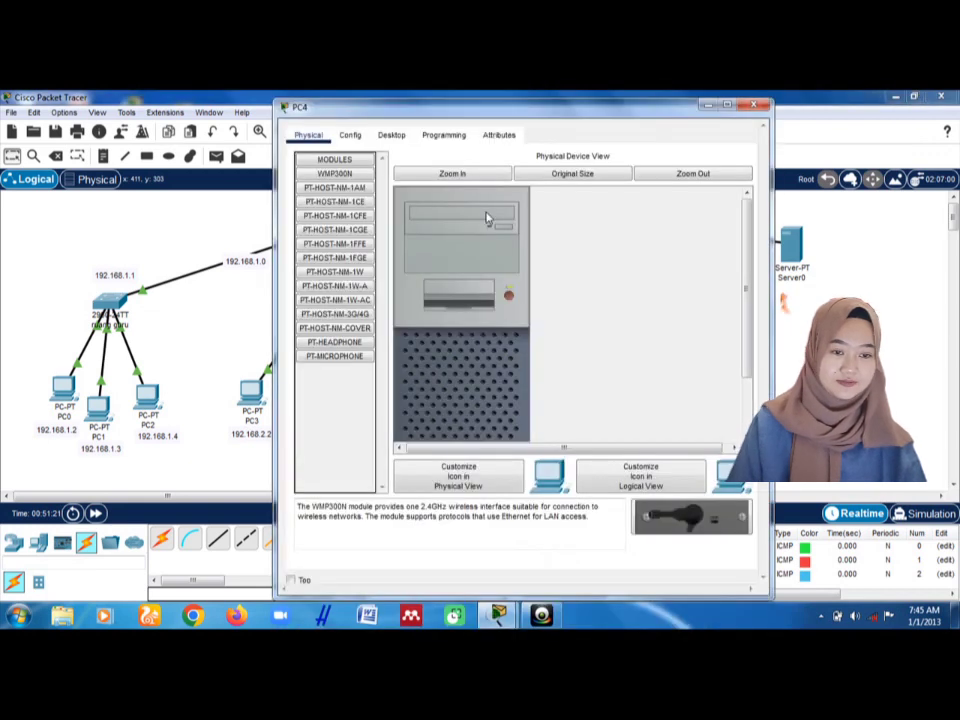
click(391, 135)
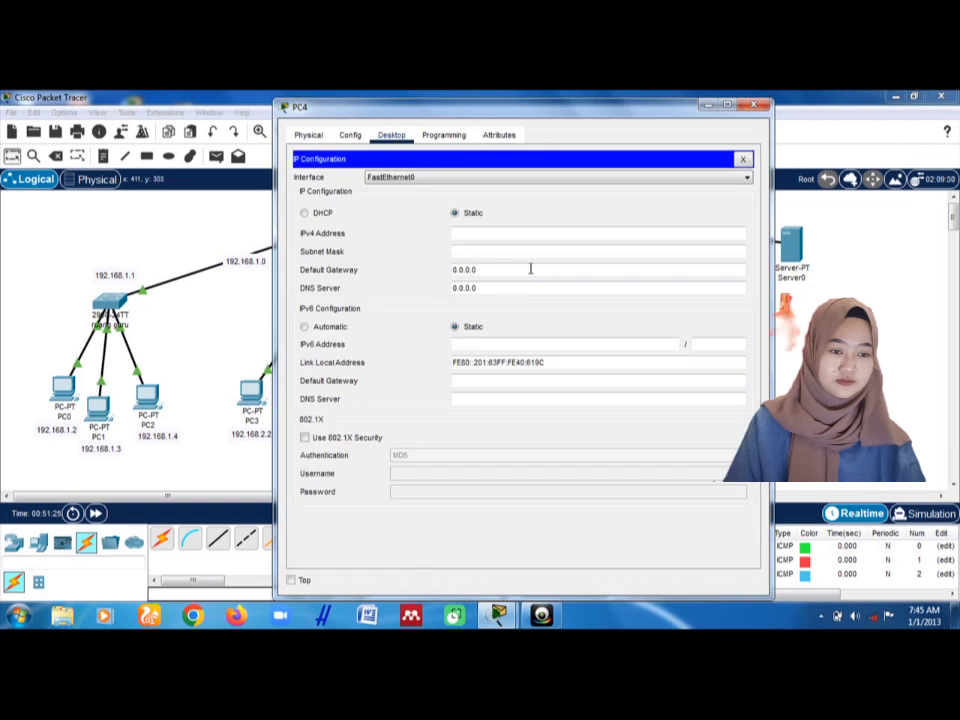
drag(579, 113, 685, 148)
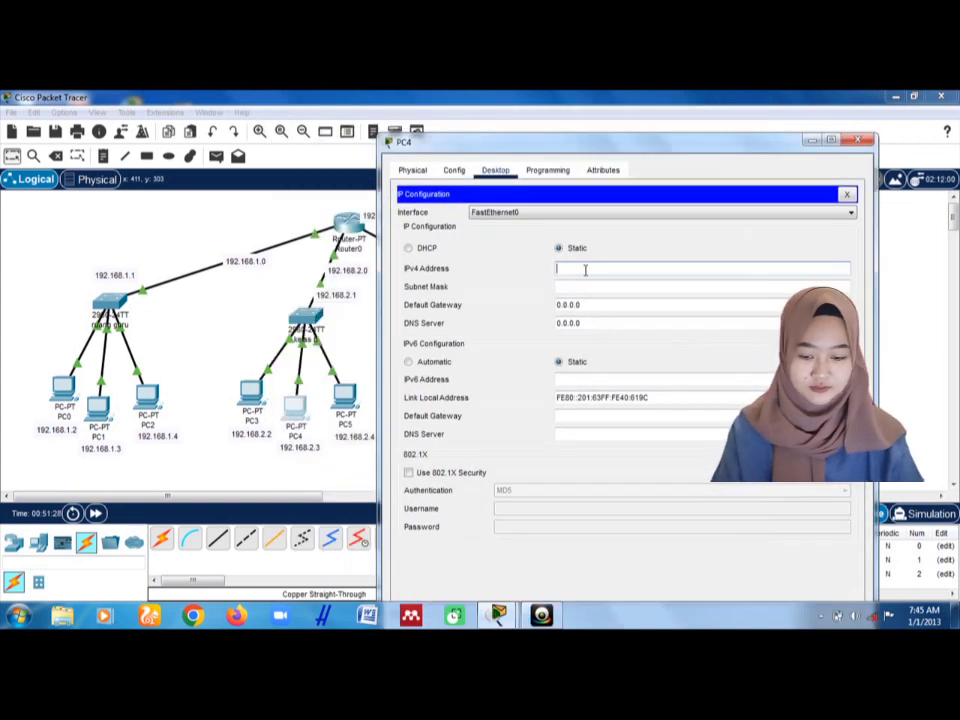
click(585, 270)
text(19)
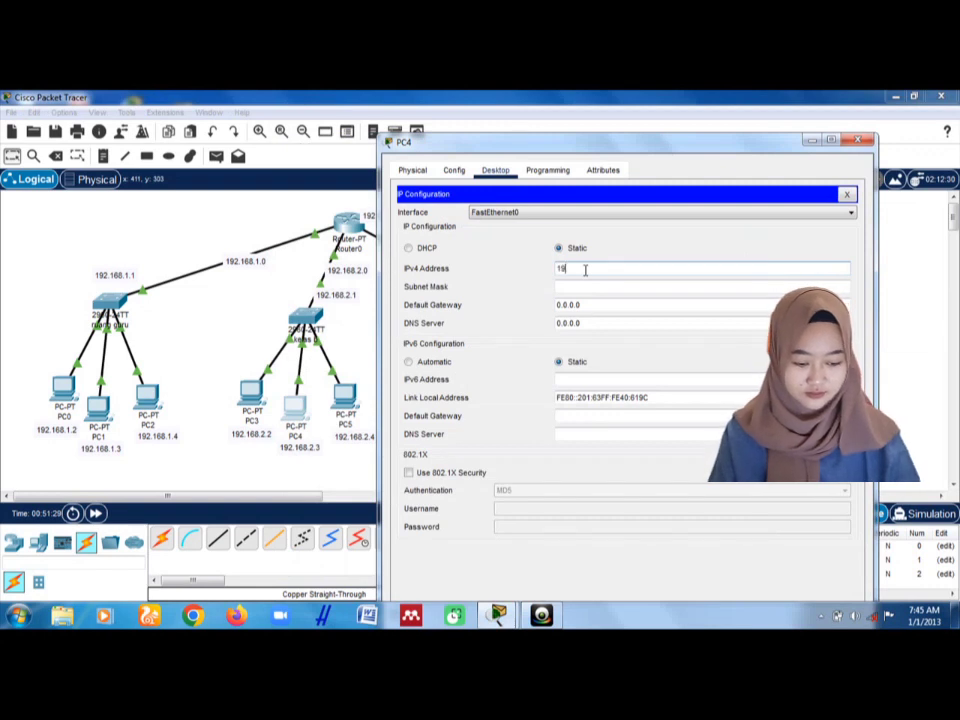
text(2.168.2.)
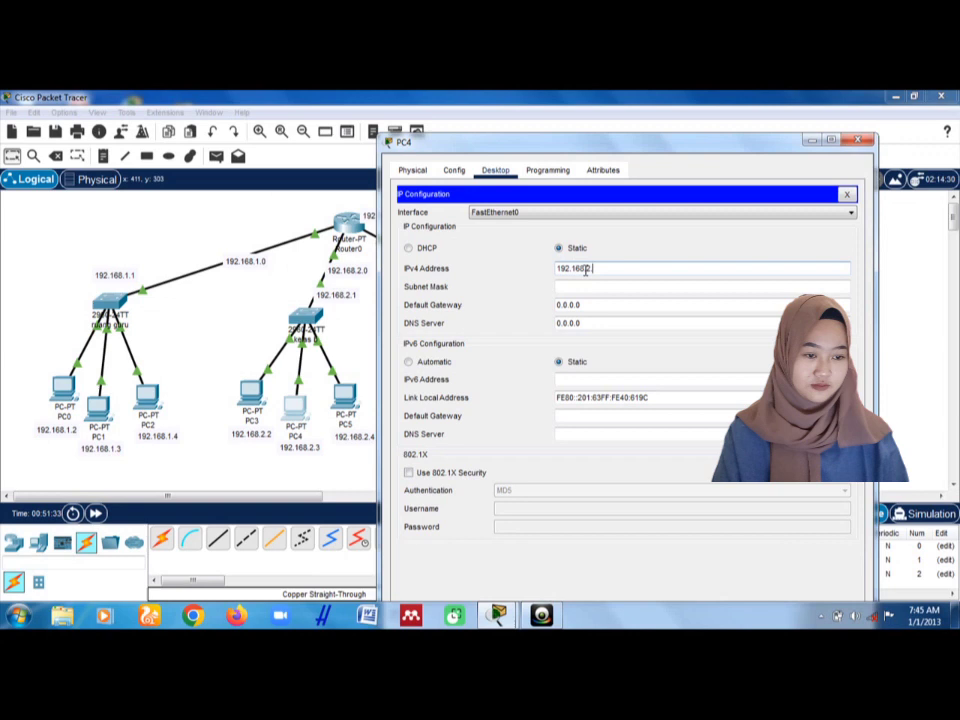
text(3)
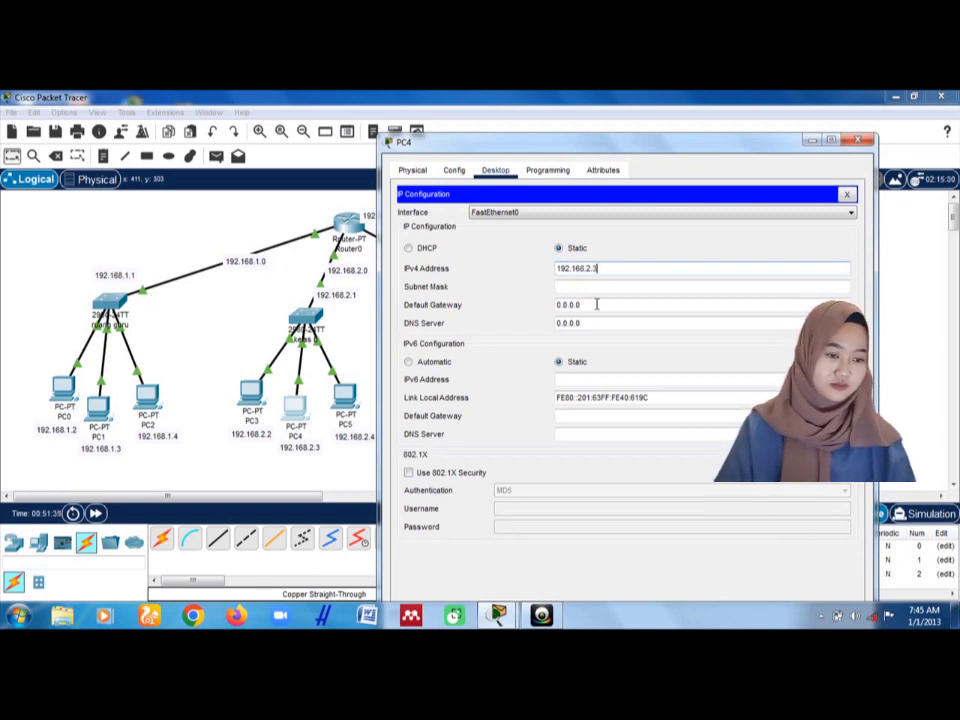
drag(609, 270, 558, 270)
right_click(569, 268)
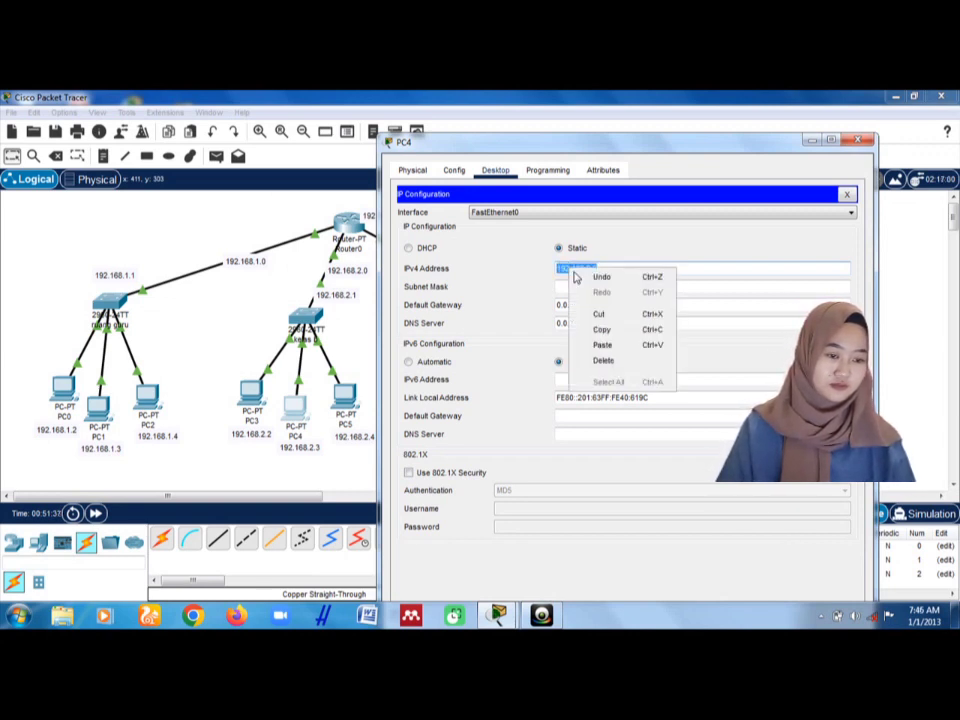
click(602, 330)
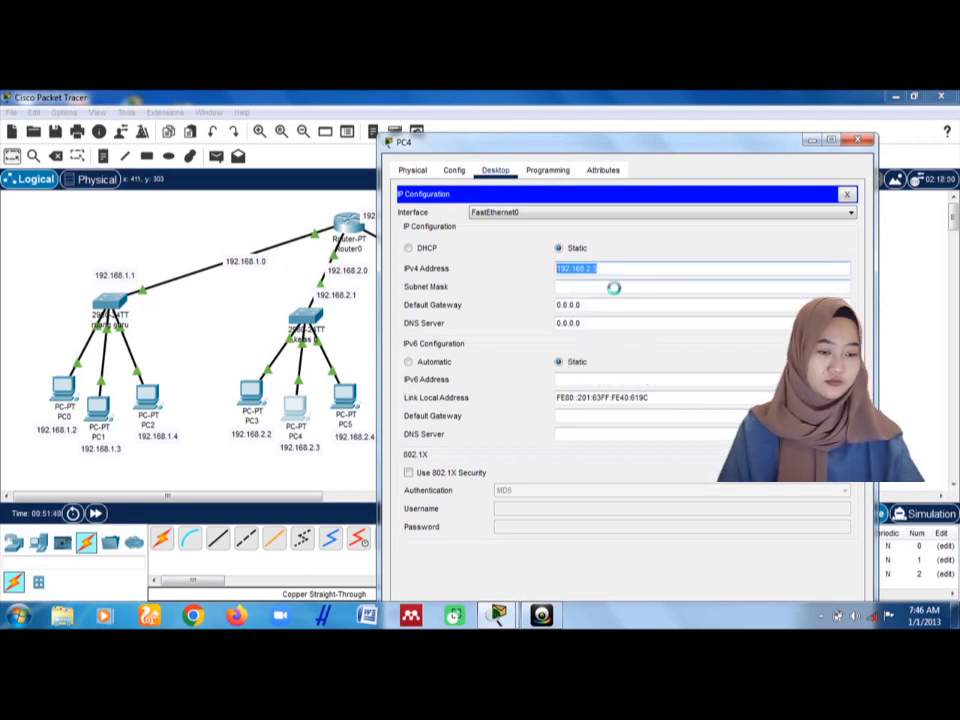
click(613, 286)
Step: Replace PC4's IPv4 default gateway with the copied address 192.168.2.3 and close the PC4 window
click(604, 307)
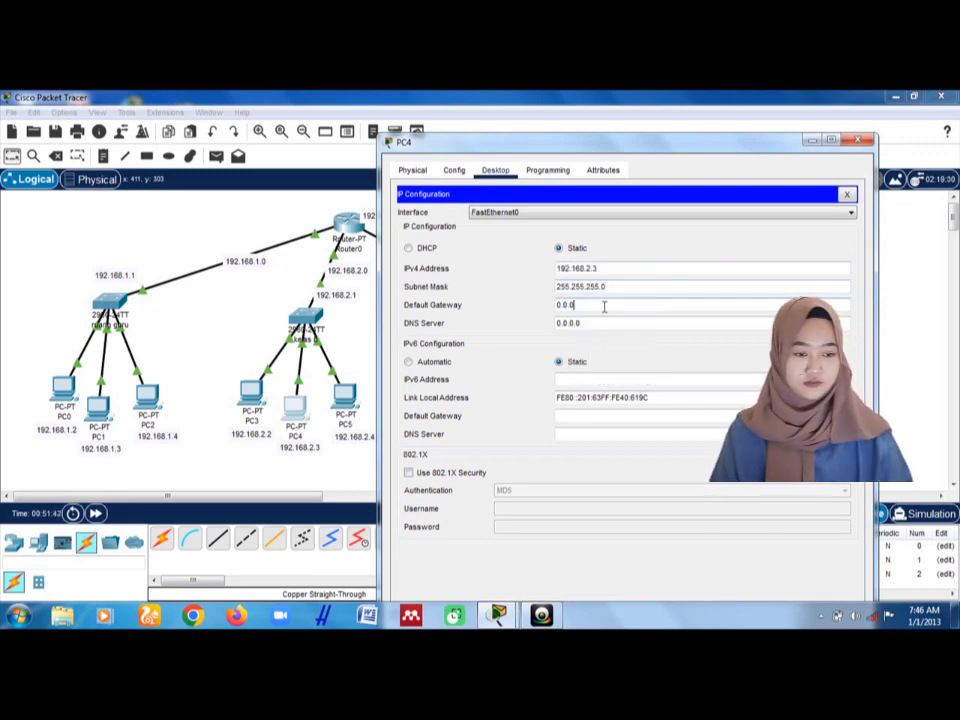
key(BackSpace)
key(BackSpace)
key(BackSpace)
key(BackSpace)
key(BackSpace)
key(ctrl+v)
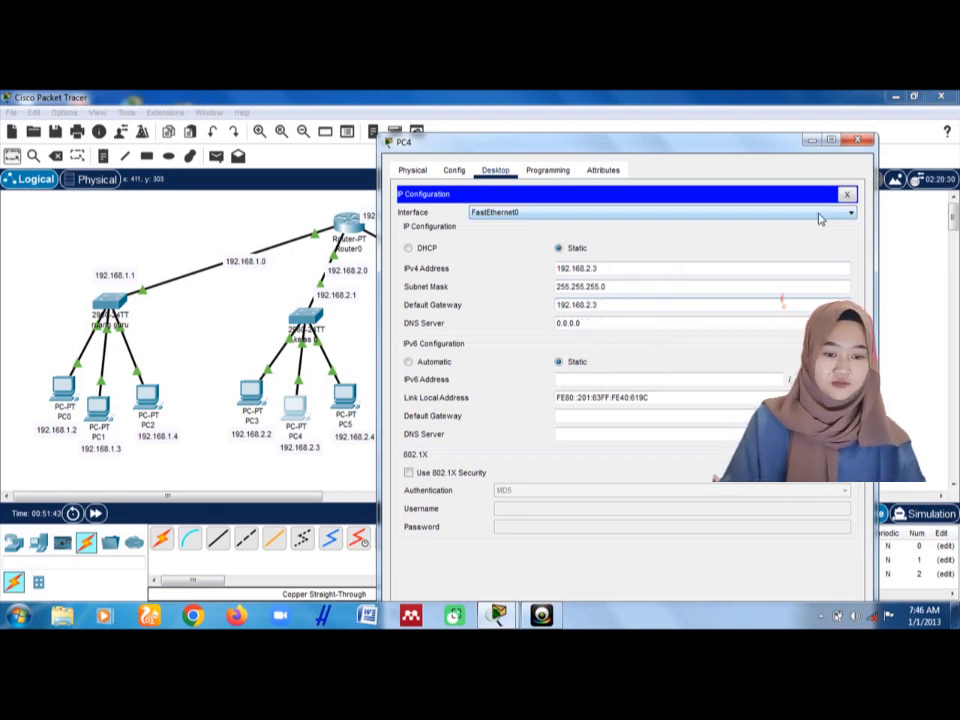
click(858, 141)
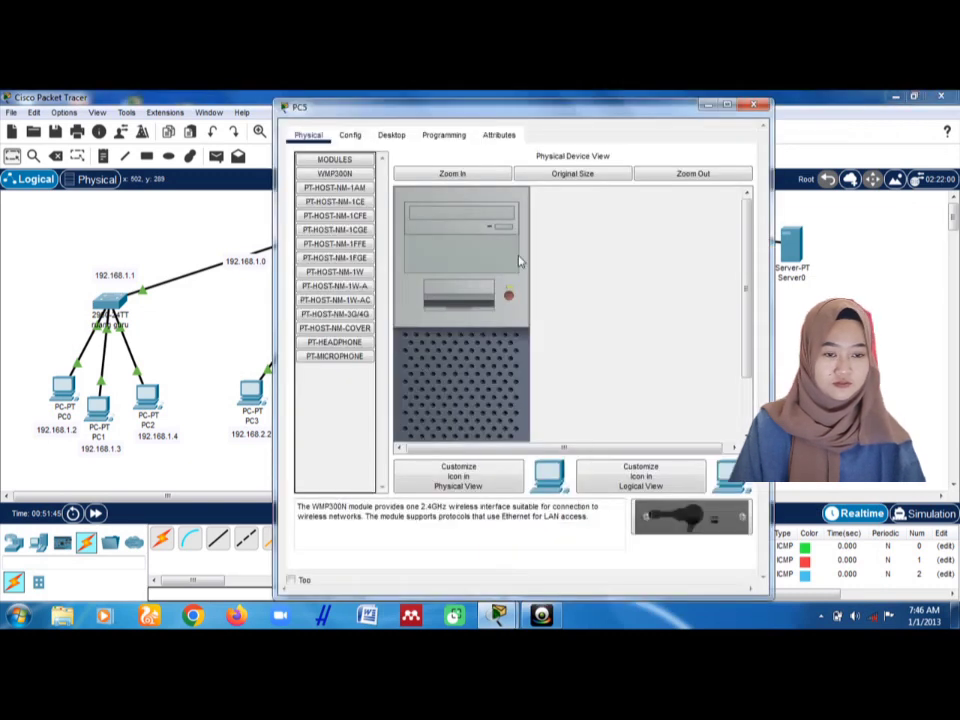
Step: Set PC5's static IPv4 address to 192.168.2.4, copy it, and fill in the subnet mask 255.255.255.0
click(391, 134)
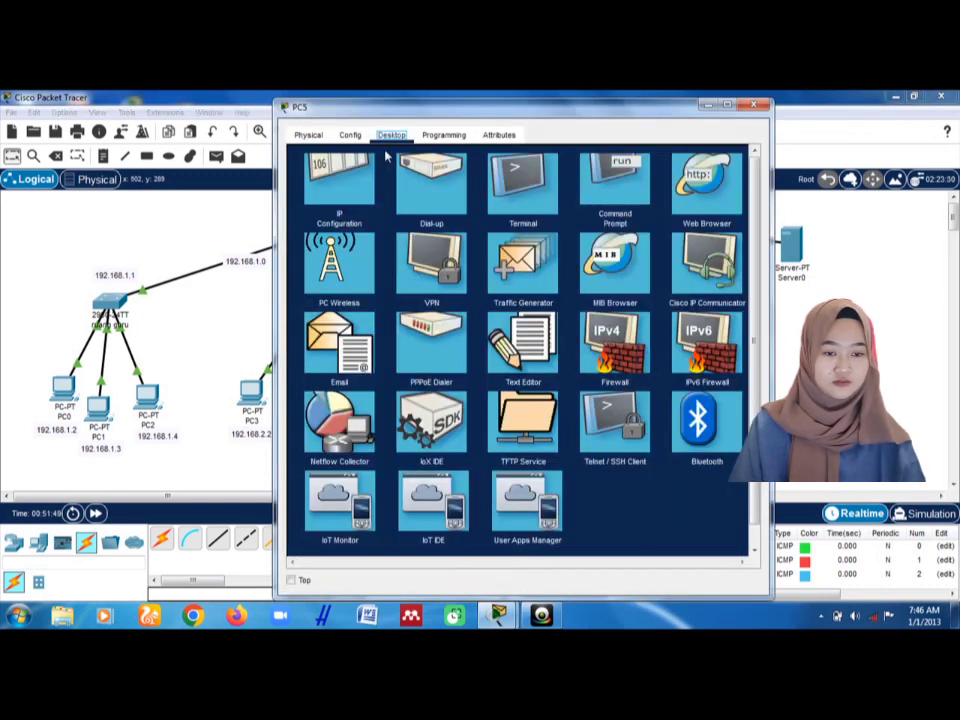
click(340, 192)
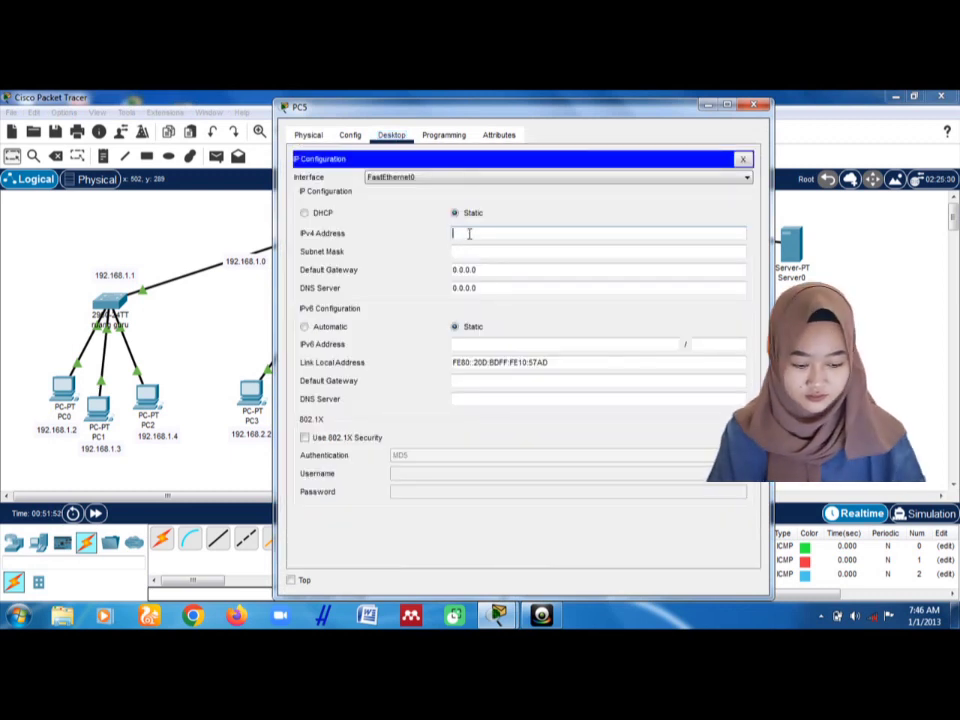
text(192.168)
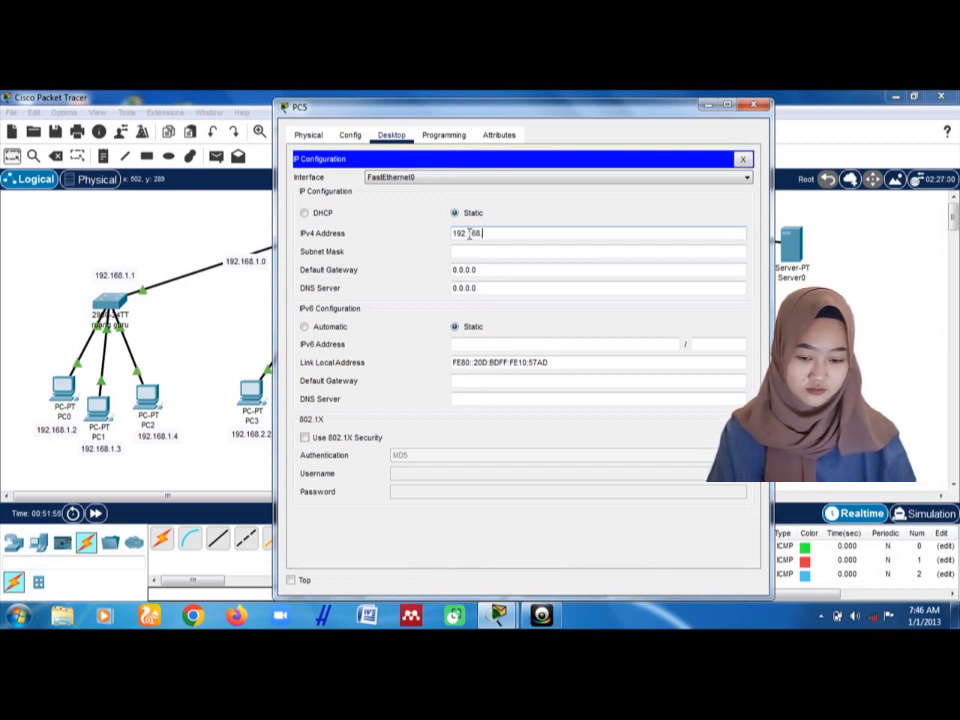
text(.2)
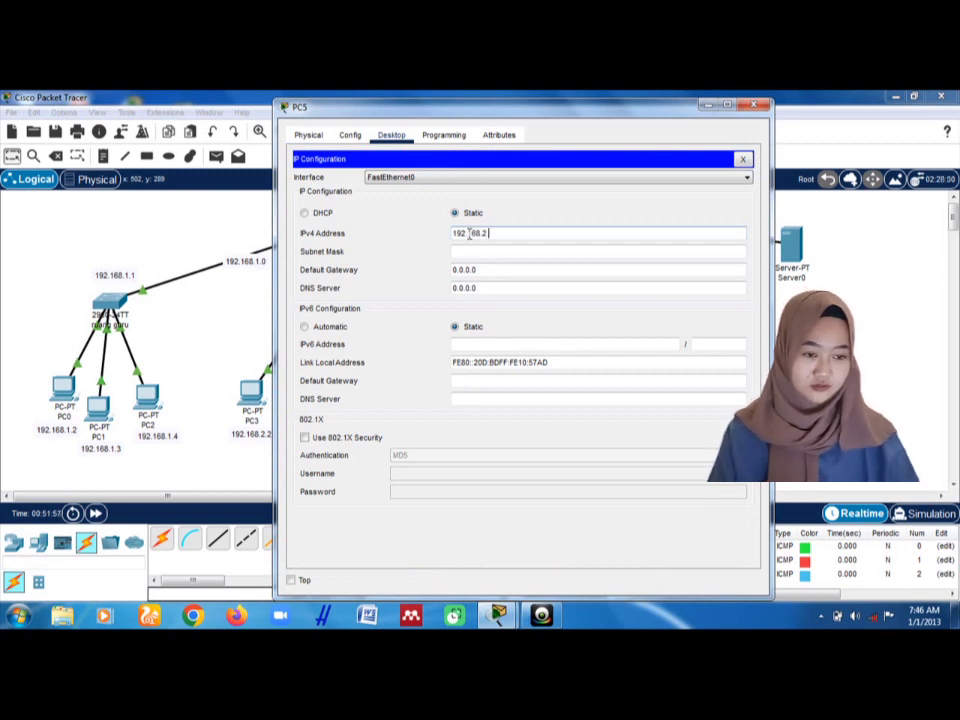
text(.4)
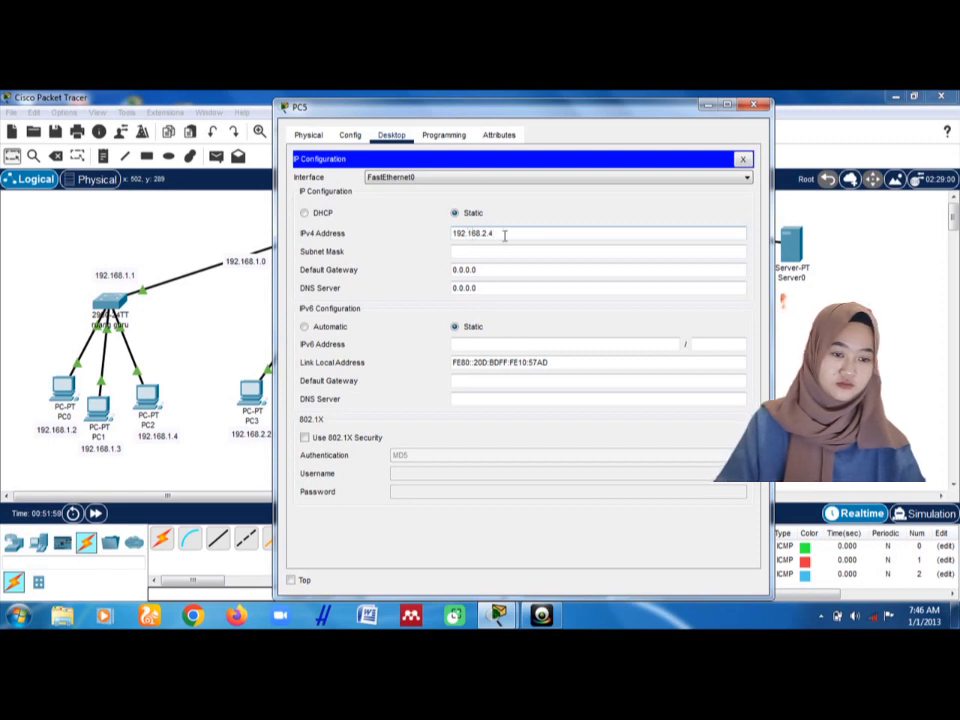
drag(502, 233, 453, 232)
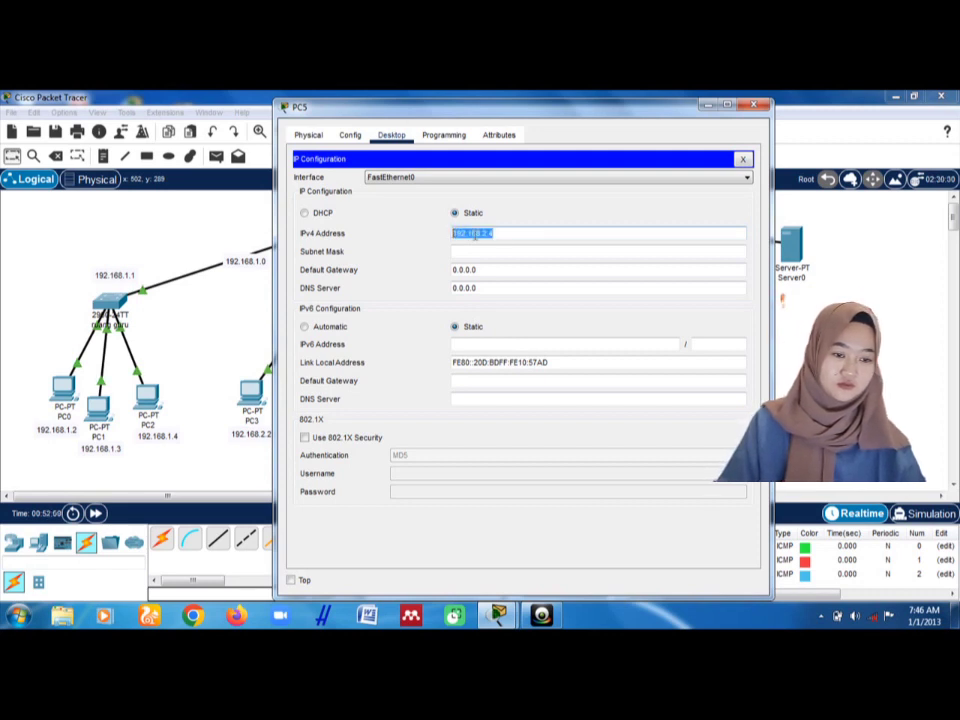
right_click(473, 234)
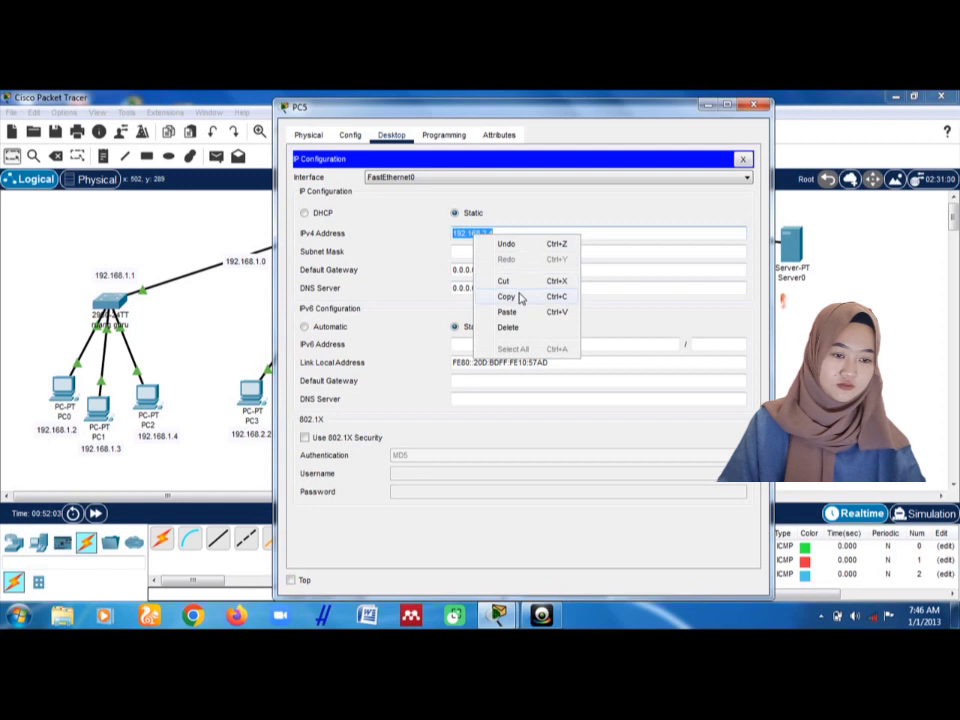
click(519, 297)
click(512, 252)
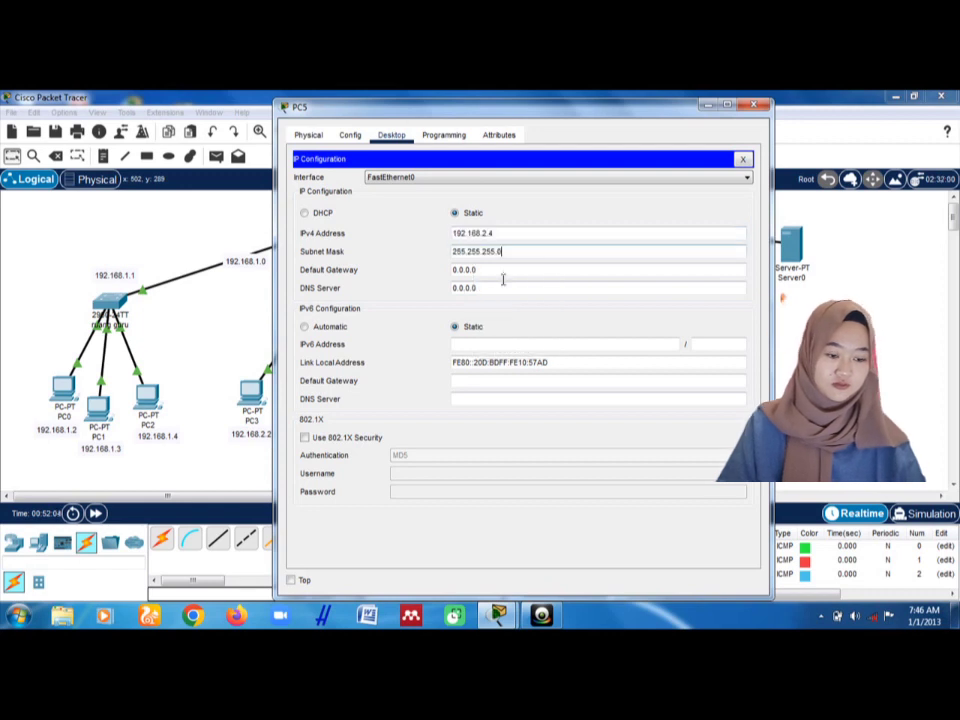
Step: Replace PC5's IPv4 default gateway with the copied address 192.168.2.4 and close the PC5 window
click(501, 270)
key(BackSpace)
key(BackSpace)
key(BackSpace)
key(BackSpace)
key(BackSpace)
key(BackSpace)
key(BackSpace)
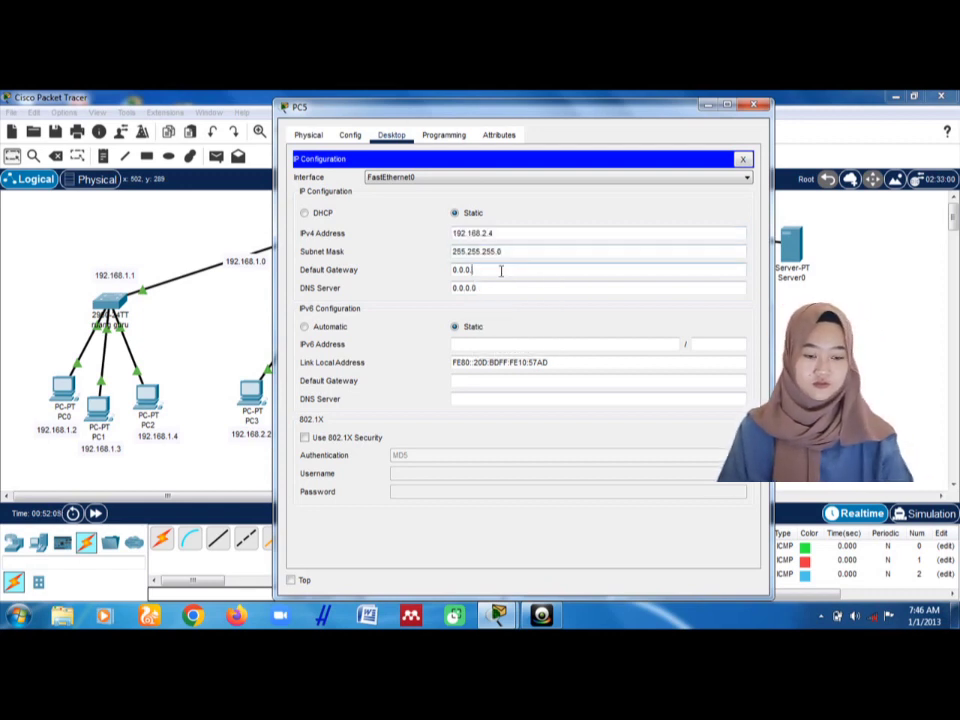
key(ctrl+v)
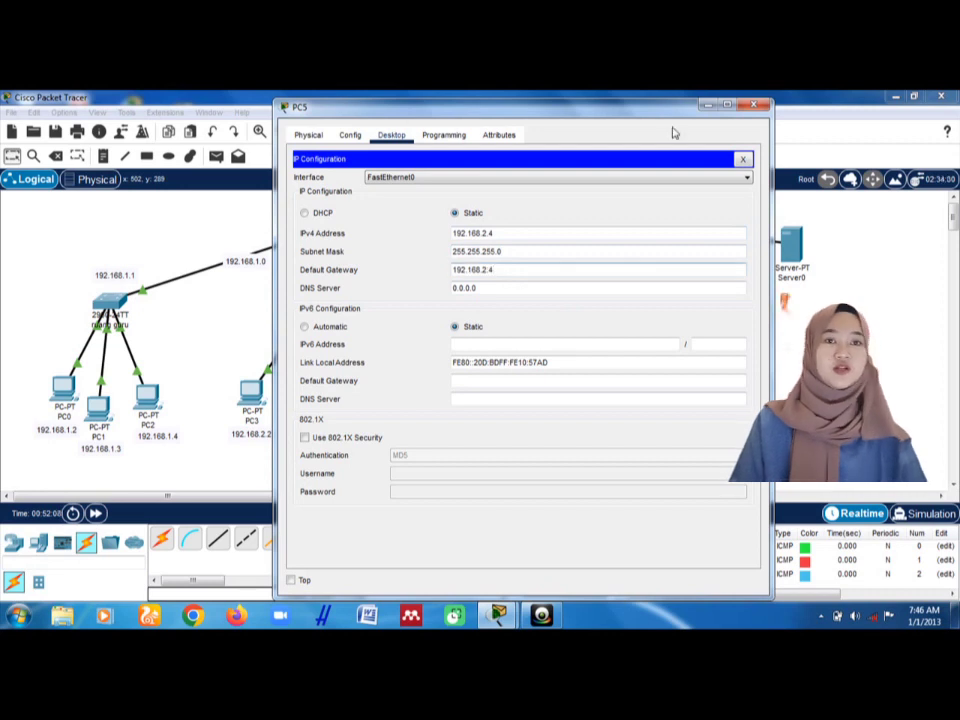
click(755, 104)
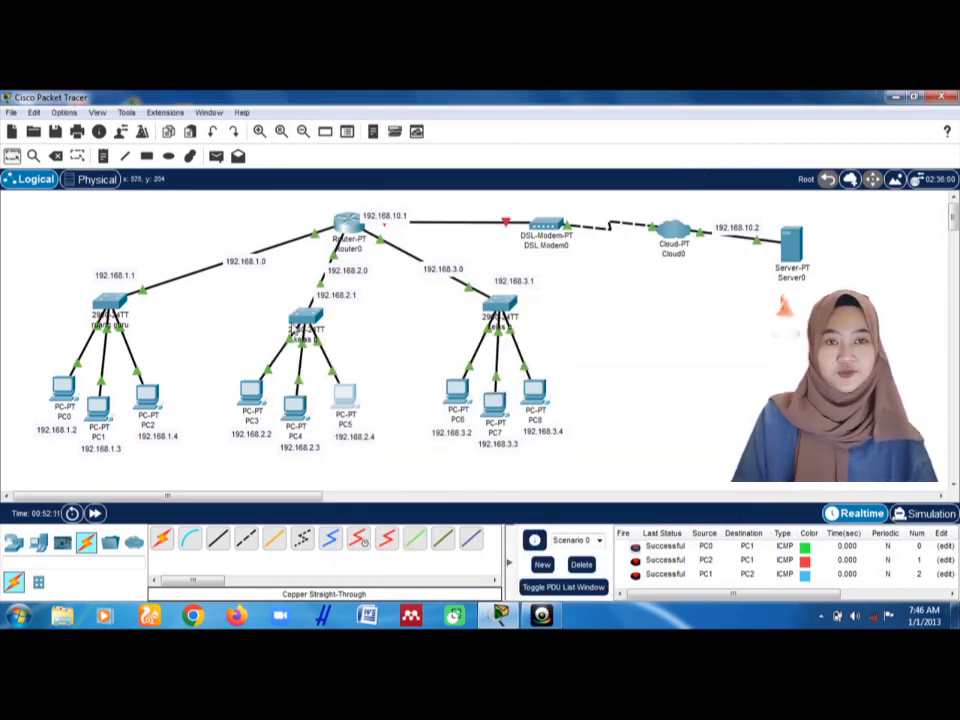
Step: Send a simple PDU from PC3 to PC4 and check its status in the PDU list
click(216, 156)
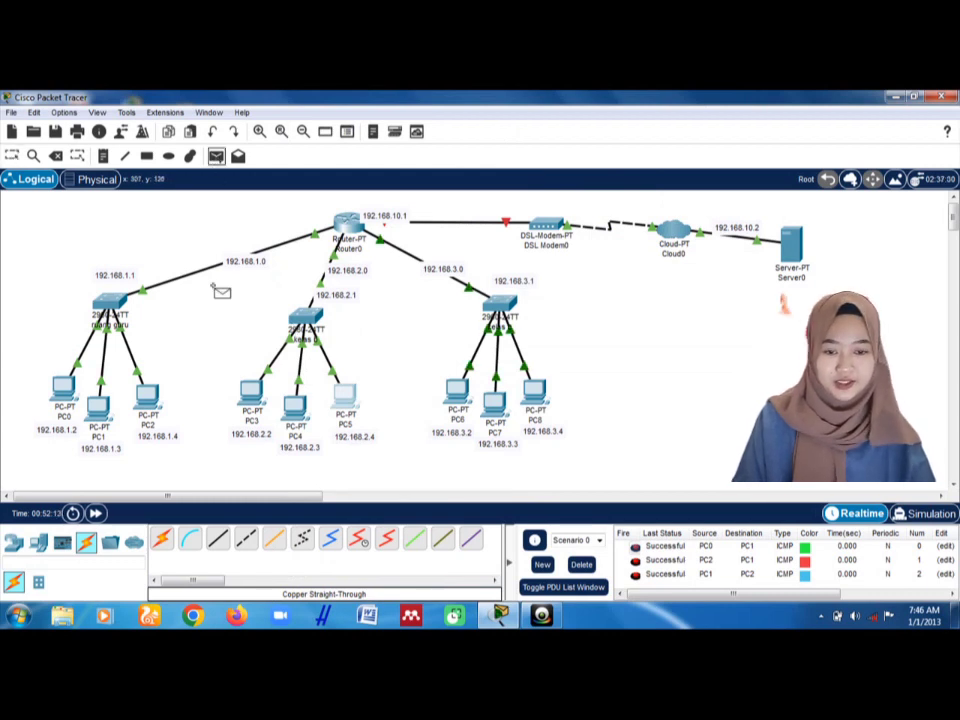
click(252, 390)
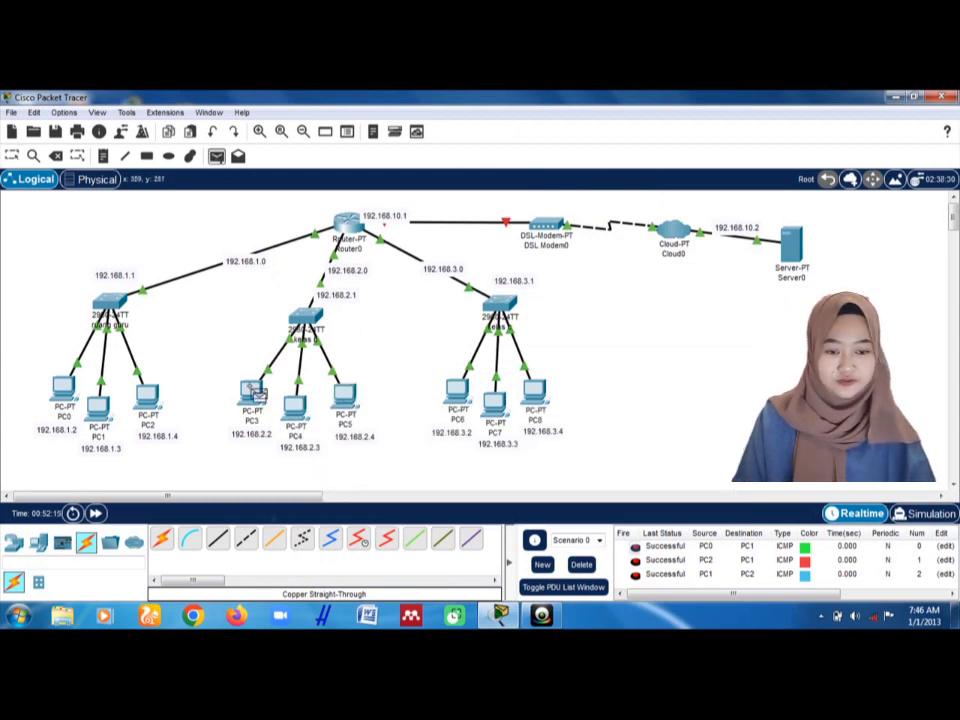
click(293, 403)
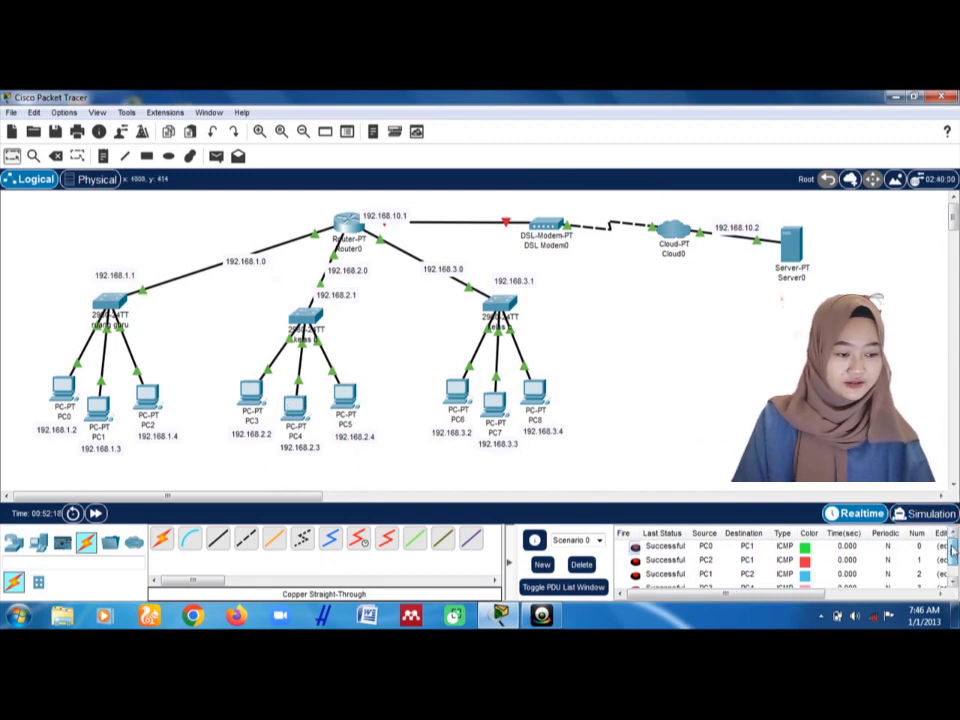
scroll(953, 551, down, 1)
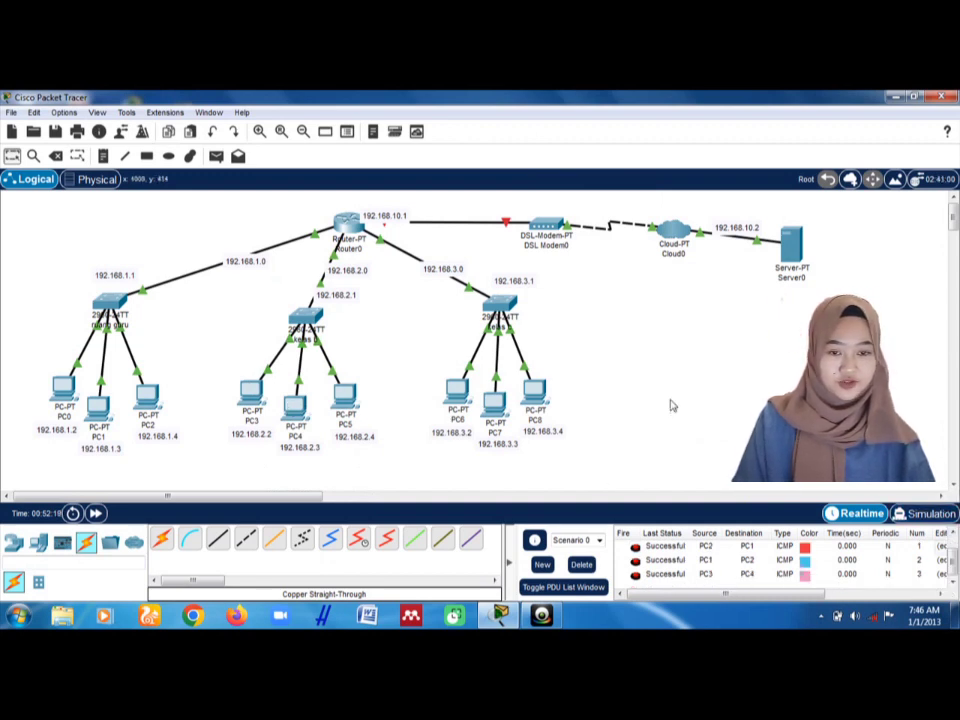
Step: Send a simple PDU from PC5 to PC4 and check its status in the PDU list
click(216, 156)
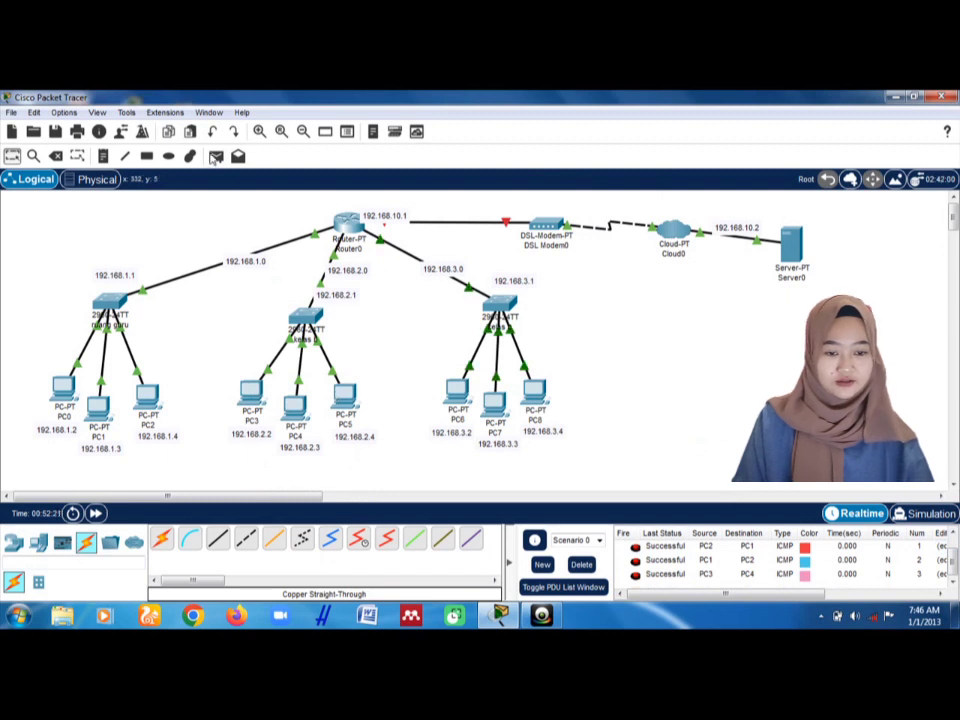
click(346, 398)
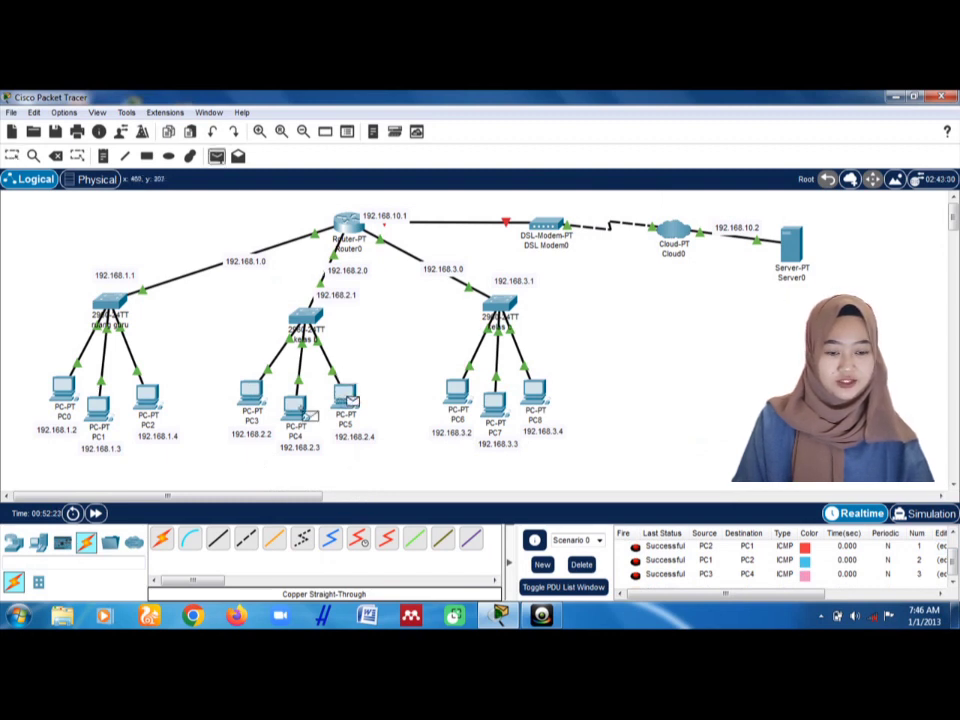
click(296, 405)
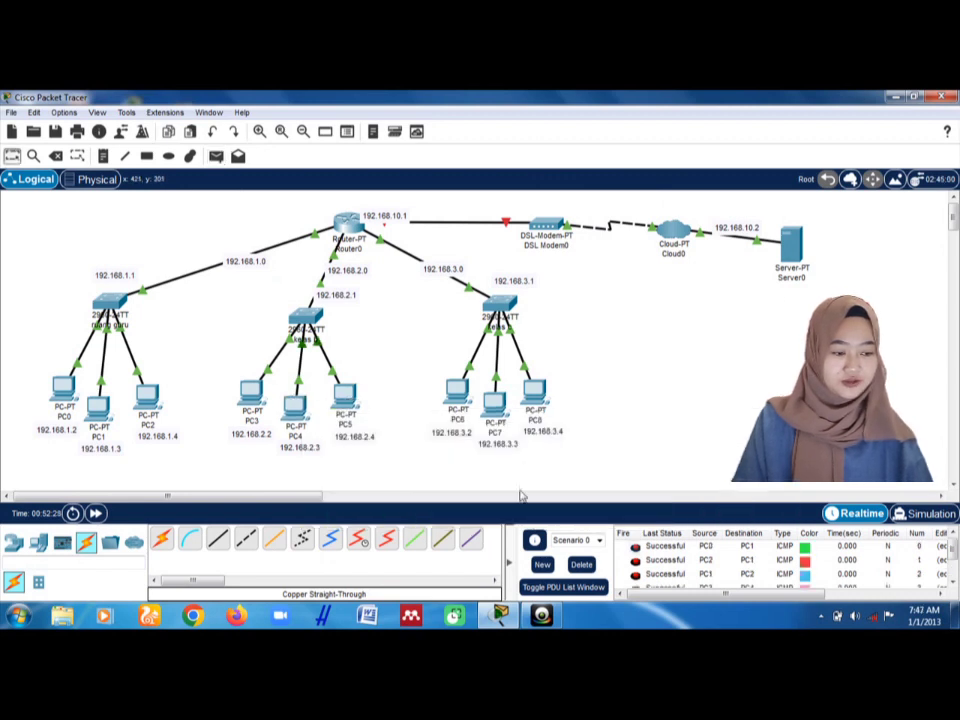
scroll(953, 572, down, 2)
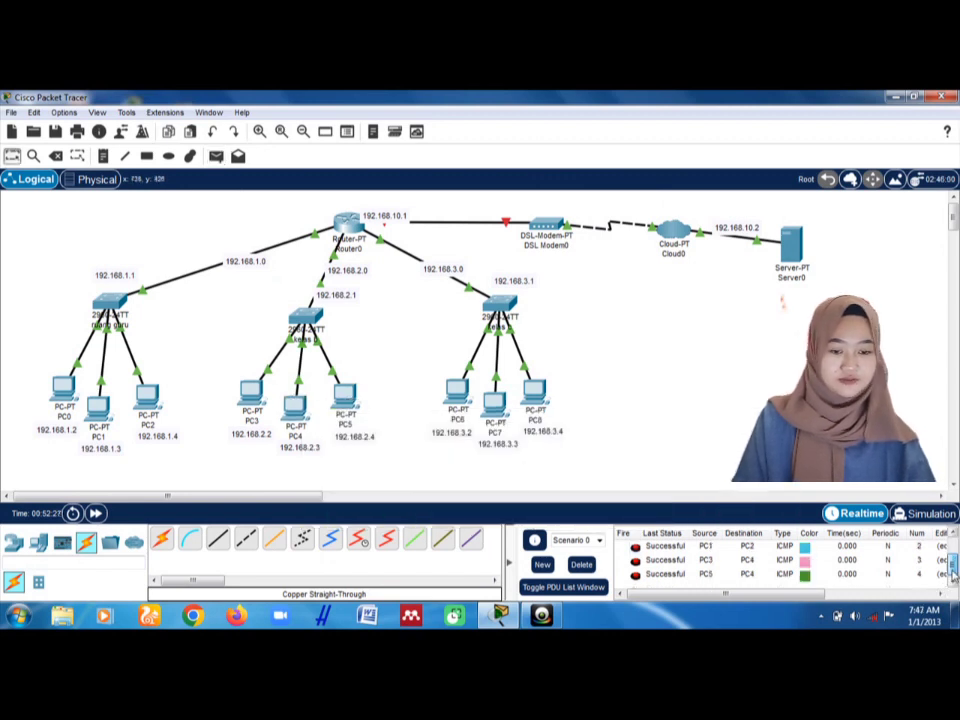
Step: Send a simple PDU from PC4 to PC3 and check its status in the PDU list
click(216, 156)
click(252, 390)
click(296, 408)
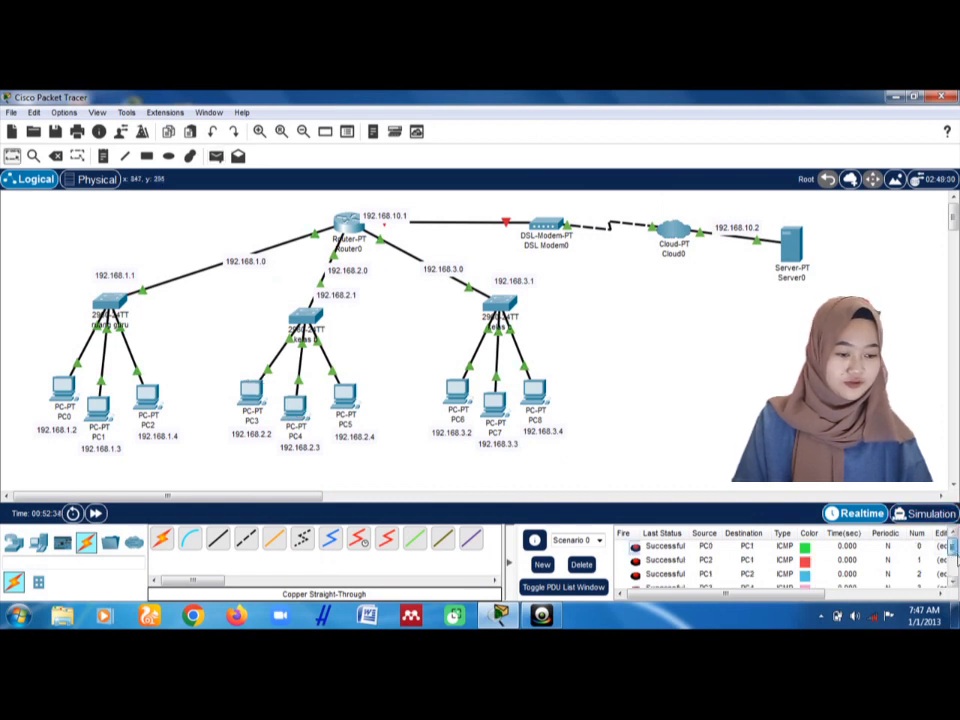
drag(953, 547, 953, 567)
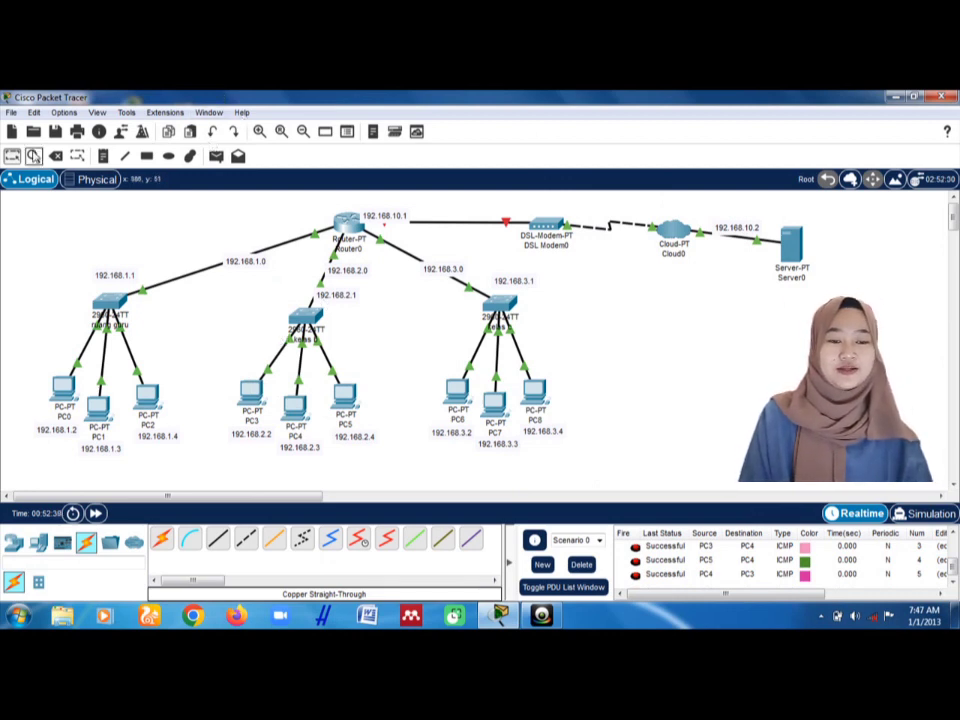
click(466, 394)
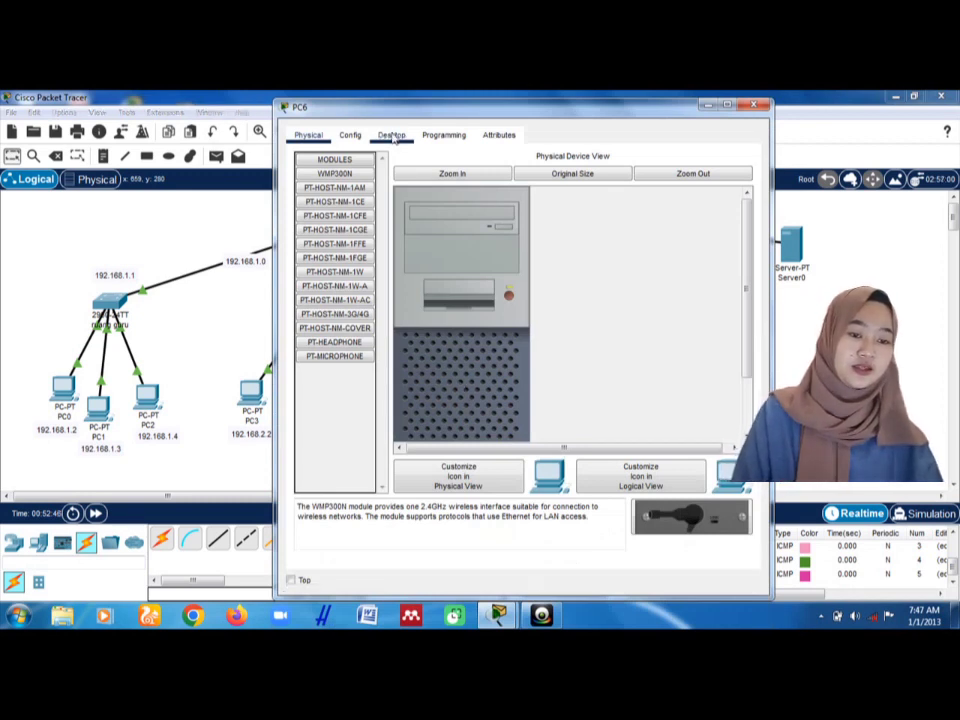
click(393, 139)
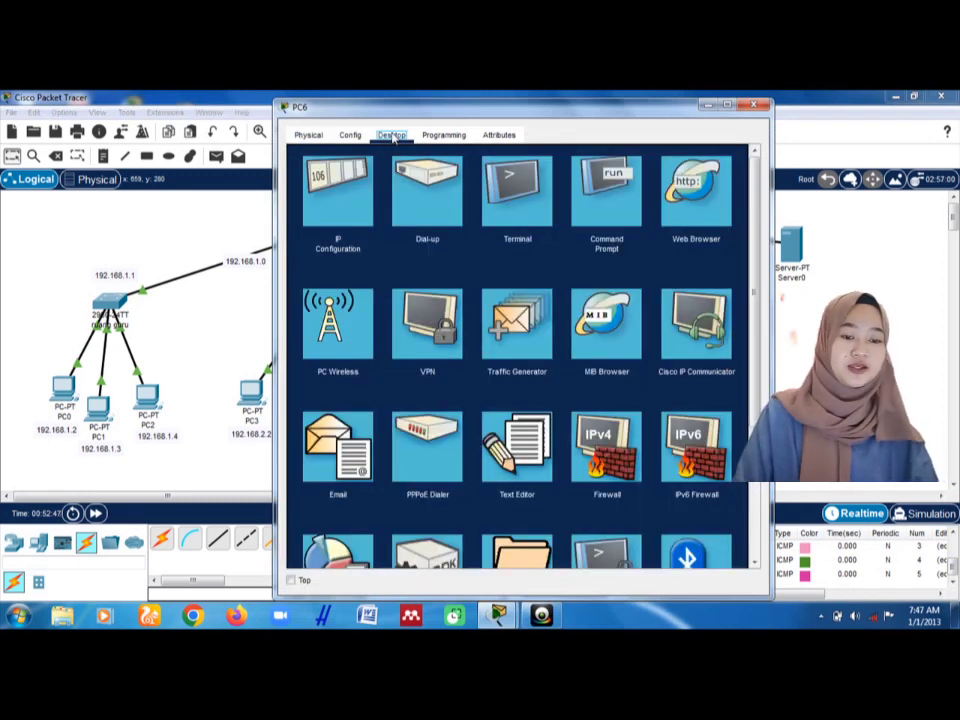
click(332, 216)
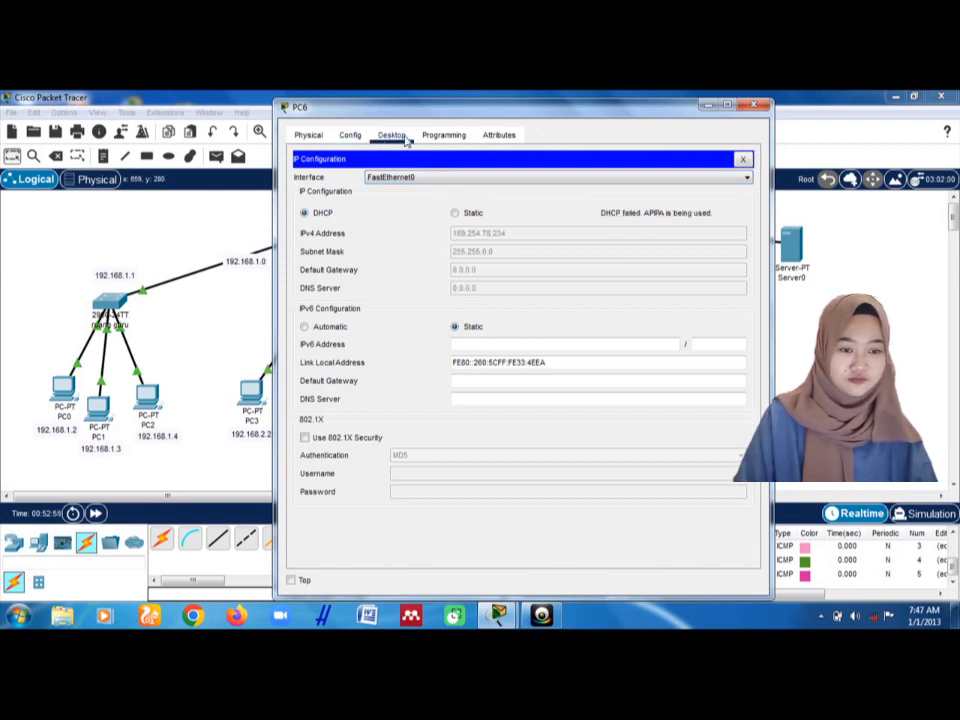
click(407, 141)
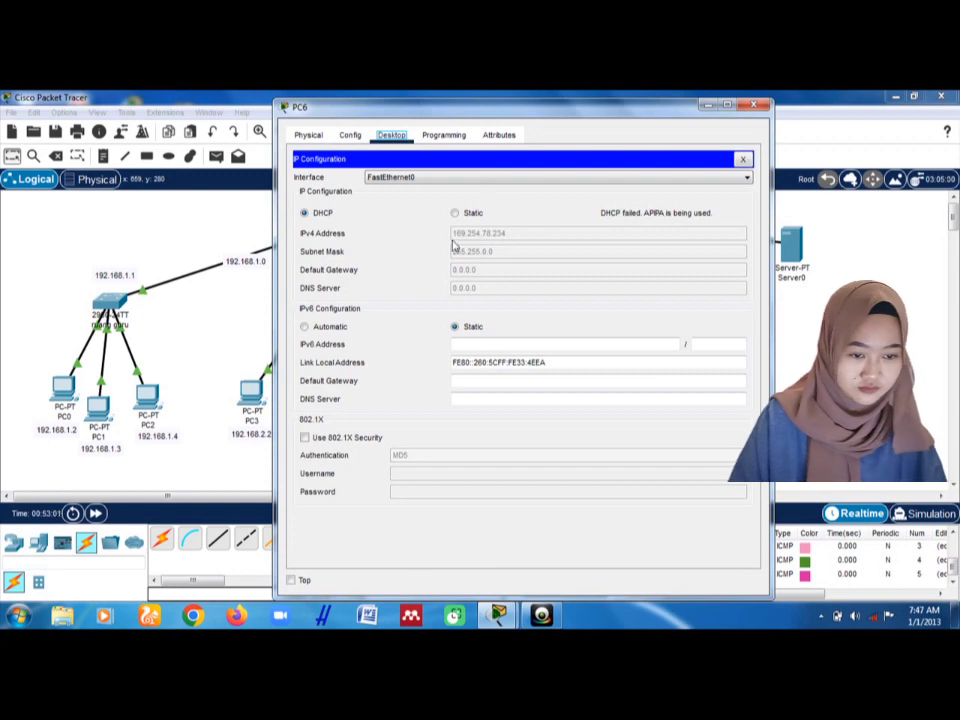
click(352, 136)
click(391, 136)
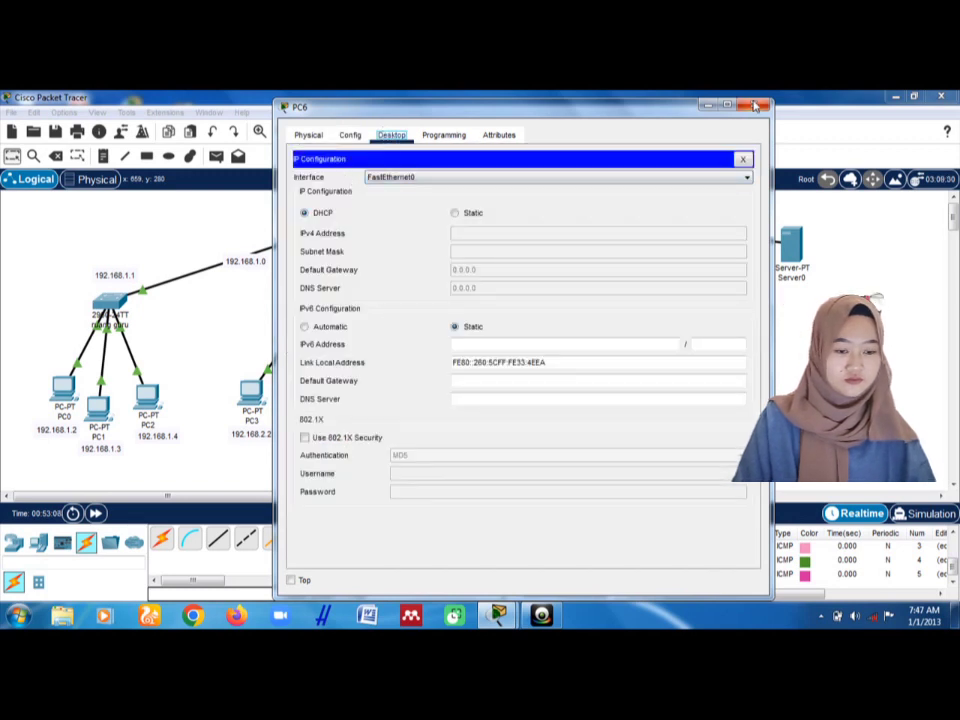
click(535, 397)
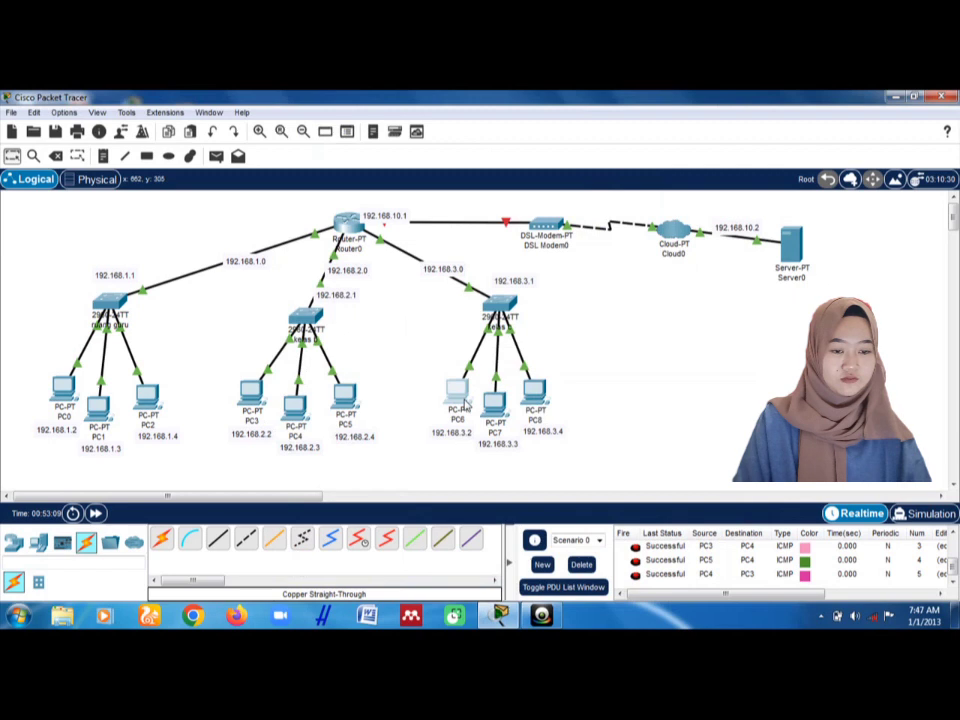
Step: Switch PC6's IP configuration to static with IPv4 address 192.168.3.2 and subnet mask 255.255.255.0
click(460, 397)
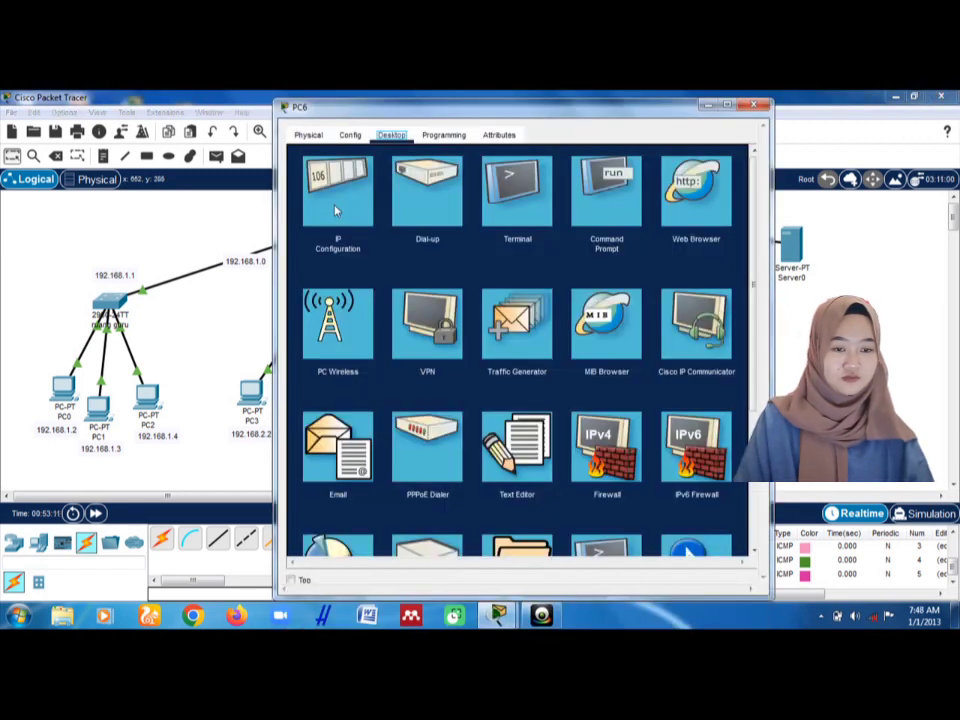
click(335, 210)
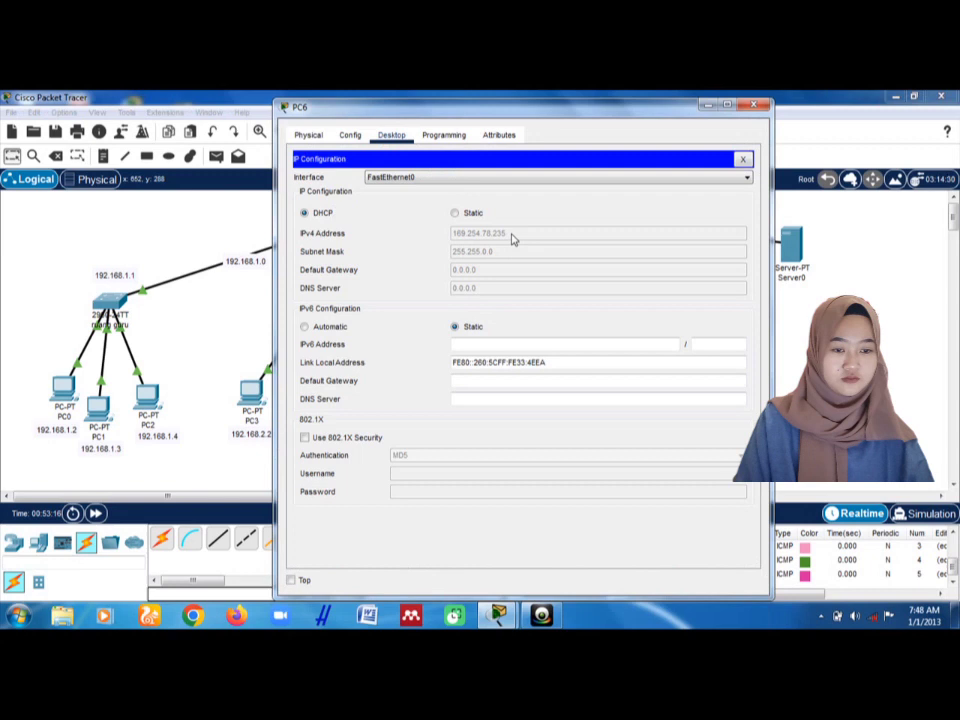
click(455, 214)
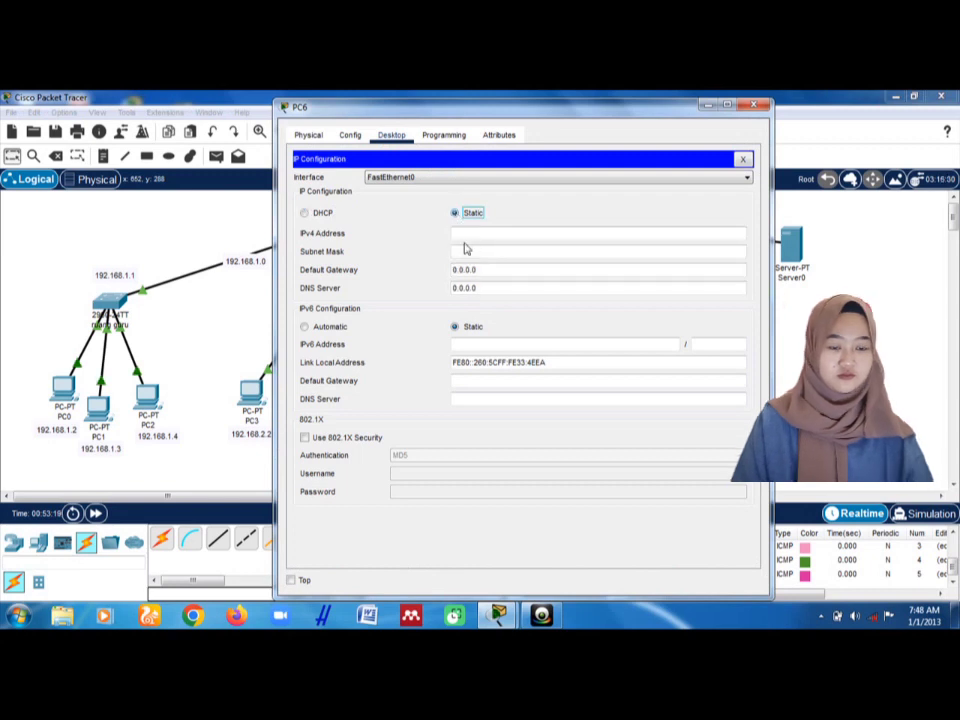
click(472, 233)
text(192.1)
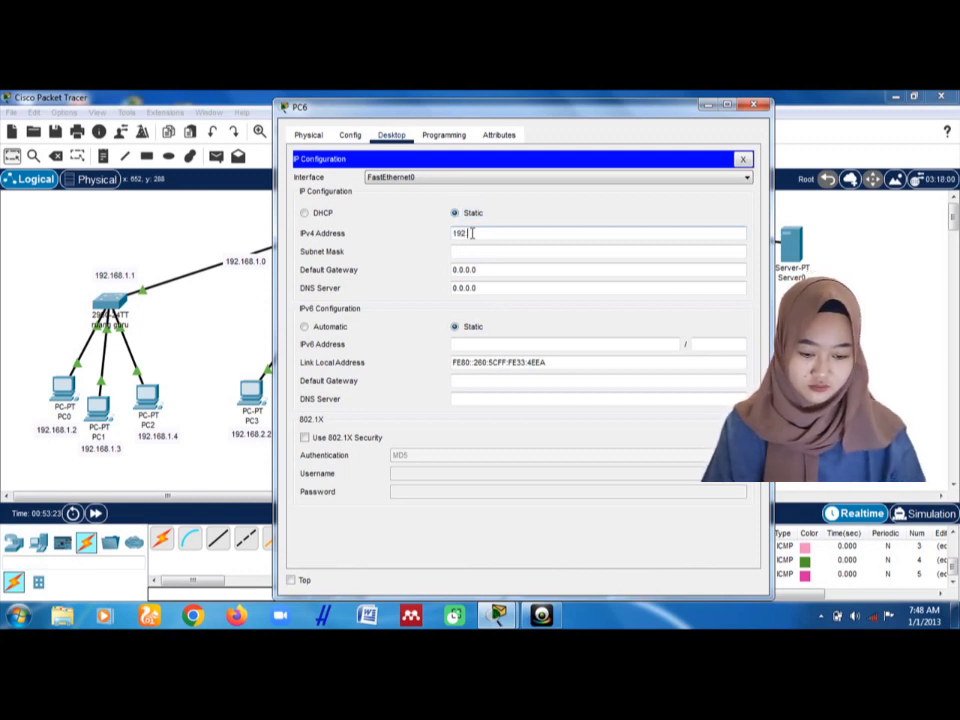
text(68)
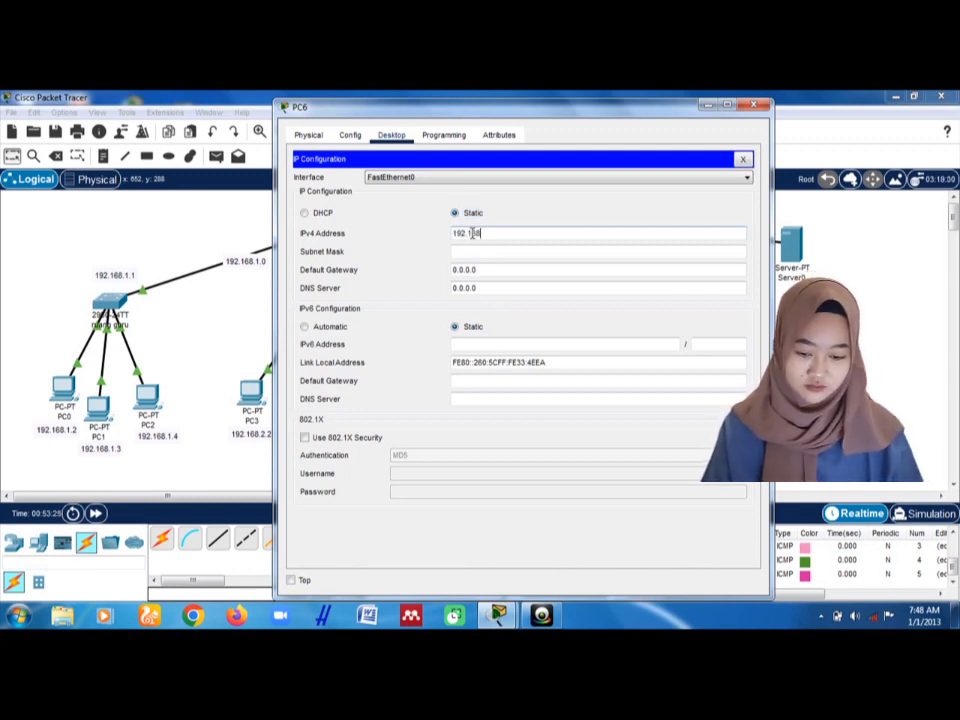
text(.3.2)
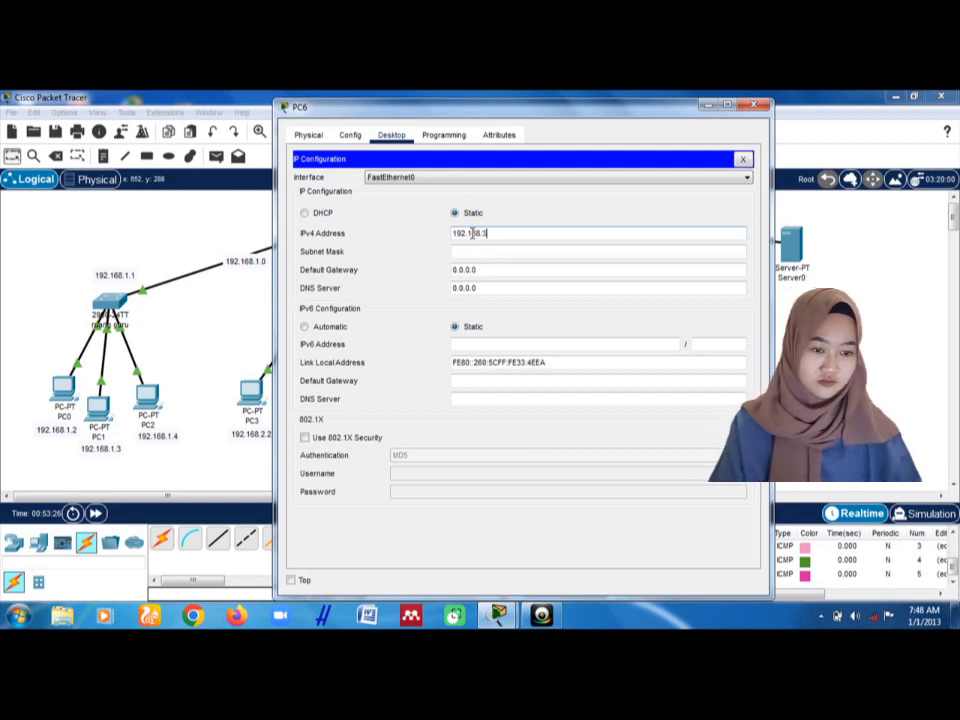
click(483, 253)
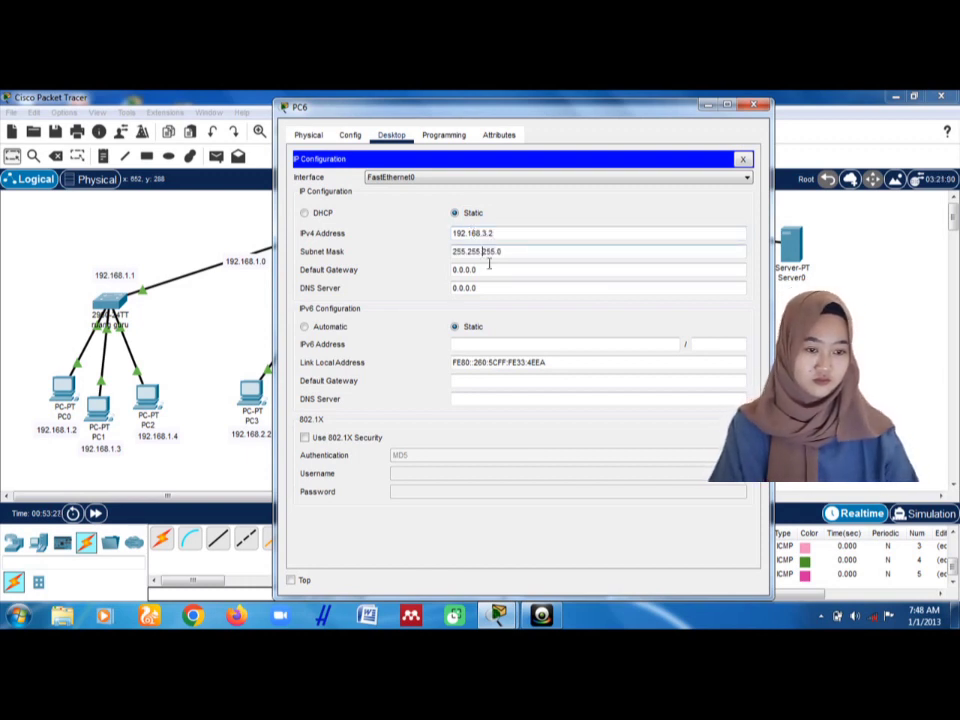
Step: Set PC6's IPv4 default gateway to 192.168.3.2 and close the PC6 window
click(490, 268)
key(BackSpace)
key(BackSpace)
key(BackSpace)
key(BackSpace)
key(BackSpace)
key(BackSpace)
key(BackSpace)
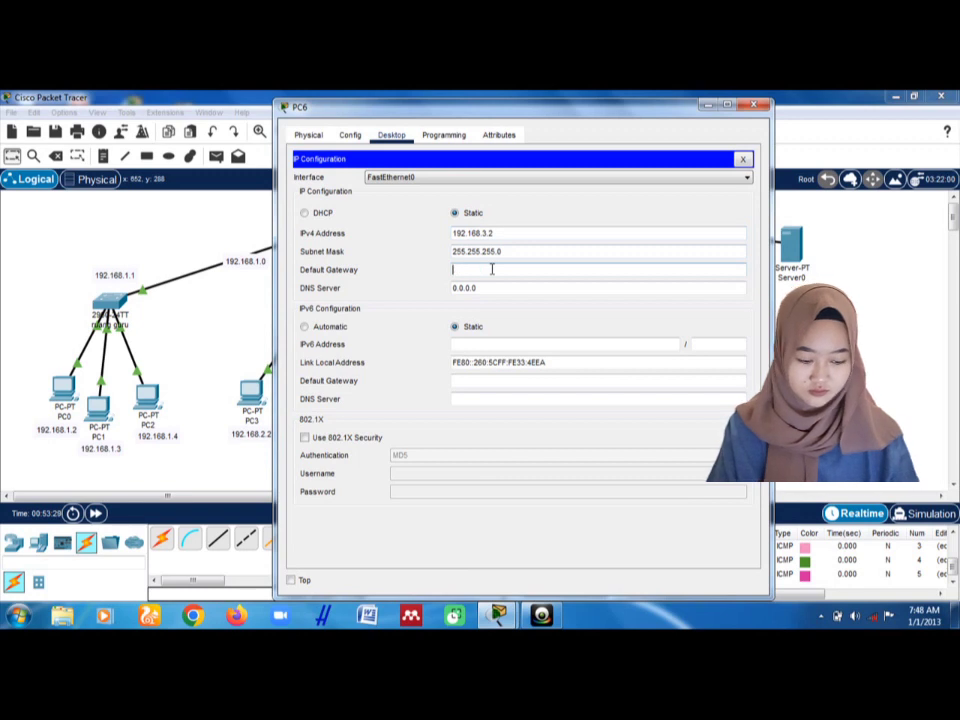
text(192.1)
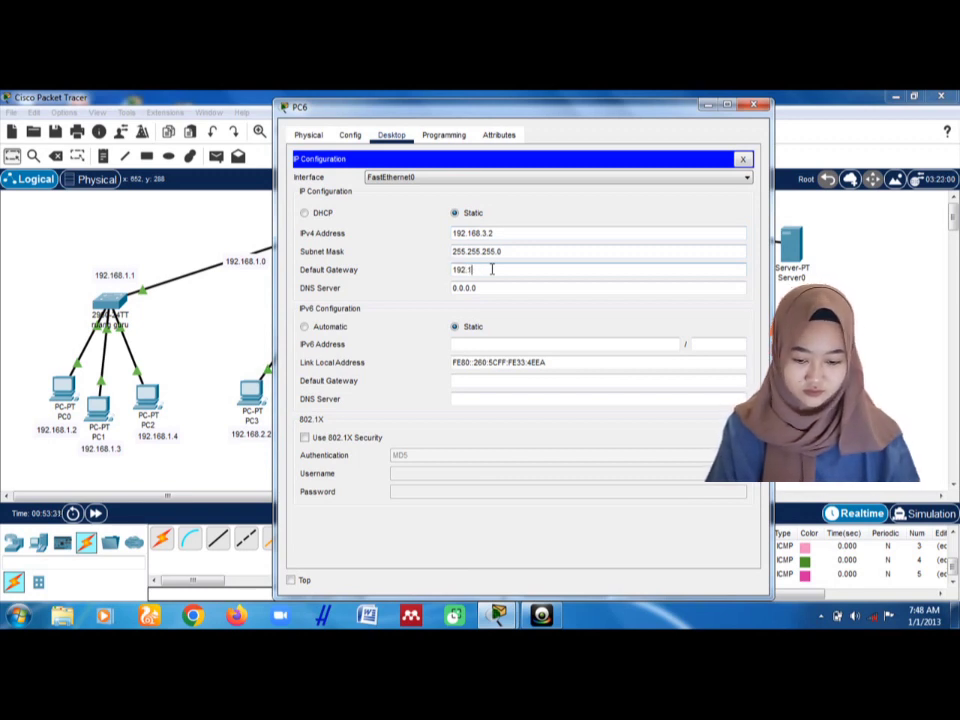
text(68.3.)
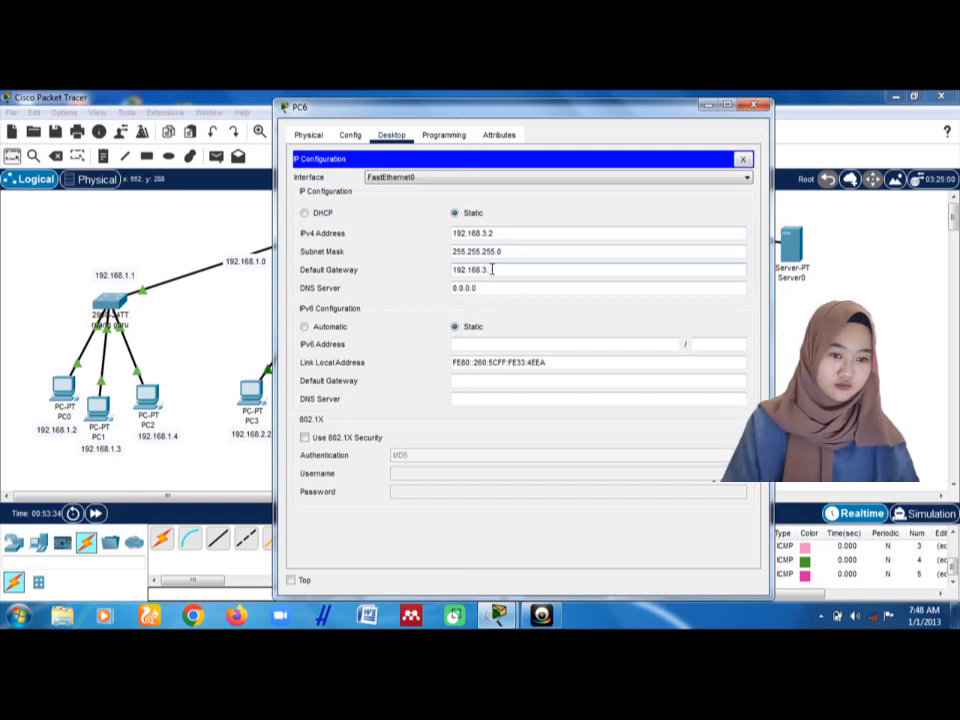
text(1)
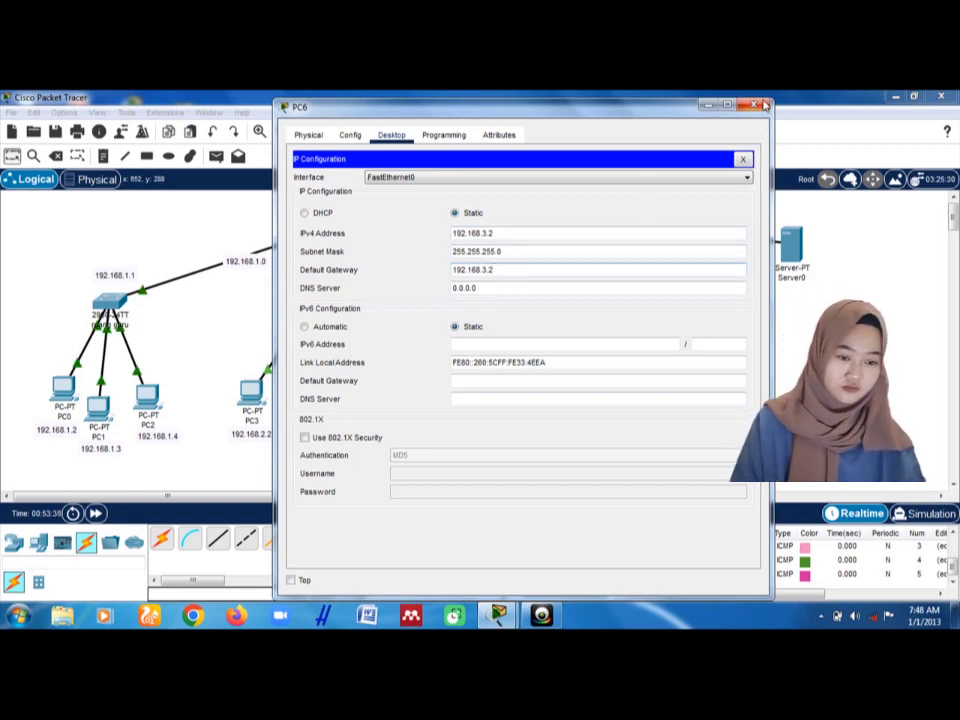
click(757, 104)
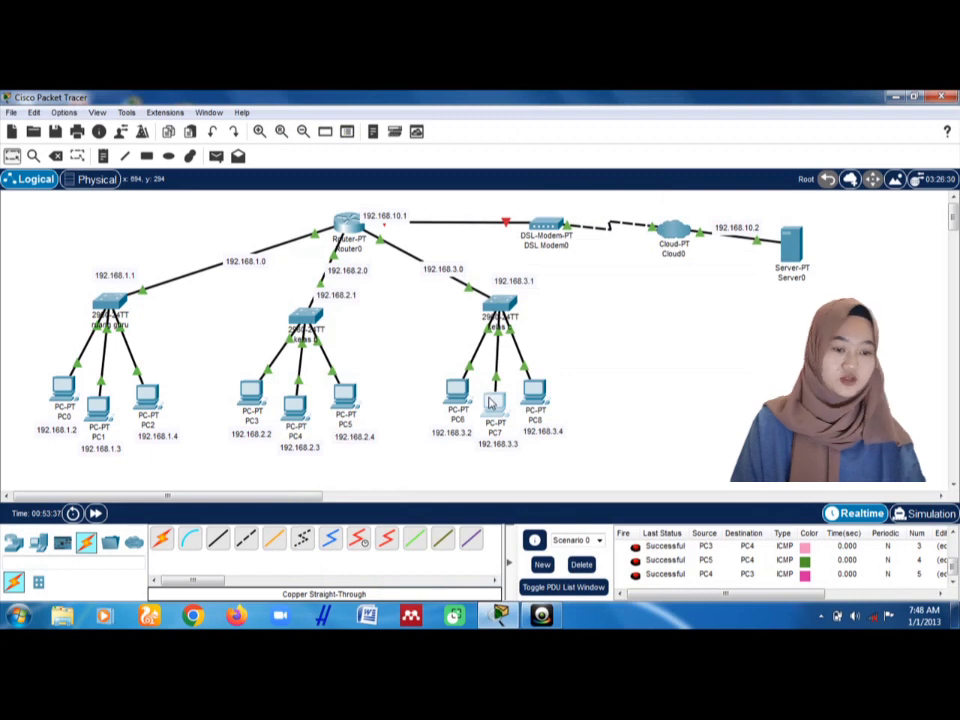
Step: Open PC7's IP configuration and set its static IPv4 address to 192.168.3.3
click(491, 403)
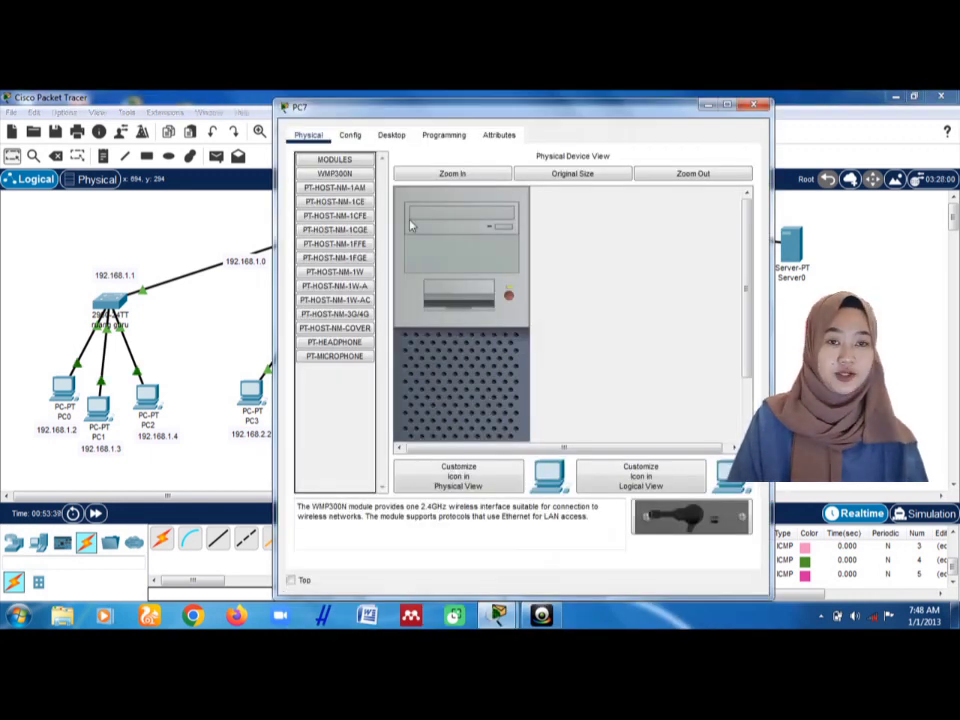
click(392, 135)
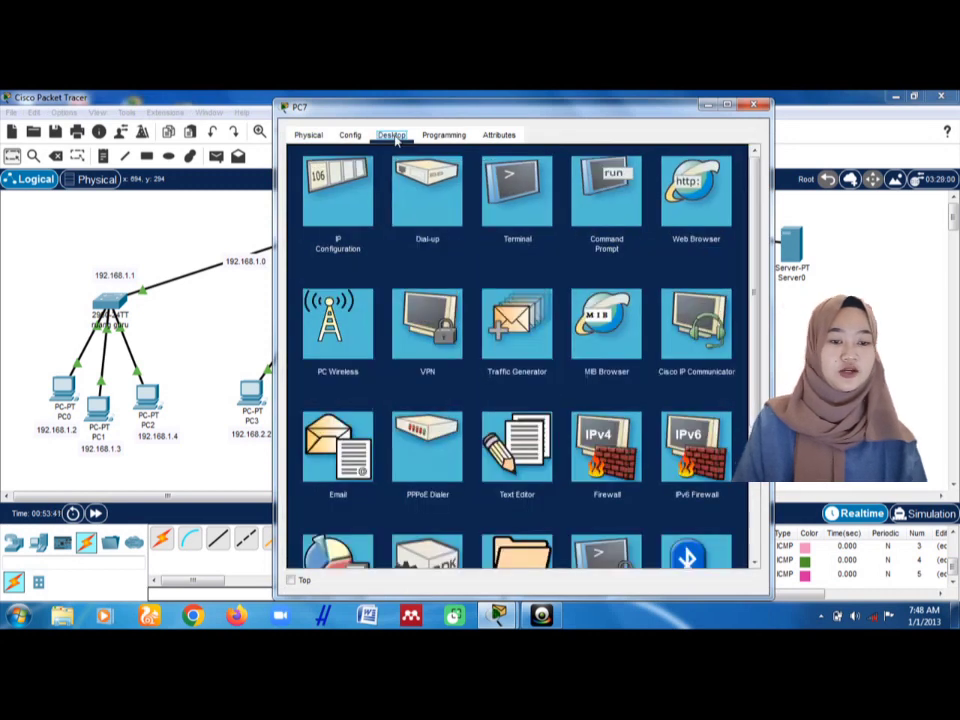
click(345, 201)
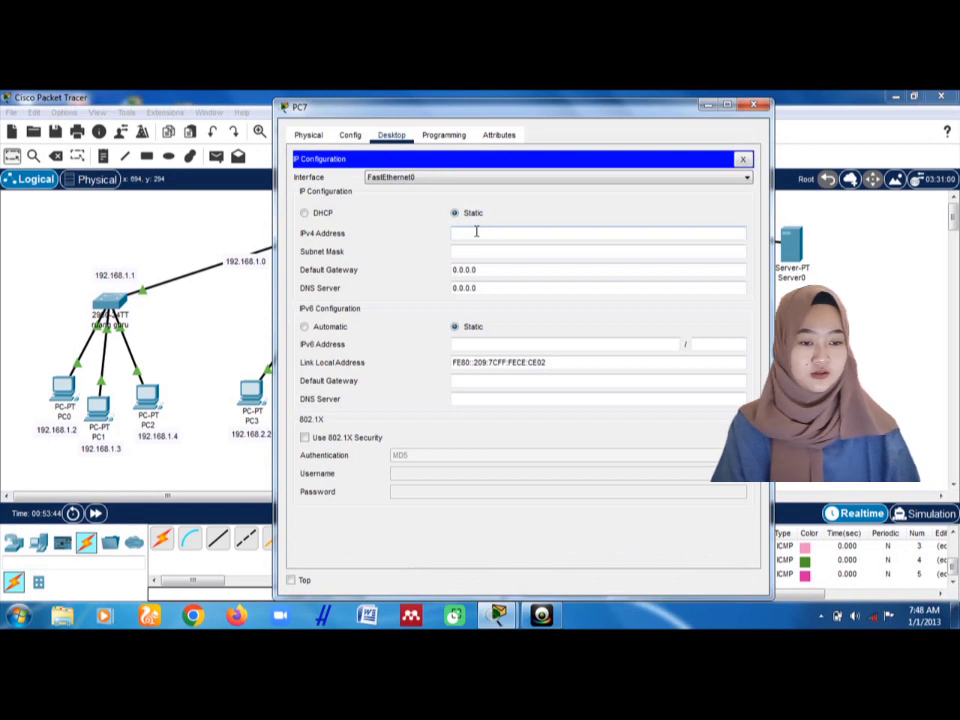
click(488, 232)
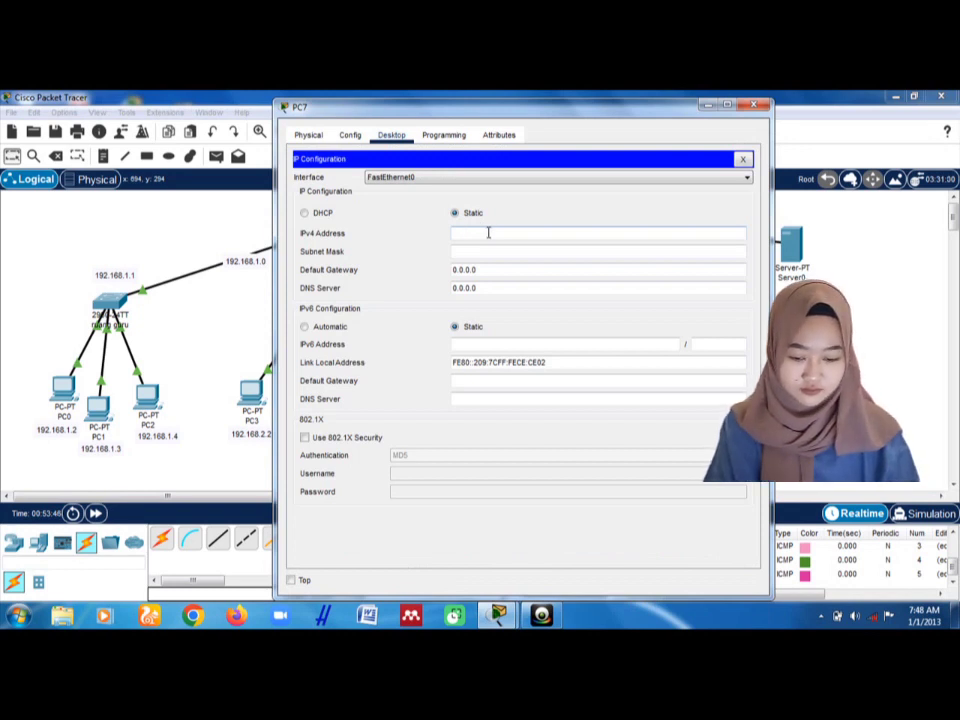
text(192)
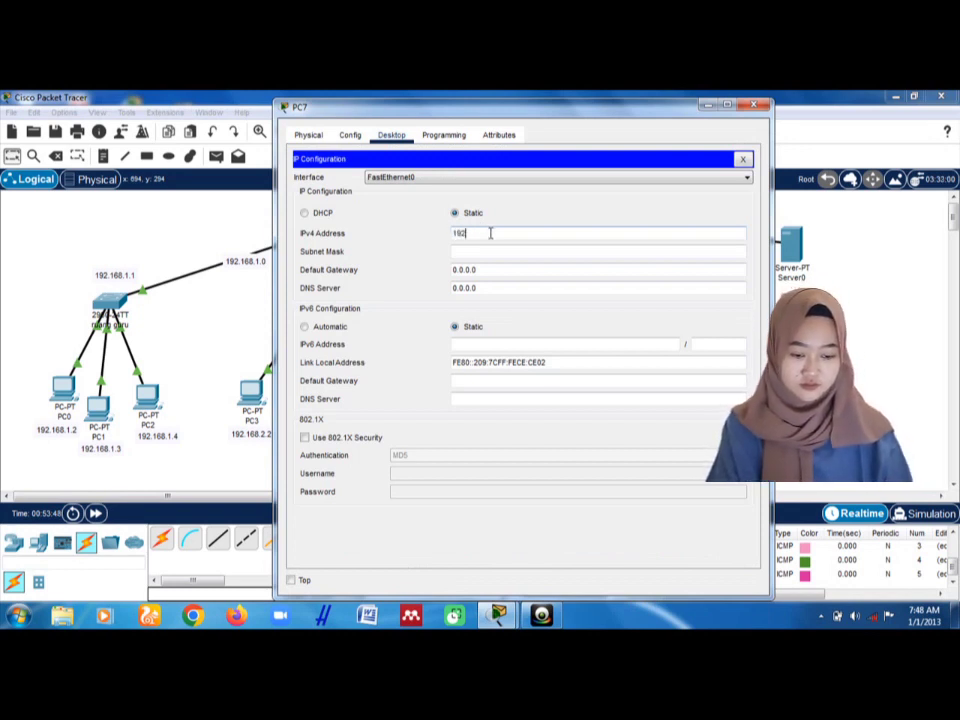
text(.1)
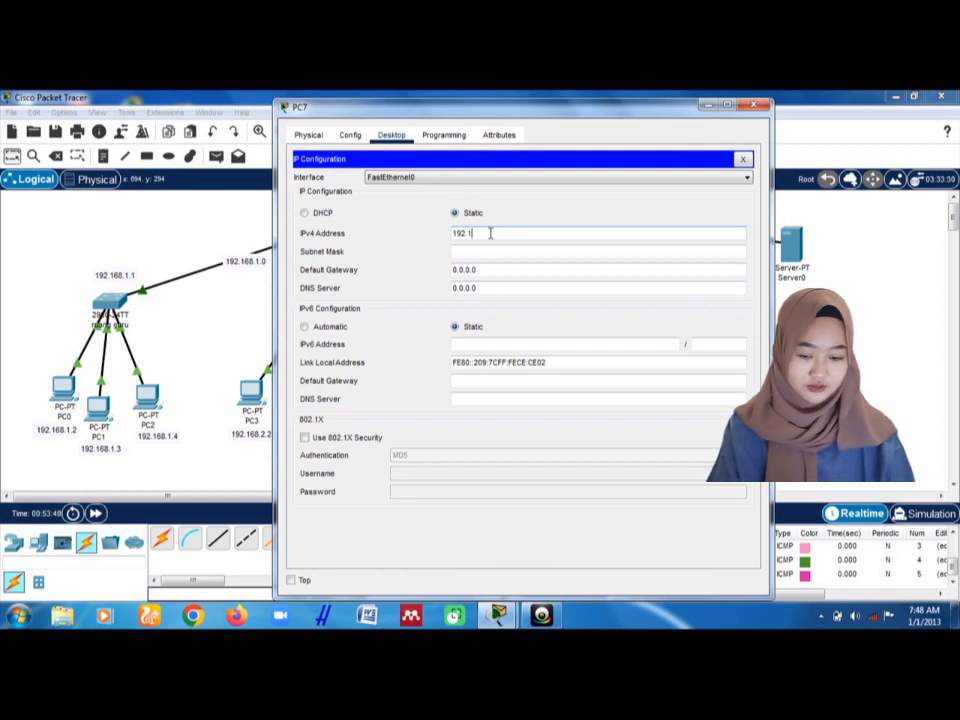
text(68.3.3)
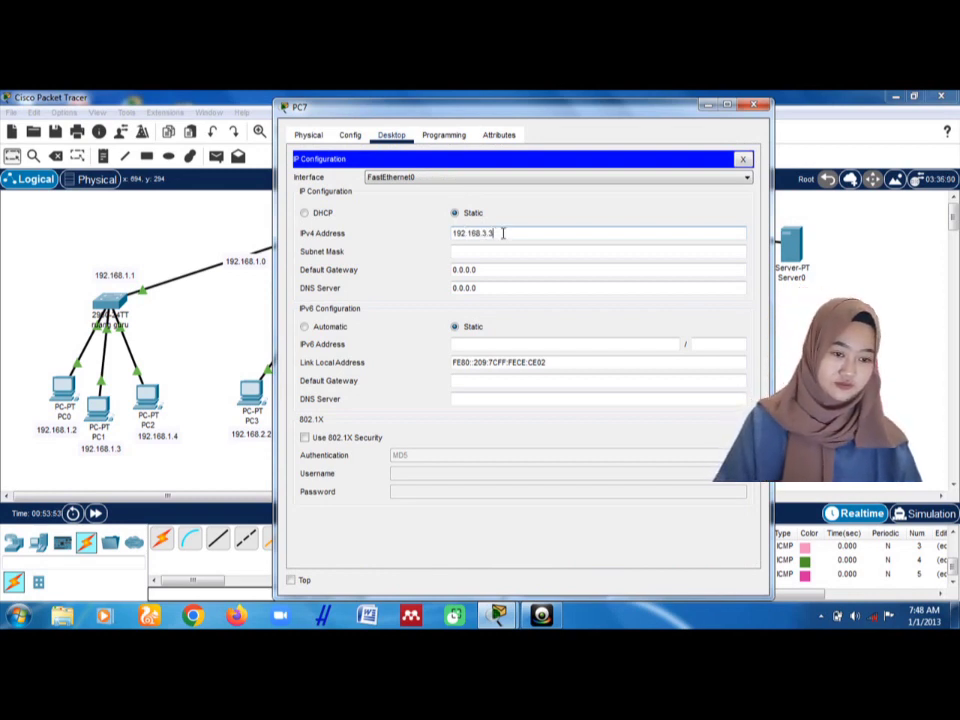
Step: Fill in PC7's subnet mask 255.255.255.0, replace the default gateway with the copied address 192.168.3.3, and close the PC7 window
drag(503, 233, 462, 234)
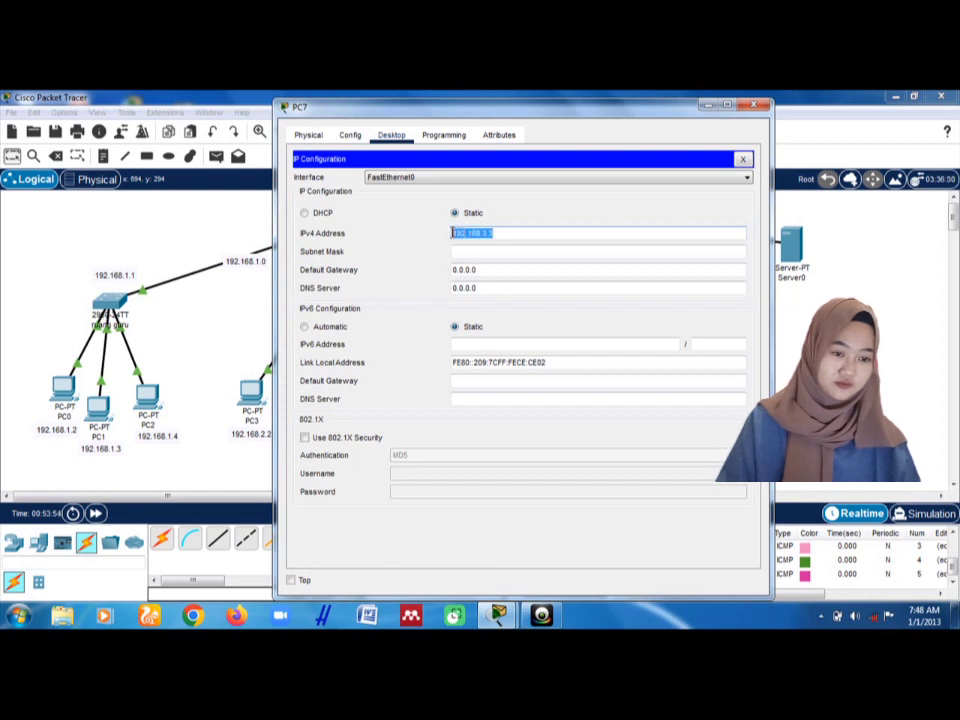
right_click(462, 234)
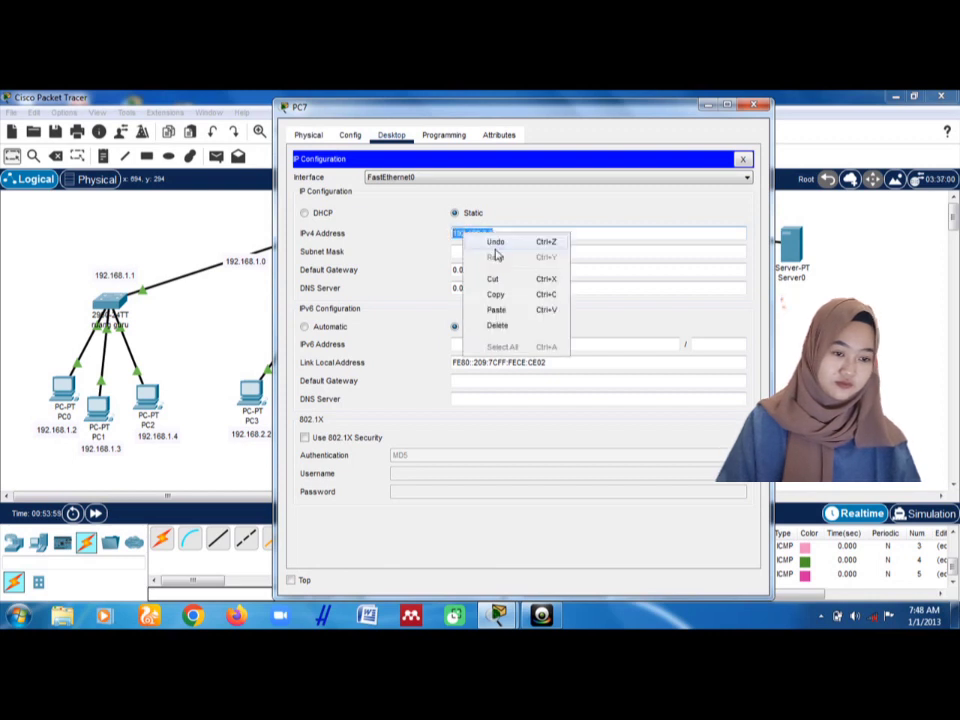
click(509, 294)
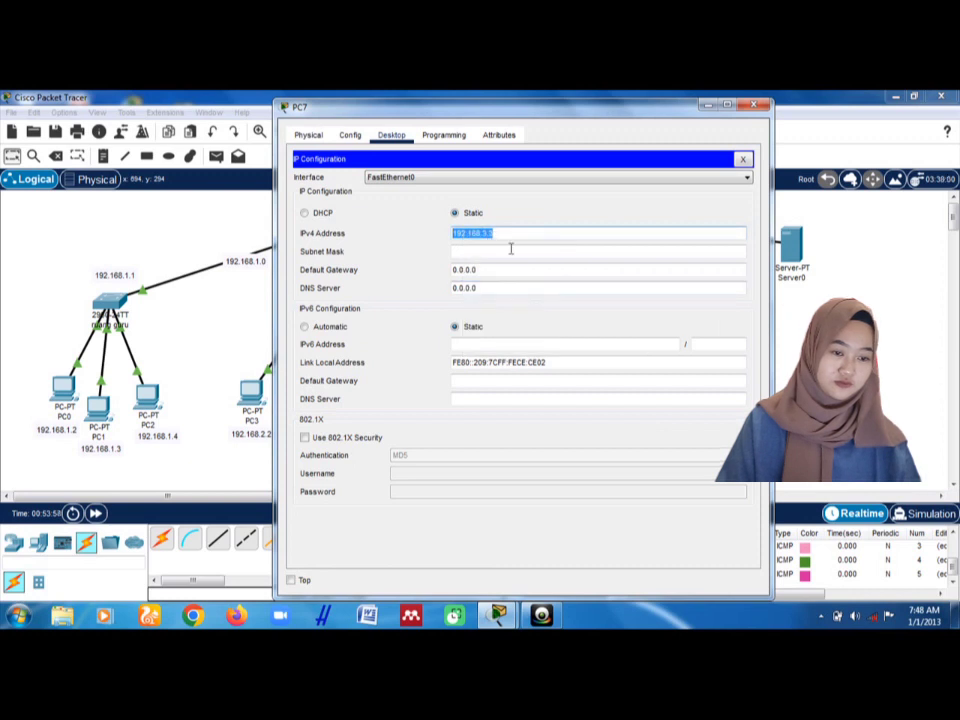
click(510, 251)
click(510, 270)
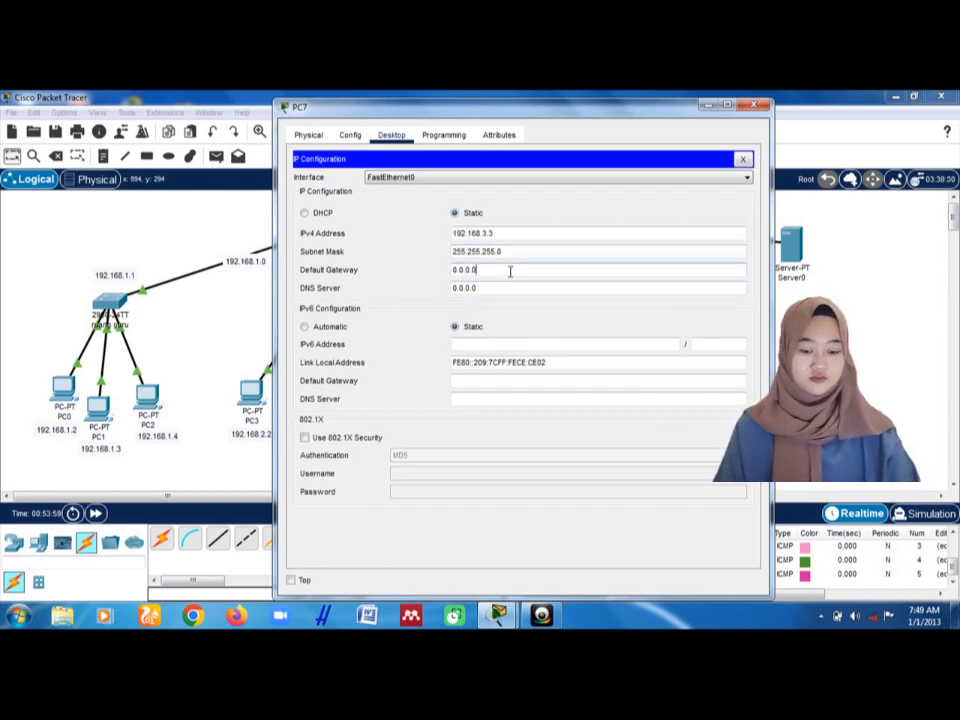
key(BackSpace)
key(BackSpace)
key(BackSpace)
key(BackSpace)
key(BackSpace)
text(192.168.3.3)
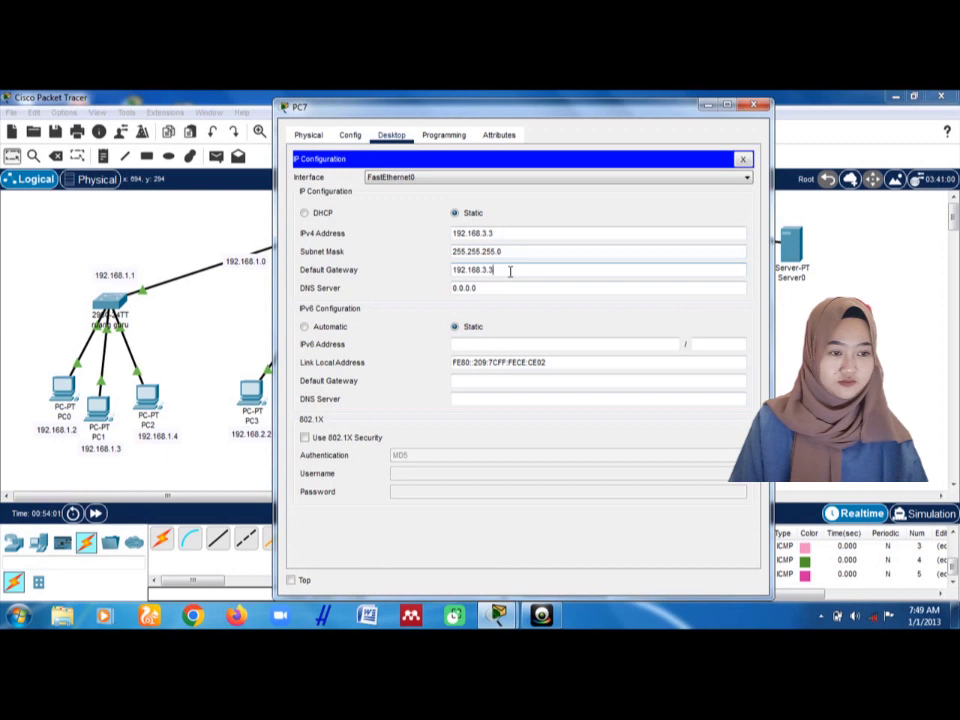
click(752, 109)
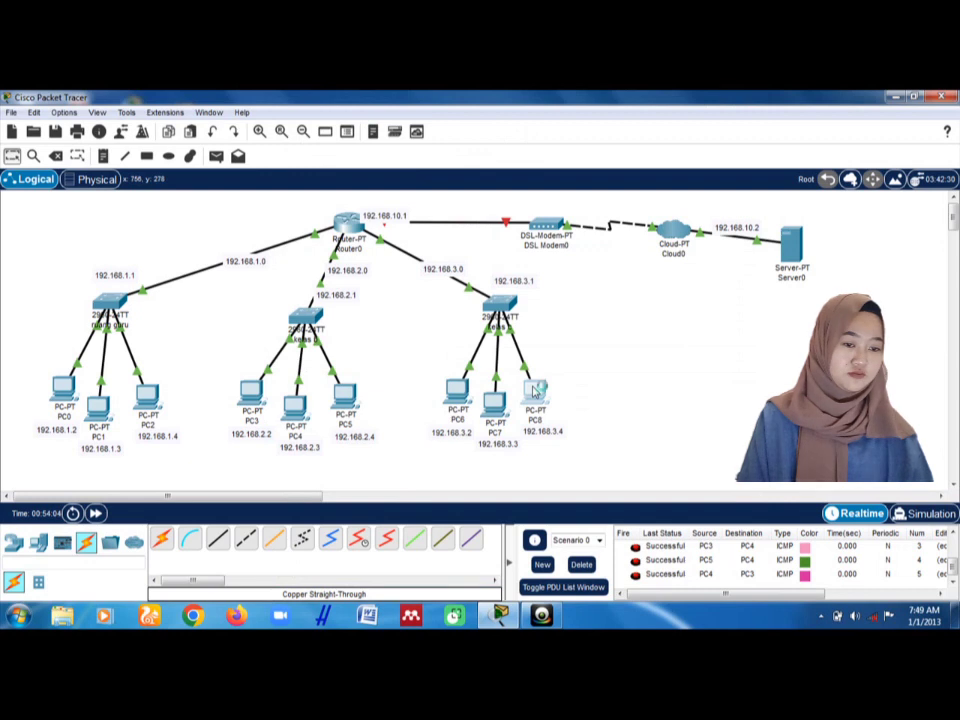
Step: Open PC8's IP configuration and set its static IPv4 address to 192.168.3.4
double_click(535, 391)
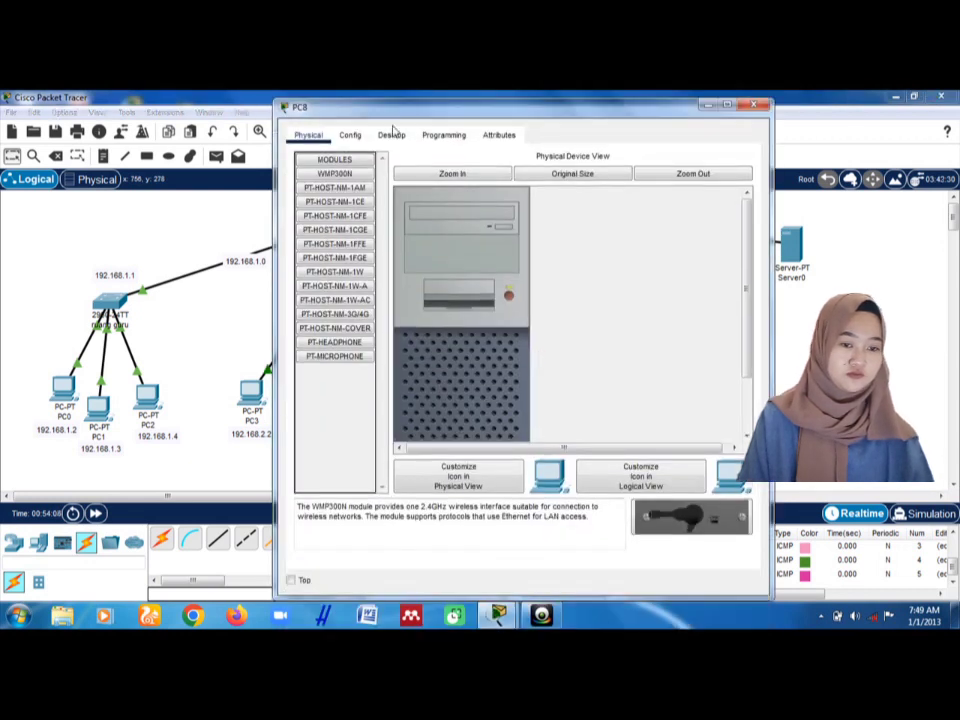
click(392, 136)
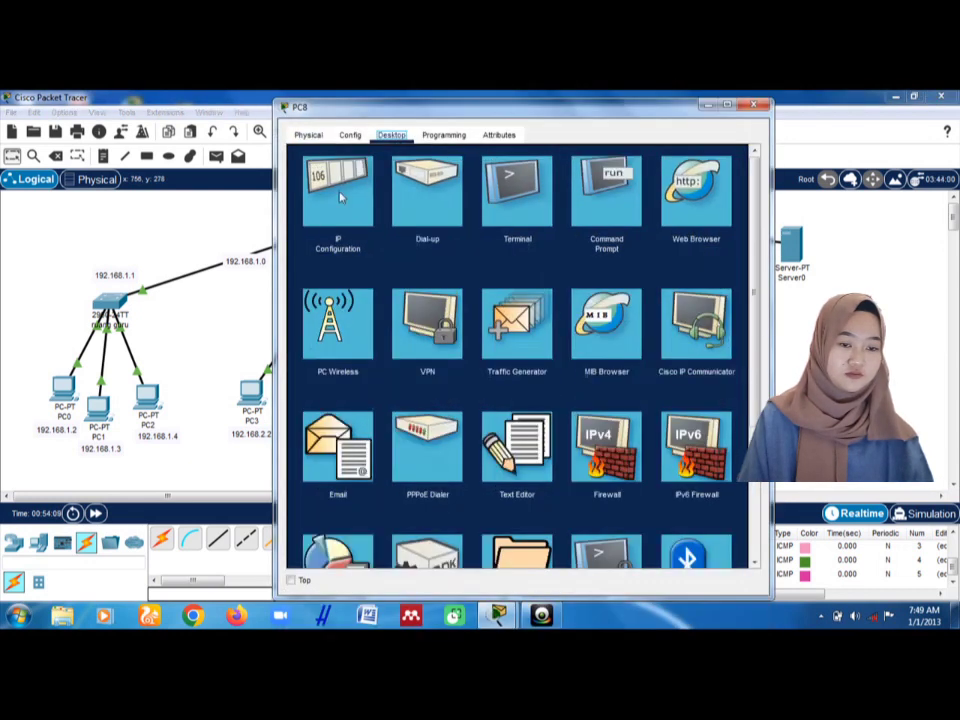
click(338, 195)
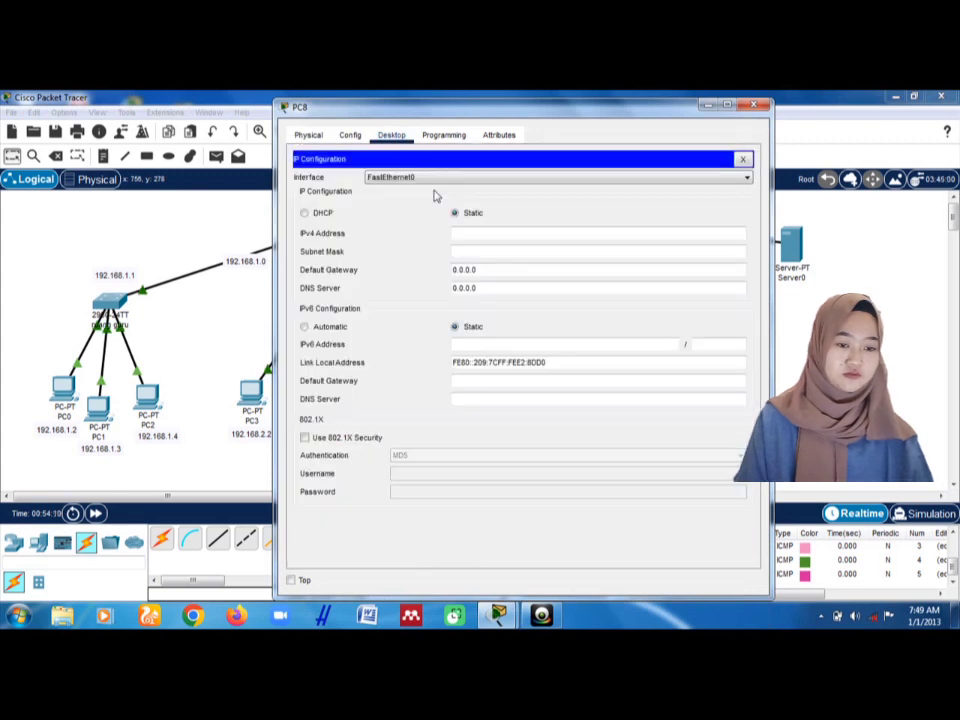
click(476, 232)
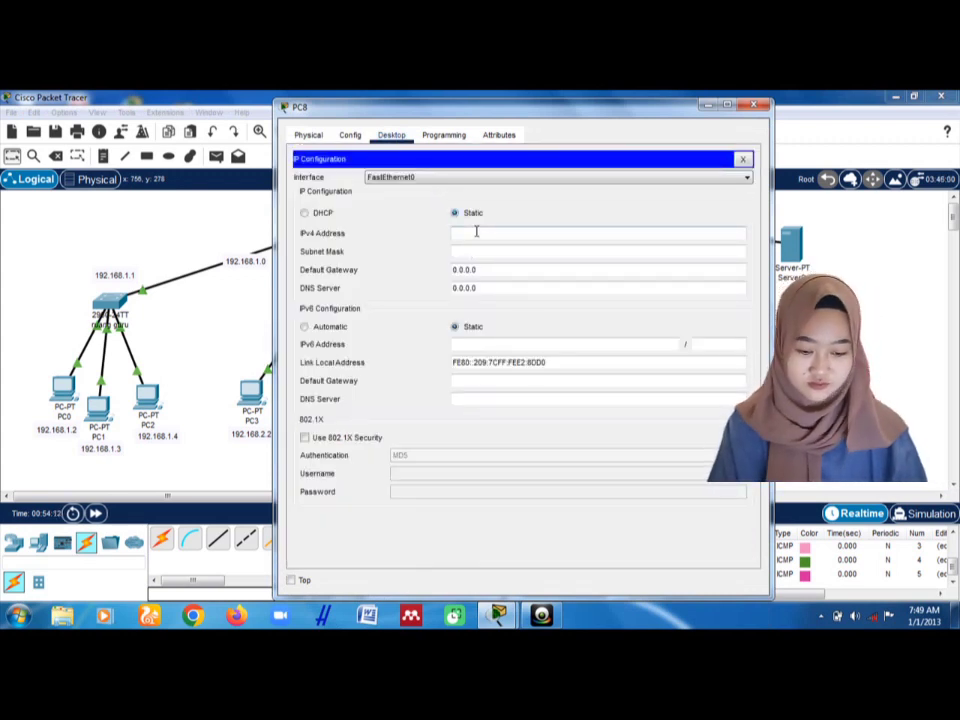
text(192.168)
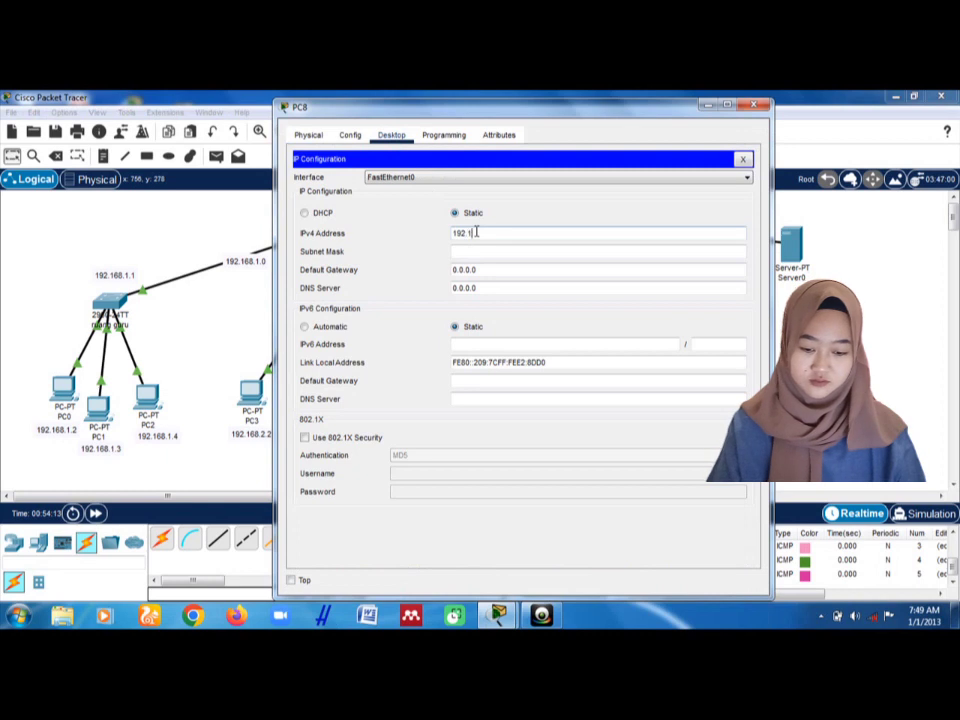
text(.3.4)
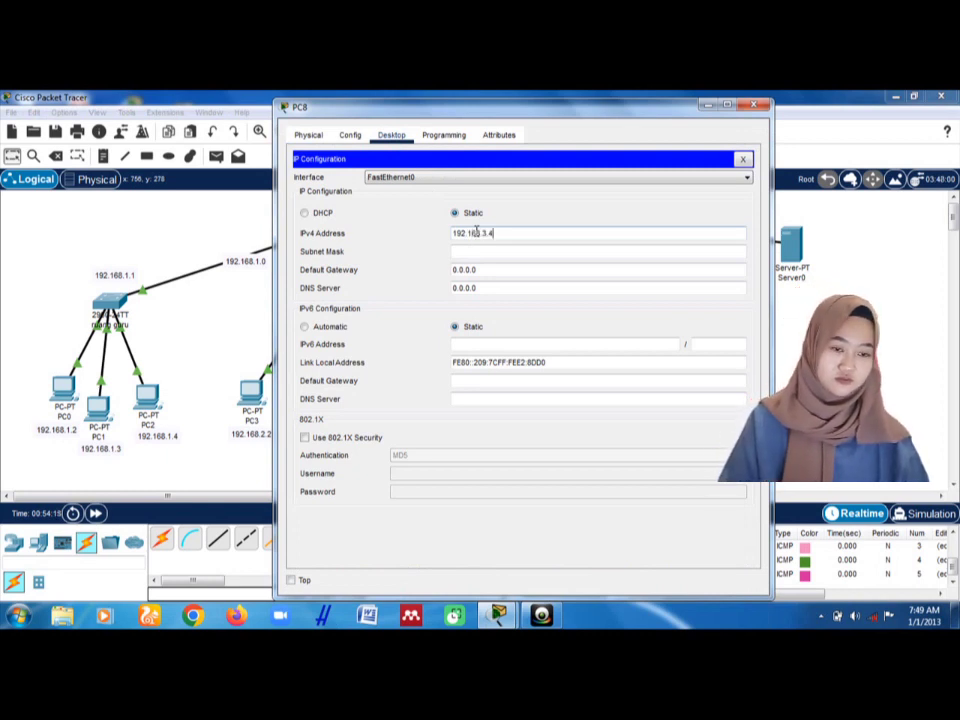
Step: Fill in PC8's subnet mask 255.255.255.0, replace the default gateway with the copied address 192.168.3.4, and close the PC8 window
drag(506, 231, 445, 231)
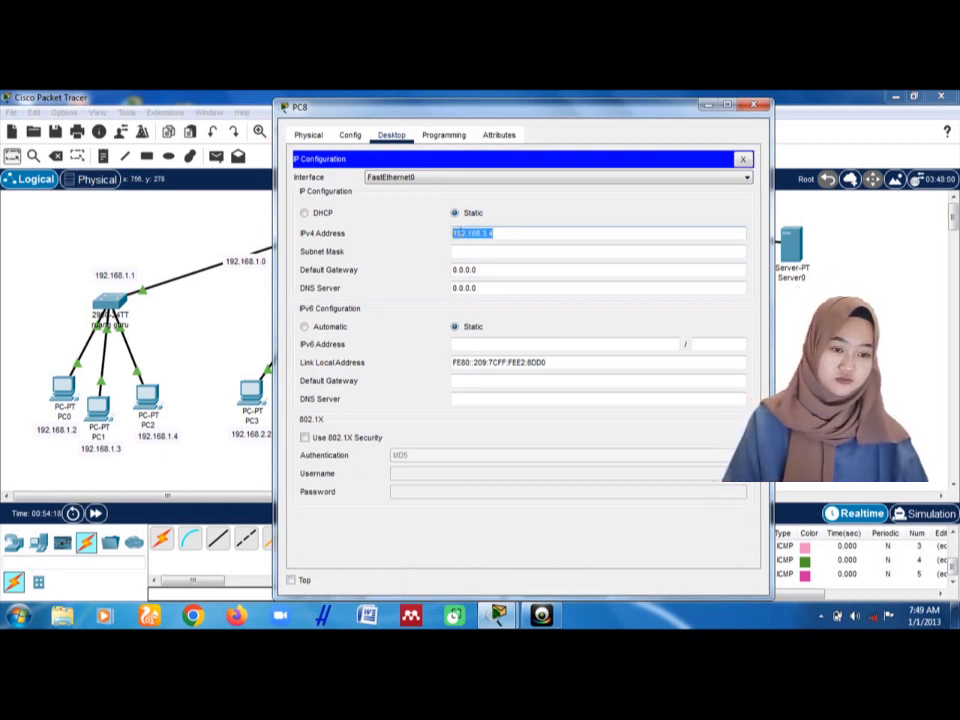
right_click(457, 233)
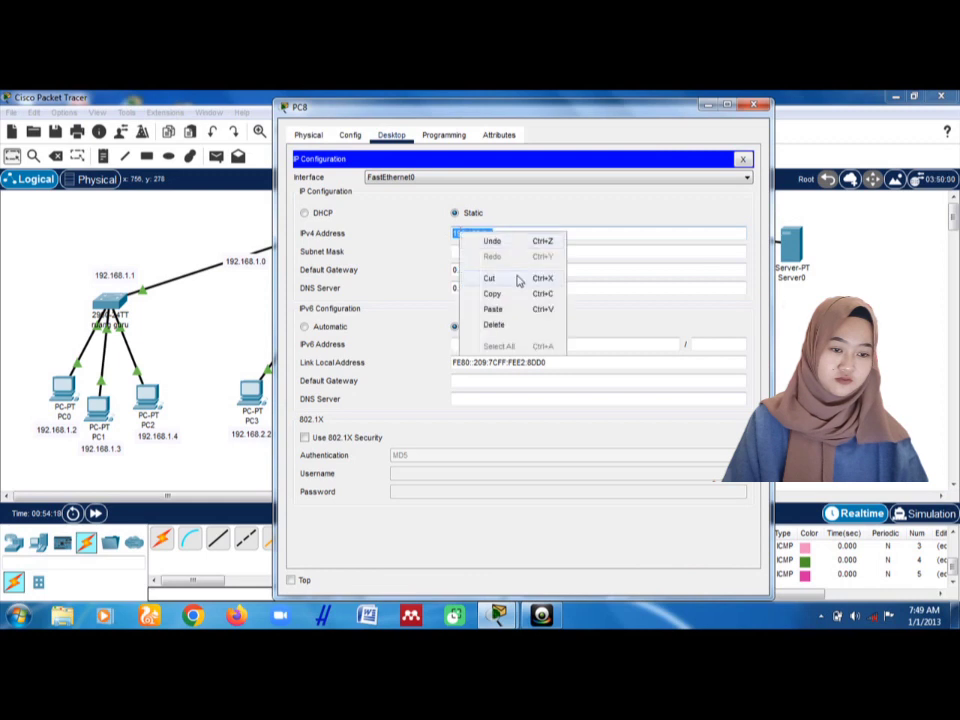
click(519, 293)
click(526, 267)
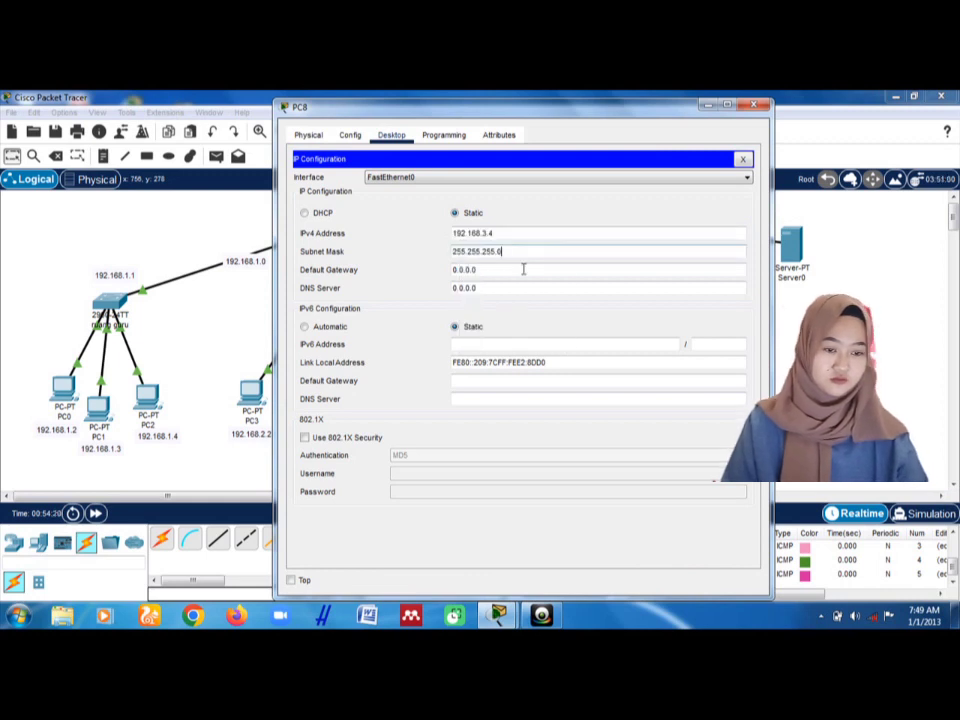
key(BackSpace)
key(BackSpace)
key(BackSpace)
key(BackSpace)
key(BackSpace)
key(BackSpace)
key(BackSpace)
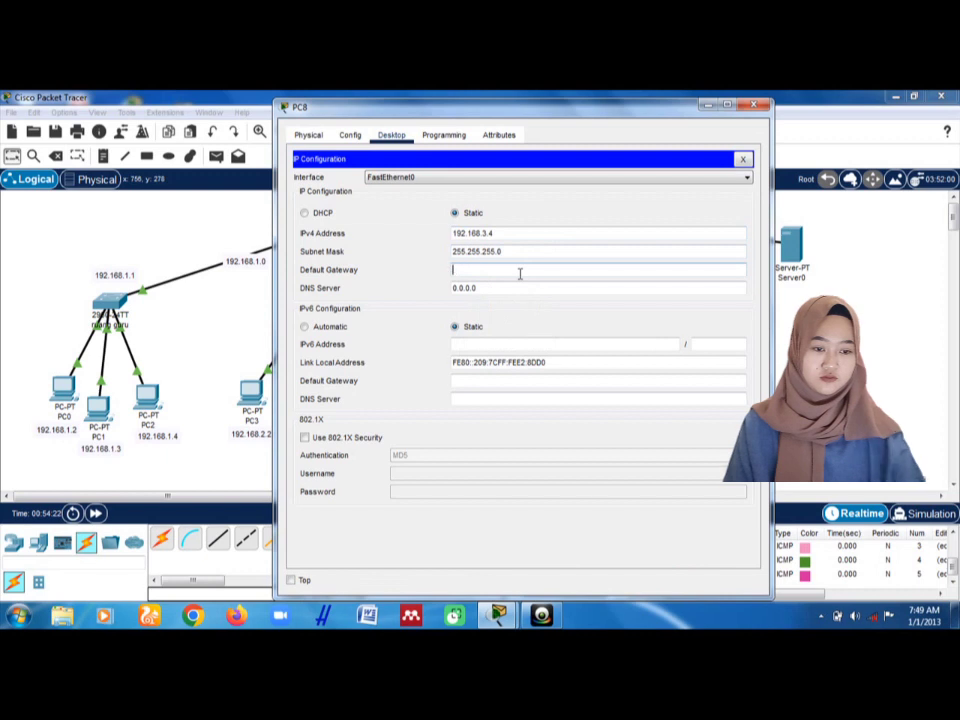
key(ctrl+v)
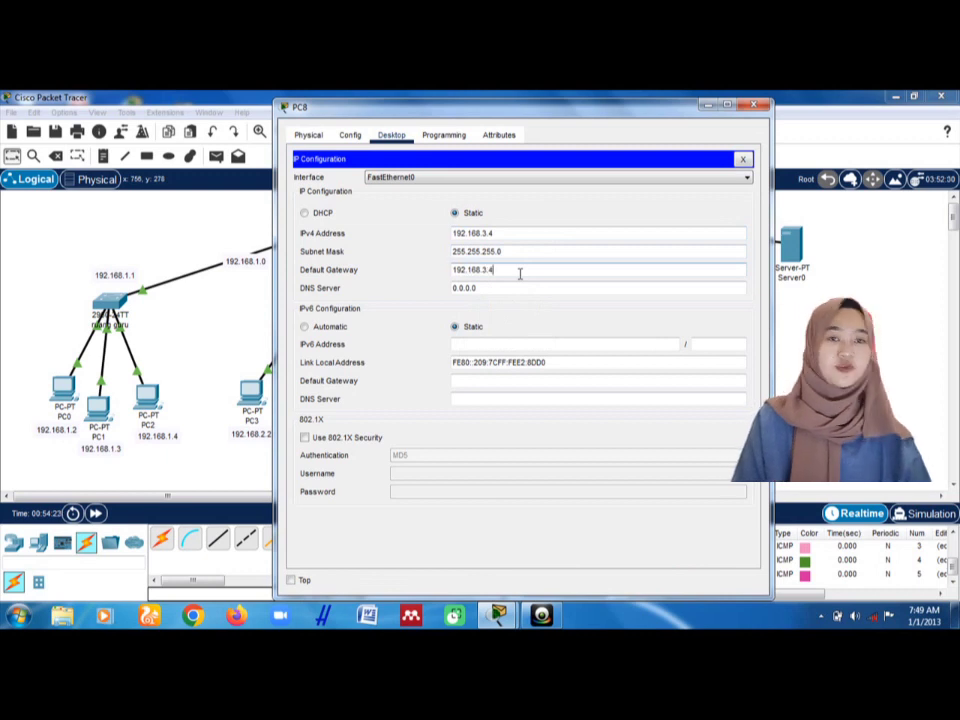
click(760, 105)
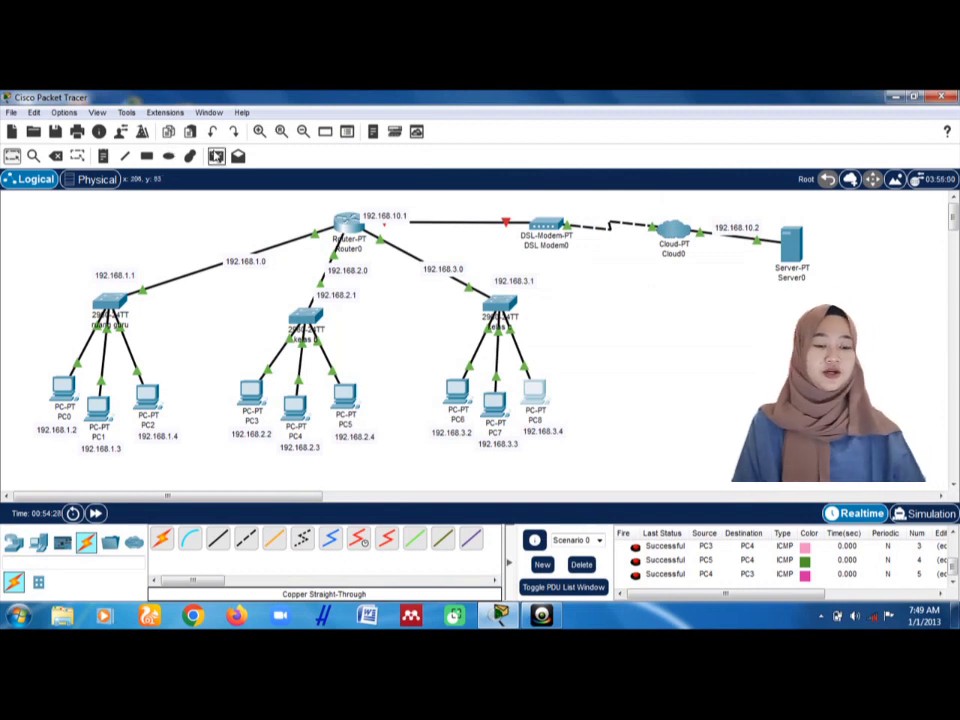
Step: Send a simple PDU from PC6 to PC7 and check its status in the PDU list
click(216, 156)
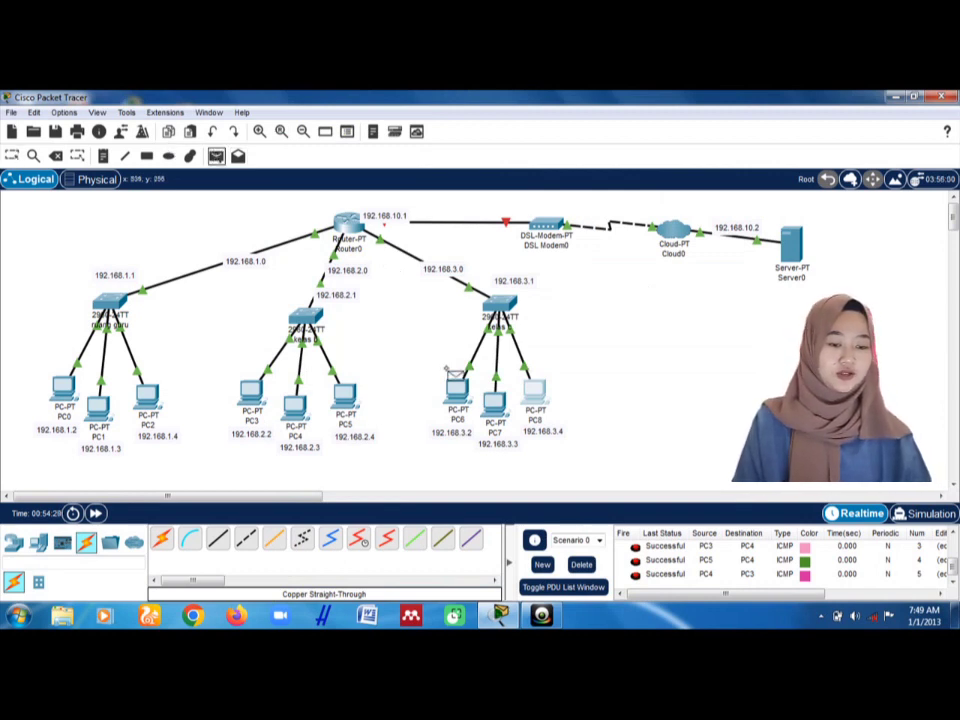
click(460, 392)
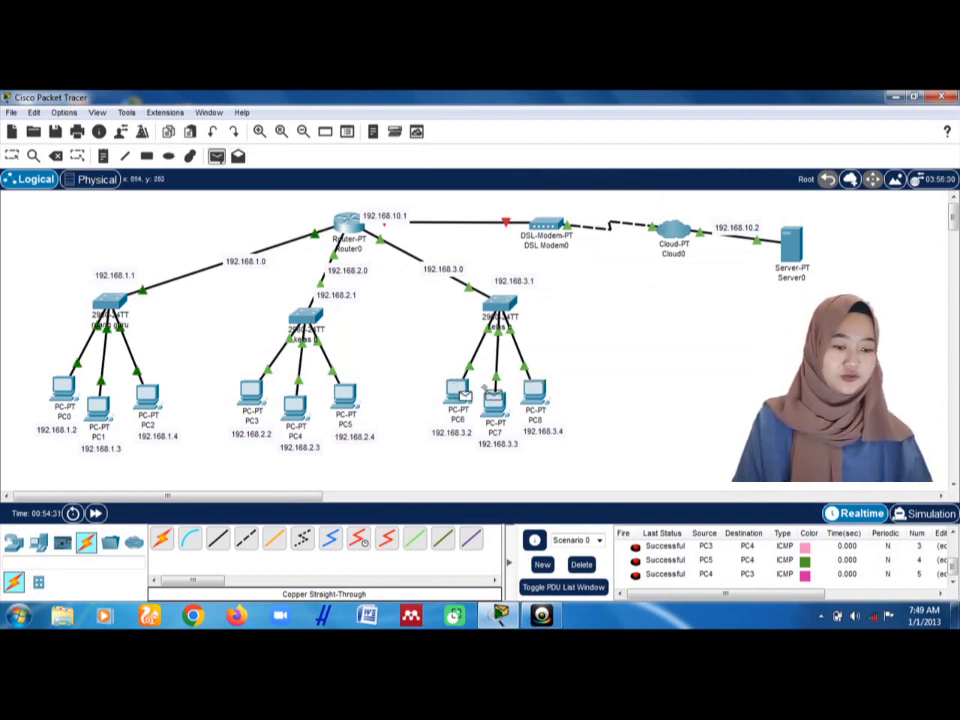
click(491, 398)
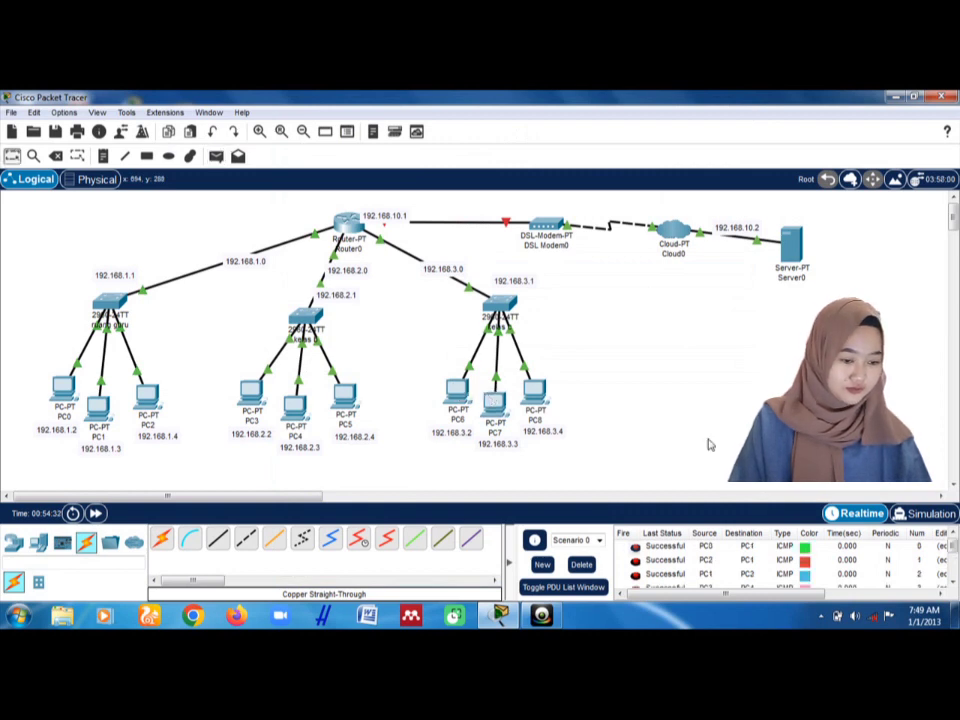
scroll(955, 562, down, 1)
scroll(954, 566, down, 1)
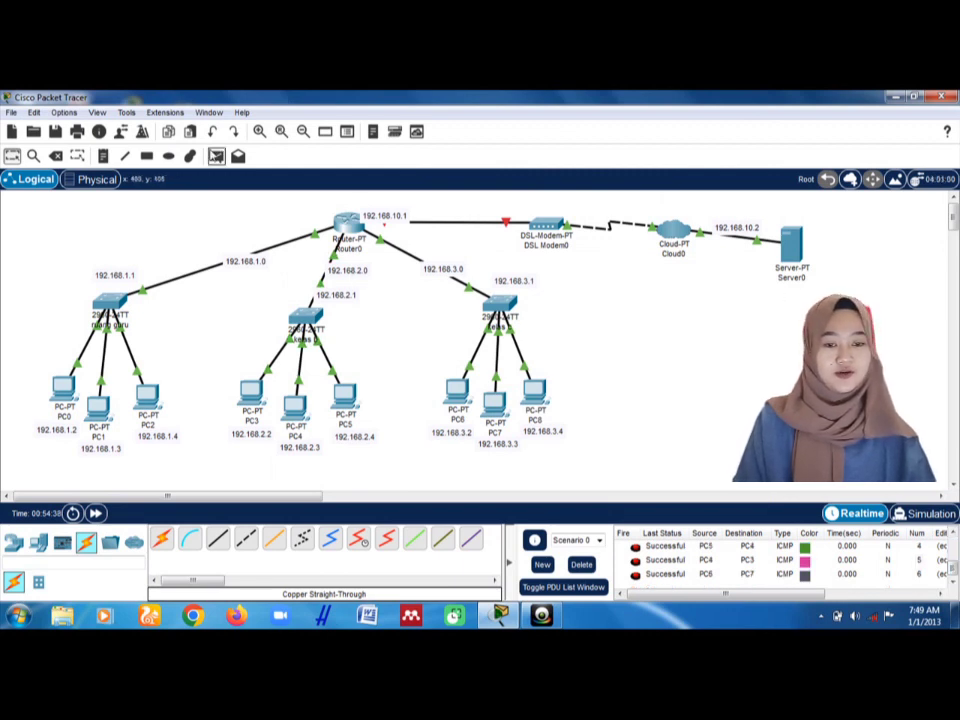
Step: Send a simple PDU from PC8 to PC7 and check its entry in the PDU list
click(216, 157)
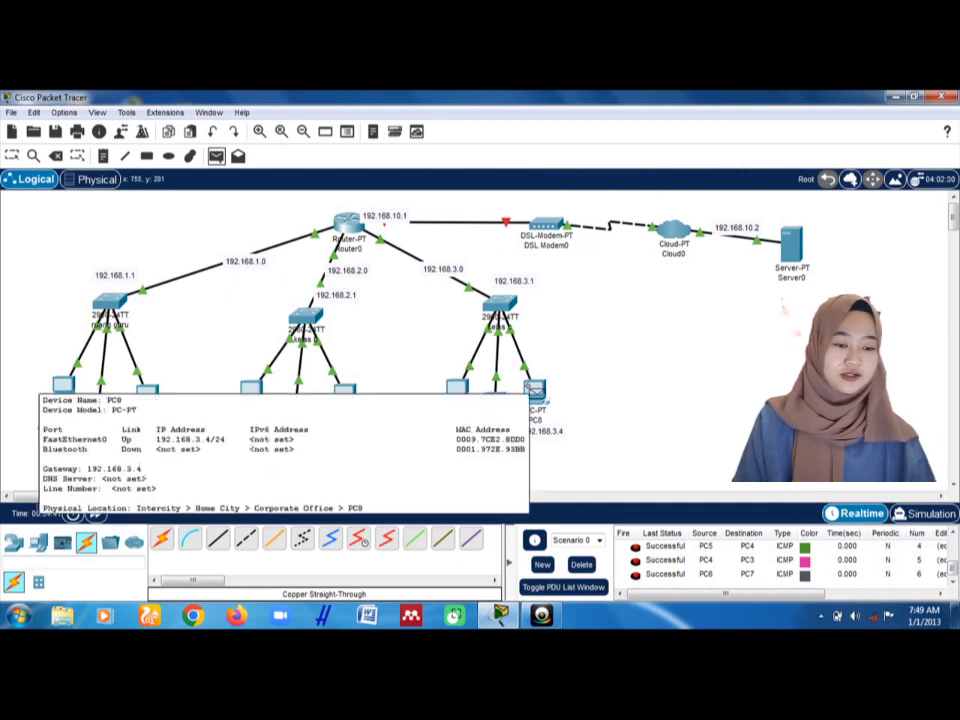
click(535, 390)
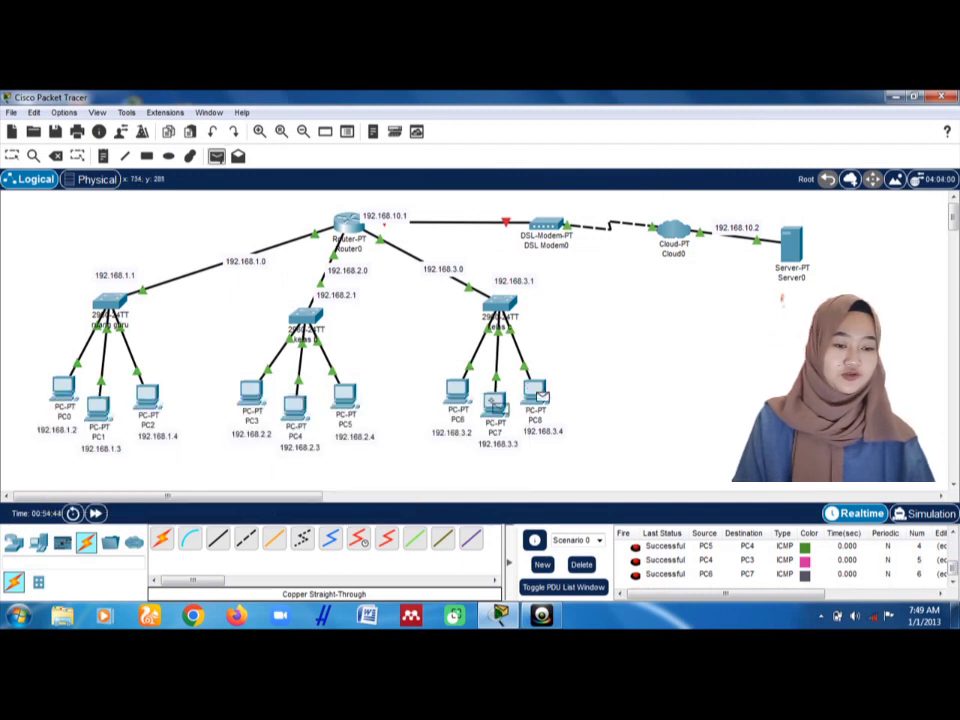
click(495, 403)
scroll(948, 540, up, 2)
drag(950, 551, 953, 570)
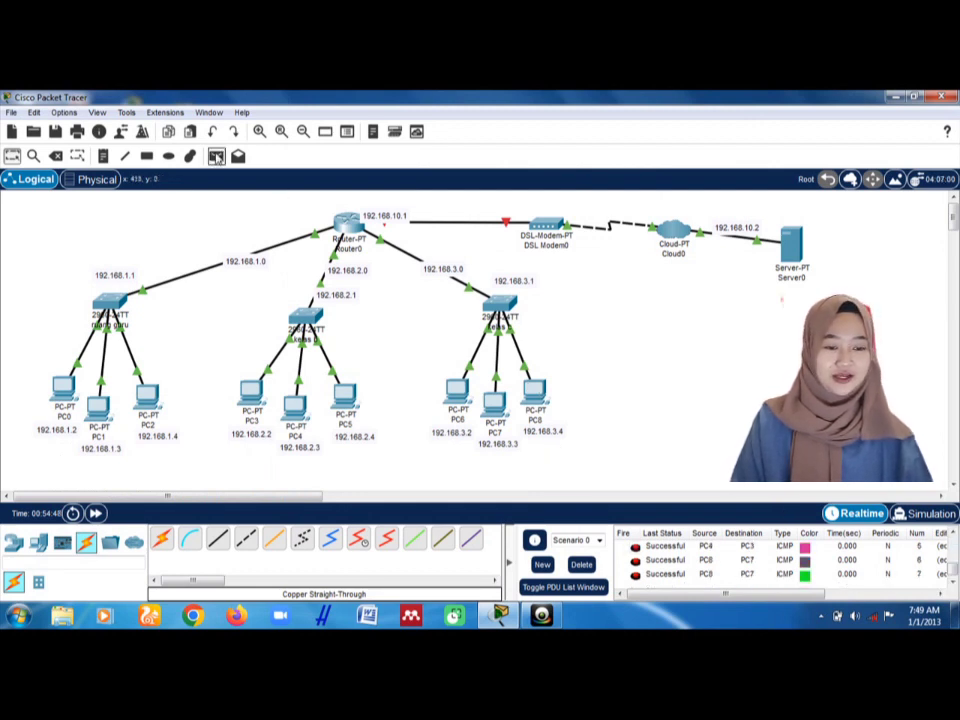
Step: Send a simple PDU from PC7 to PC6 and check its status in the PDU list
click(216, 157)
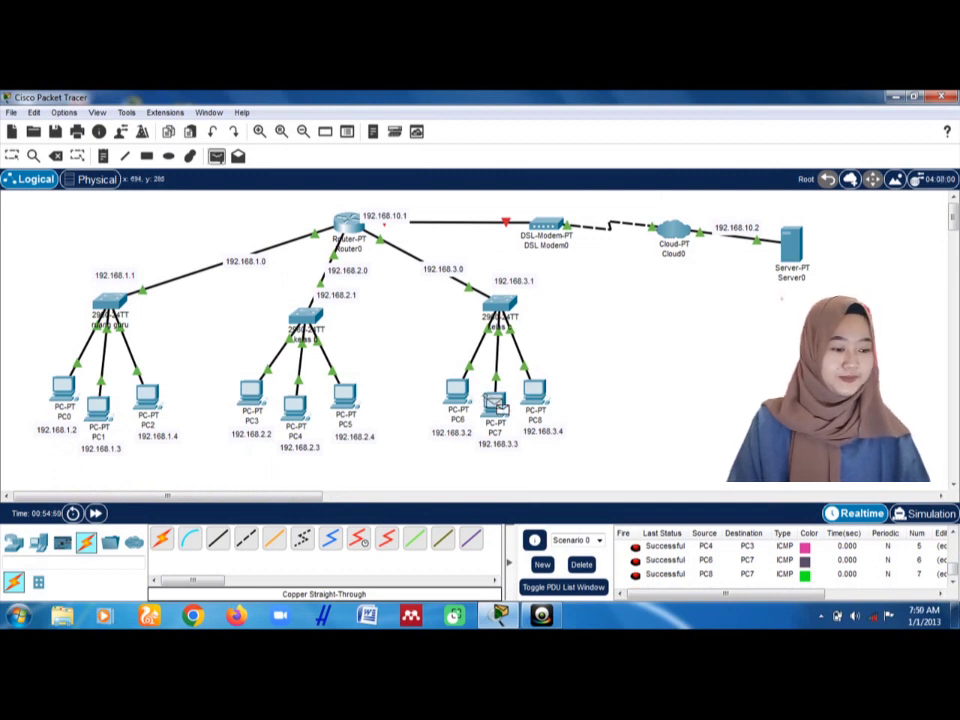
click(457, 391)
scroll(955, 561, down, 2)
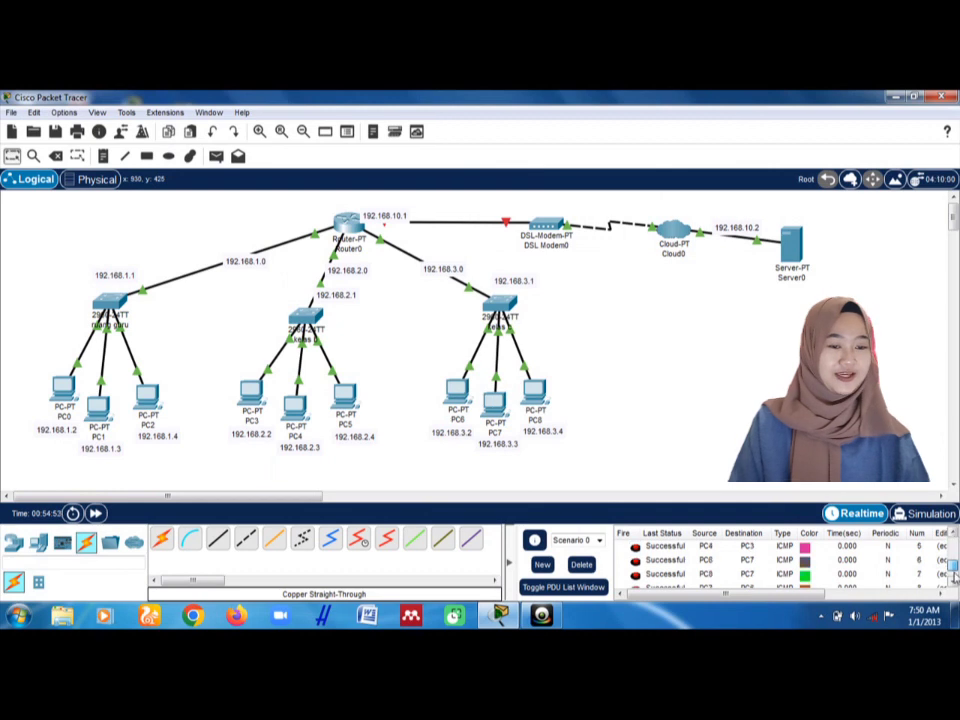
scroll(955, 568, down, 1)
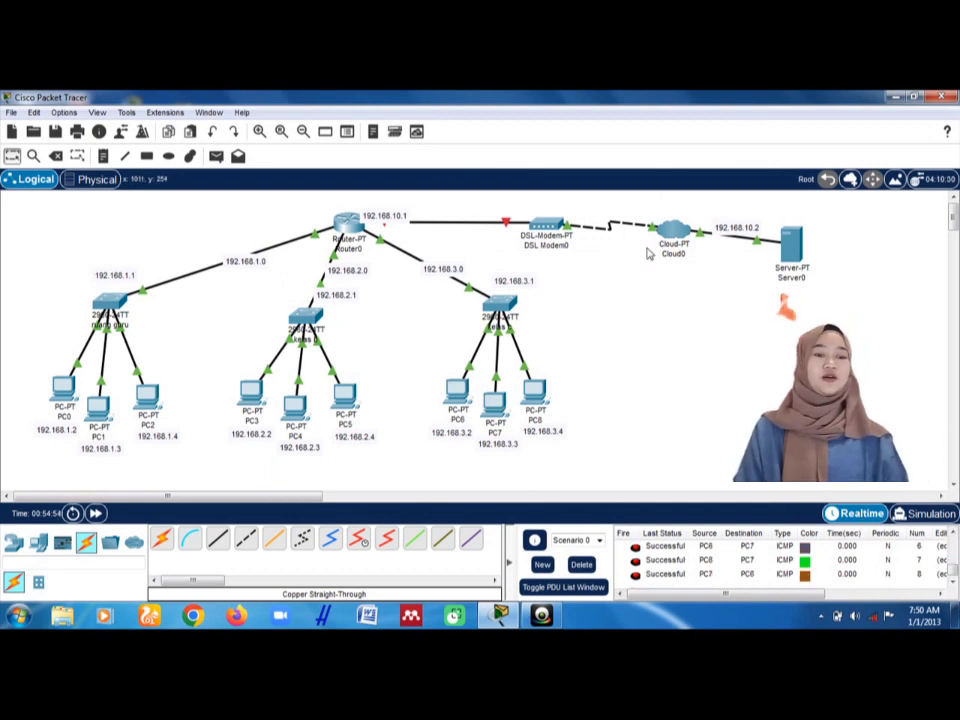